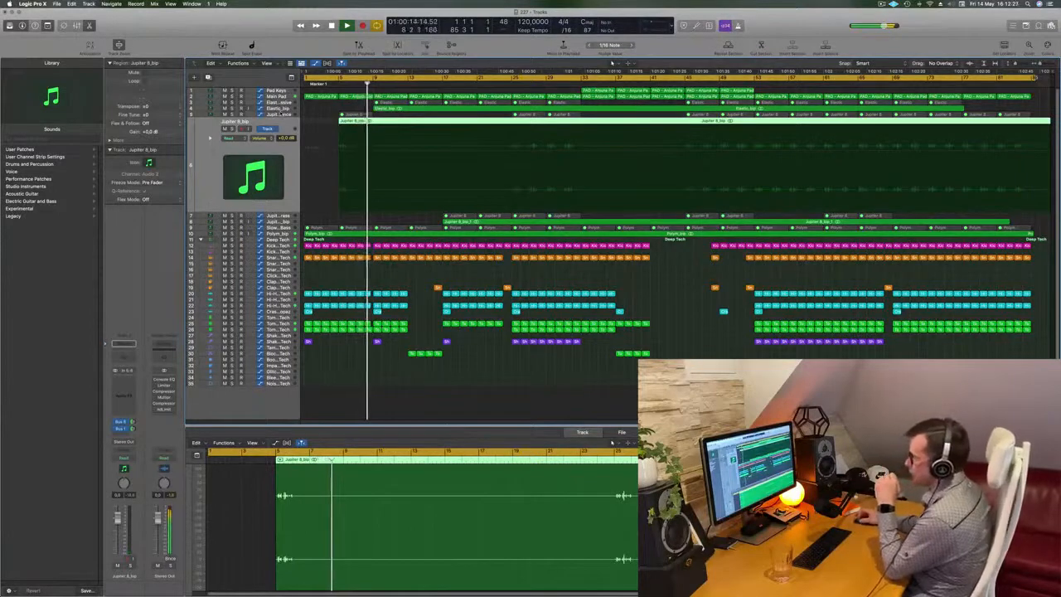
Step: Browse the upper synth tracks and audition the Main Pad track in solo during playback
key("Up")
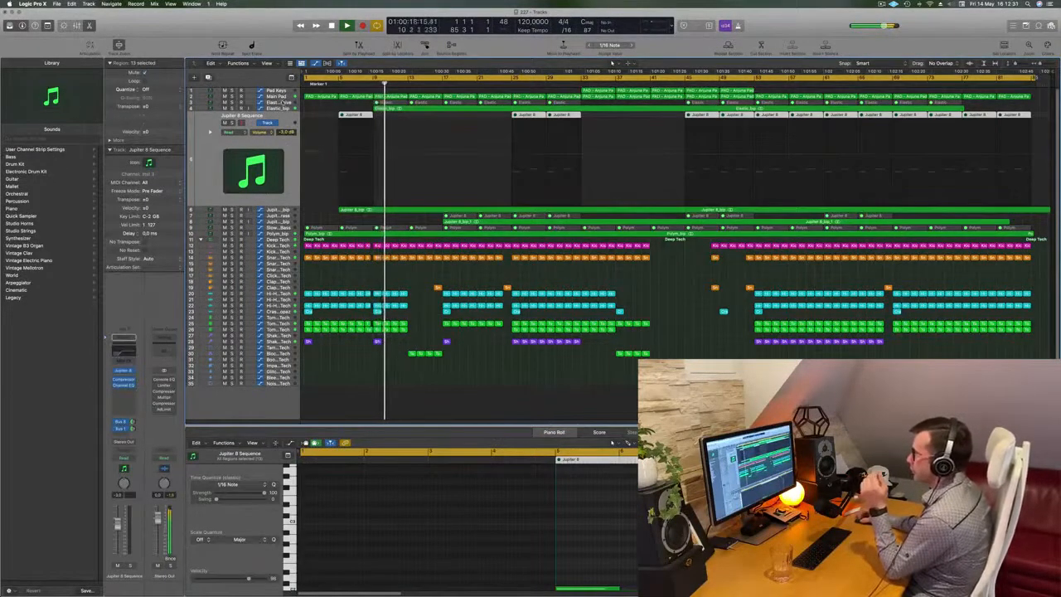
key("Up")
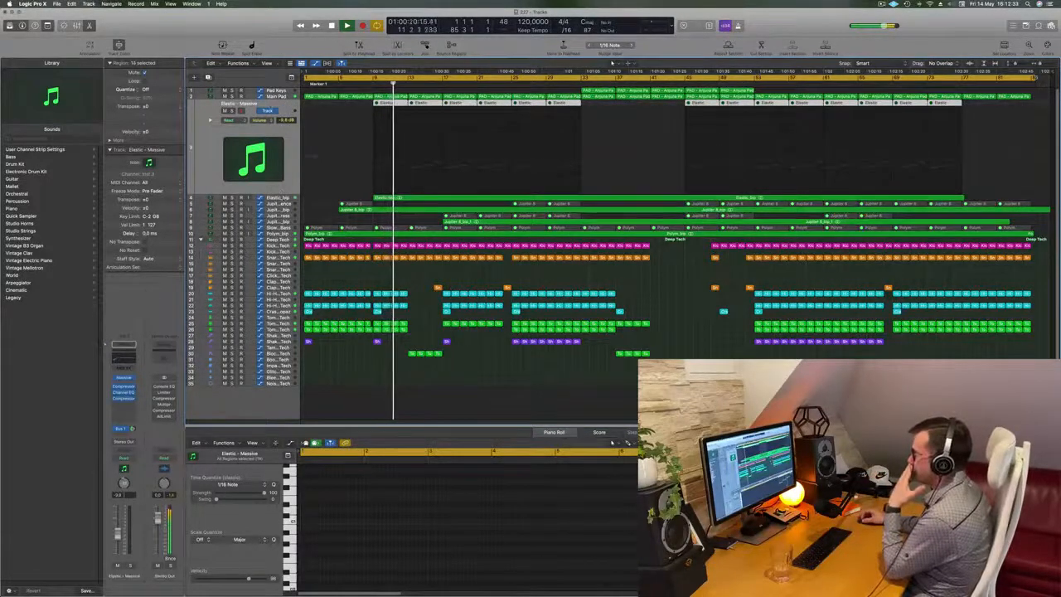
key("Down")
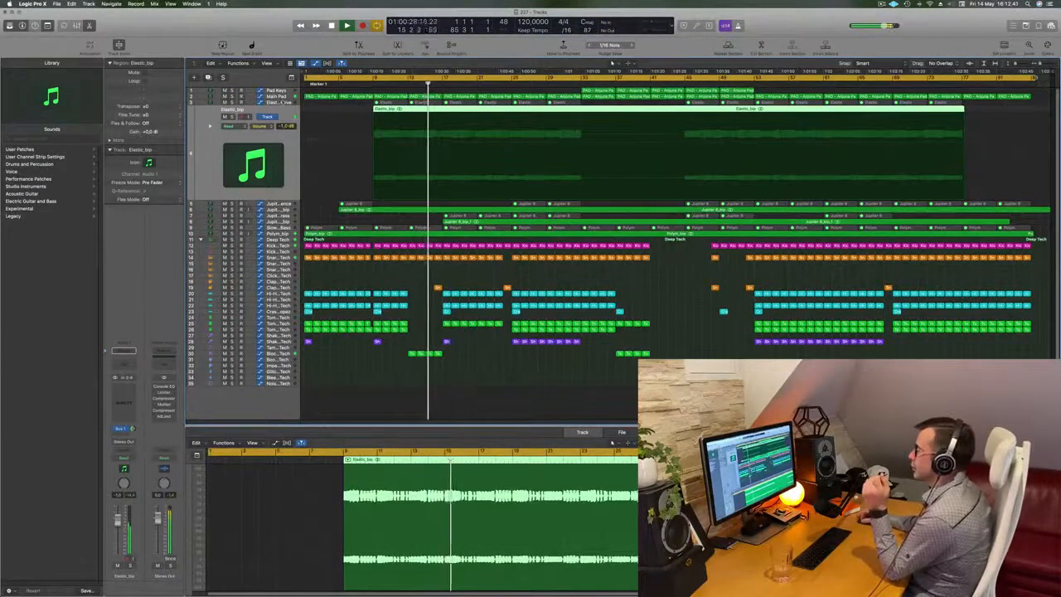
left_click(284, 98)
left_click(232, 105)
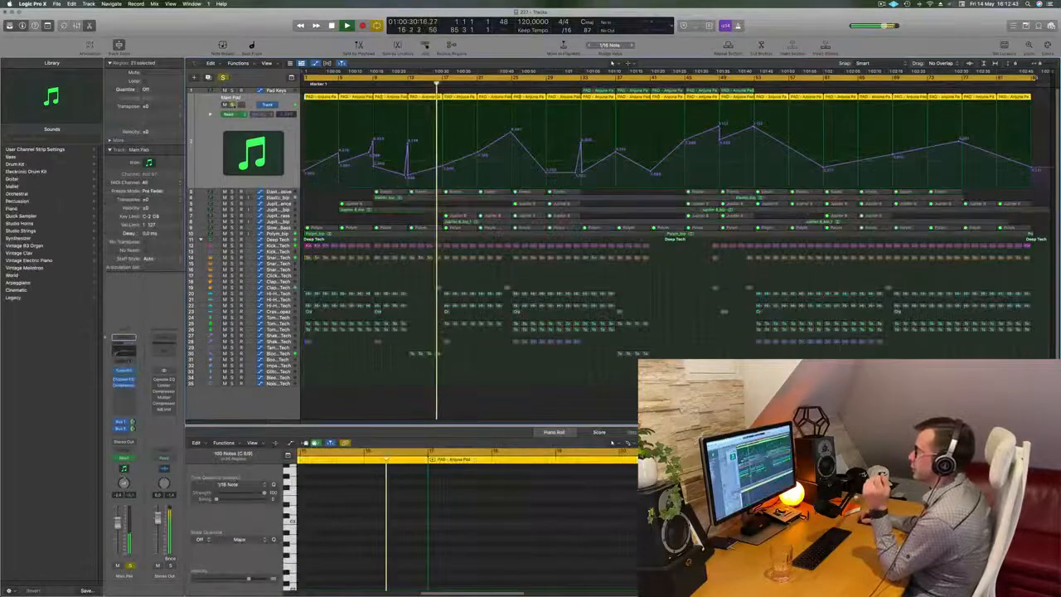
left_click(234, 105)
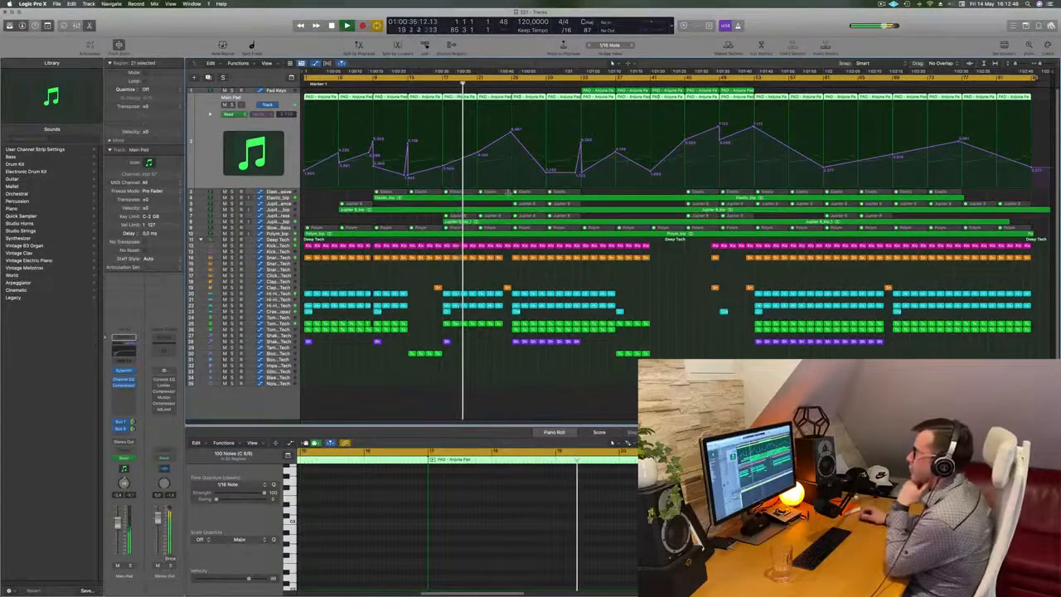
Step: Audition the Jupiter 8_bip_1 audio track and the Polym_bip audio track one after the other in solo
left_click(455, 223)
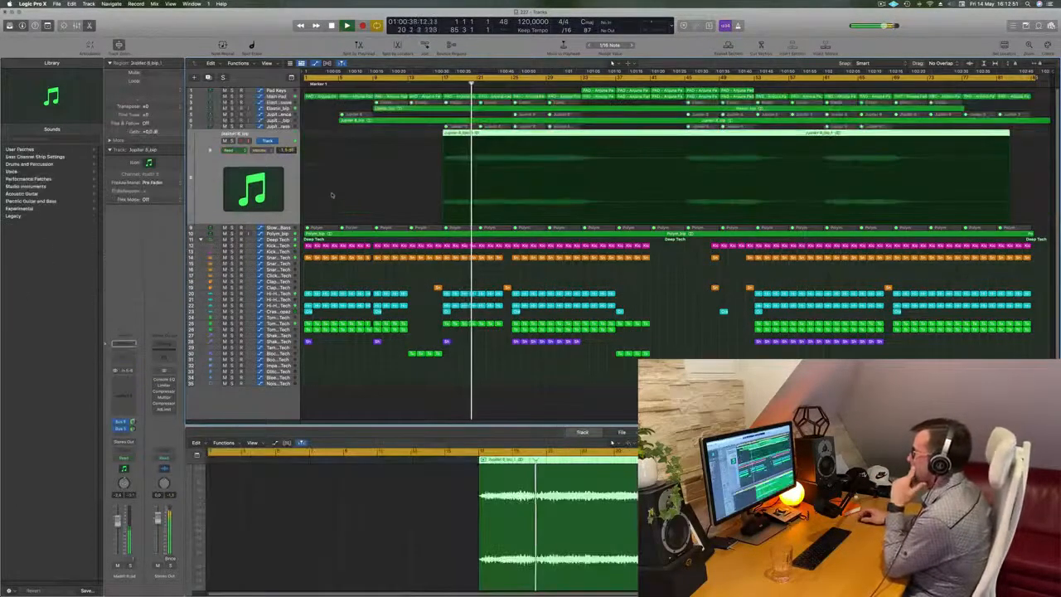
key("s")
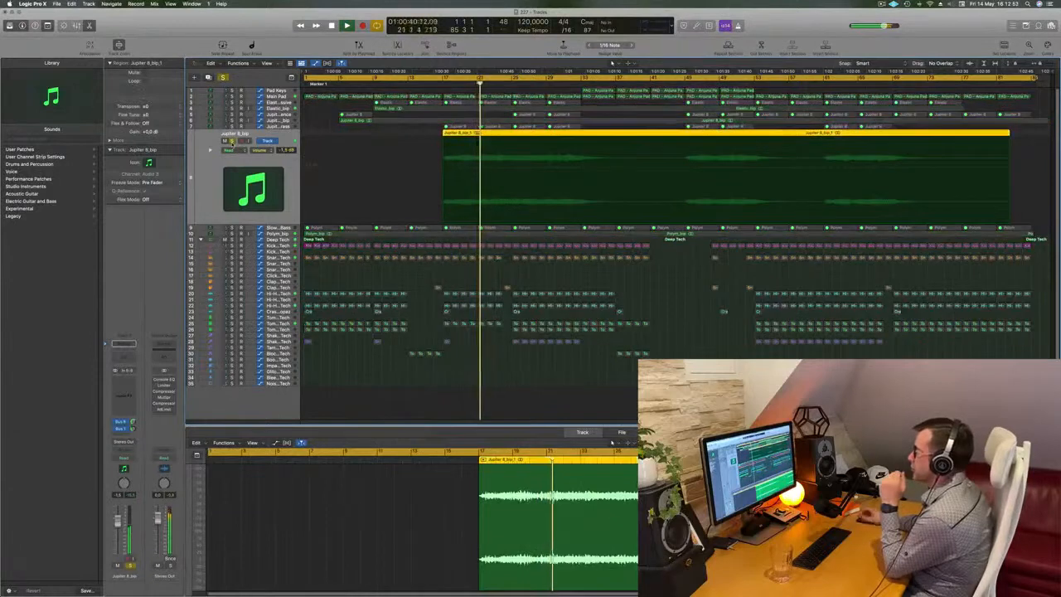
key("s")
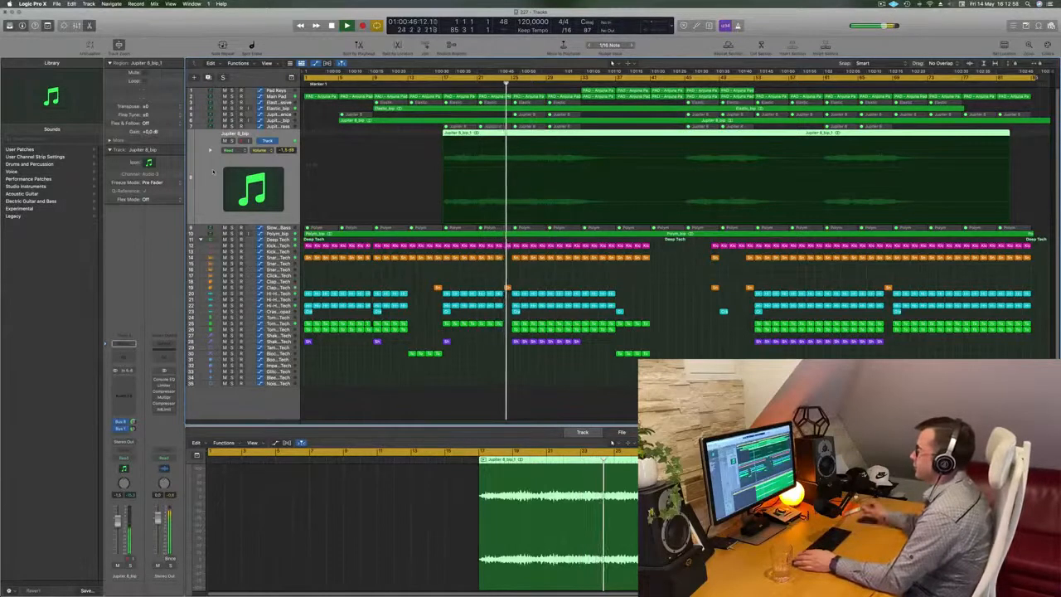
key("Down")
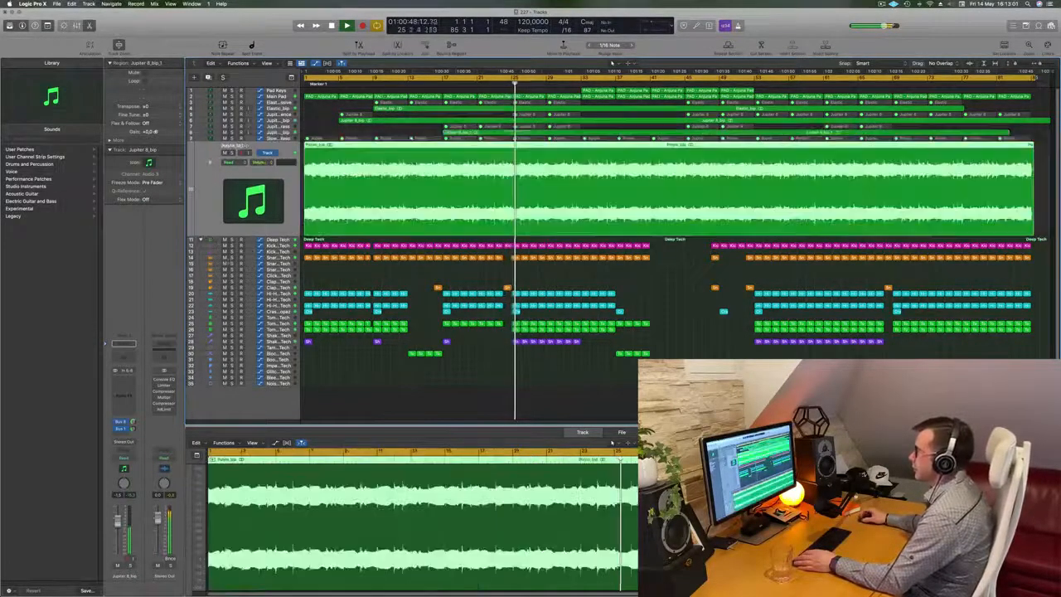
key("s")
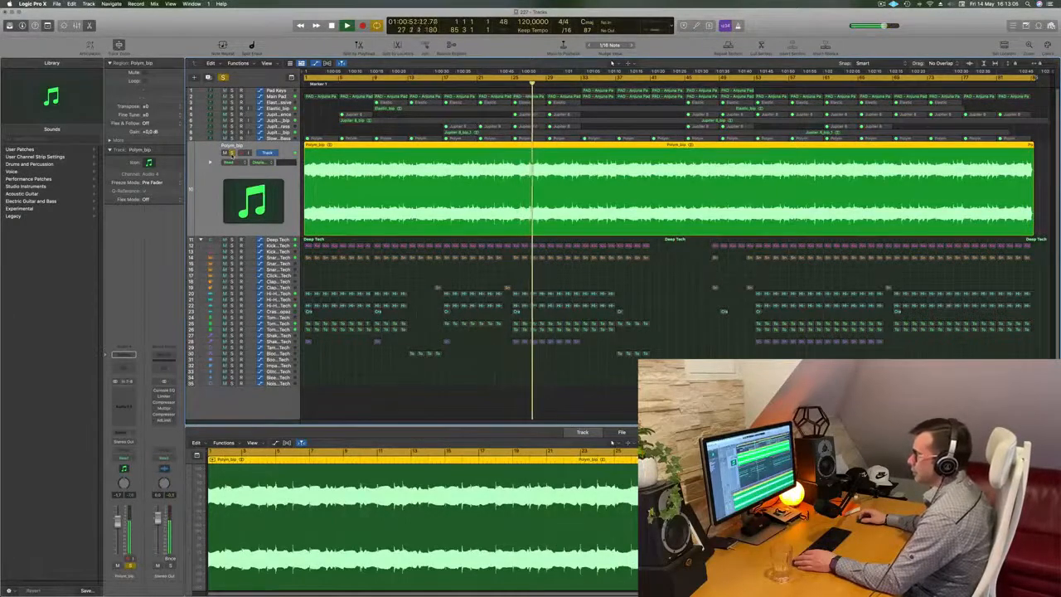
key("s")
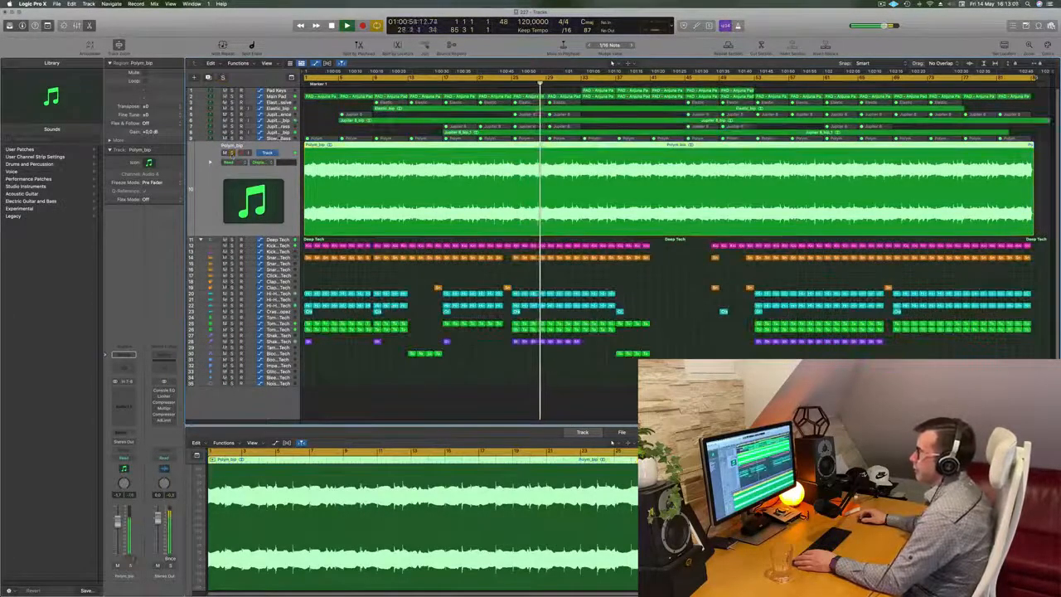
Step: Inspect the PolyM instrument on Slow Brassy Bass and audition that track and its Polym_bip bounce in solo
key("Down")
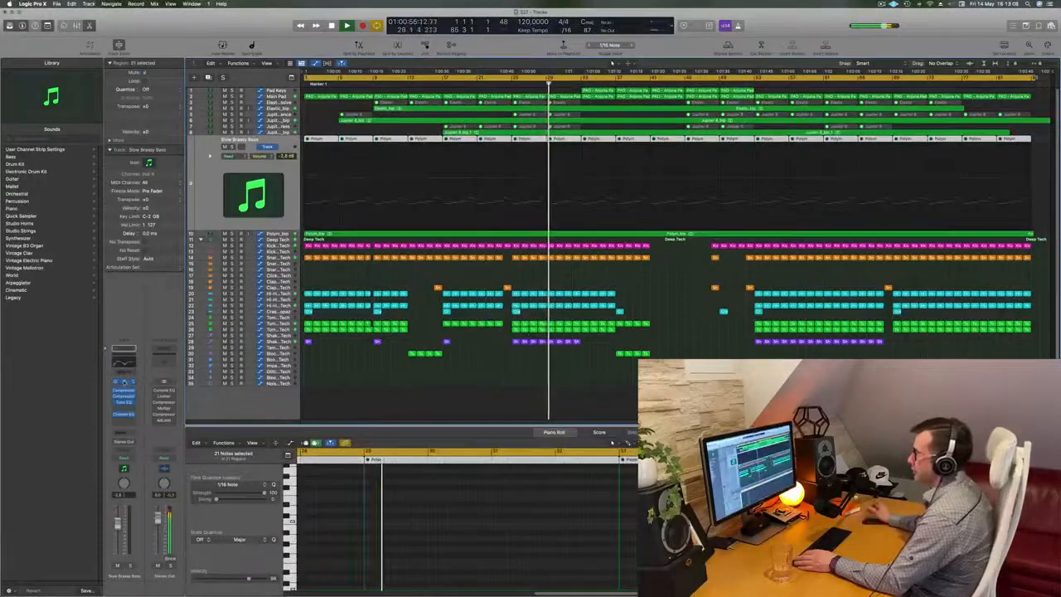
key("v")
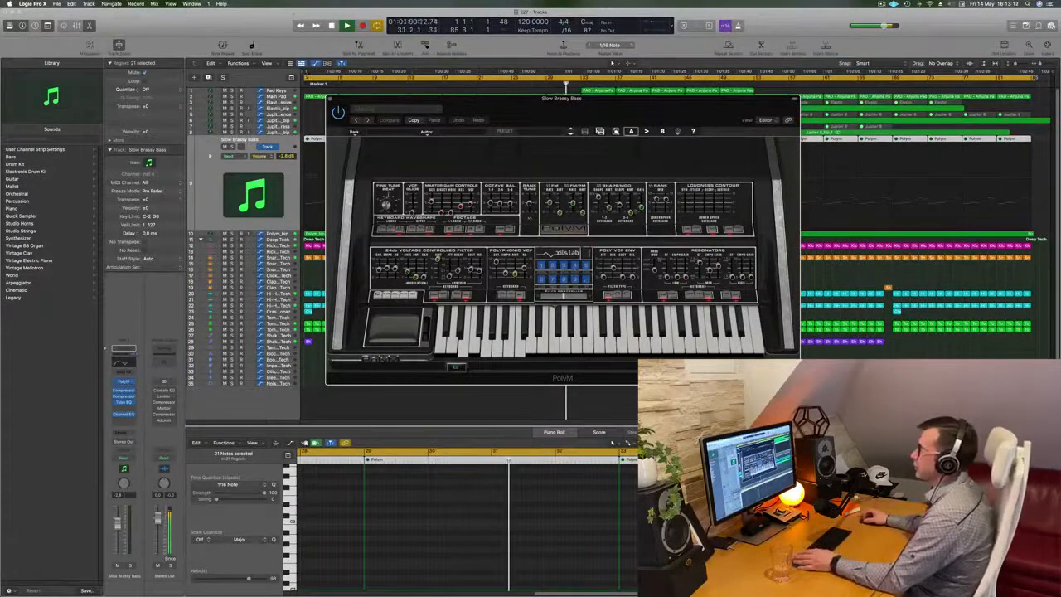
key("v")
key("s")
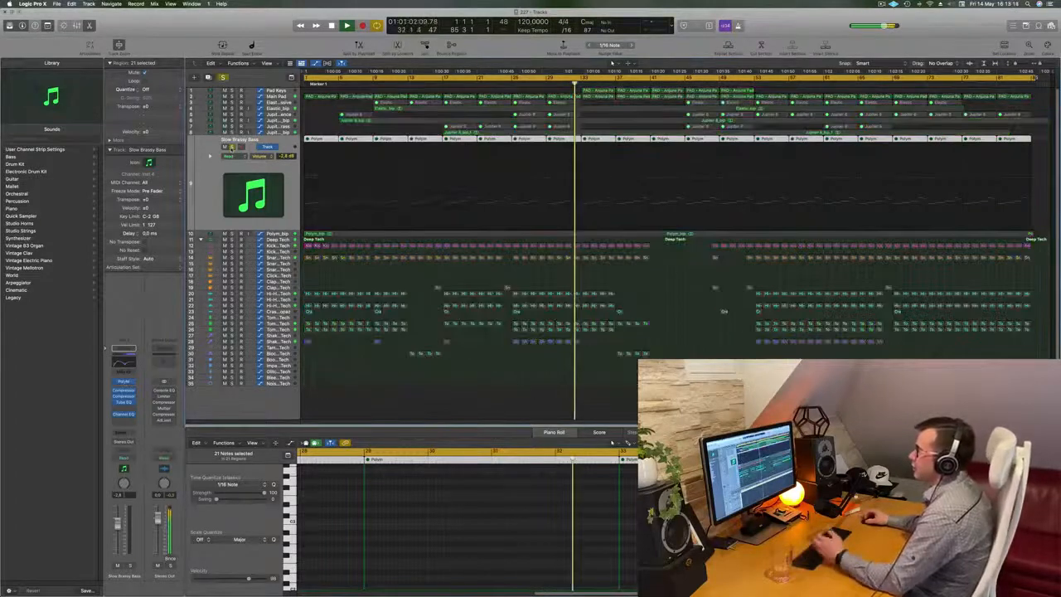
left_click(232, 147)
left_click(232, 233)
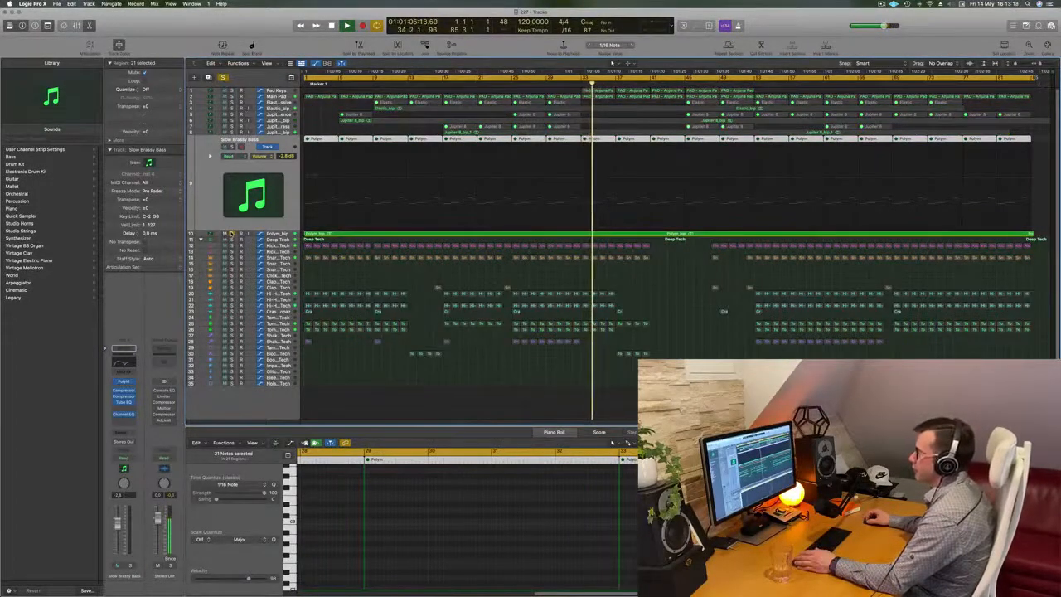
key("s")
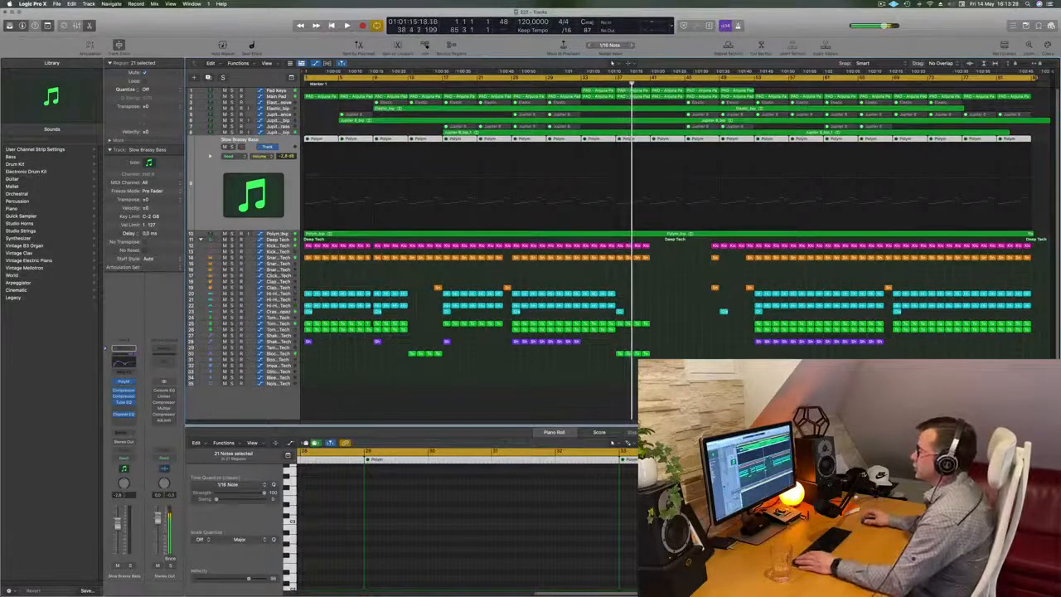
Step: Delete the bounced audio region from the Polym_bip track and select the Slow Brassy Bass track
key("Down")
key("Delete")
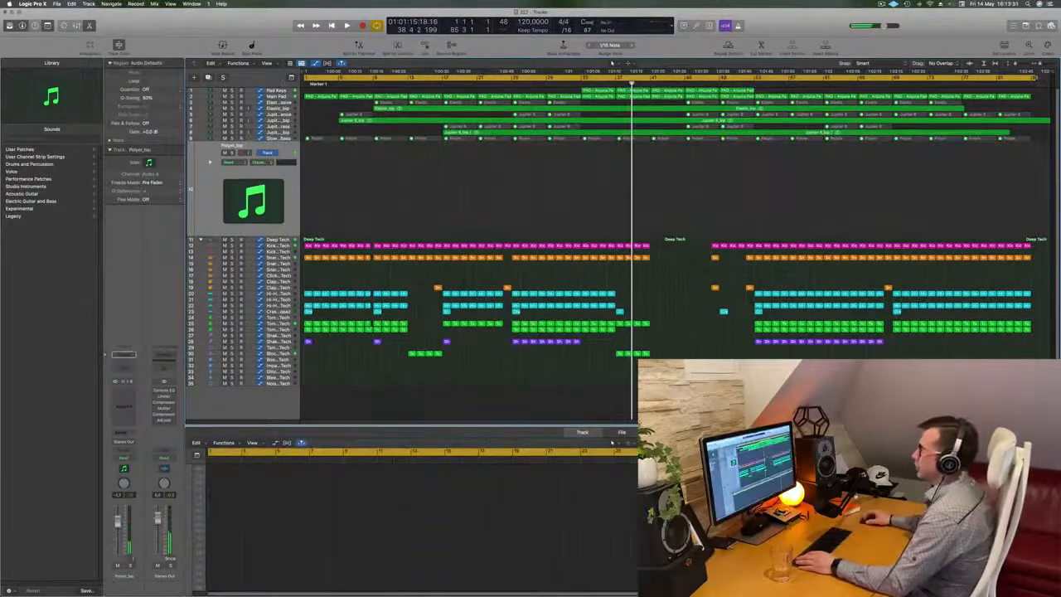
key("Up")
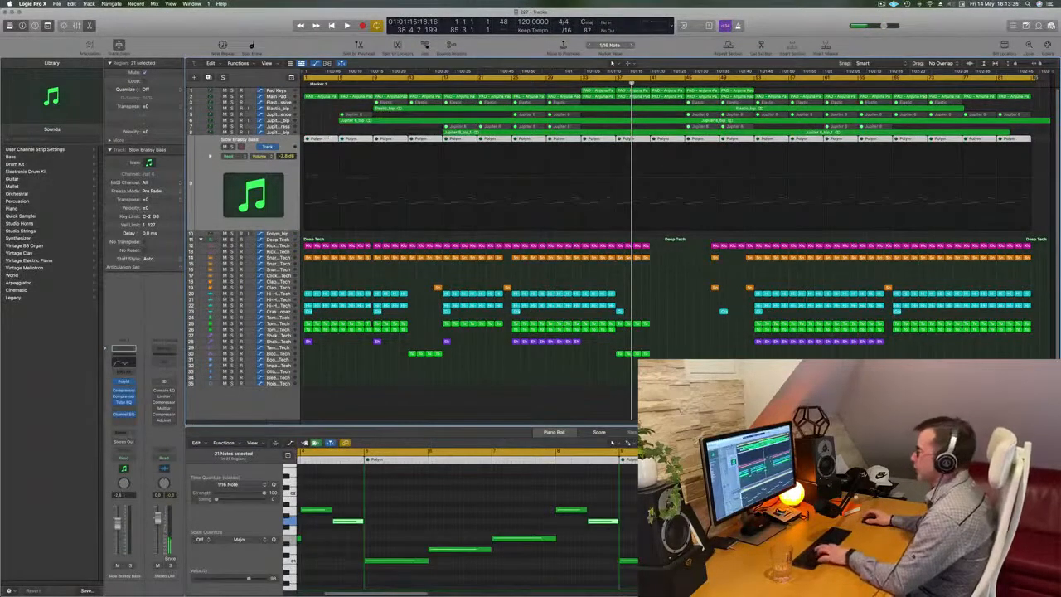
key("super+m")
mouse_move(522, 588)
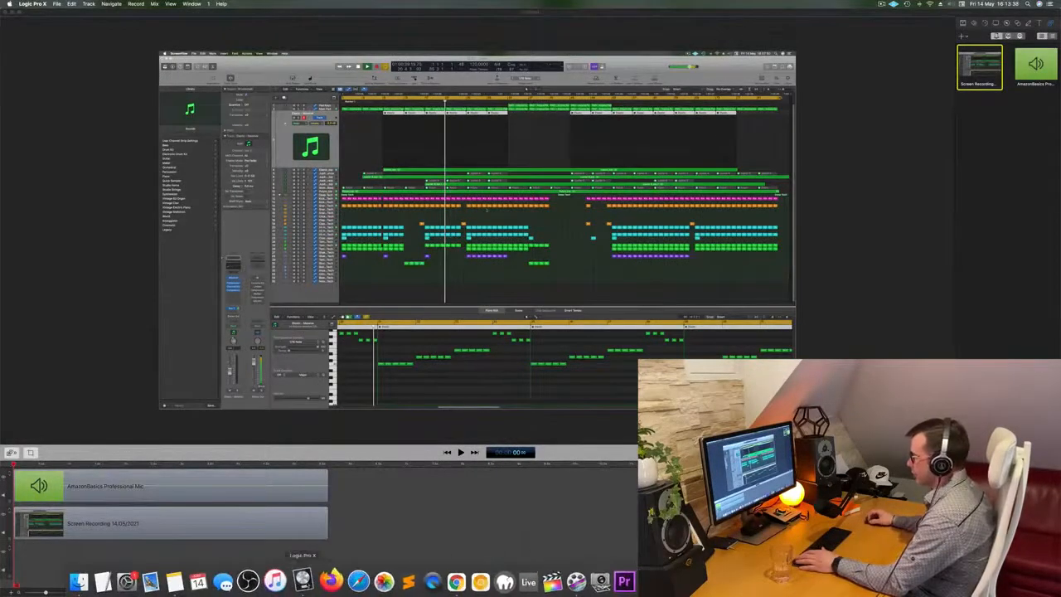
left_click(304, 582)
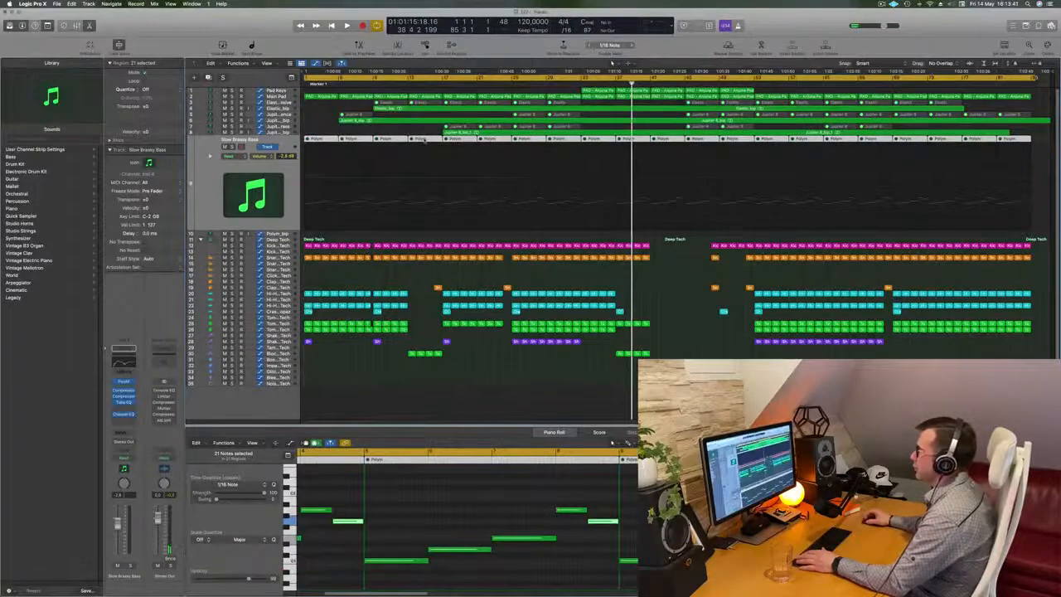
Step: Unmute all the Slow Brassy Bass regions, deselect them and play the arrangement from the start
right_click(424, 141)
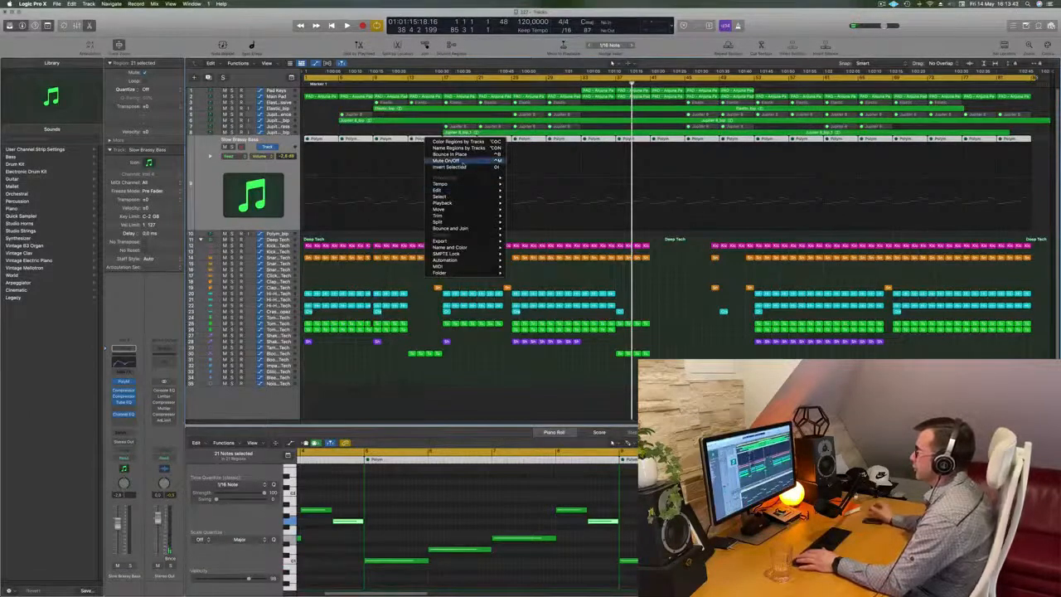
left_click(461, 162)
left_click(492, 235)
key("Return")
key("space")
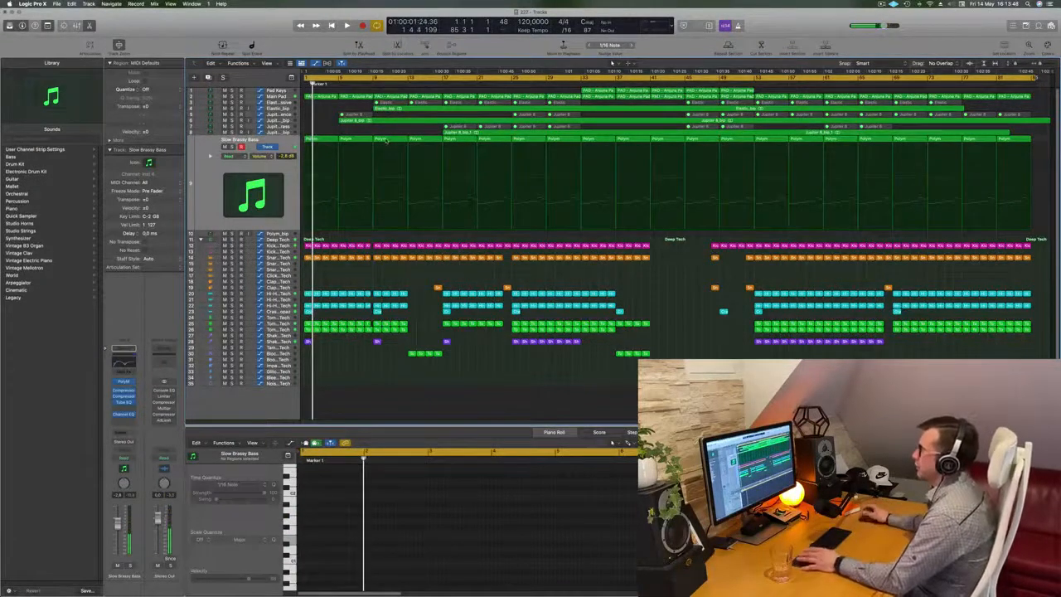
Step: Set the cycle range to bars 1 to 9, repeat that section three times and play from the start
key("Return")
left_click_drag(1035, 78, 373, 120)
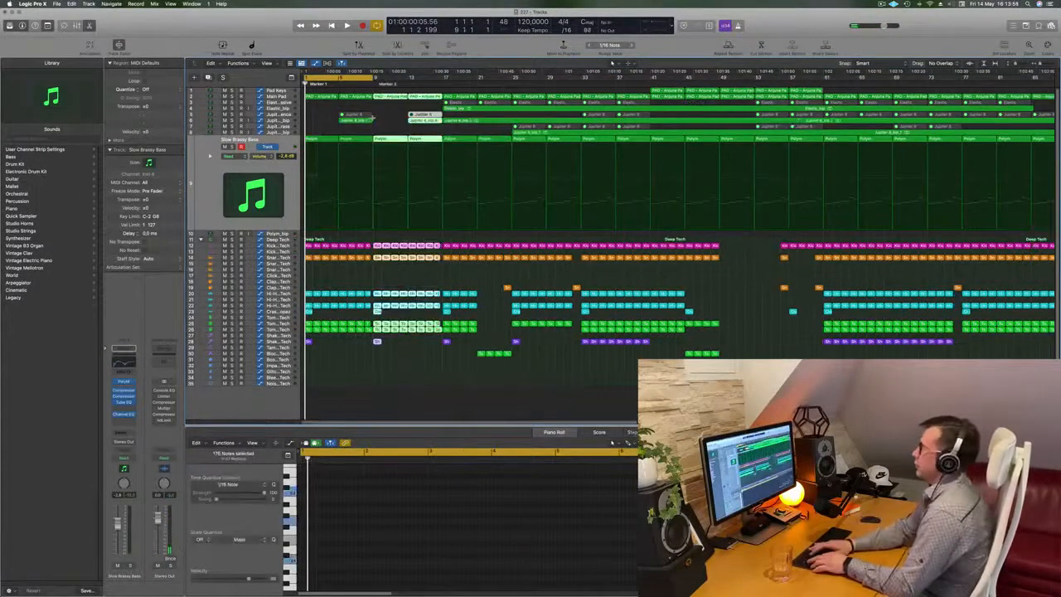
key("ctrl+super+r")
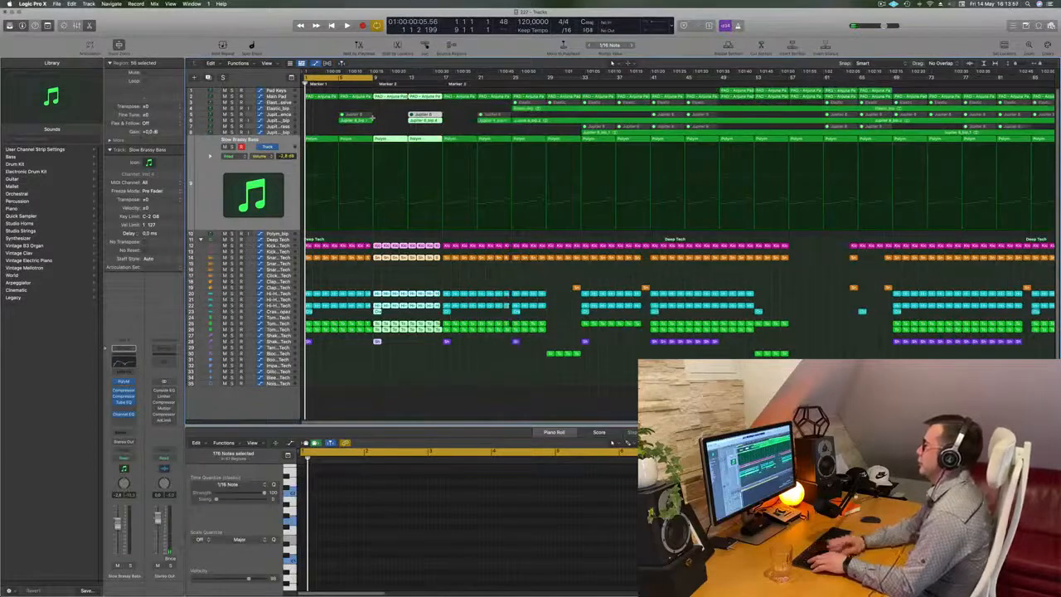
key("ctrl+super+r")
key("space")
key("Return")
key("super+Right")
key("super+Right")
key("super+Right")
key("super+Right")
key("space")
Step: In the first Slow Brassy Bass region, delete the four higher notes and repeat the low first note across all four bars
left_click(311, 139)
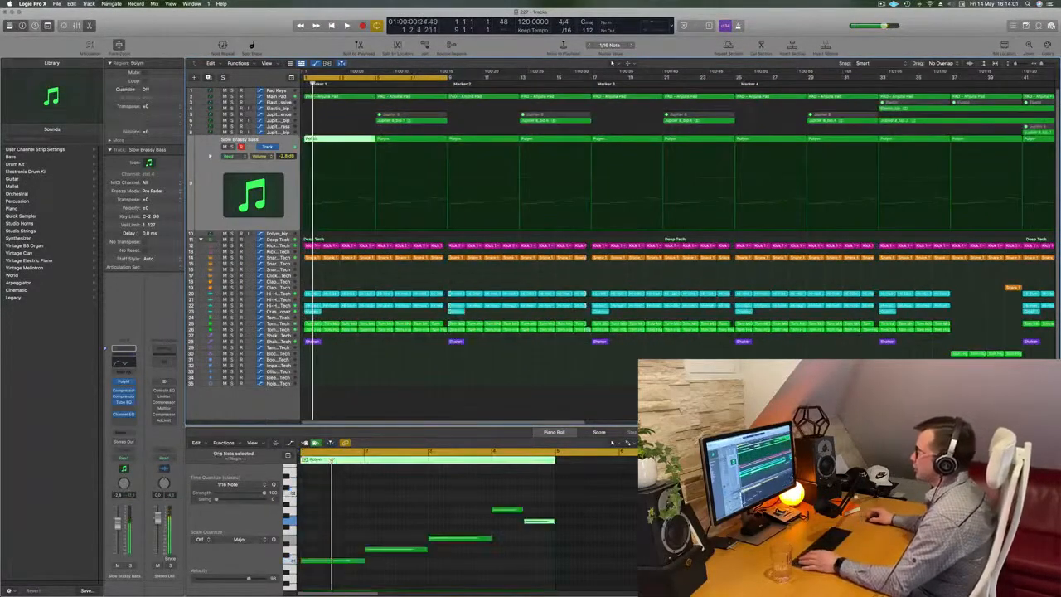
left_click_drag(402, 479, 524, 572)
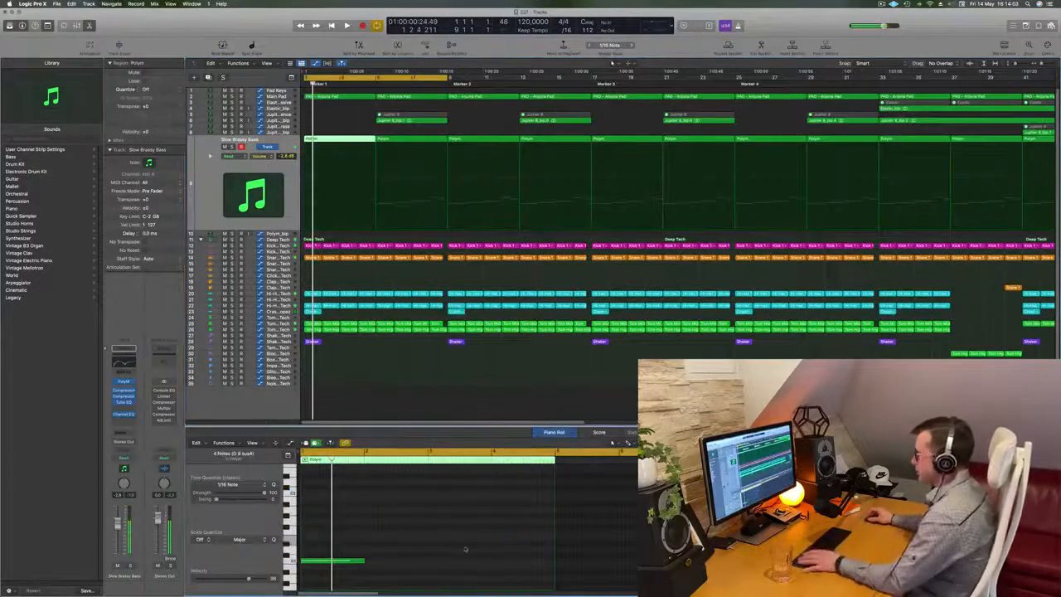
key("Return")
left_click_drag(362, 562, 450, 566)
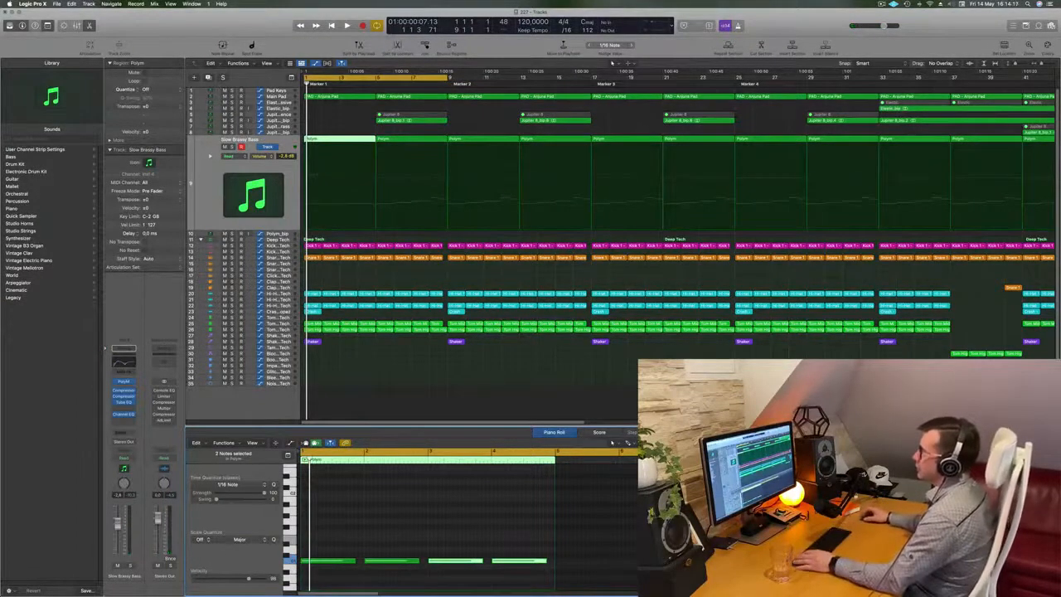
Step: Replace the second Slow Brassy Bass region with a copy of the edited first region at bar 5
left_click(354, 120)
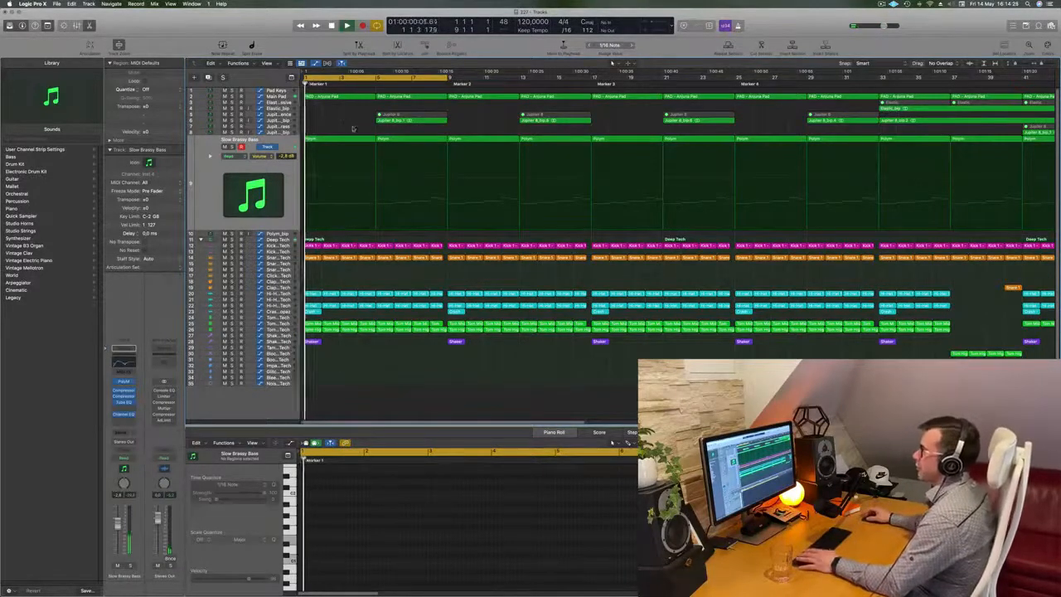
left_click(399, 139)
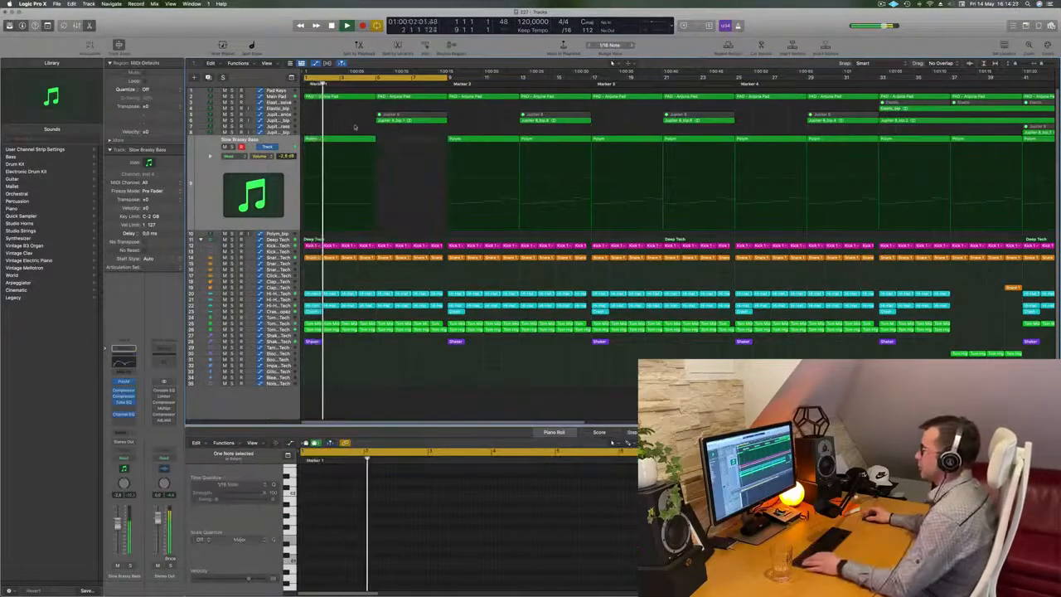
left_click_drag(398, 139, 410, 228)
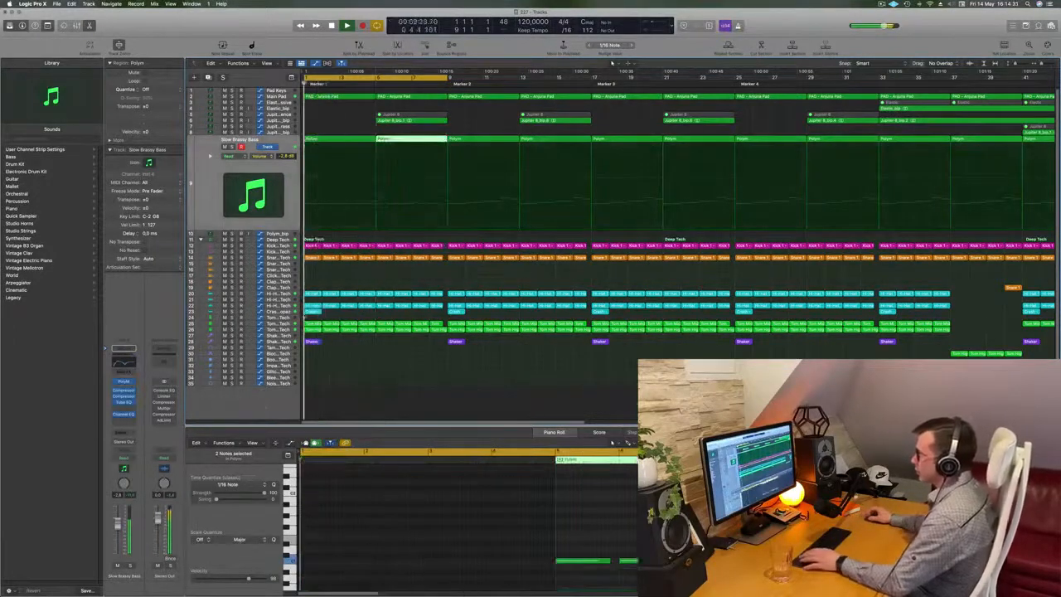
Step: Repeat the first Shaker region along its track until it fills the section up to bar 9
left_click(314, 342)
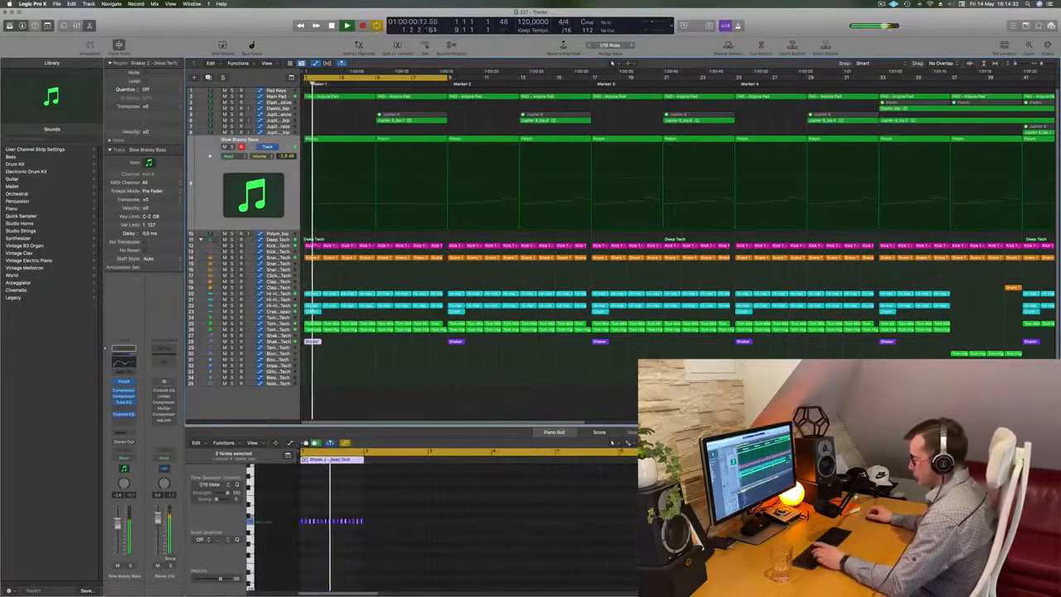
key("super+r")
key("super+r")
key("super+r")
key("super+r")
key("super+r")
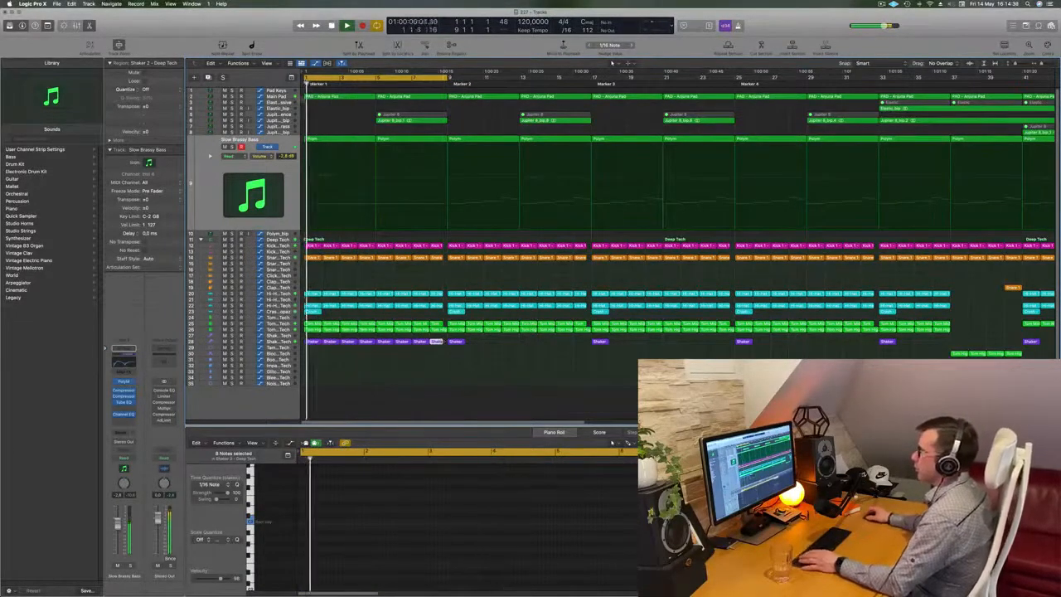
Step: In the first Main Pad region, delete the higher notes and lengthen the low first note to four bars
left_click(348, 97)
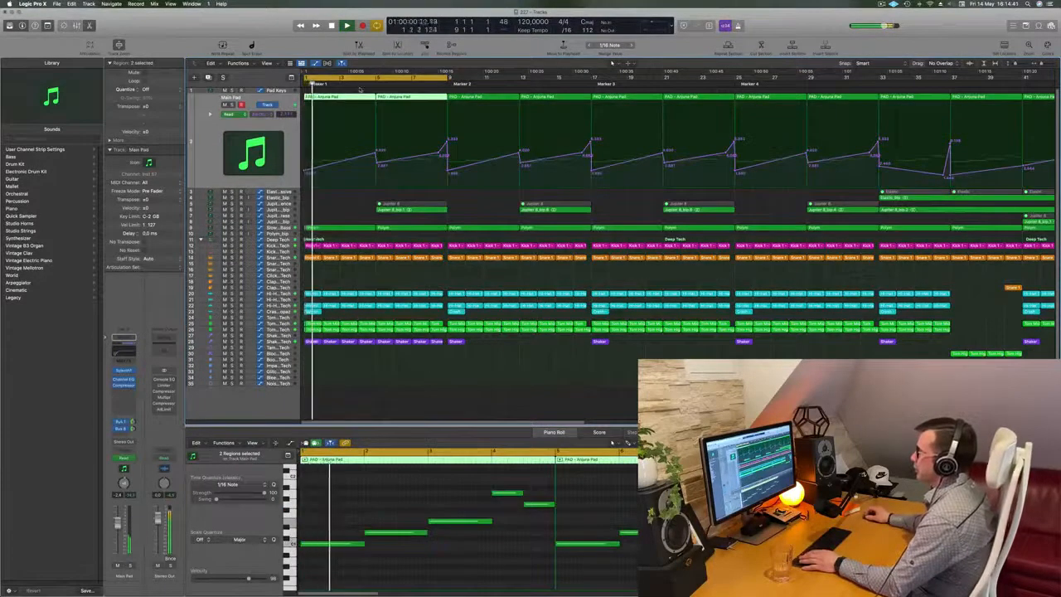
left_click(361, 97)
left_click_drag(394, 487, 547, 557)
key("Delete")
left_click_drag(365, 545, 554, 554)
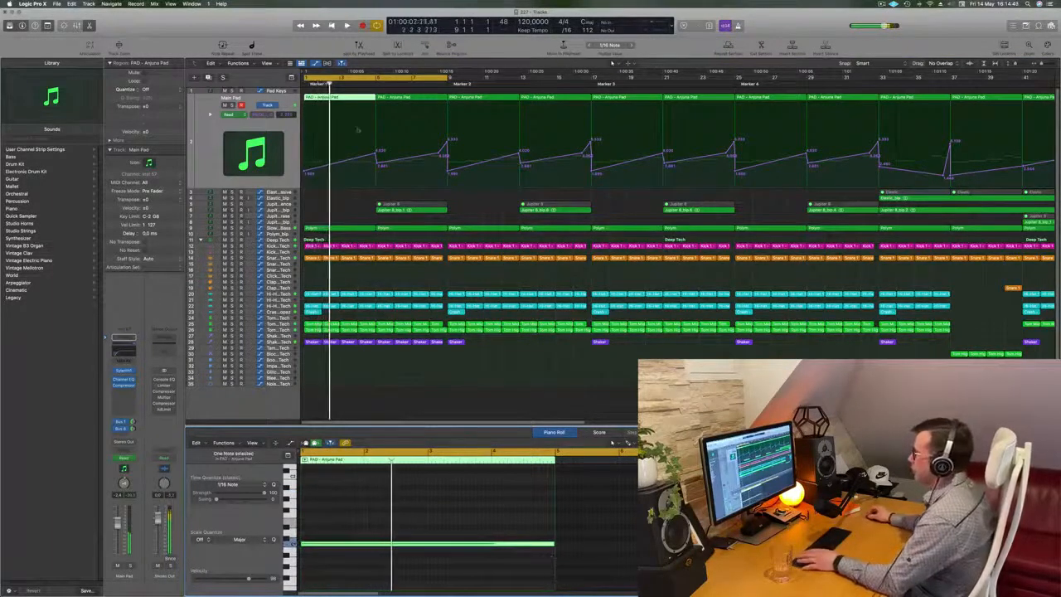
Step: Move the Main Pad's last automation point before bar 9 onto the bar line to remove the final spike in the ramp
left_click(378, 155)
left_click(376, 162)
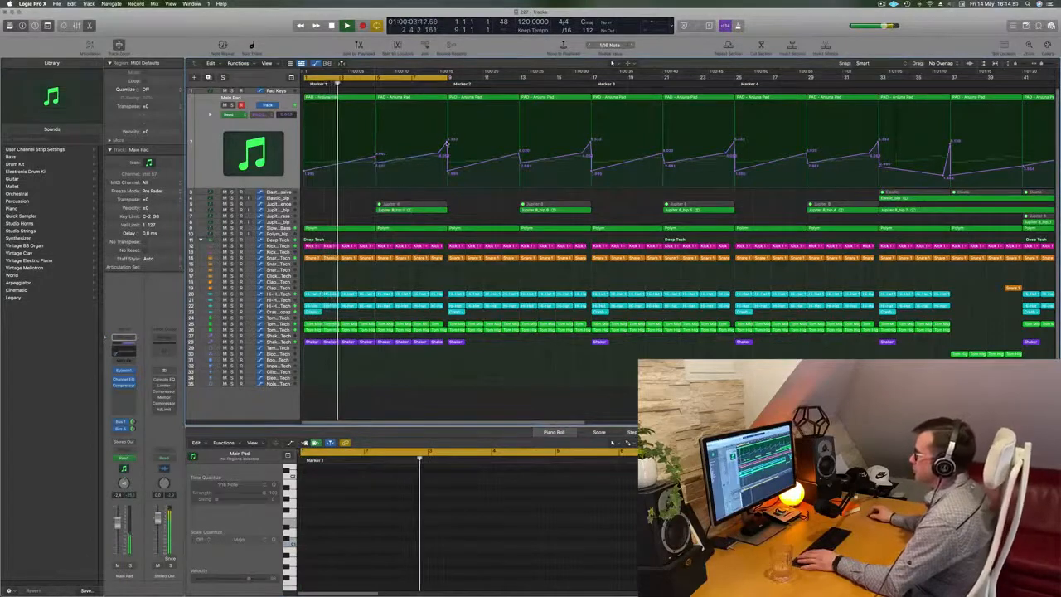
left_click_drag(439, 154, 448, 152)
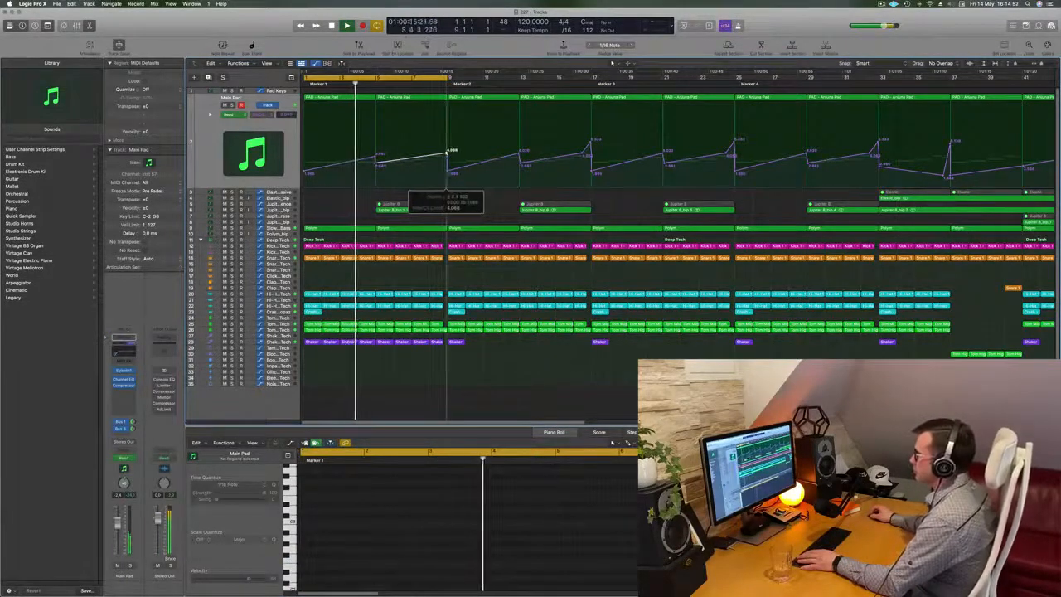
scroll(420, 164, "up", 4)
scroll(420, 164, "down", 4)
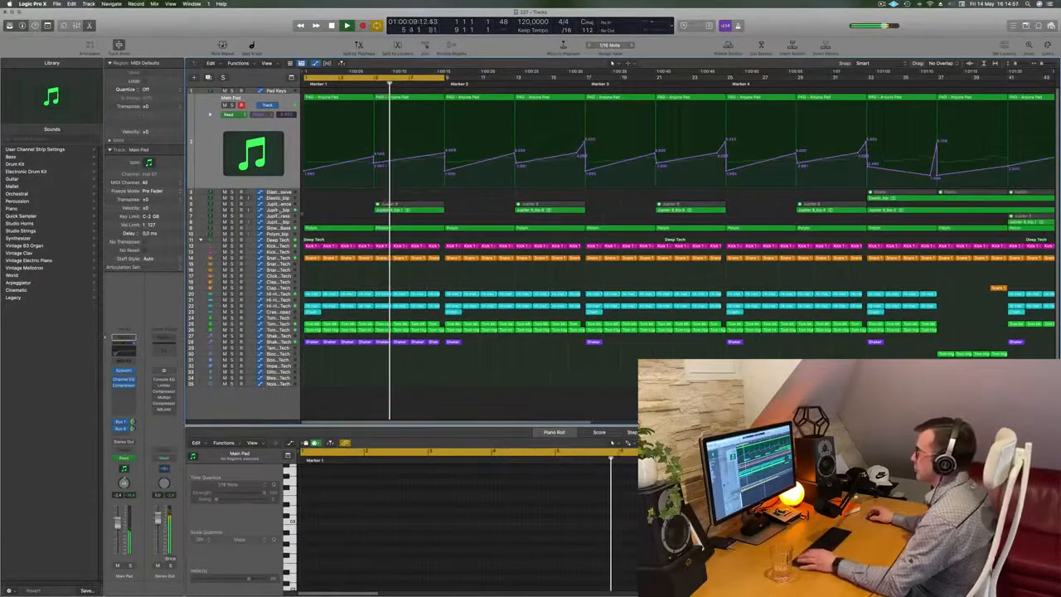
Step: Replace the second Main Pad region with a repeat of the simplified first region at bar 5
left_click(387, 209)
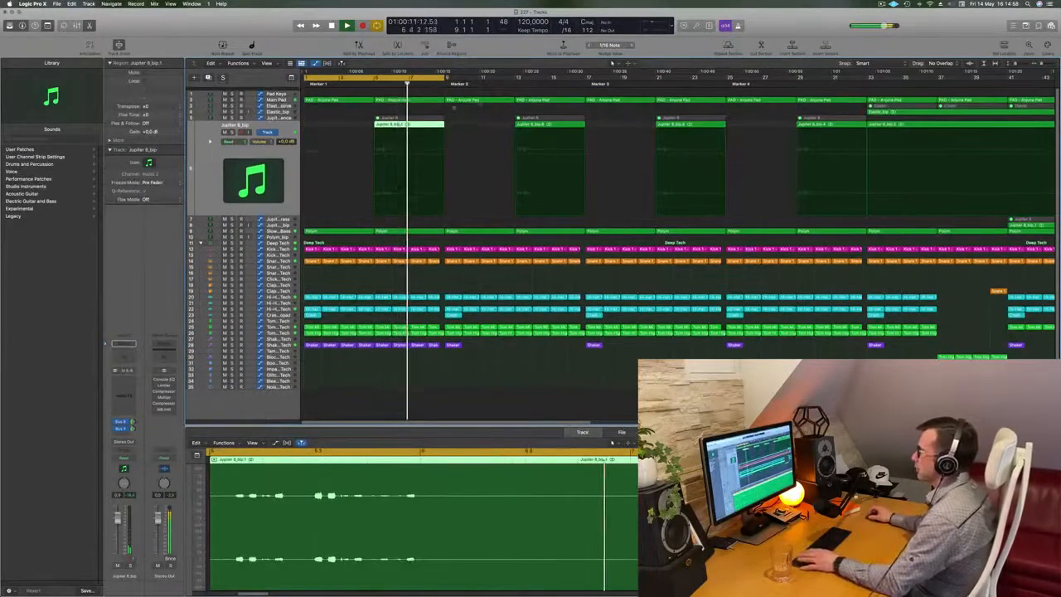
key("Return")
left_click(422, 98)
key("BackSpace")
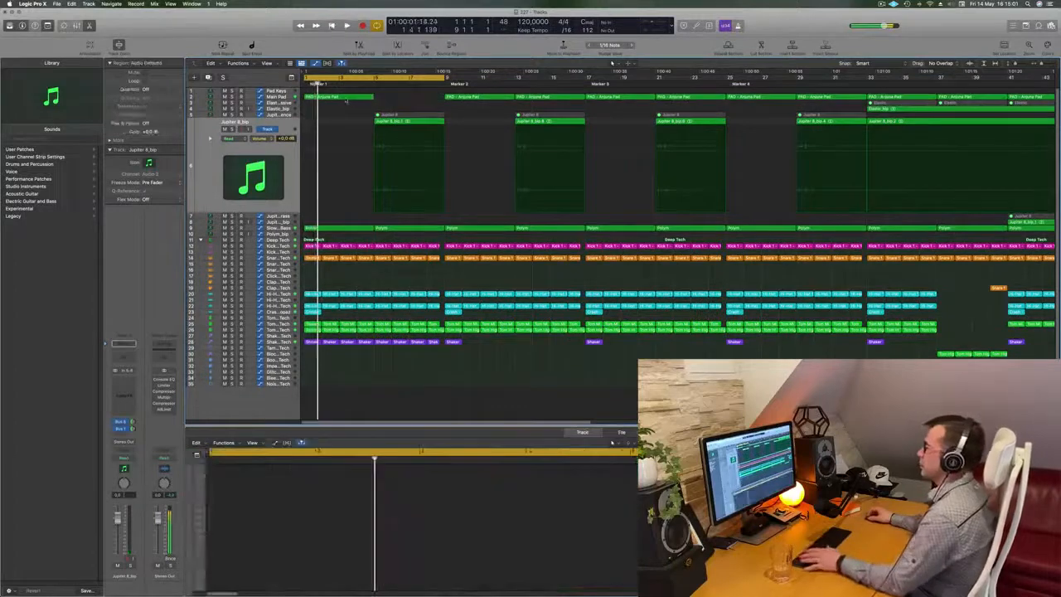
left_click(345, 98)
key("super+r")
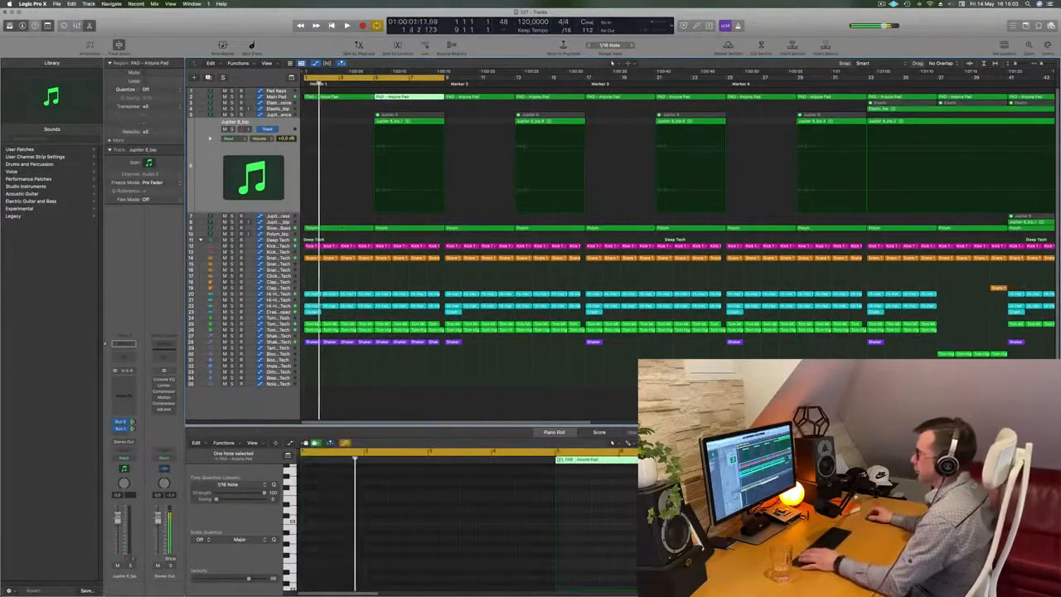
Step: Play the intro with the Slow Brassy Bass track selected and extend the cycle range to bar 17
left_click(279, 228)
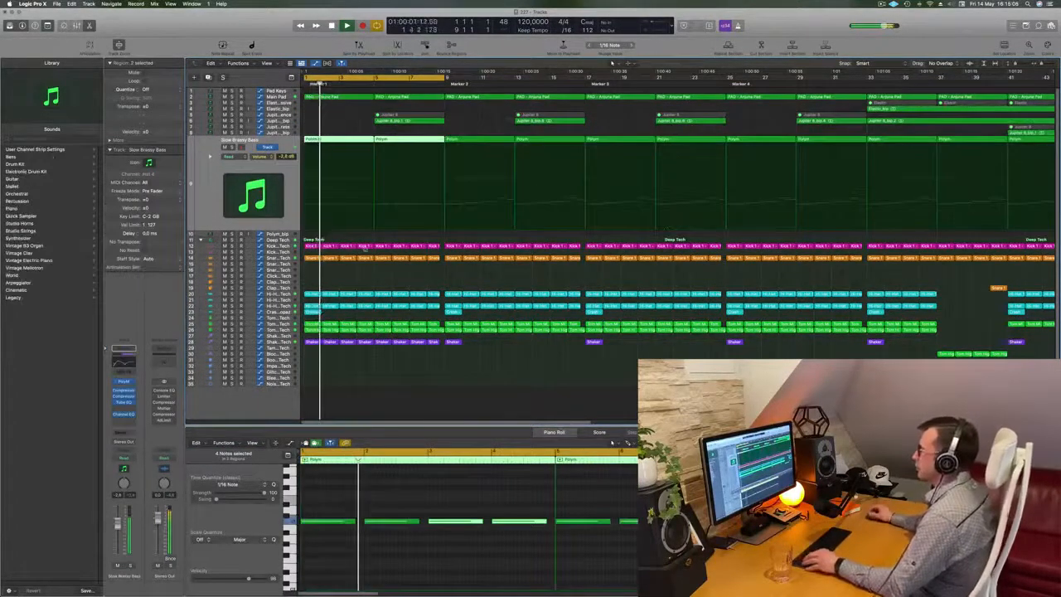
key("super+Left")
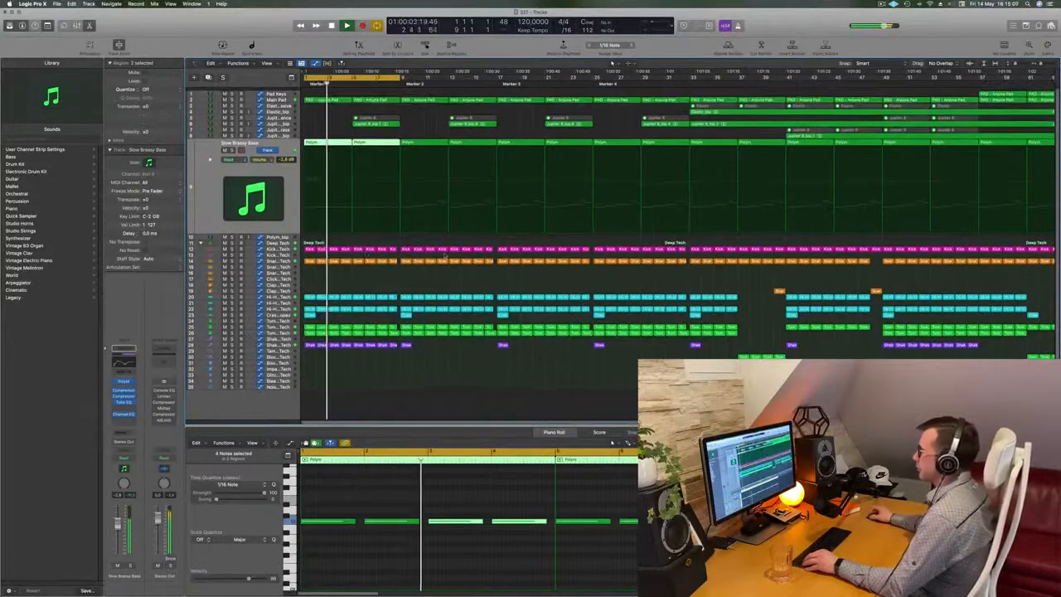
key("super+Right")
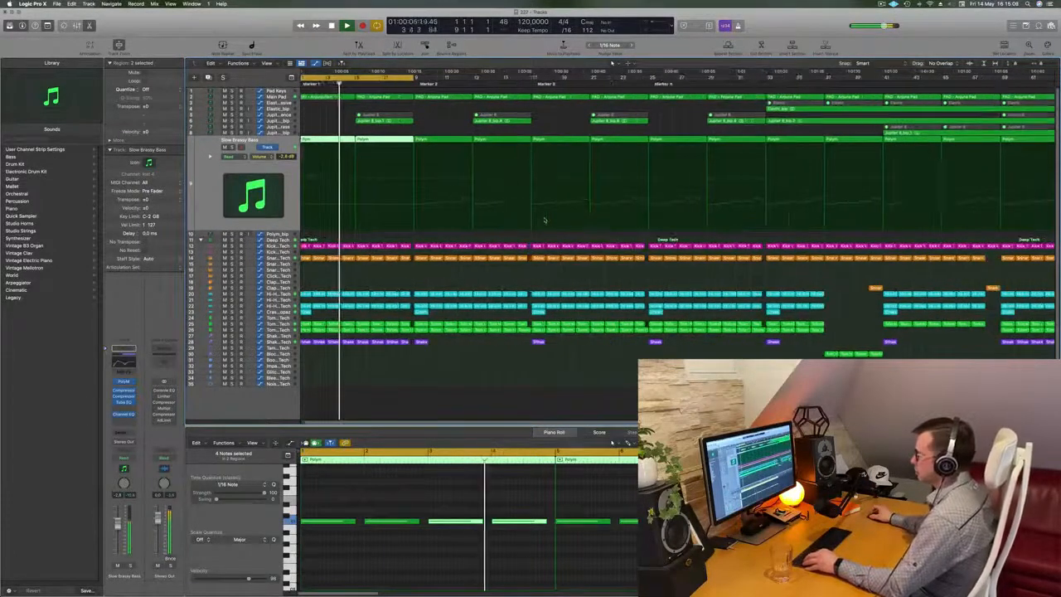
key("super+Left")
key("super+Right")
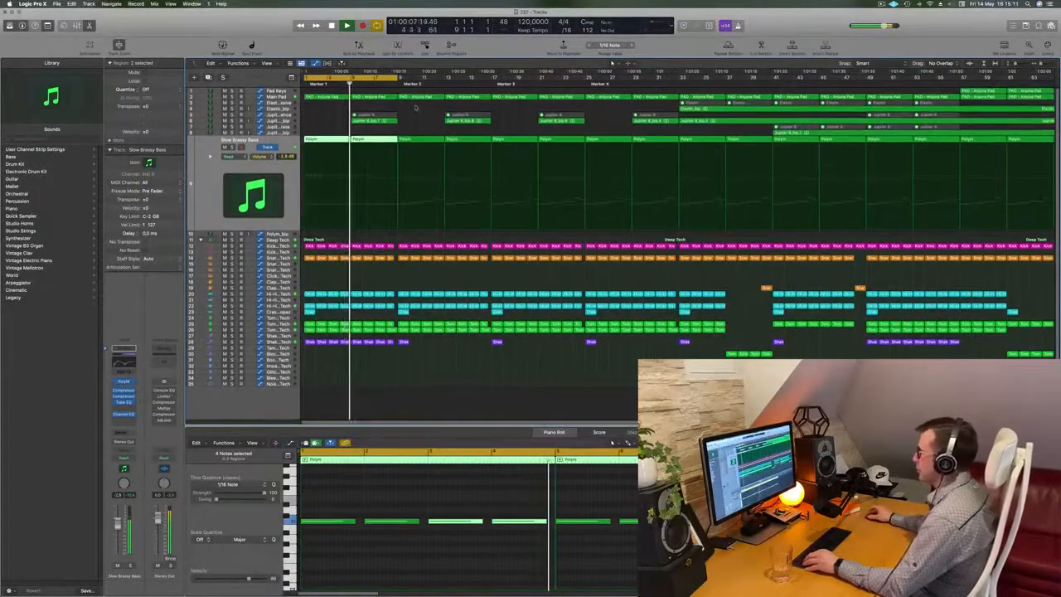
key("super+Left")
key("super+Left")
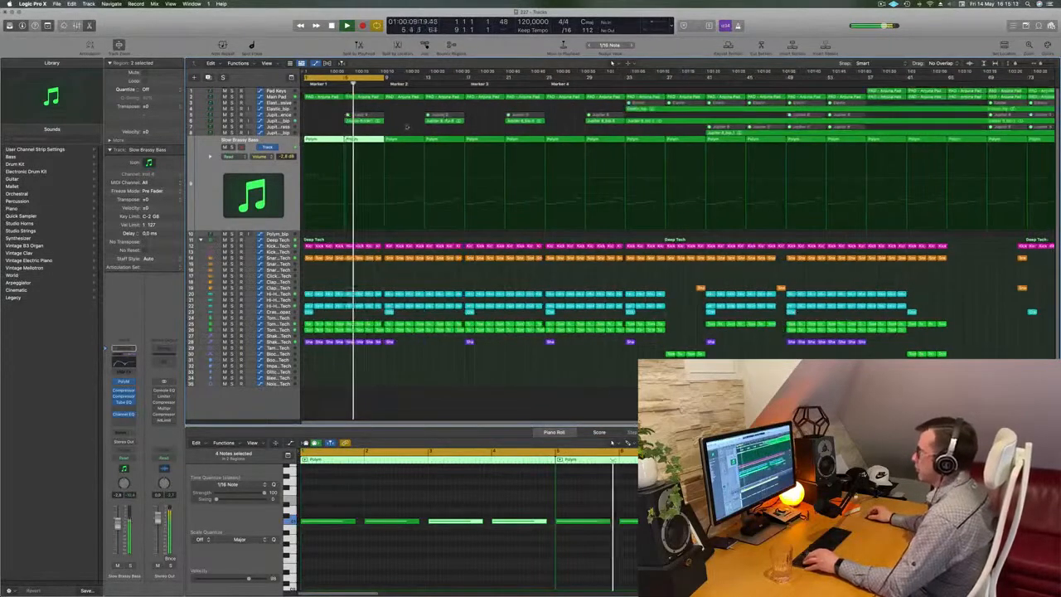
scroll(403, 118, "down", 1)
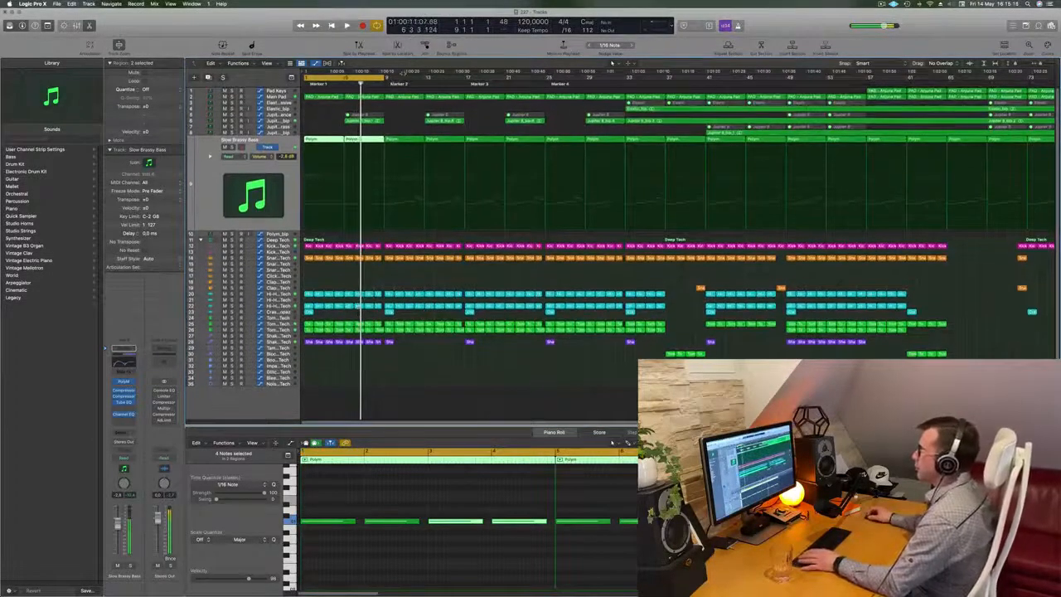
left_click_drag(383, 80, 464, 88)
Step: Delete the Main Pad and Slow Brassy Bass regions between bars 9 and 17
left_click_drag(403, 106, 442, 99)
key("Delete")
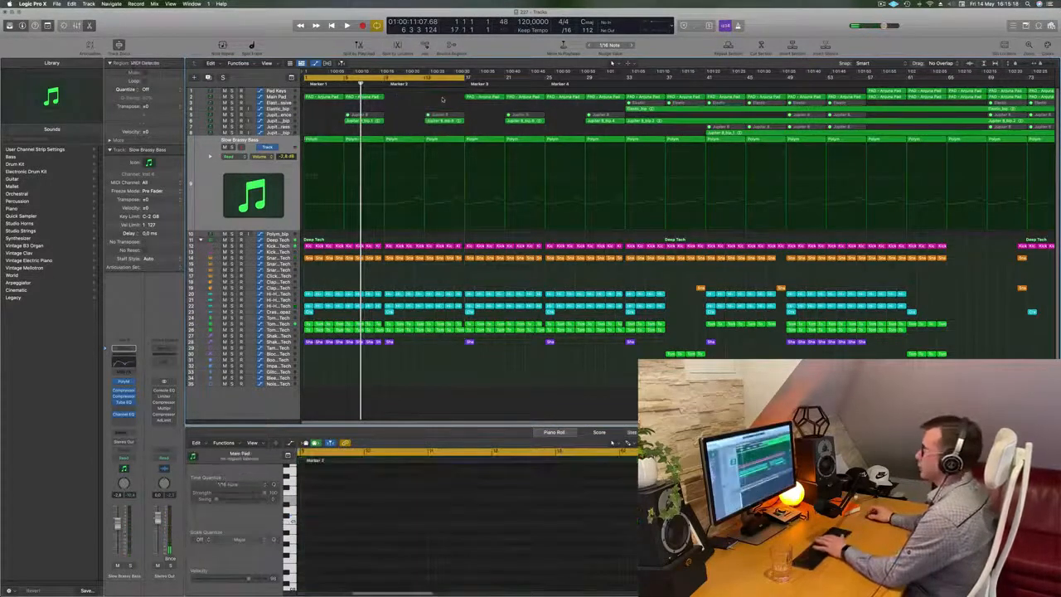
left_click(427, 141)
key("Delete")
Step: Repeat the first two Main Pad and Slow Brassy Bass regions from bar 9 to 17, and play from the start
left_click_drag(396, 100, 313, 96)
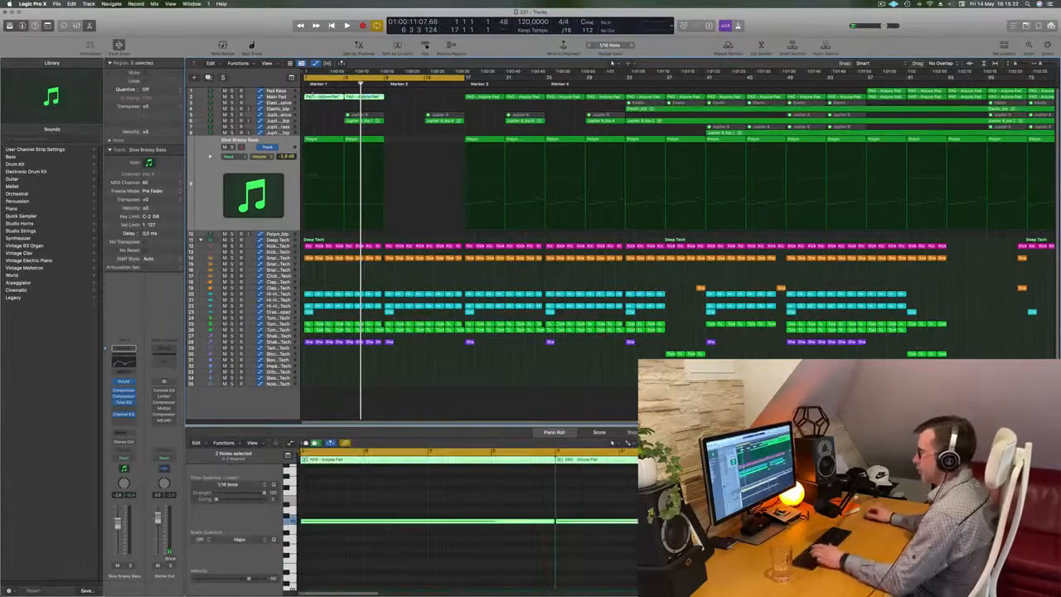
key("super+r")
left_click_drag(395, 137, 315, 138)
key("super+r")
key("Return")
key("space")
Step: Repeat the Shaker region at bar 9 along its track until it fills the section up to bar 17
left_click(388, 342)
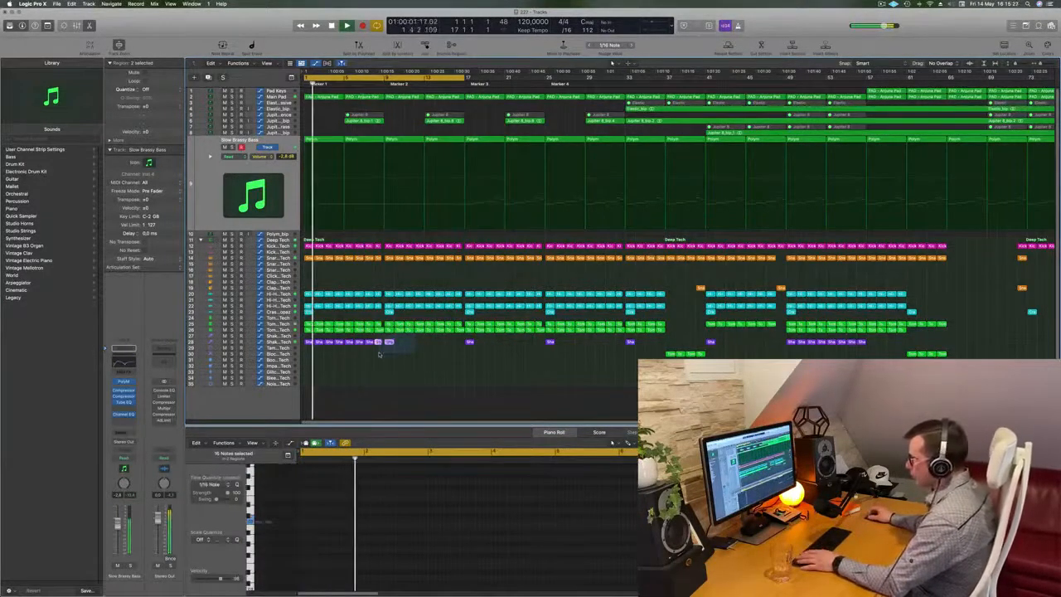
key("super+r")
key("super+r")
key("super+r")
key("super+r")
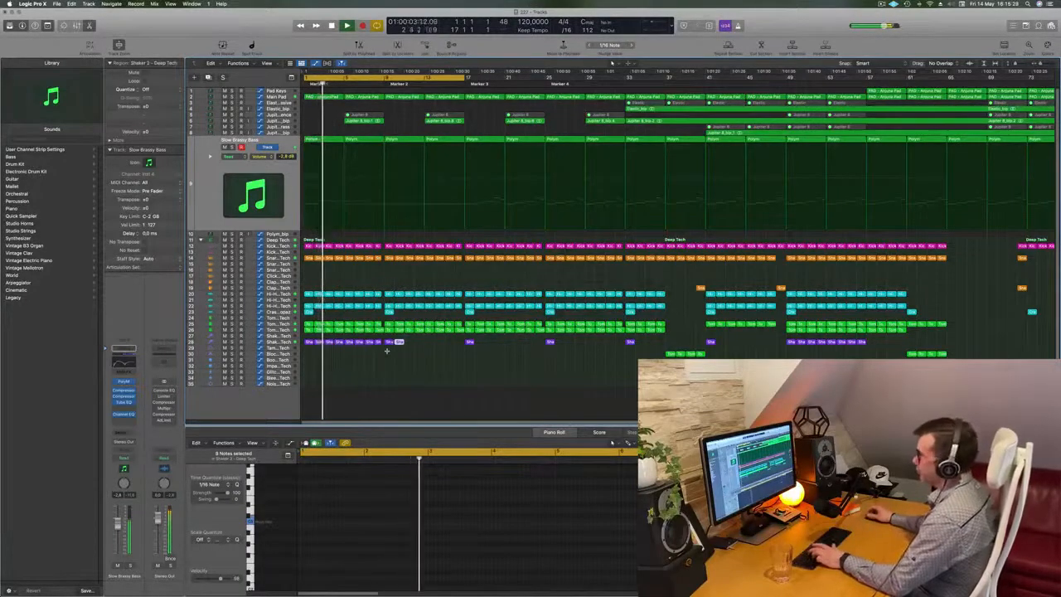
key("super+r")
key("super+r")
key("super+r")
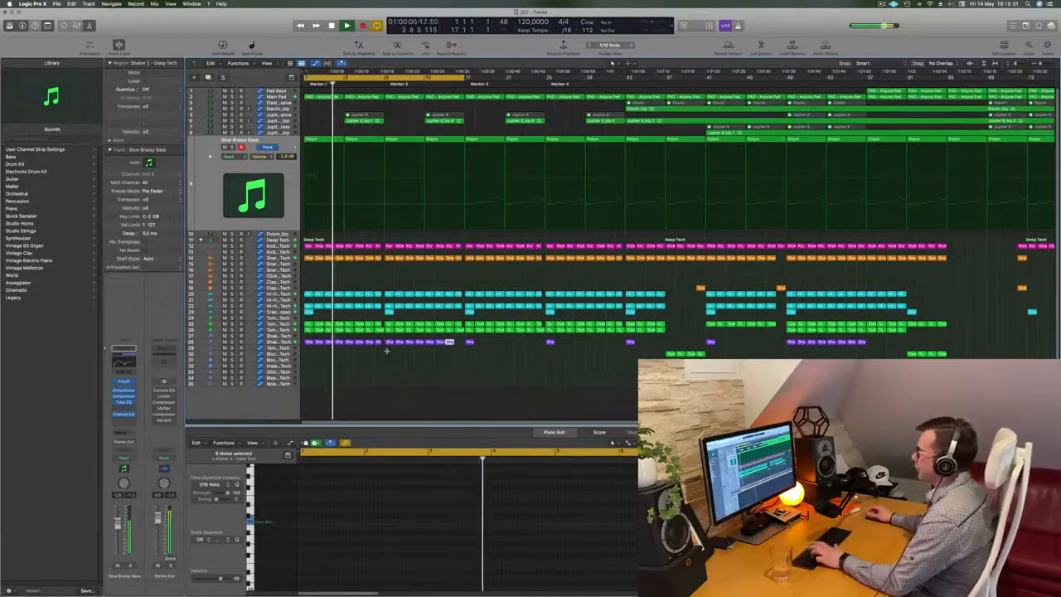
Step: Trim the end of the last repeated Shaker region so it stops just before bar 17
scroll(485, 356, "up", 5)
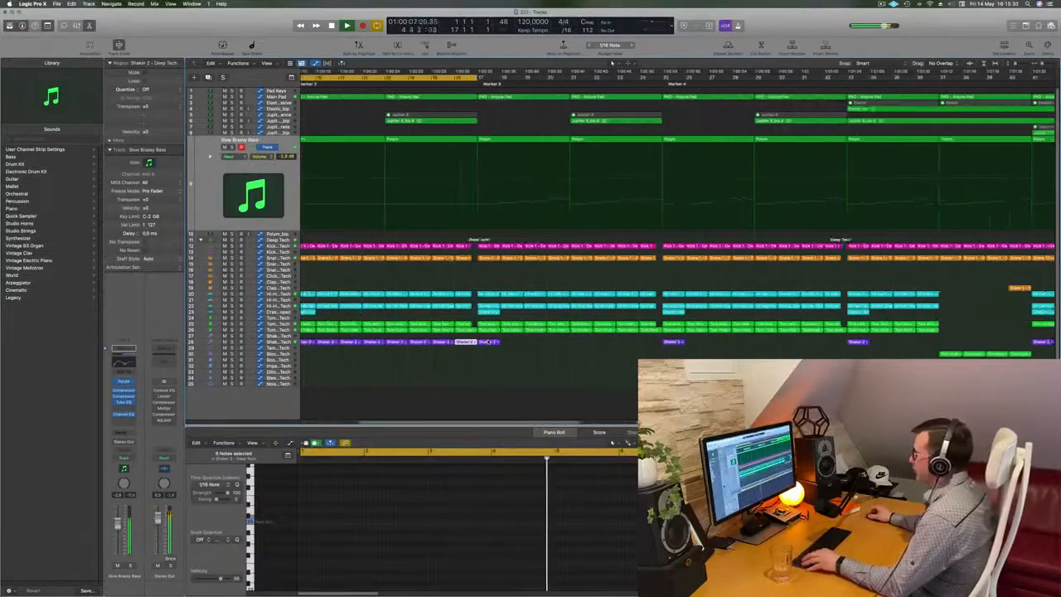
scroll(485, 356, "down", 1)
left_click_drag(474, 344, 469, 343)
scroll(451, 232, "down", 6)
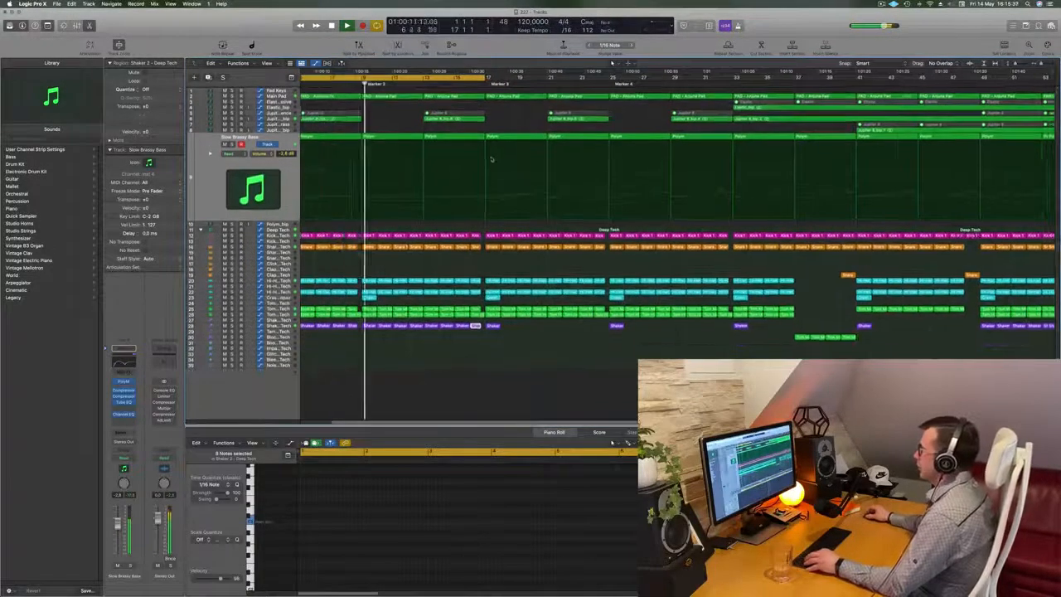
Step: Copy the first Elastic region on the Elastic - Massive track from bar 33 to bar 9 and play from the start
key("super+Left")
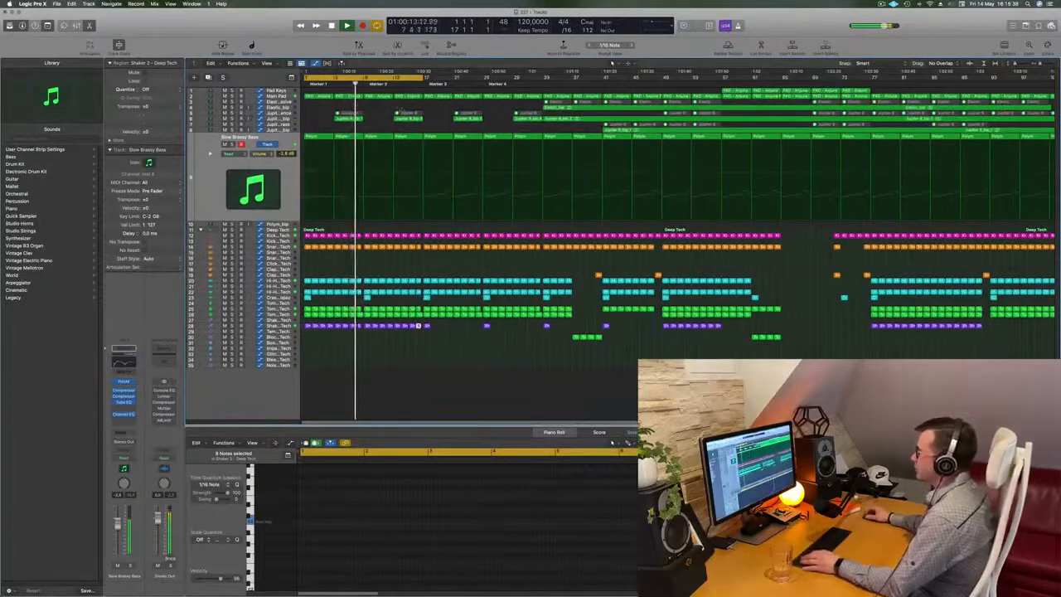
left_click(400, 110)
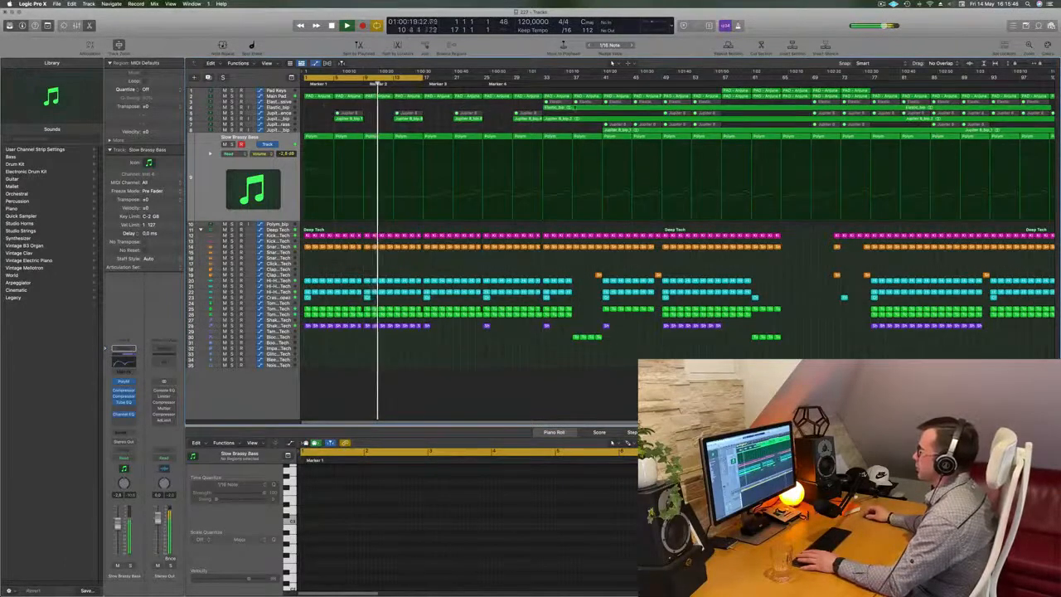
left_click(323, 106)
left_click(324, 102)
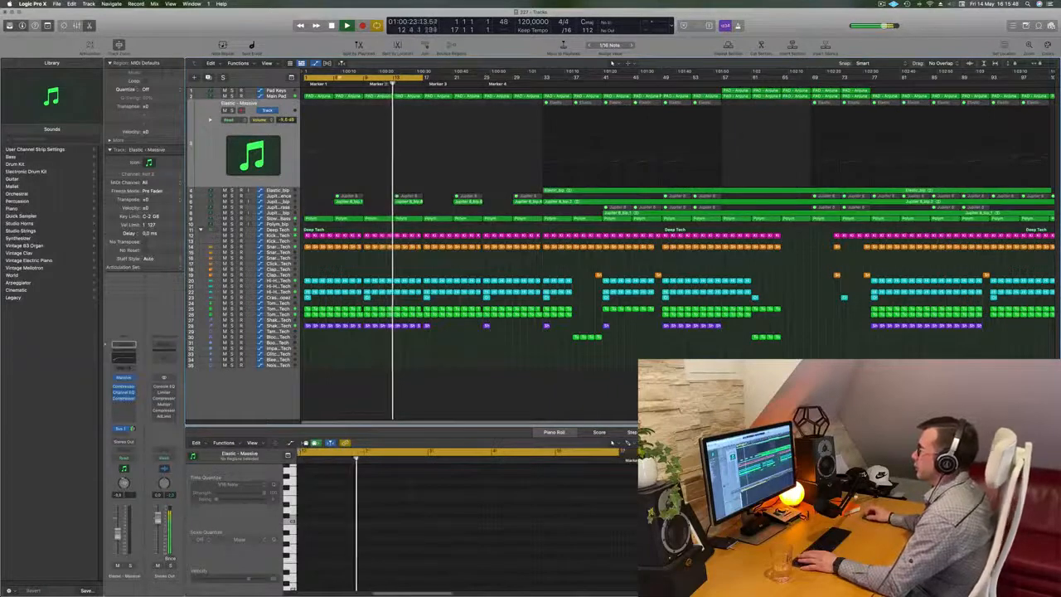
key("Return")
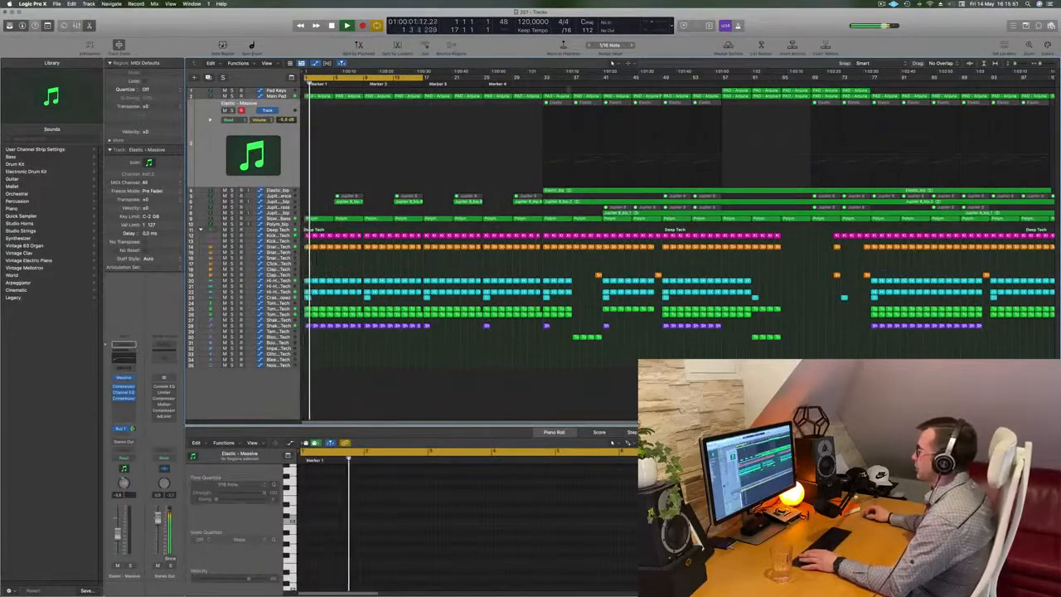
left_click(572, 81)
left_click_drag(560, 103, 369, 118)
key("Return")
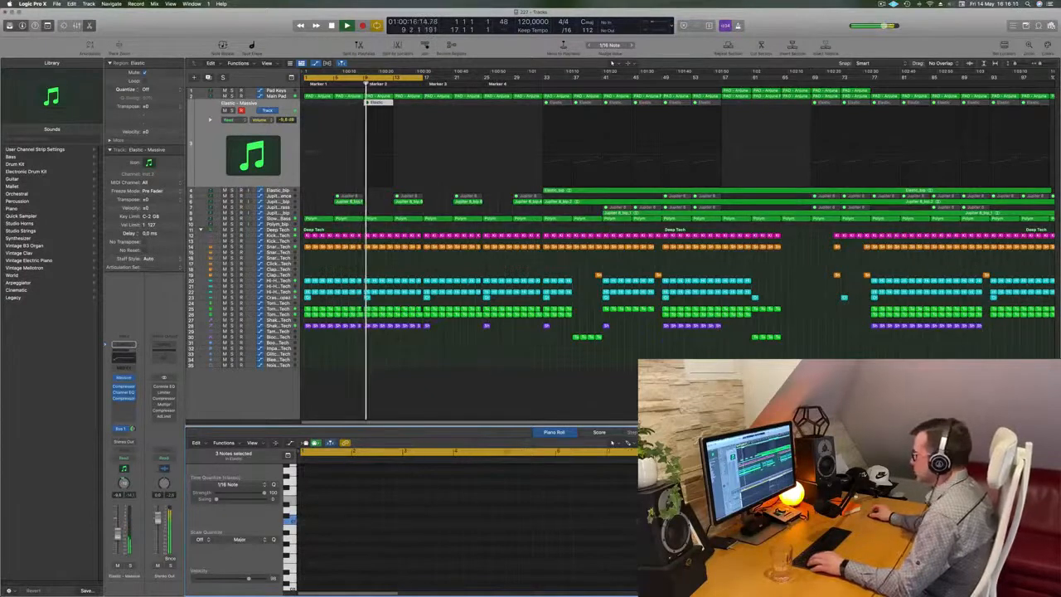
Step: Unmute the copied Elastic region at bar 9 and listen to it
right_click(381, 106)
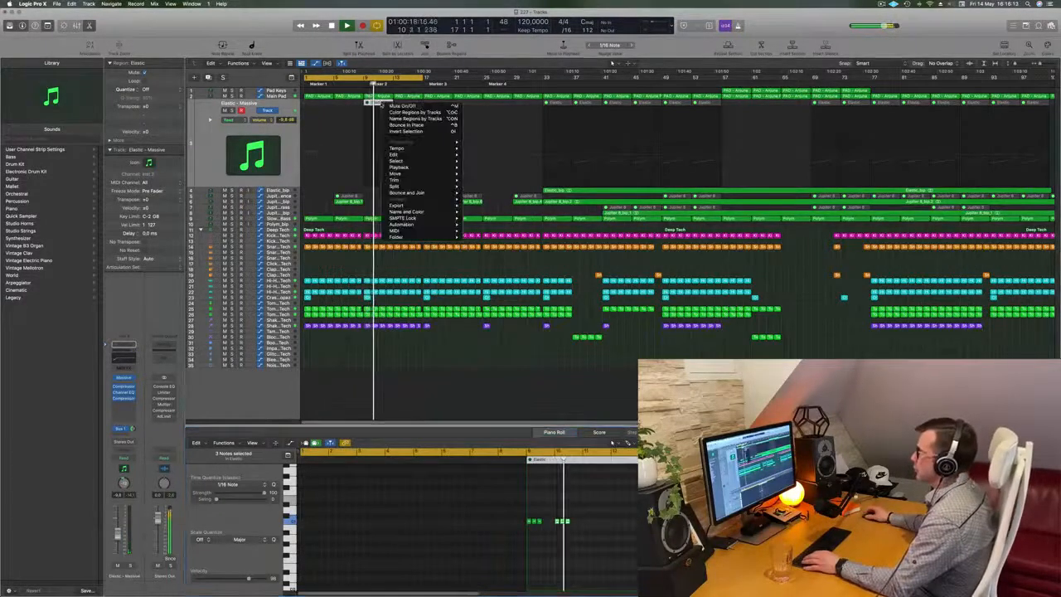
left_click(394, 107)
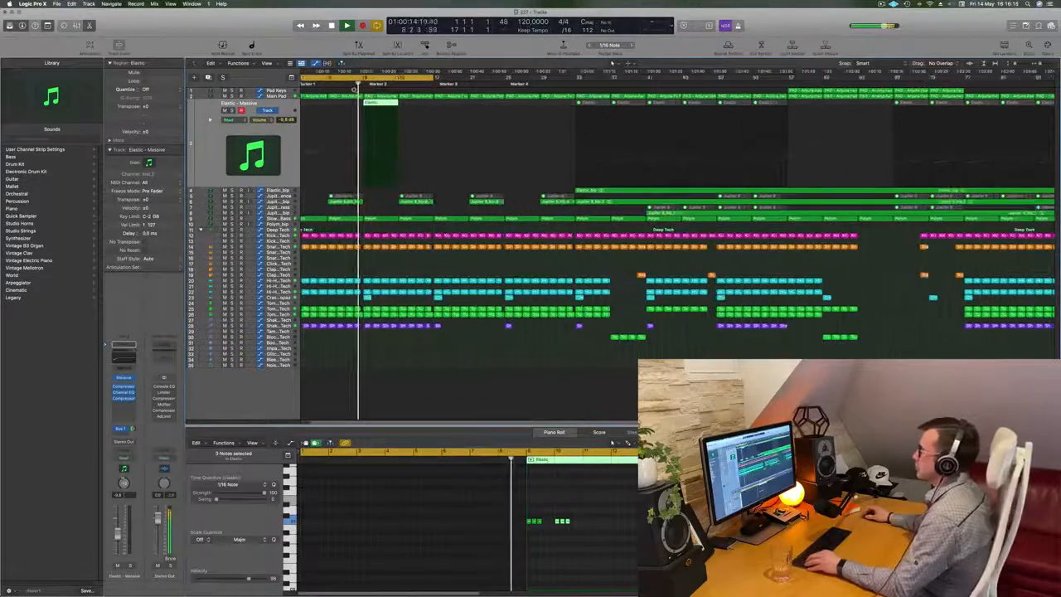
scroll(680, 207, "down", 5)
scroll(389, 214, "up", 4)
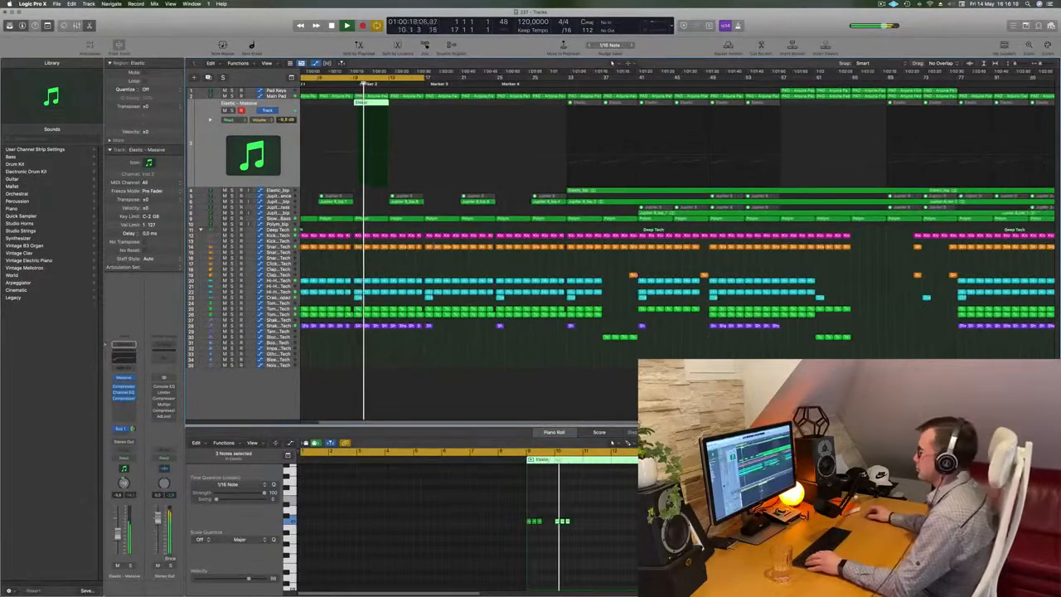
Step: In the copied Elastic region, move the second group of three notes from bar 10 to bar 11 and play from the start
left_click(595, 527)
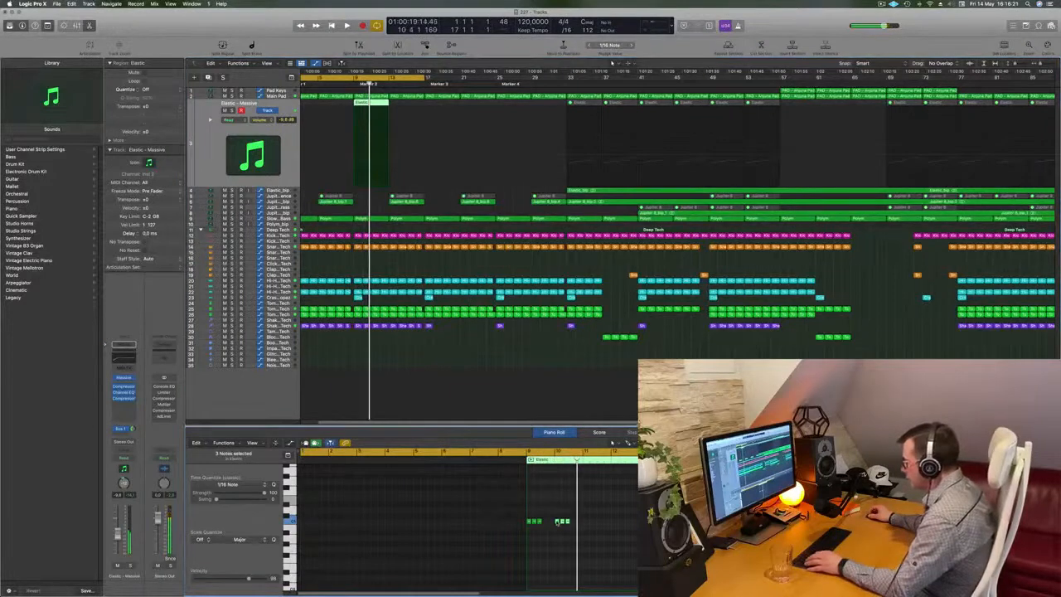
left_click_drag(558, 521, 586, 522)
key("Return")
key("space")
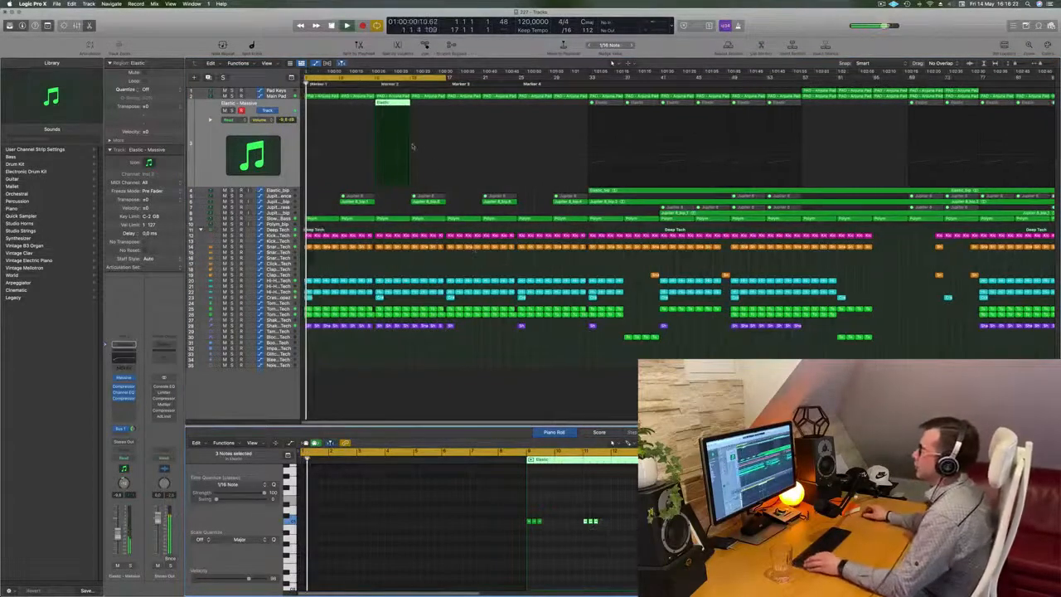
Step: Undo the repeat of the selected notes and repeat the whole Elastic region at bar 13 instead
key("super+r")
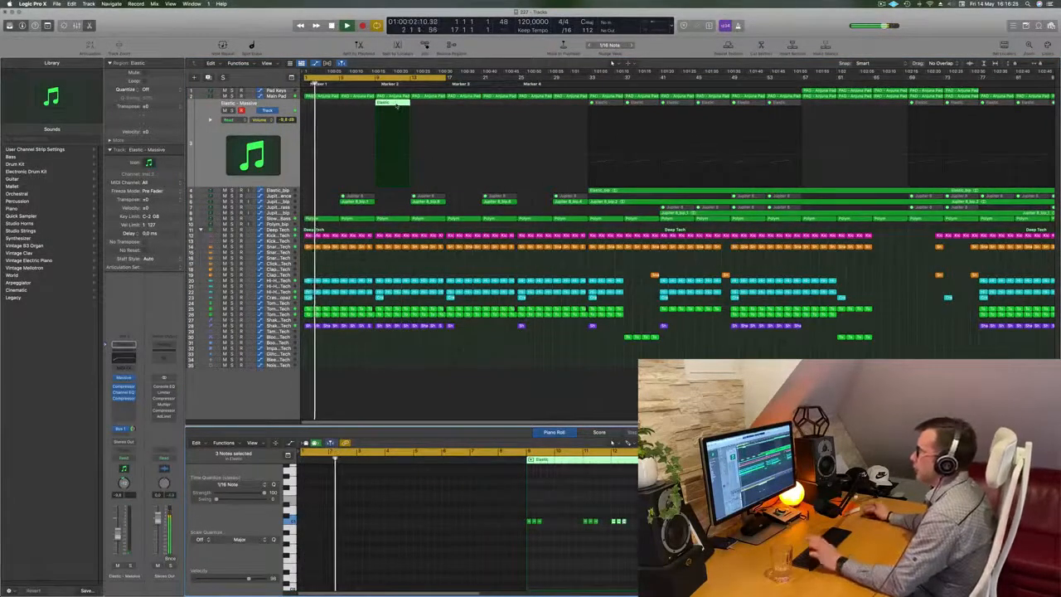
key("super+z")
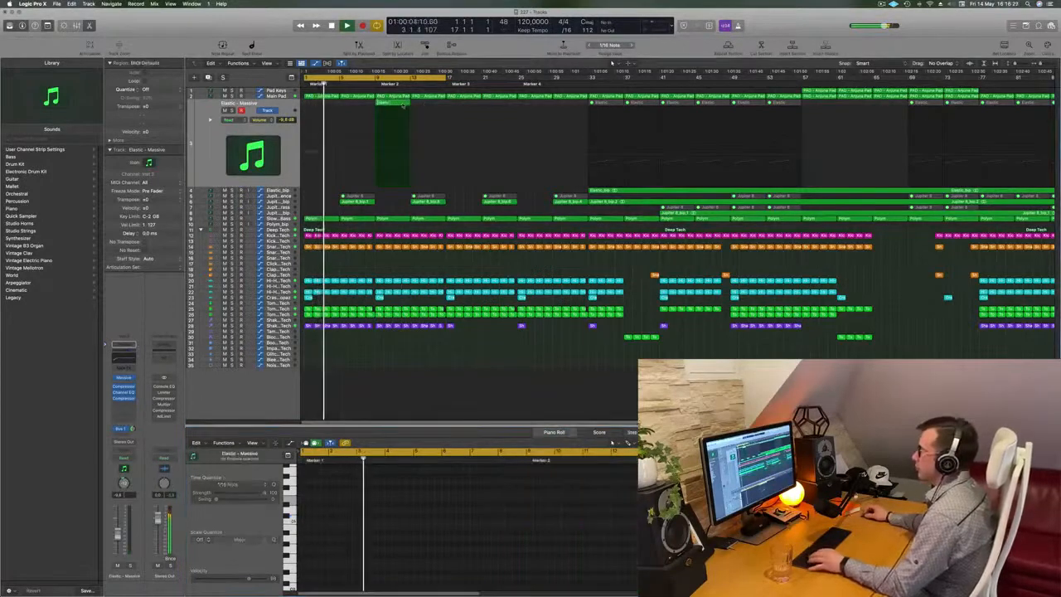
key("super+r")
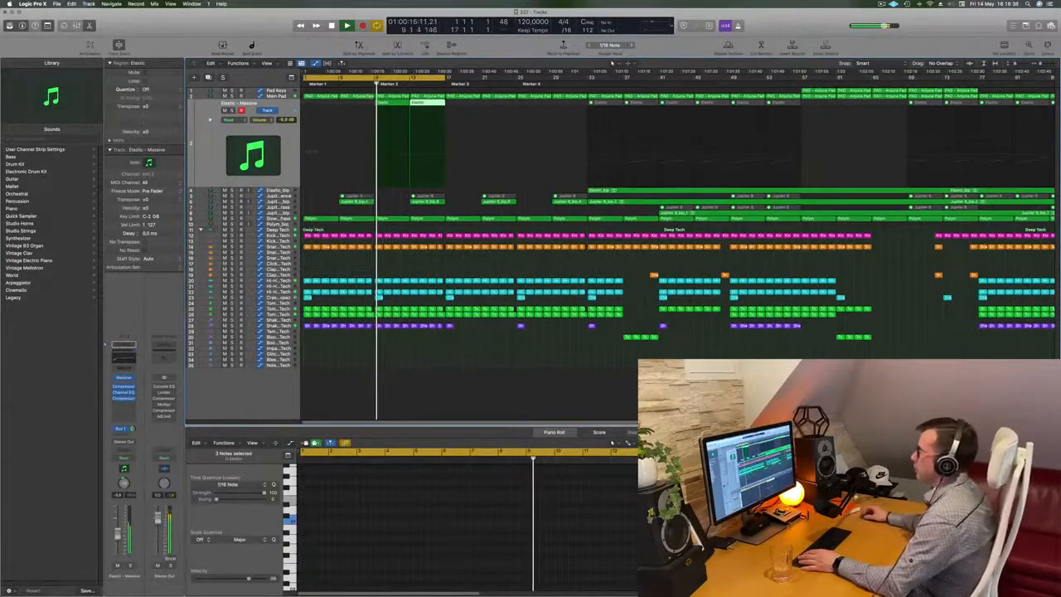
Step: Stop playback and copy the first PAD - Anjuna Pad region on the Pad Keys track from bar 57 to bar 9
key("Up")
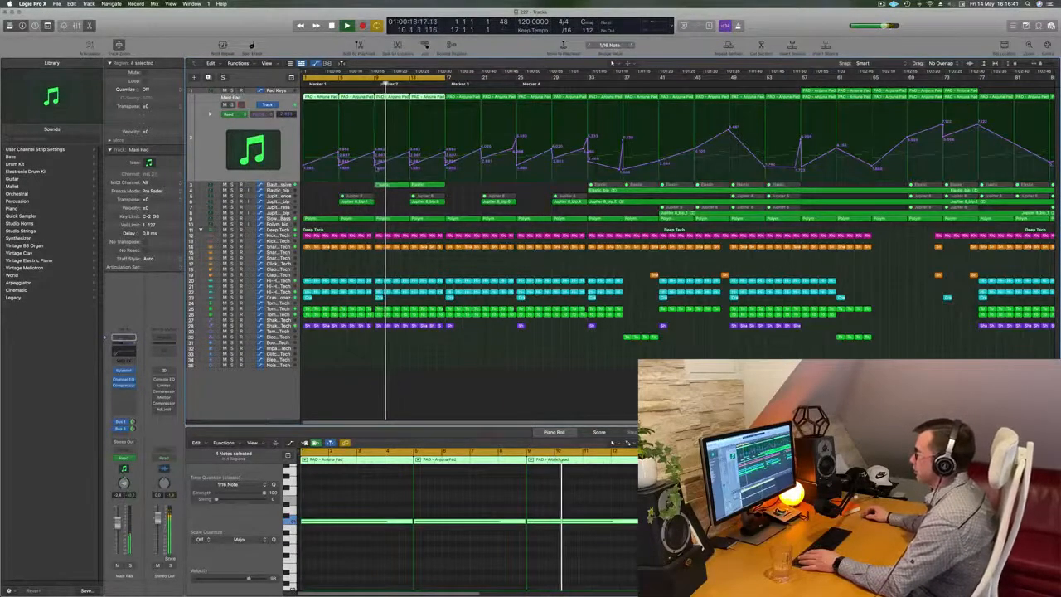
key("super+Right")
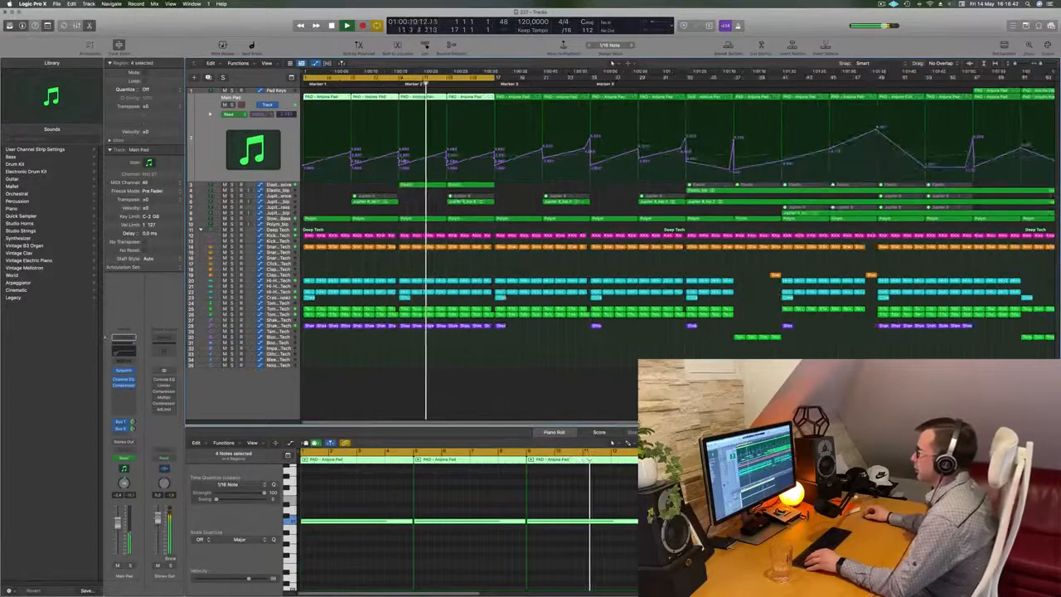
left_click(399, 161)
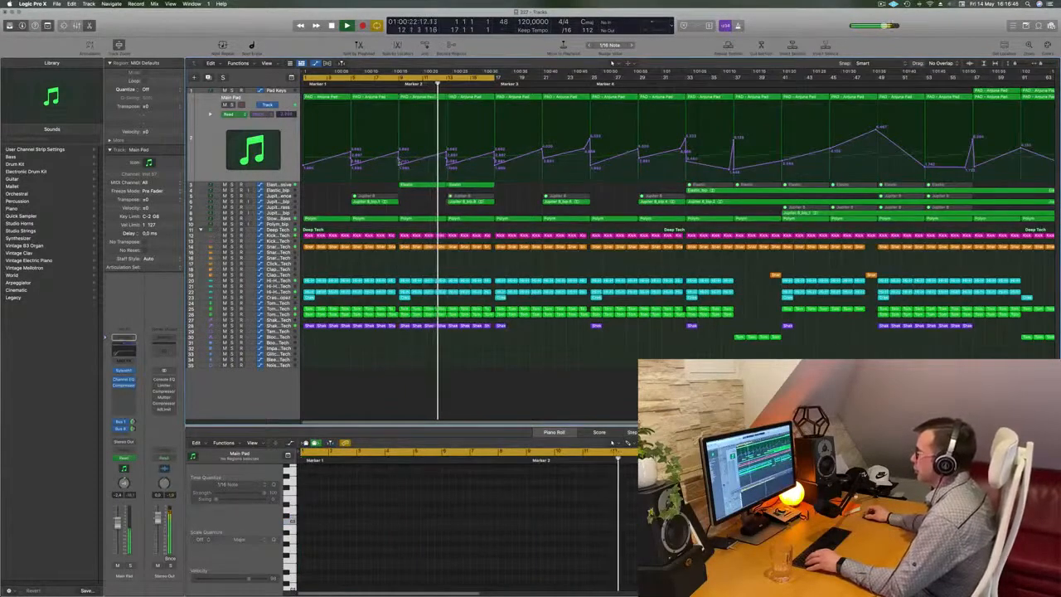
key("space")
key("super+Left")
key("super+Left")
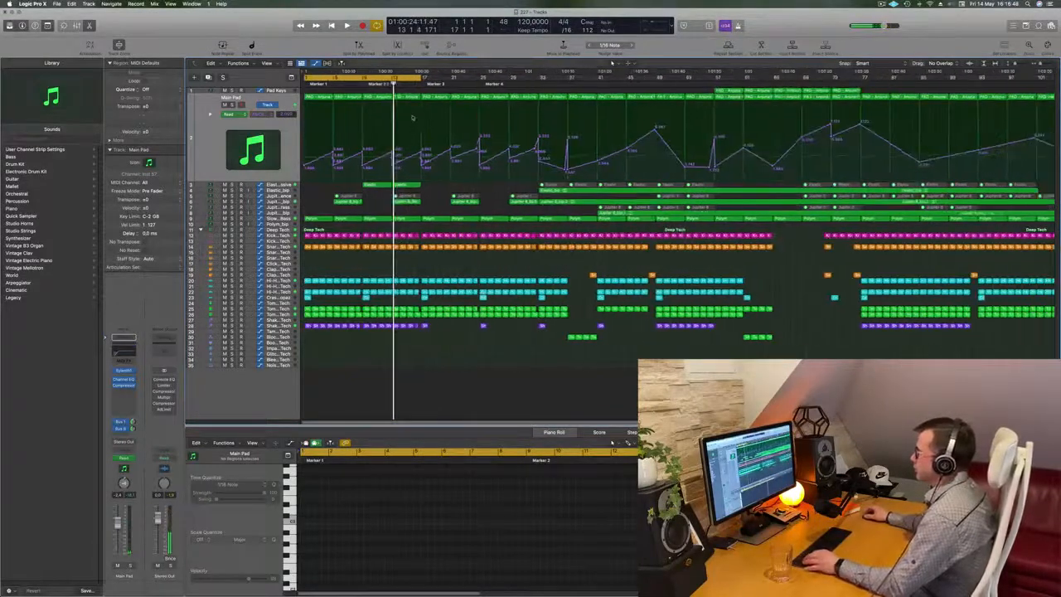
left_click(734, 91)
left_click_drag(610, 87, 381, 95)
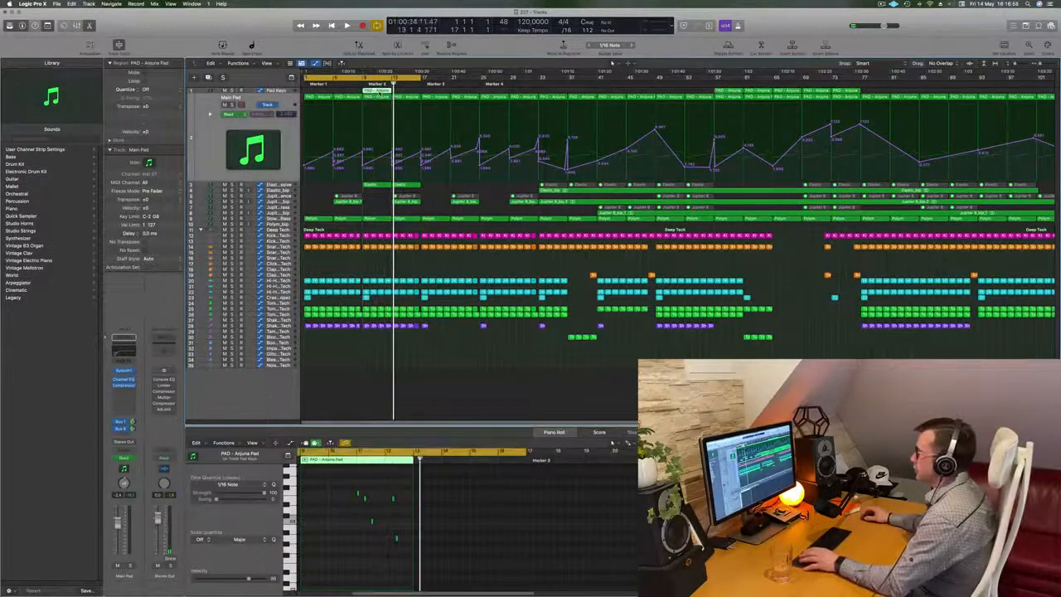
Step: Set the cycle range to bars 9 to 17 and listen to the copied Pad Keys region
key("space")
key("super+a")
left_click(369, 91)
left_click(370, 78)
left_click_drag(368, 78, 425, 81)
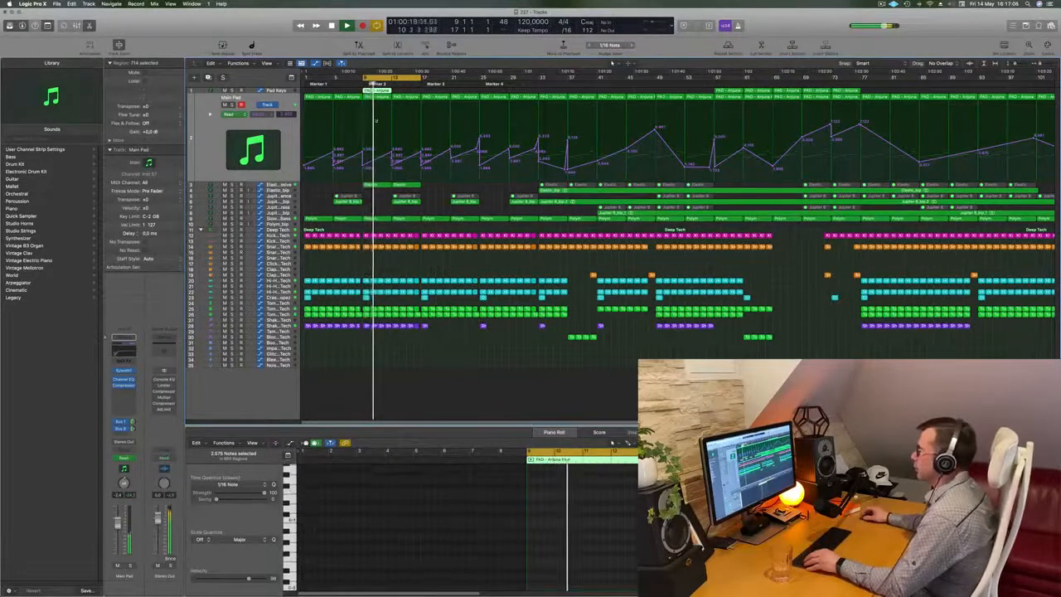
left_click(273, 92)
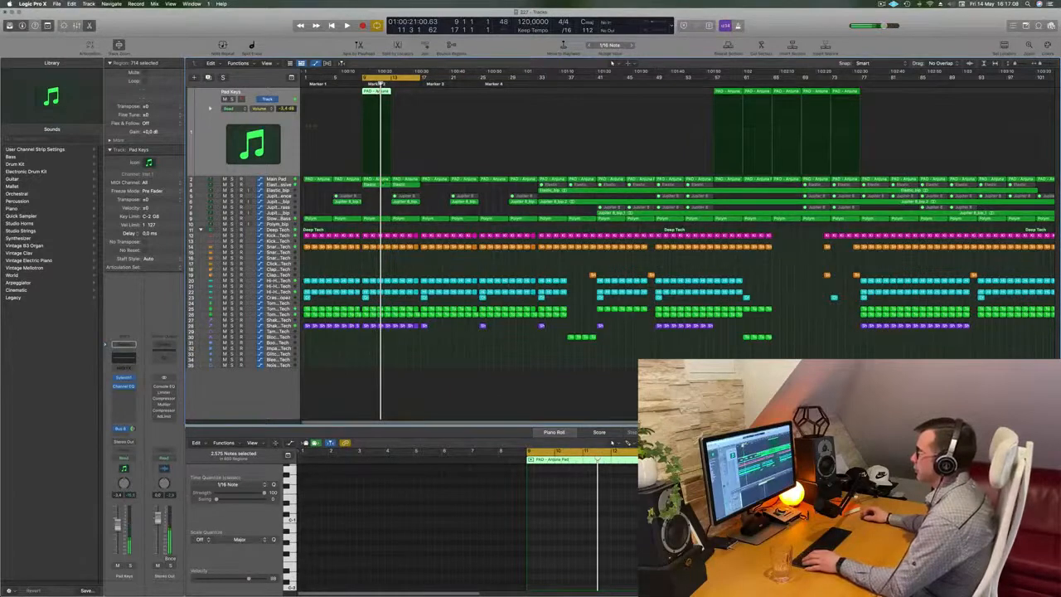
Step: Replace the copied Pad Keys region at bar 9 with a copy of the Elastic region from the Elastic - Massive track
left_click(374, 201)
left_click(377, 92)
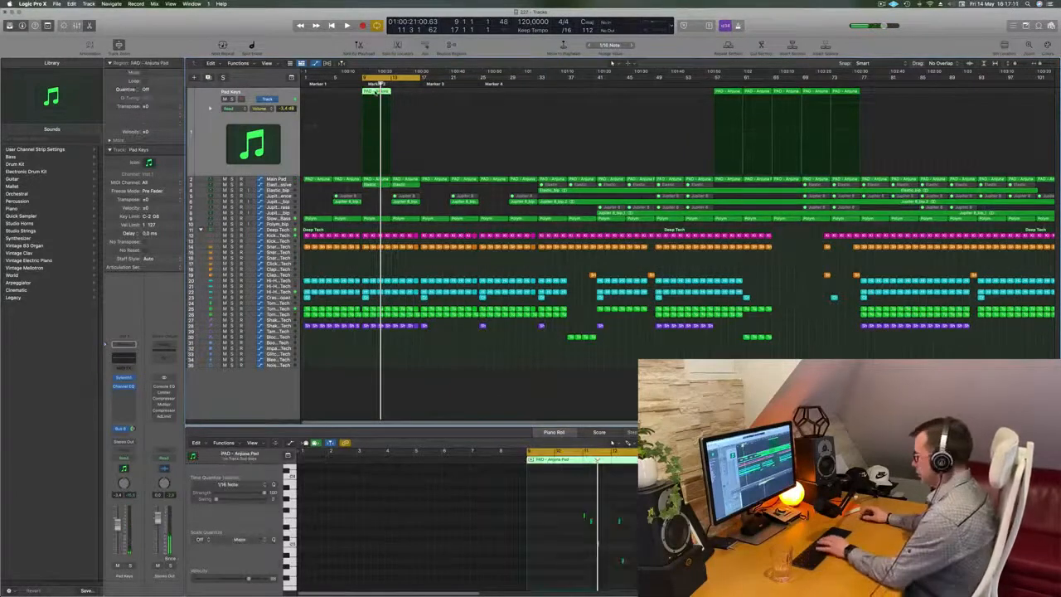
key("Delete")
key("super+z")
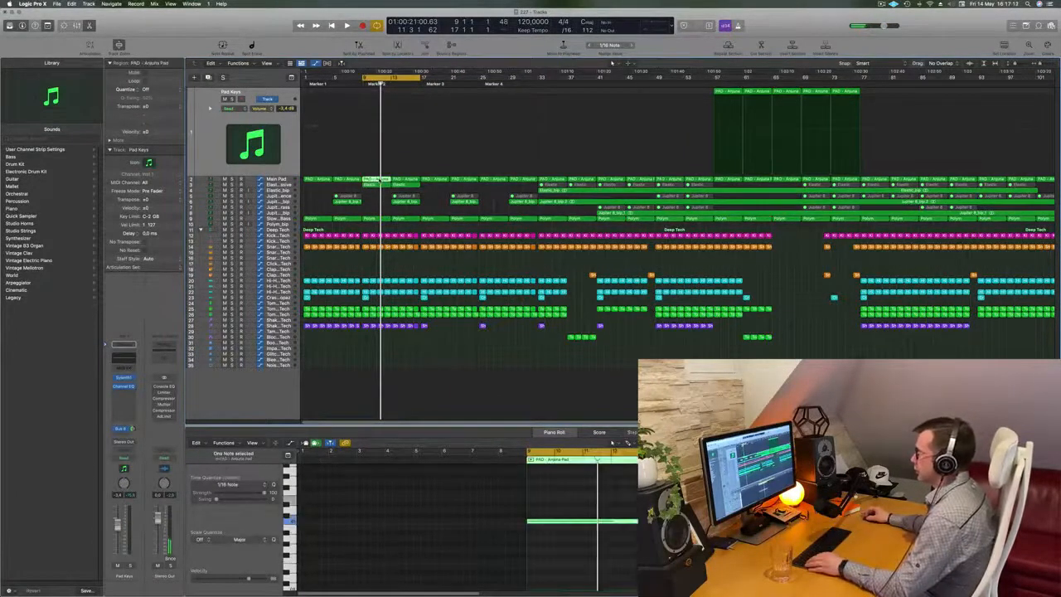
left_click_drag(376, 182, 378, 91)
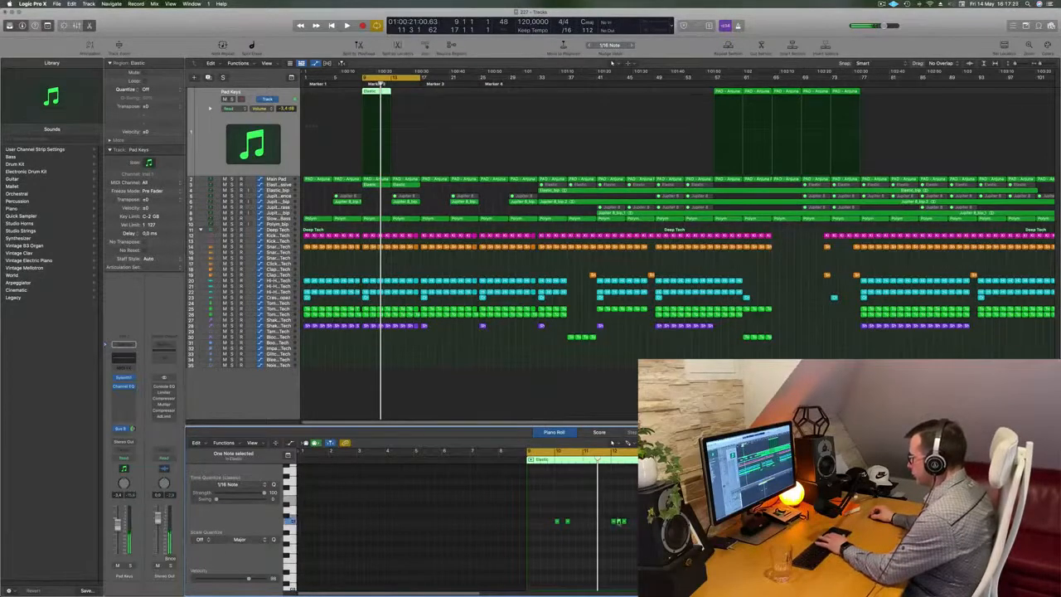
Step: Listen to the Elastic region on the Pad Keys track from bar 9 and stop playback
scroll(406, 202, "up", 5)
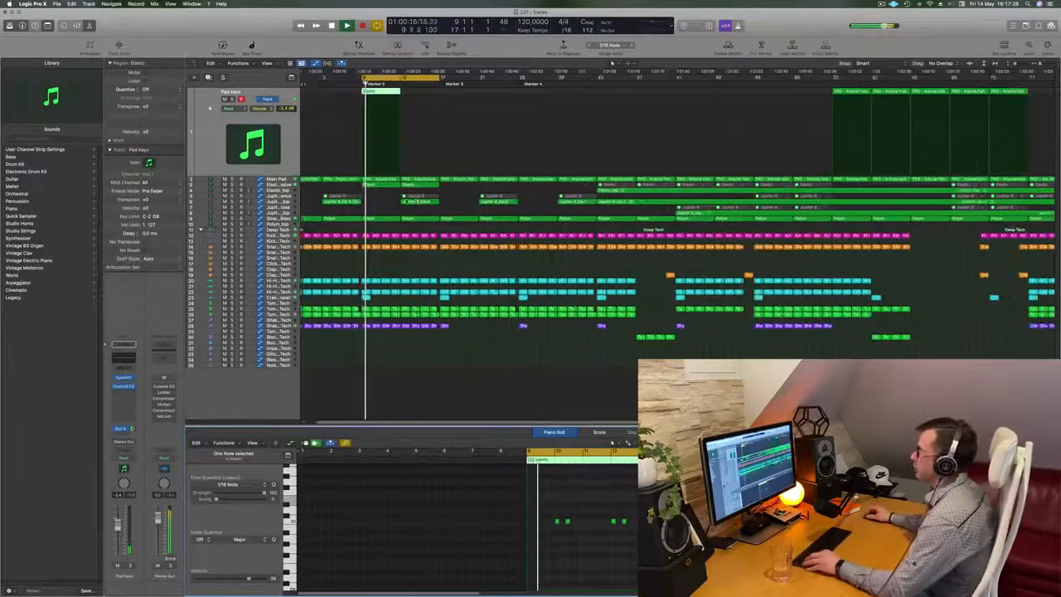
scroll(407, 201, "down", 2)
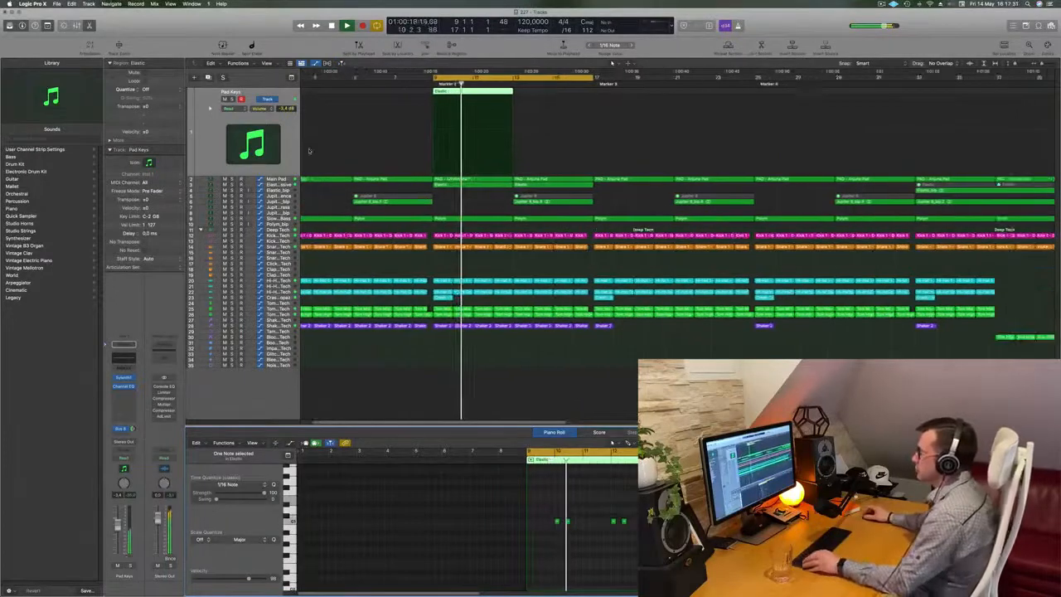
scroll(311, 126, "down", 5)
scroll(247, 124, "down", 1)
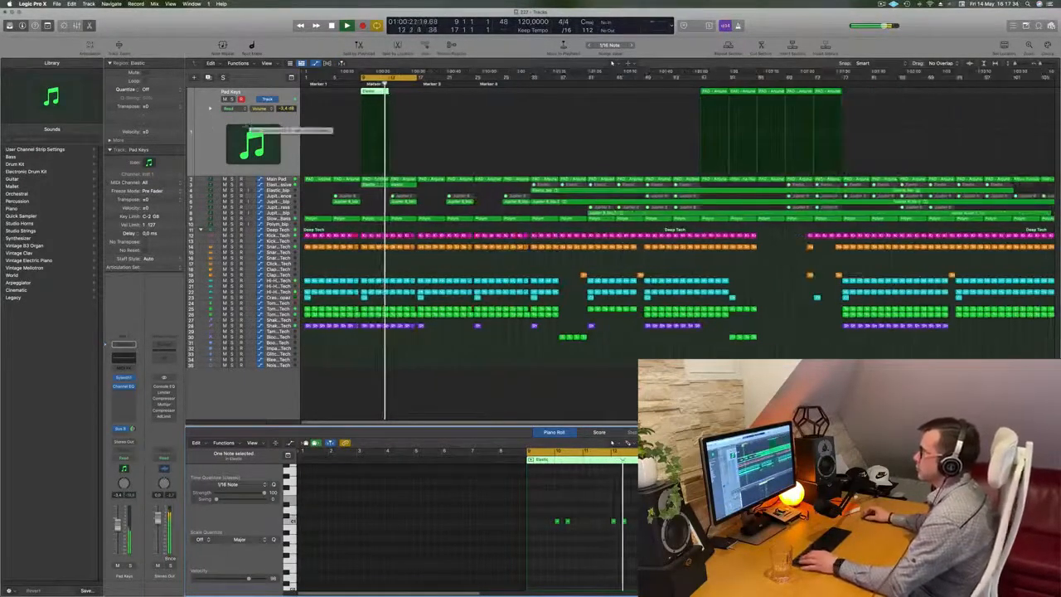
key("space")
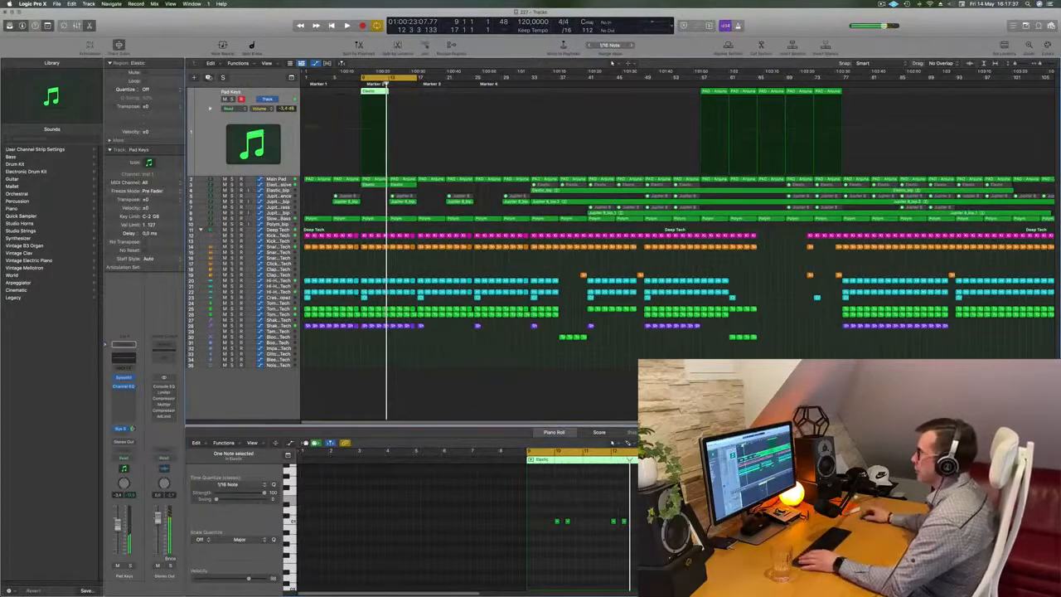
Step: Duplicate the Pad Keys track, moving the Elastic region onto the new track and repeating it at bar 13
key("super+d")
left_click_drag(376, 91, 377, 97)
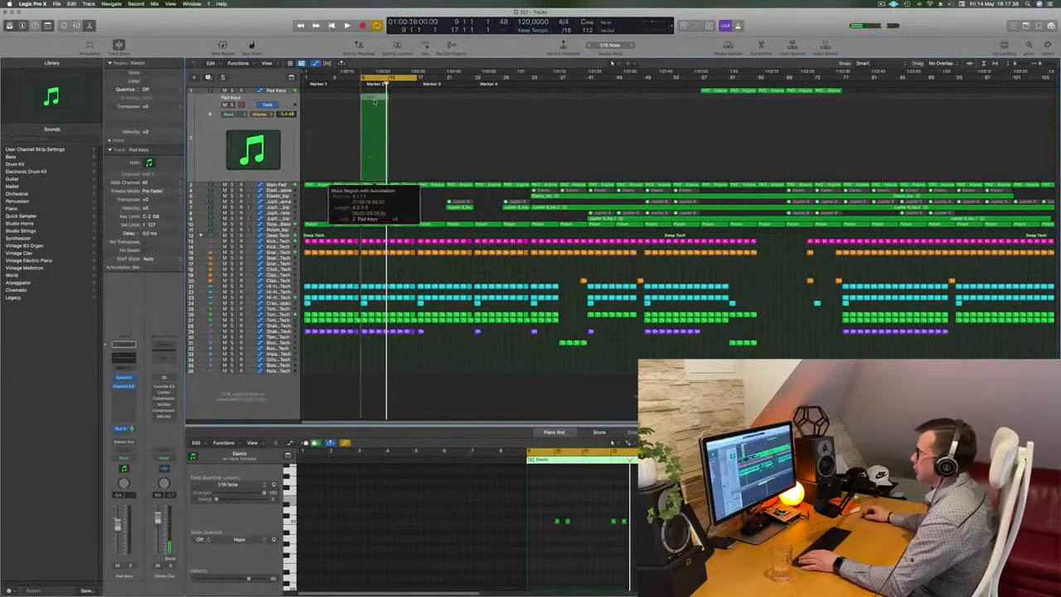
scroll(203, 135, "up", 2)
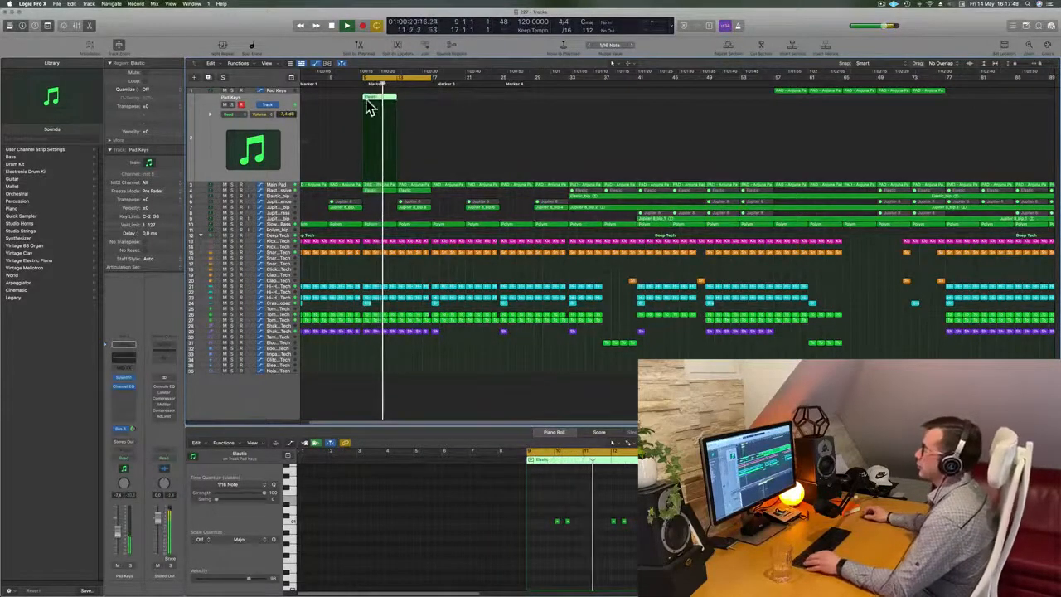
left_click_drag(380, 99, 416, 107)
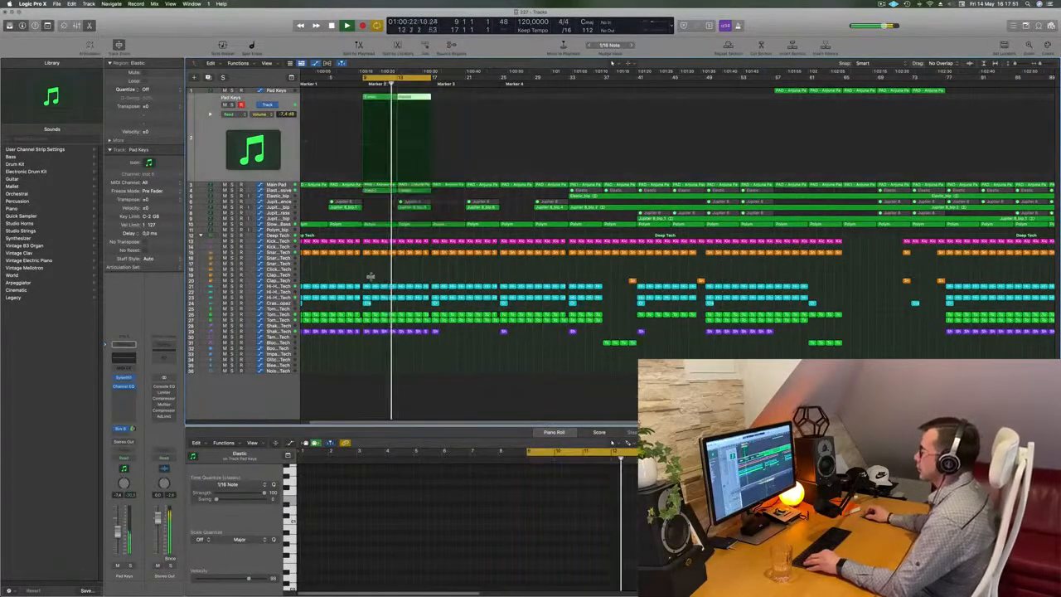
Step: Delete the Jupiter 8 region and its bounced counterpart between bars 13 and 17
scroll(410, 270, "up", 2)
key("super+Left")
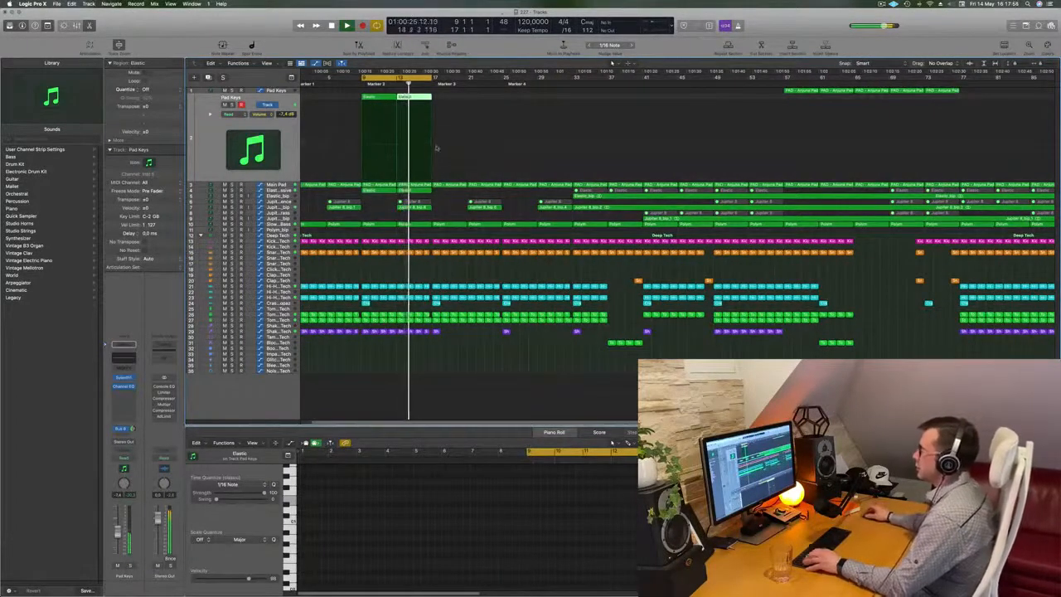
left_click(429, 206)
key("BackSpace")
scroll(421, 209, "up", 3)
key("super+Left")
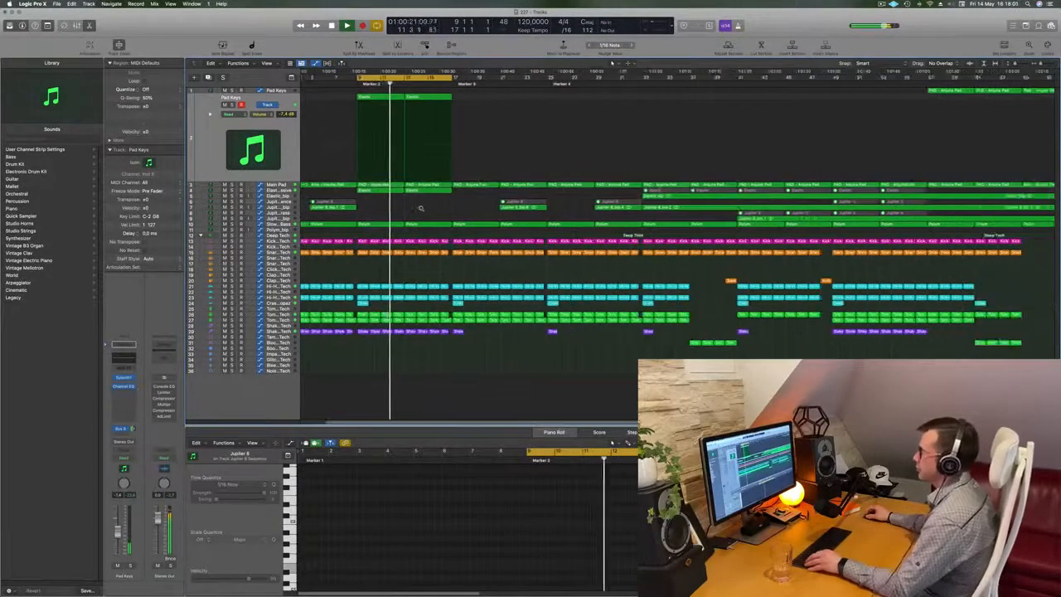
Step: Extend the cycle range to bar 25 and listen to the transition into Marker 3 at bar 17
scroll(442, 212, "up", 1)
scroll(442, 212, "down", 2)
scroll(442, 211, "up", 1)
key("super+Right")
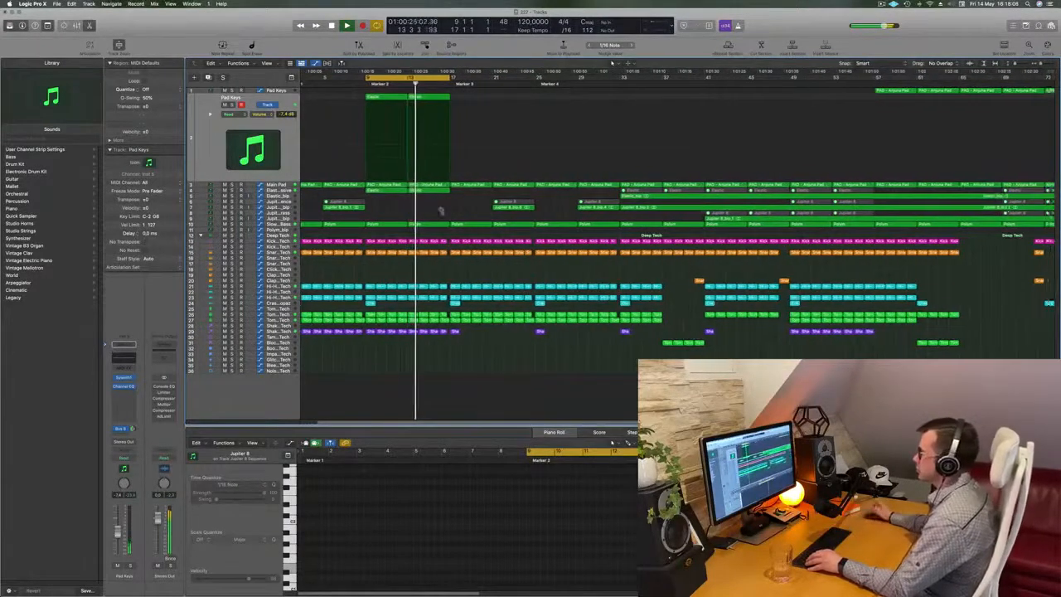
key("super+Left")
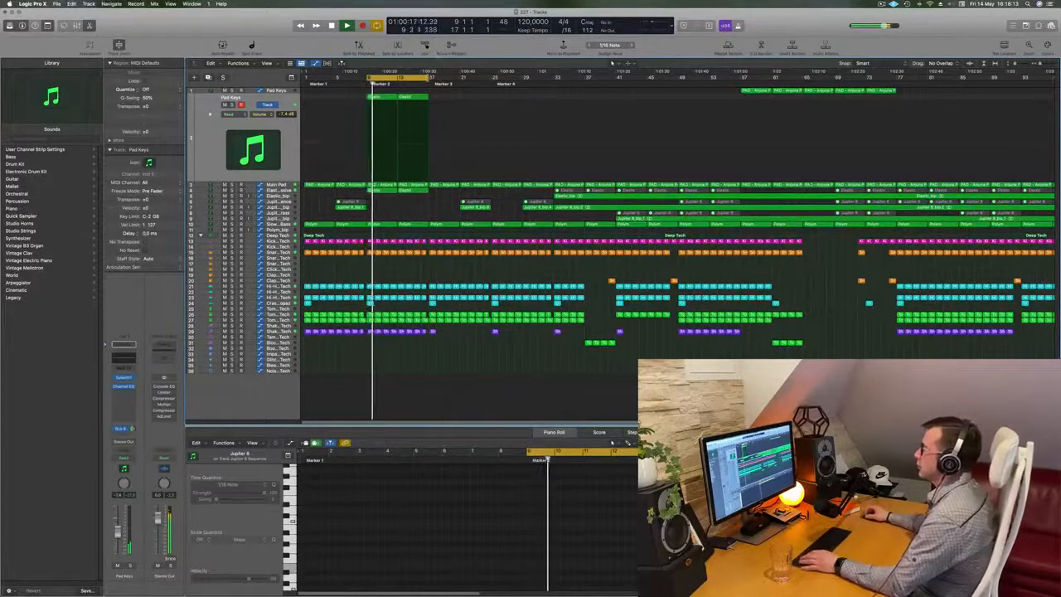
left_click_drag(429, 78, 491, 79)
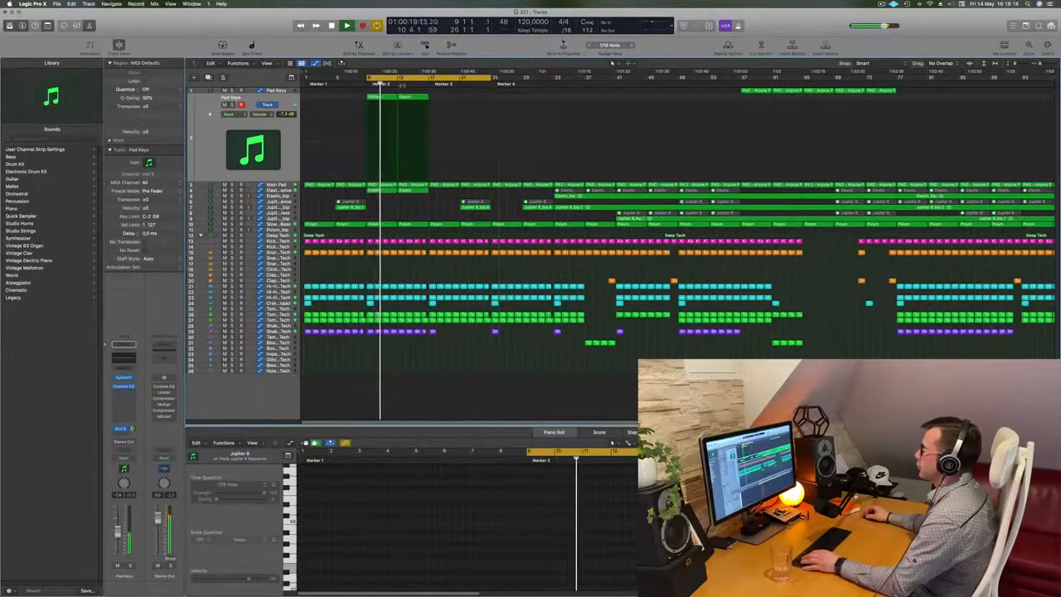
left_click(428, 84)
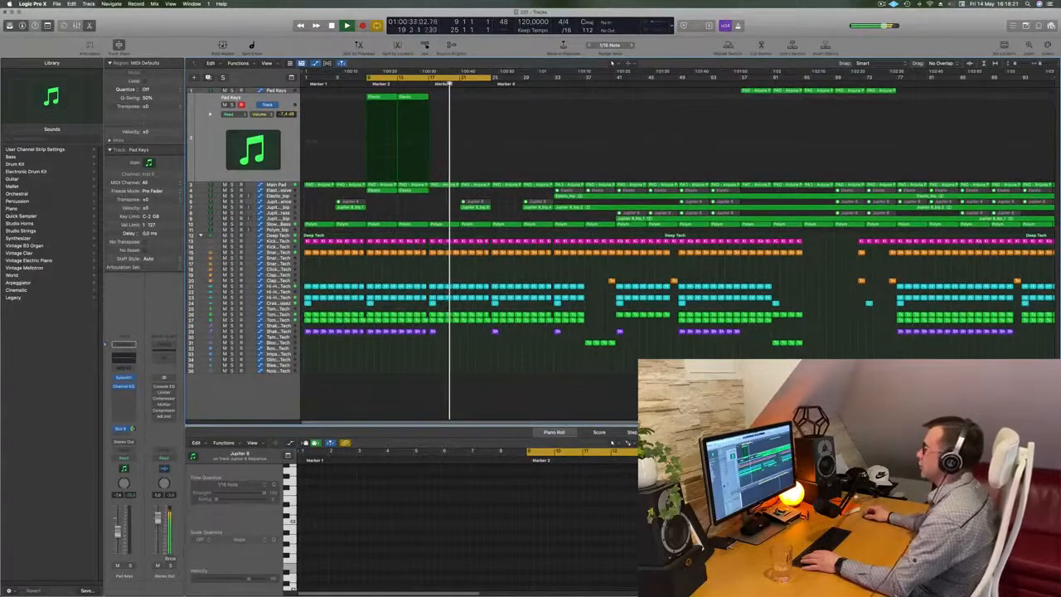
left_click(418, 85)
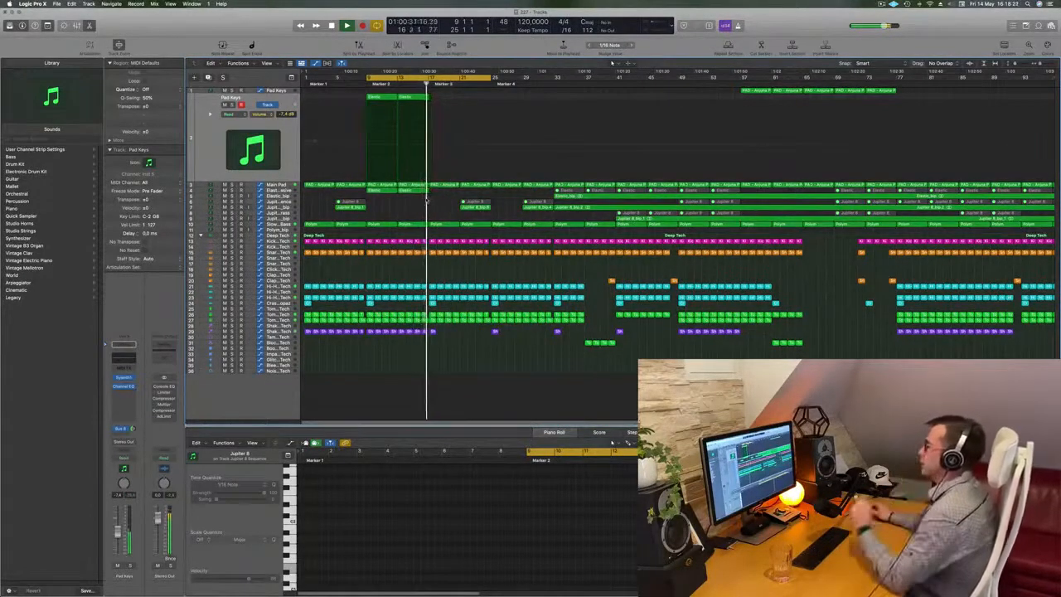
key("space")
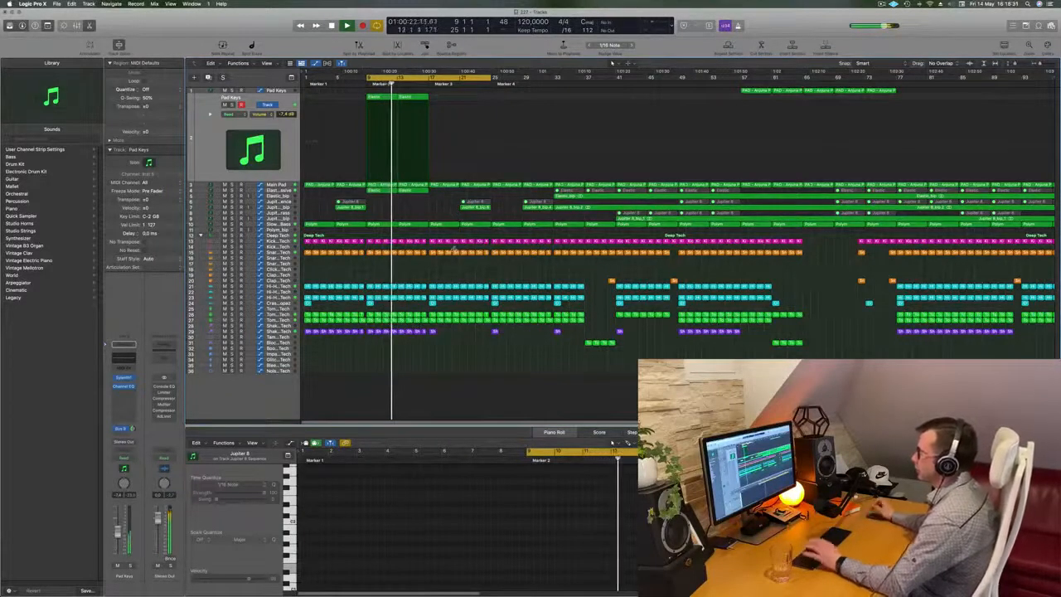
Step: Loop bars 17 to 33 and delete the regions on the two Hi-Hat tracks between bars 17 and 25
left_click_drag(428, 79, 491, 78)
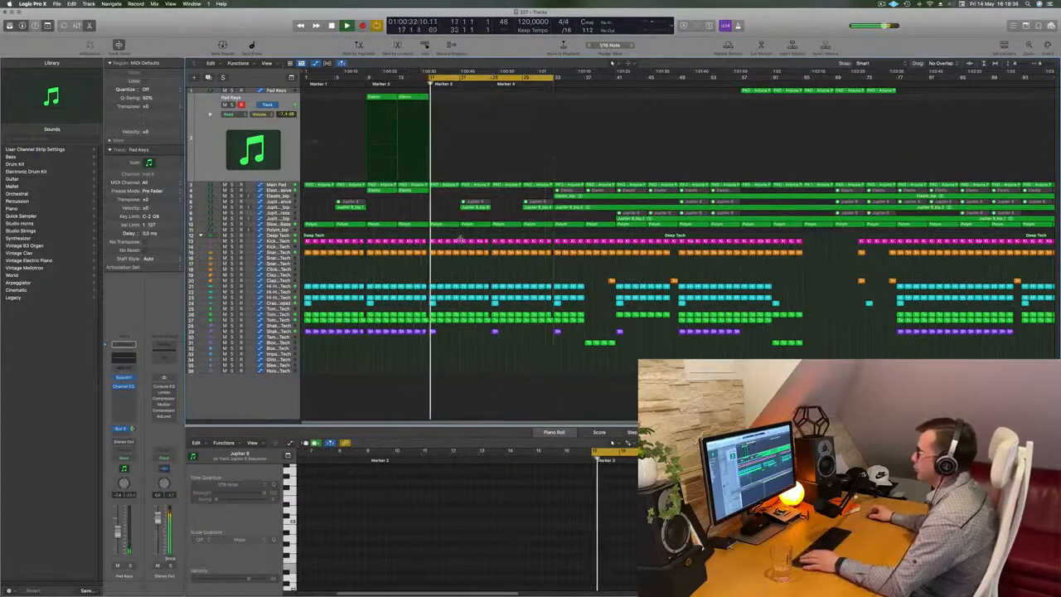
key("space")
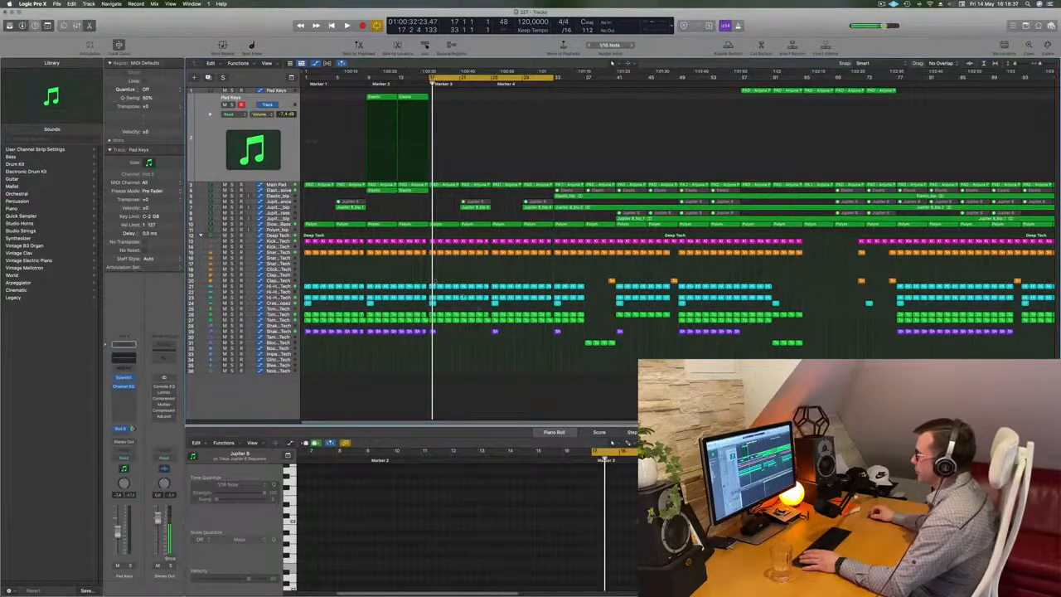
left_click_drag(433, 281, 480, 313)
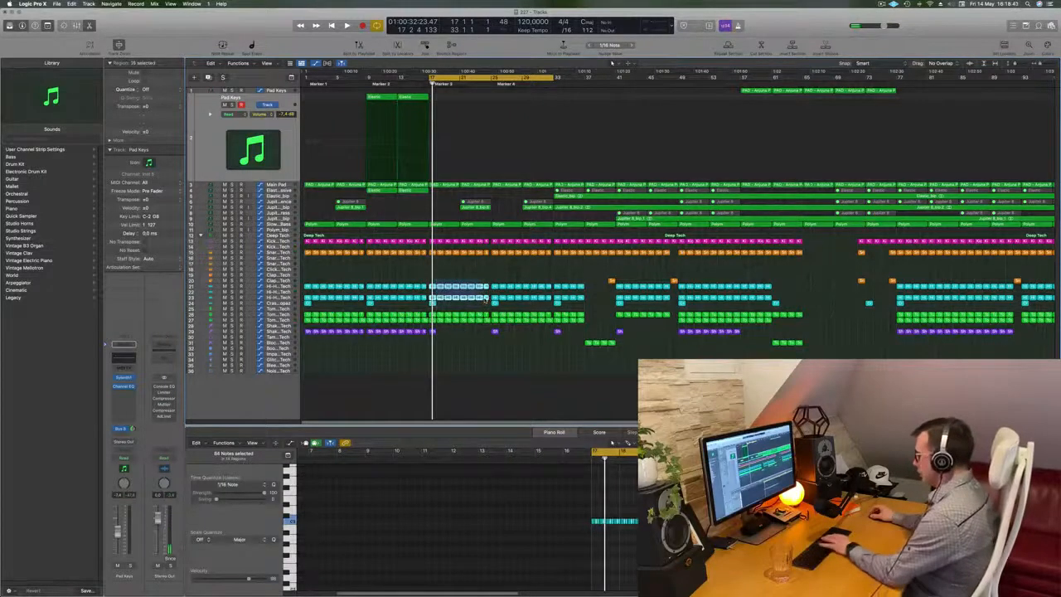
key("Delete")
key("space")
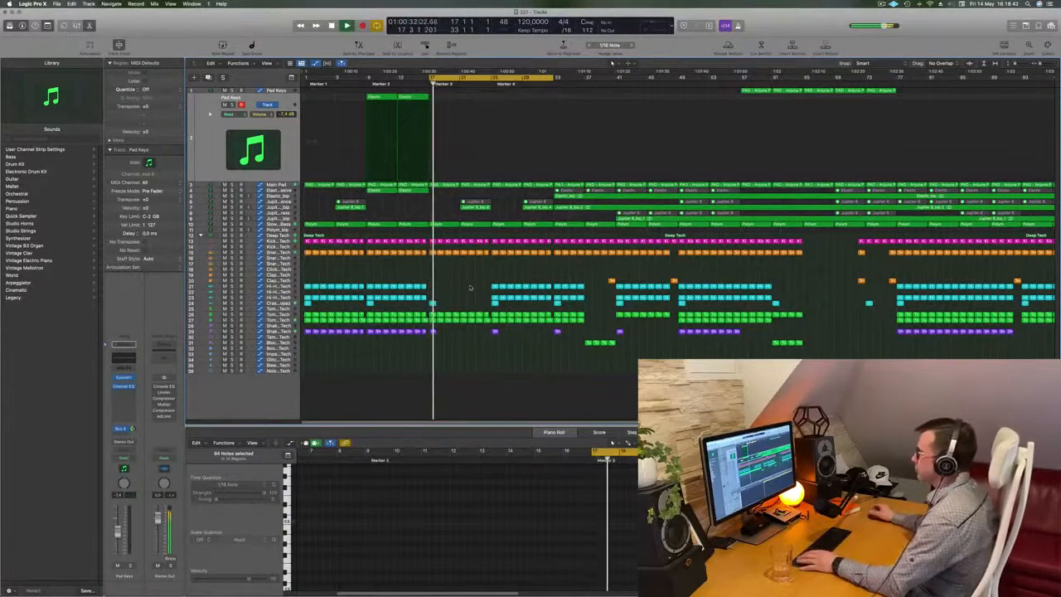
Step: Try deleting the regions on both Tom tracks between bars 21 and 25 while listening to the loop
scroll(469, 285, "up", 3)
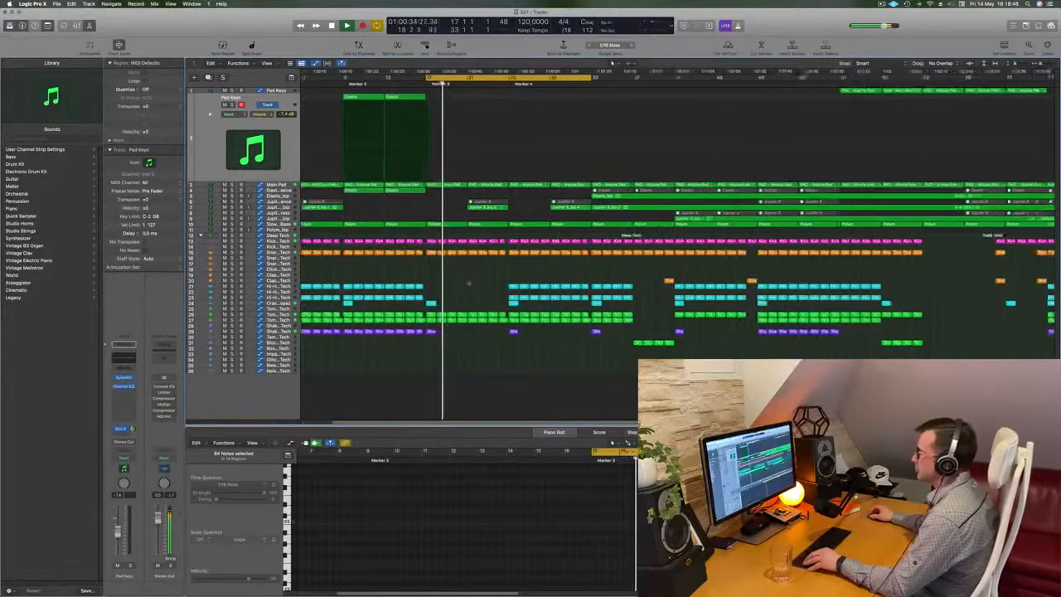
scroll(469, 286, "down", 2)
left_click_drag(469, 308, 492, 329)
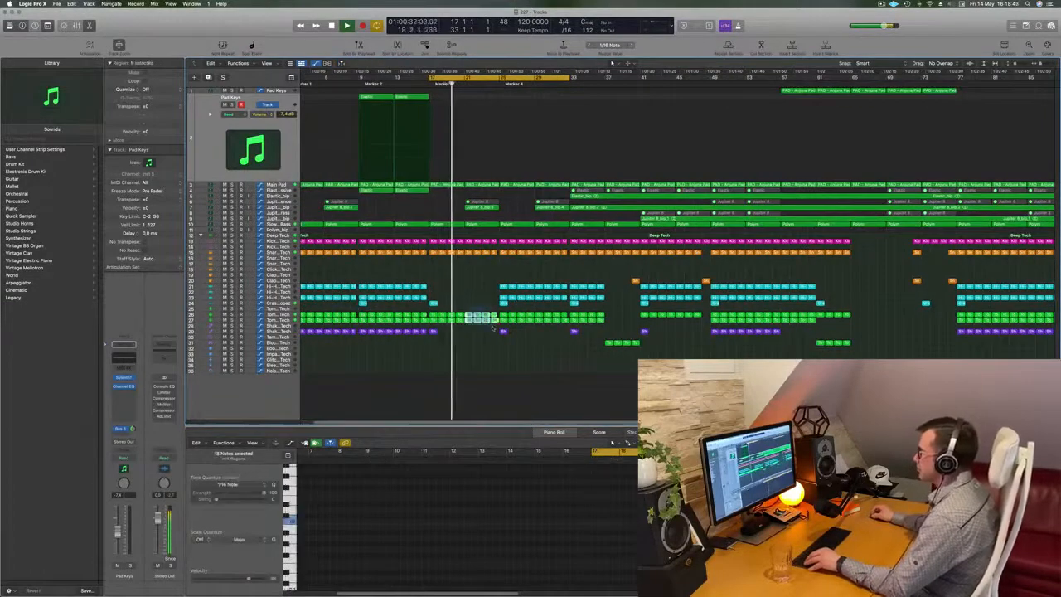
key("Delete")
scroll(455, 279, "up", 2)
scroll(459, 281, "down", 2)
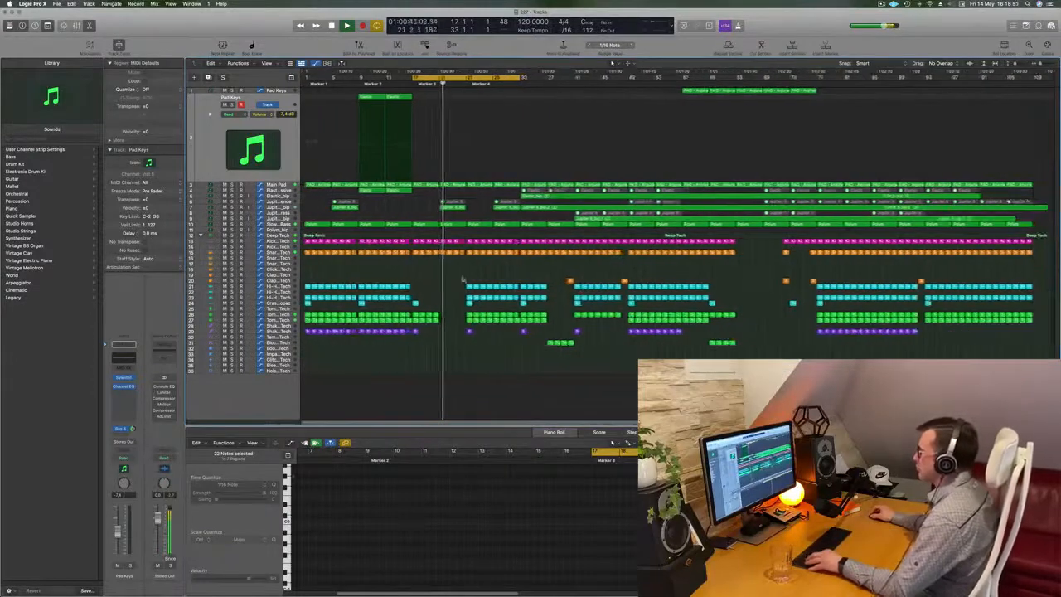
key("super+z")
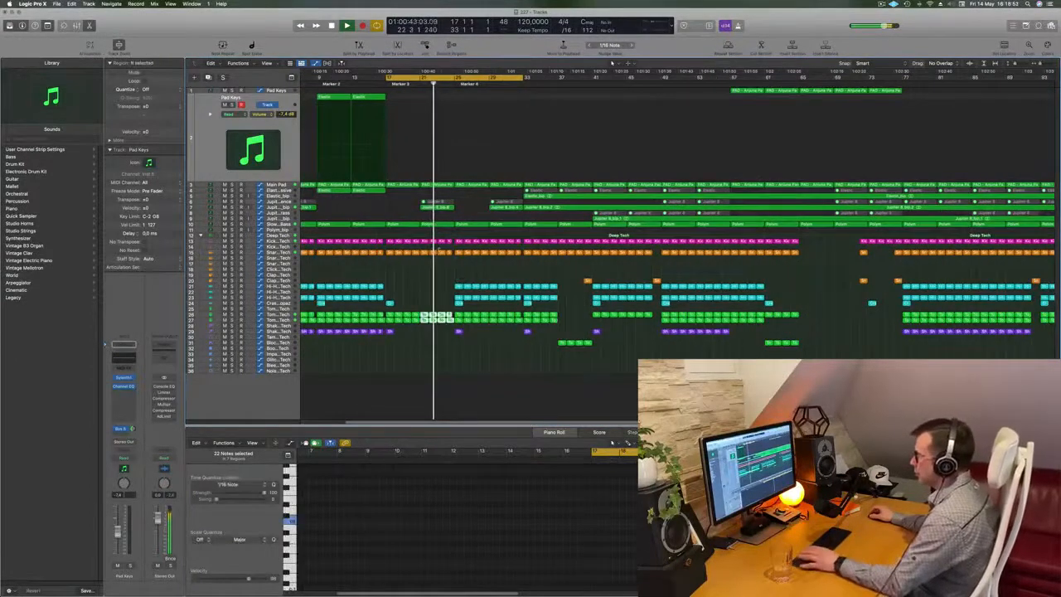
Step: Reshape the Main Pad filter cutoff automation between bars 21 and 25 into a higher, nearly level stretch
key("super+Right")
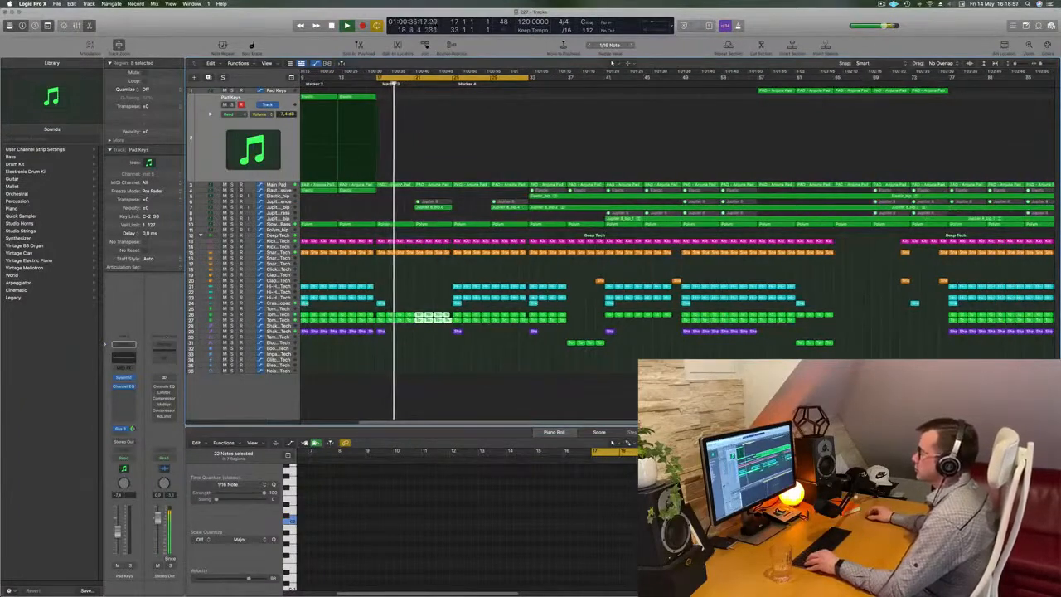
left_click(278, 184)
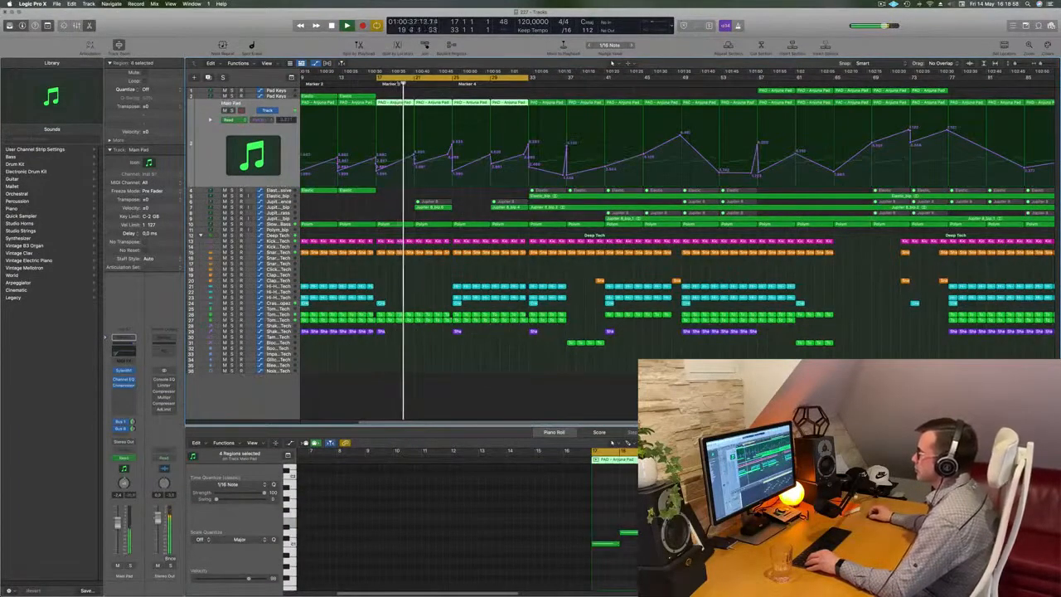
left_click(415, 147)
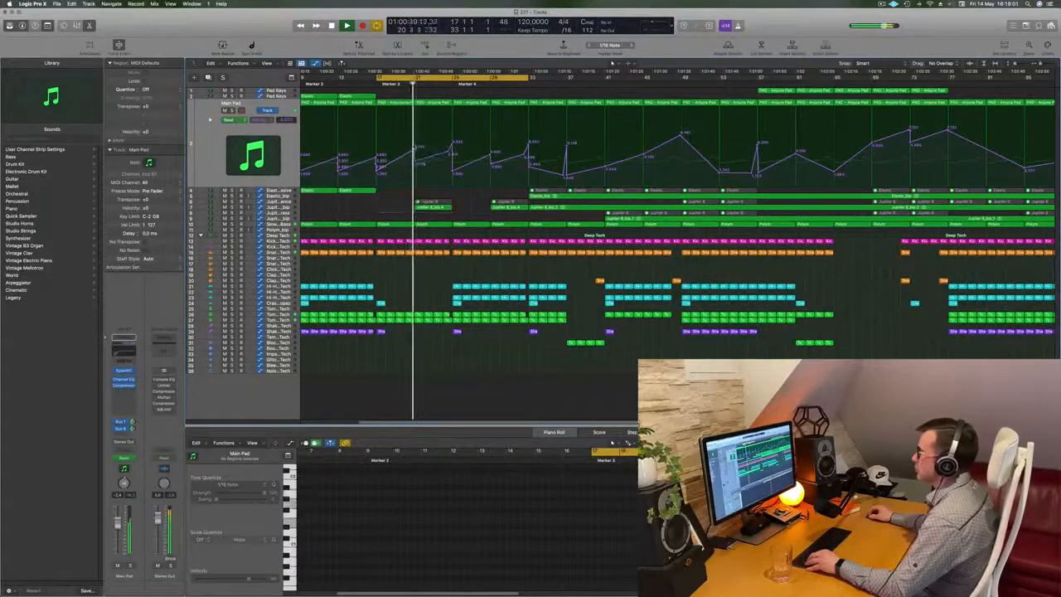
left_click_drag(416, 161, 449, 147)
key("super+Left")
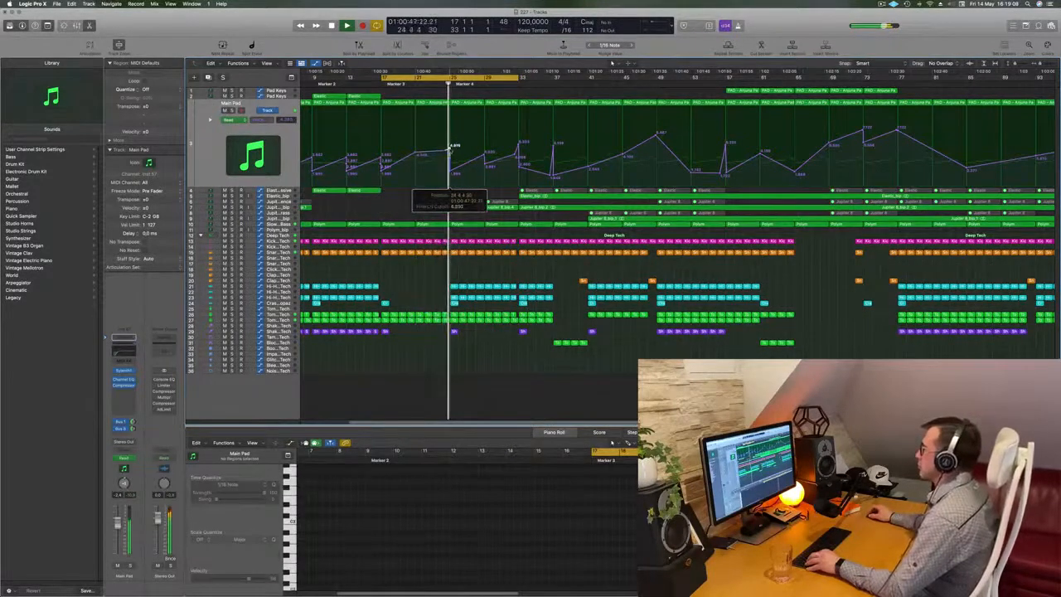
key("super+Left")
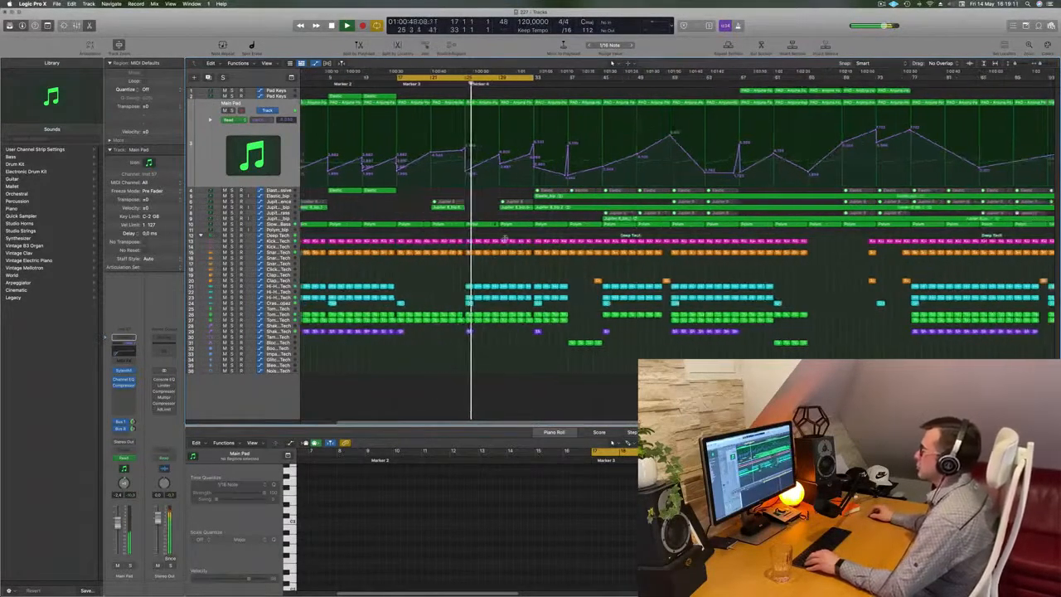
Step: Repeat the Shaker 2 region at bar 25 so the pattern fills the track up to bar 33
left_click(469, 331)
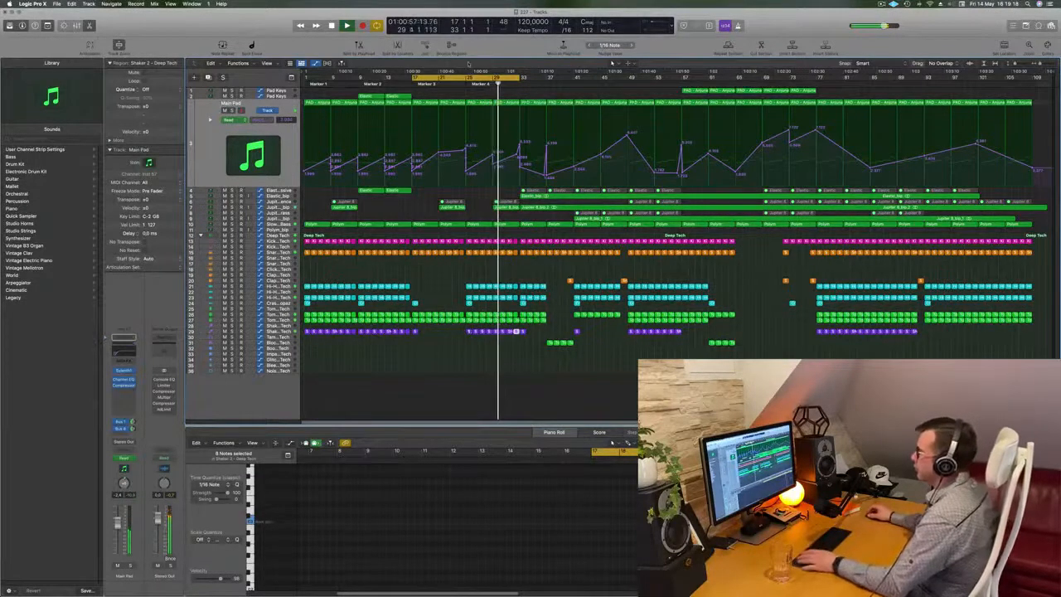
key("super+Right")
key("super+Right")
key("super+Right")
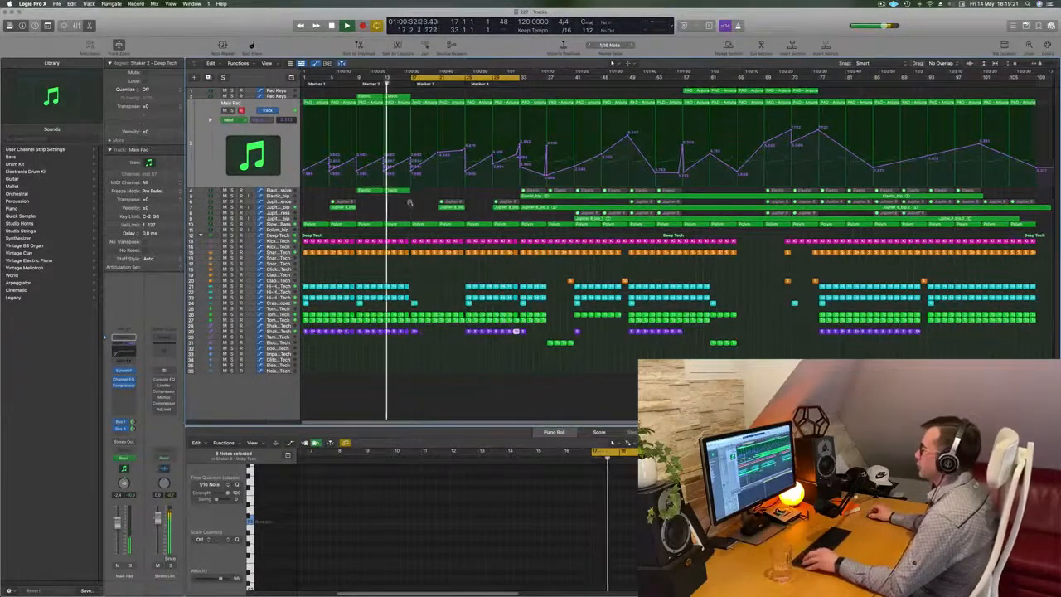
Step: Raise the Main Pad automation point just before bar 25 into a short peak leading into Marker 4
scroll(372, 220, "left", 2)
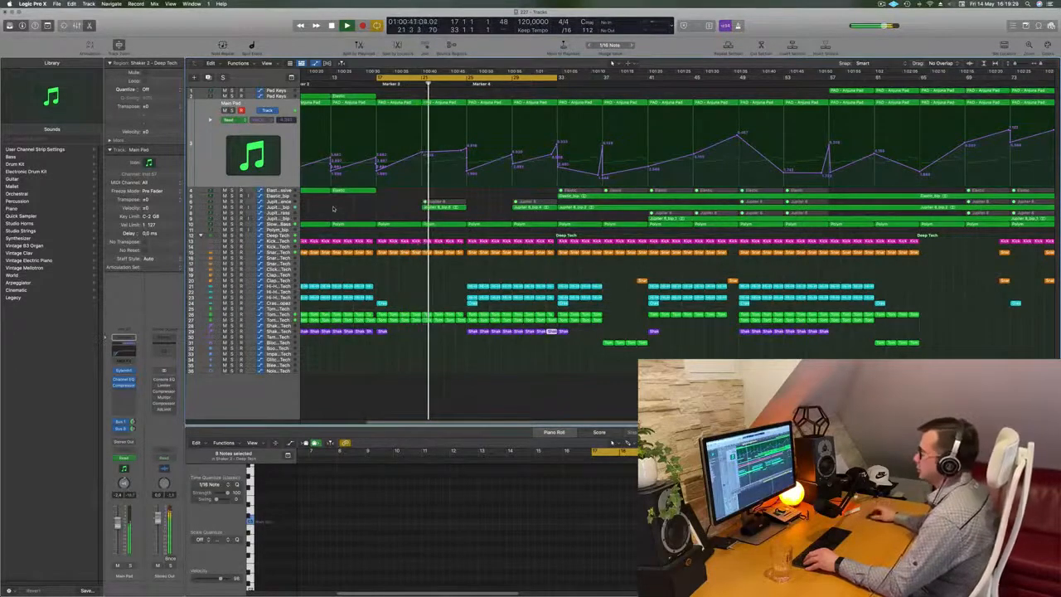
scroll(338, 209, "right", 2)
key("super+Left")
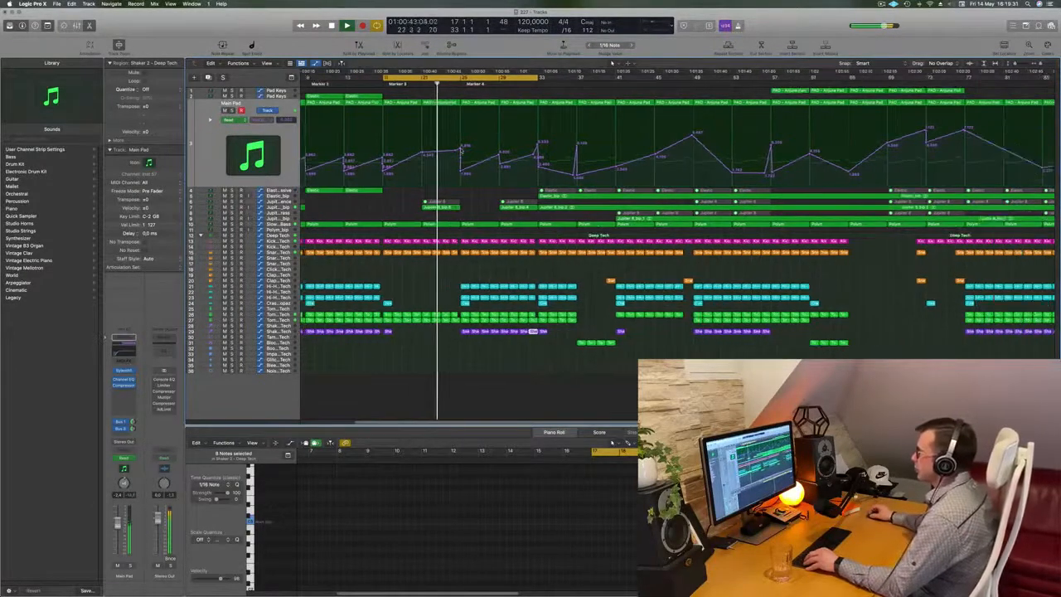
left_click(459, 146)
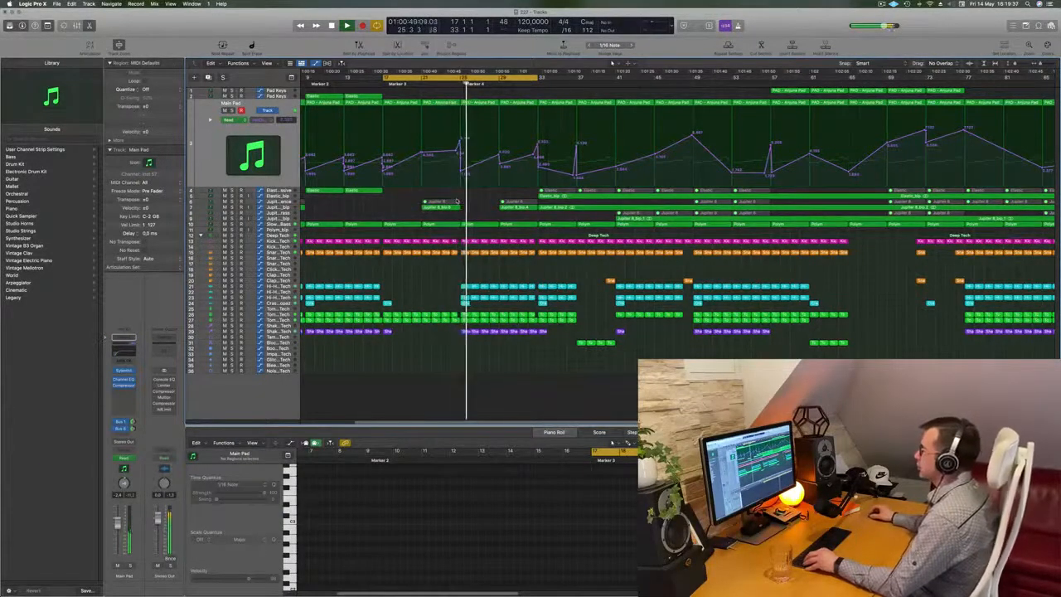
Step: Move the cycle range to bars 33 to 49 and restart playback to listen to that section
scroll(460, 261, "up", 1)
scroll(460, 261, "up", 2)
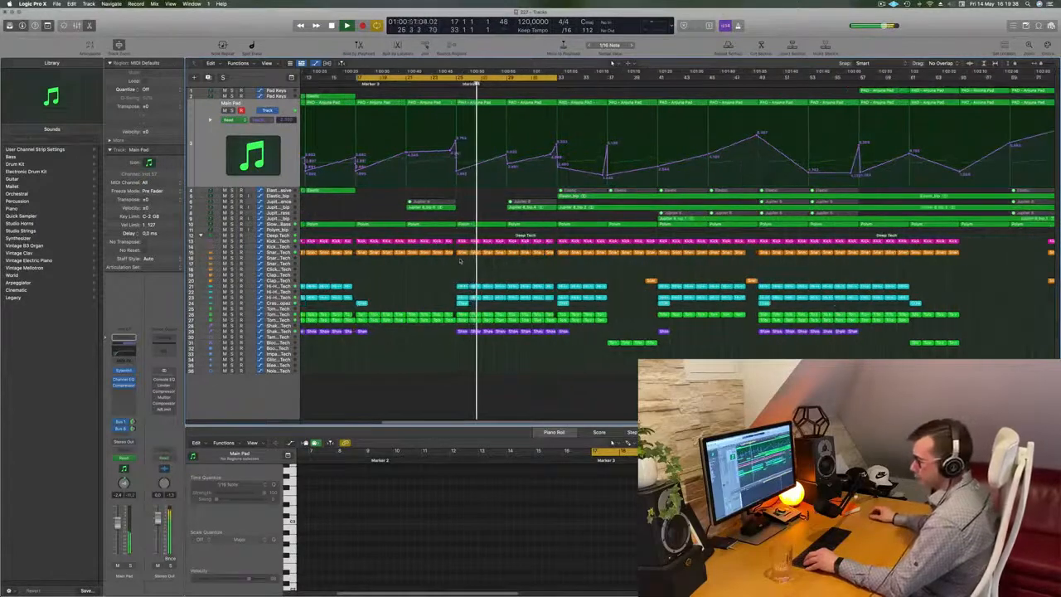
scroll(491, 263, "up", 2)
scroll(491, 263, "down", 1)
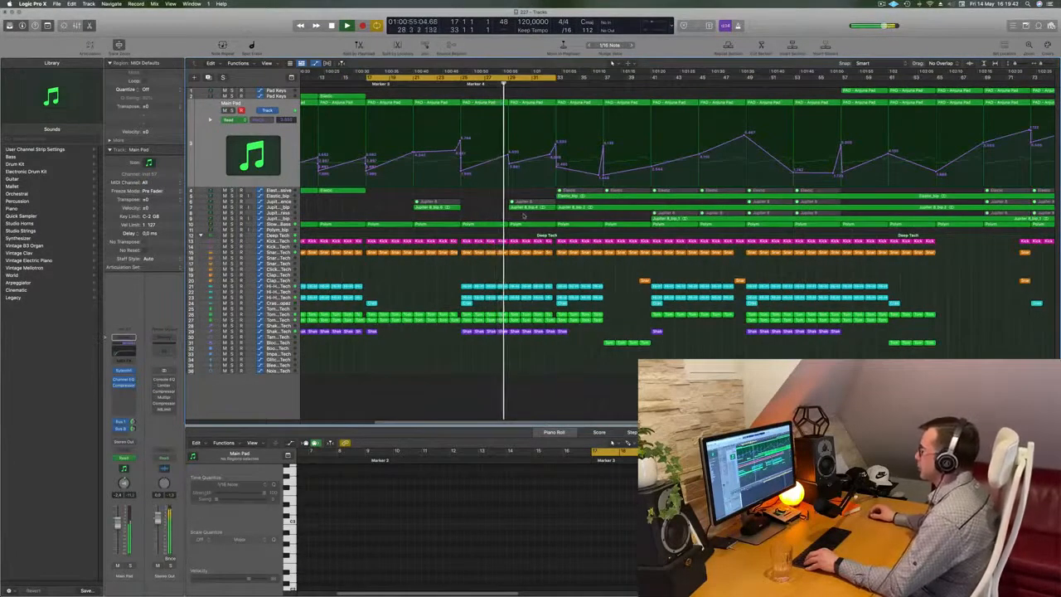
scroll(533, 216, "up", 1)
scroll(512, 218, "down", 1)
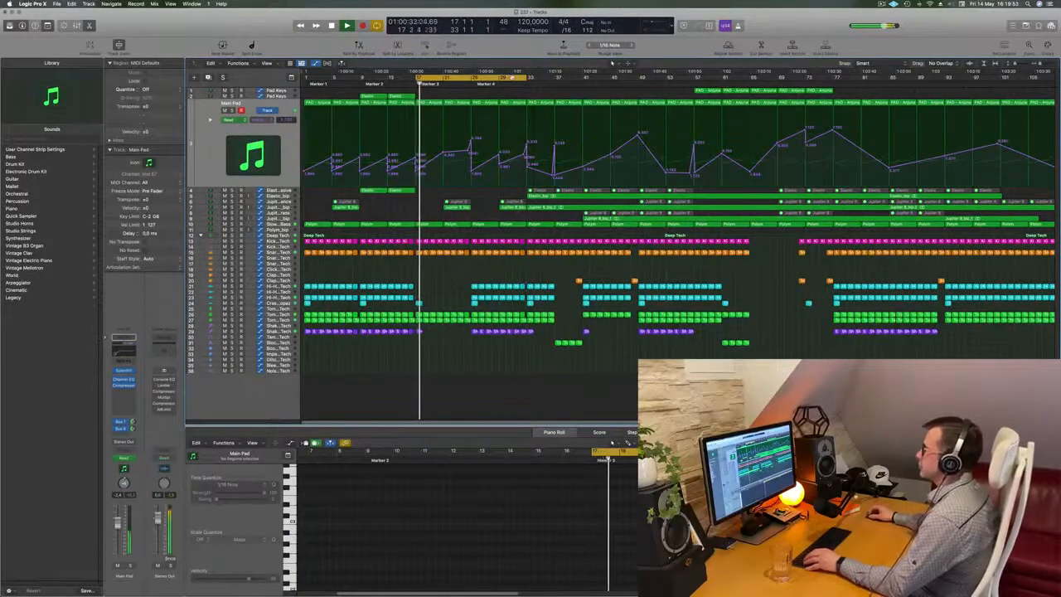
left_click_drag(447, 78, 558, 79)
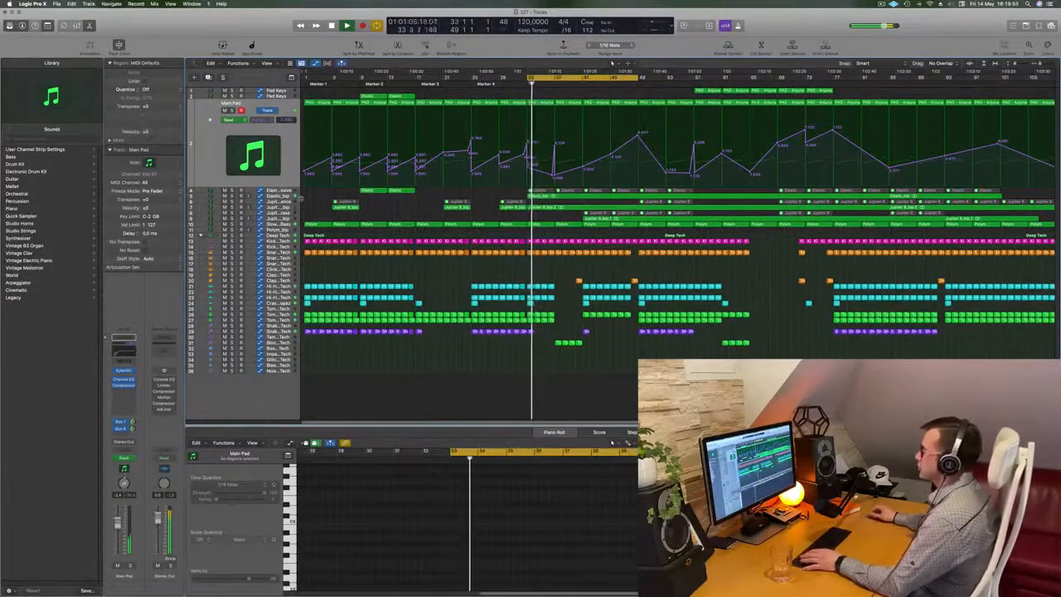
key("space")
key("space")
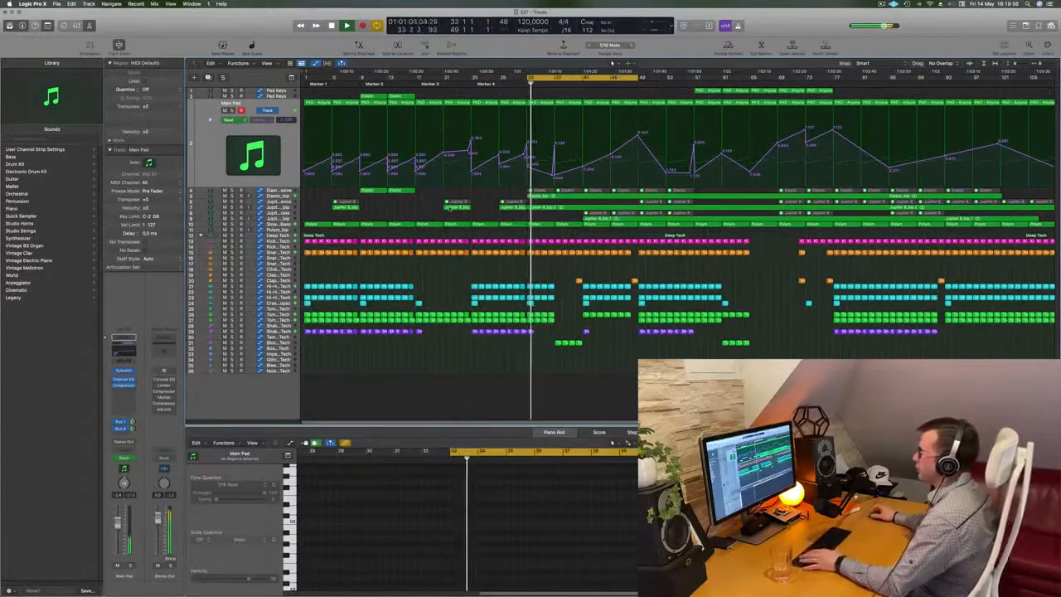
key("space")
key("space")
Step: Mute the Elastic_bip track and delete its bounced audio region starting at bar 33
key("Down")
key("Down")
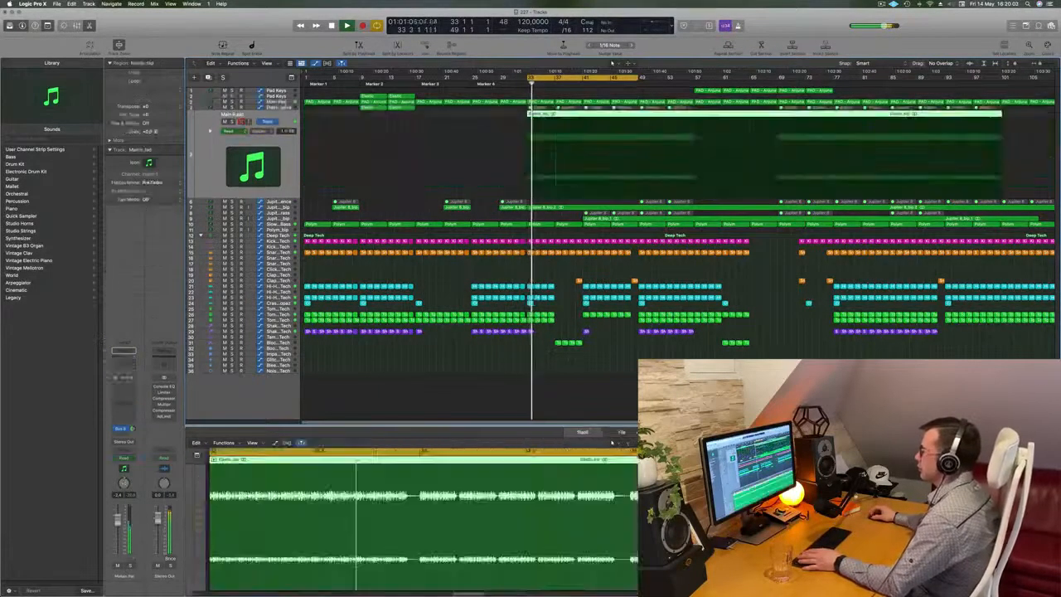
left_click(224, 121)
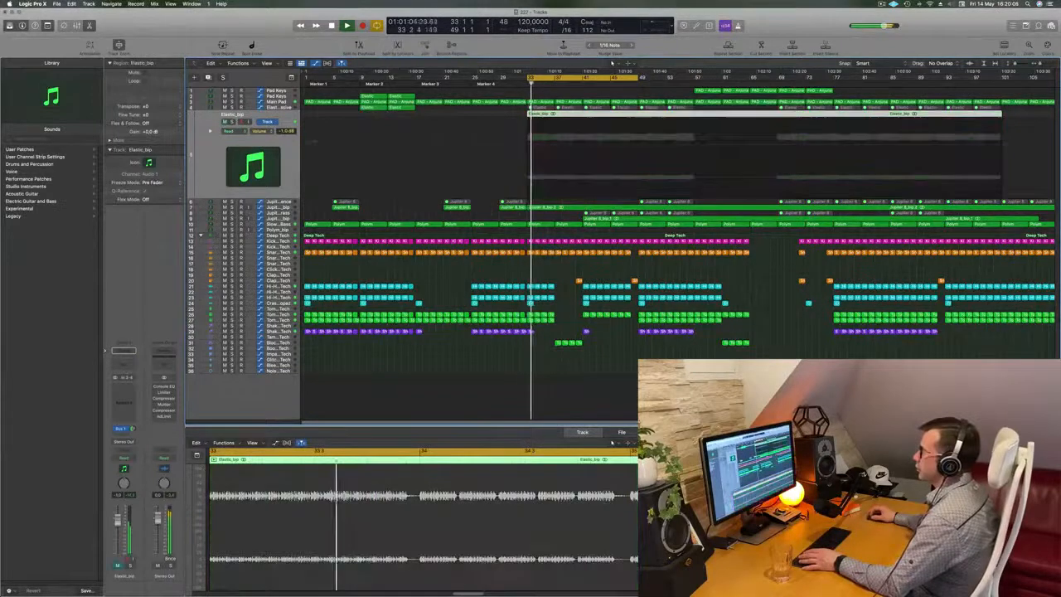
key("space")
key("space")
key("Delete")
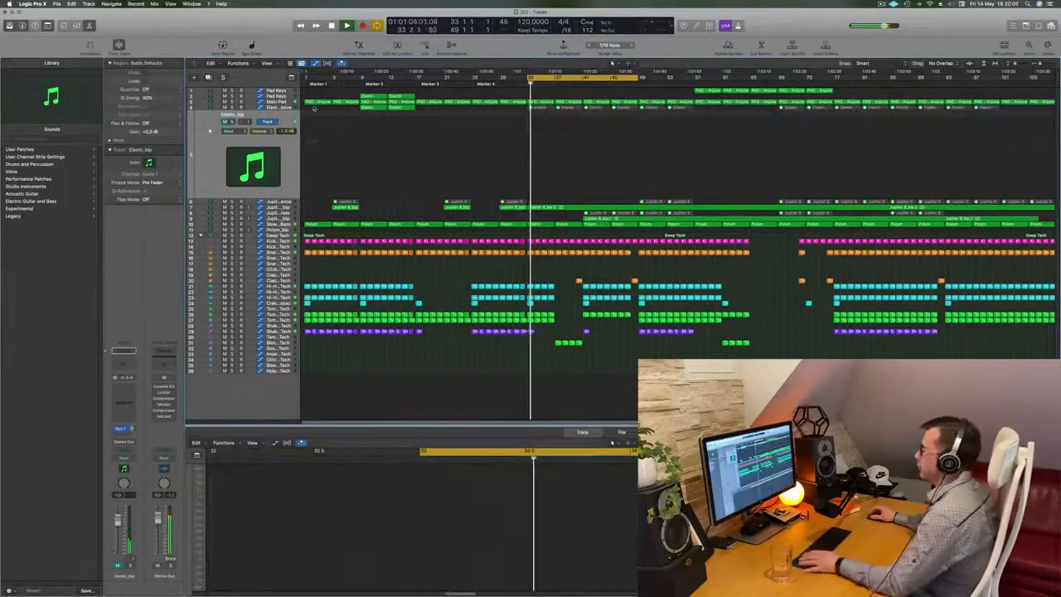
Step: Unmute all the original Elastic MIDI regions from bar 33 onward on the Elastic - Massive track
key("Up")
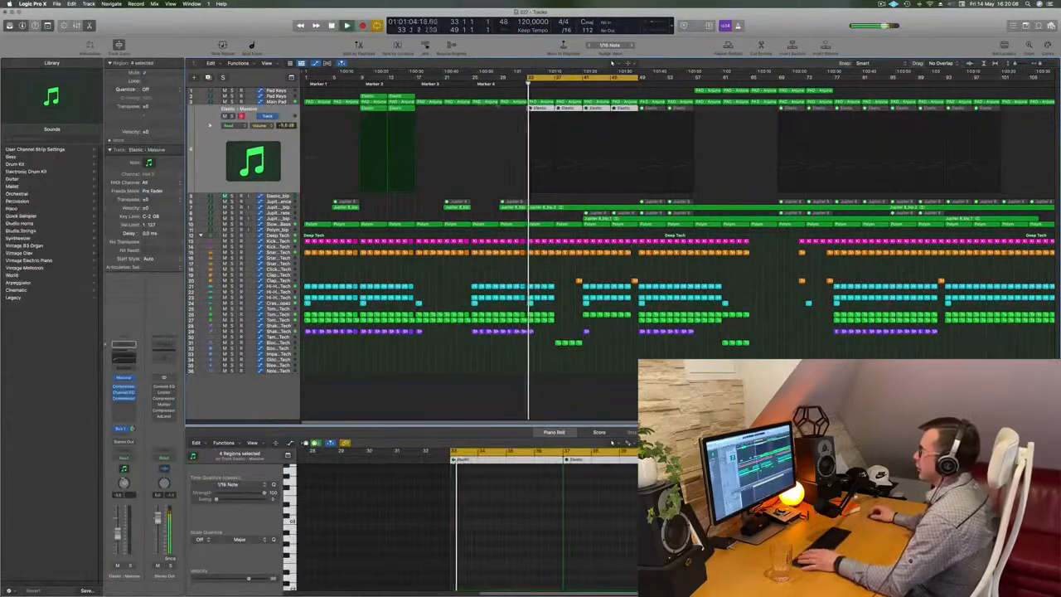
left_click_drag(580, 111, 1007, 123)
right_click(656, 112)
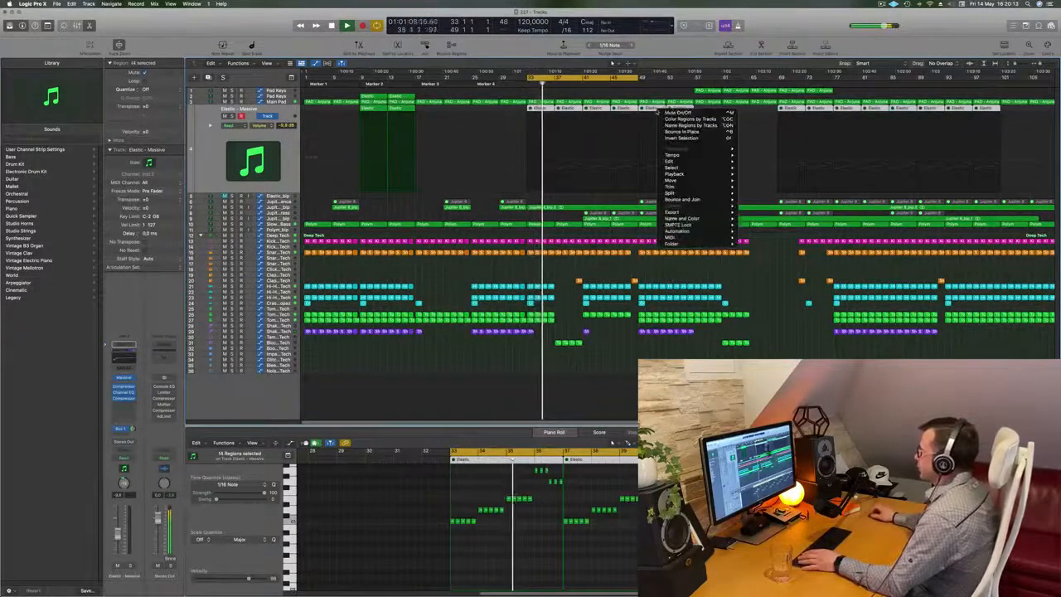
left_click(684, 113)
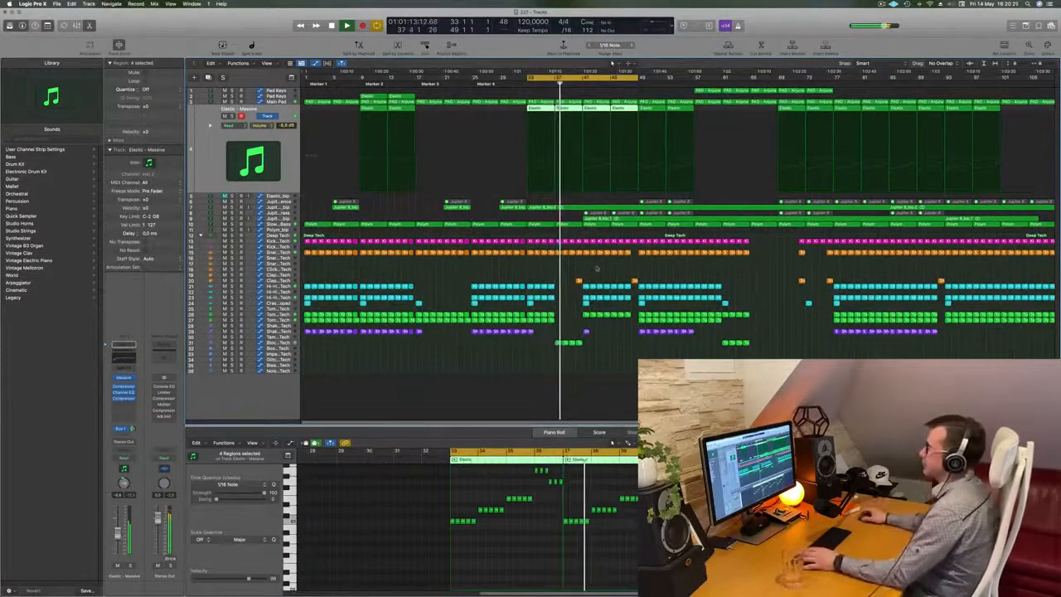
Step: Open the Massive synth on the Elastic track beside the arrangement and adjust the track's volume during playback
key("Return")
key("Return")
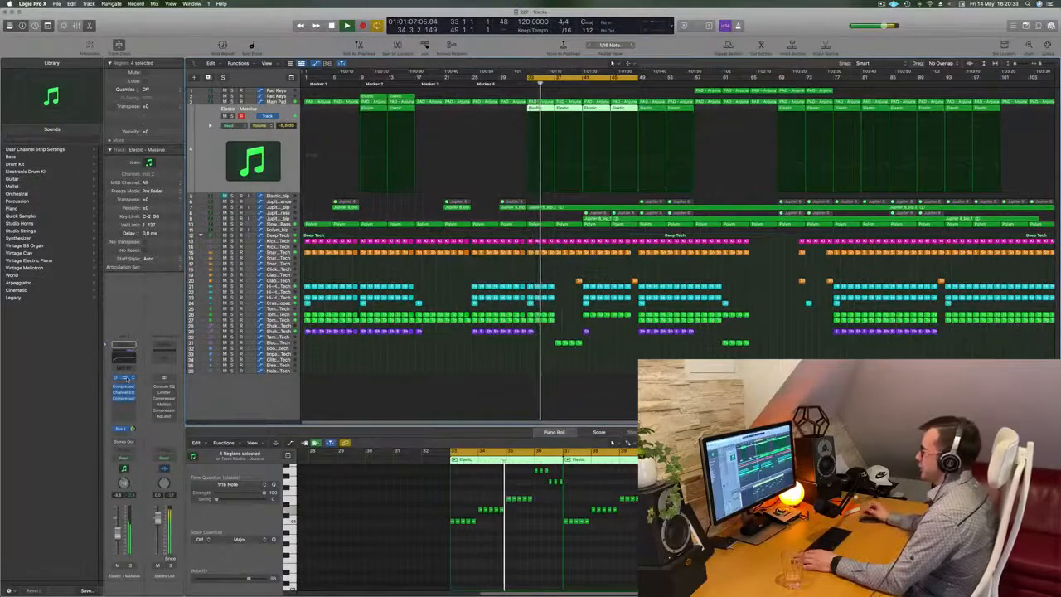
left_click(123, 378)
left_click_drag(493, 99, 839, 105)
key("Return")
key("Return")
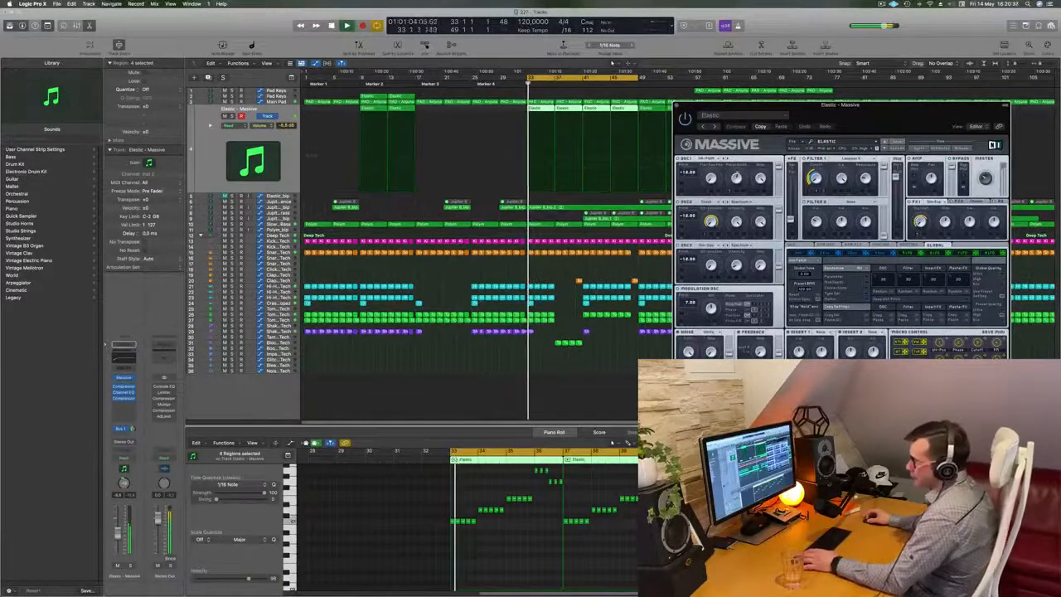
left_click_drag(117, 525, 117, 526)
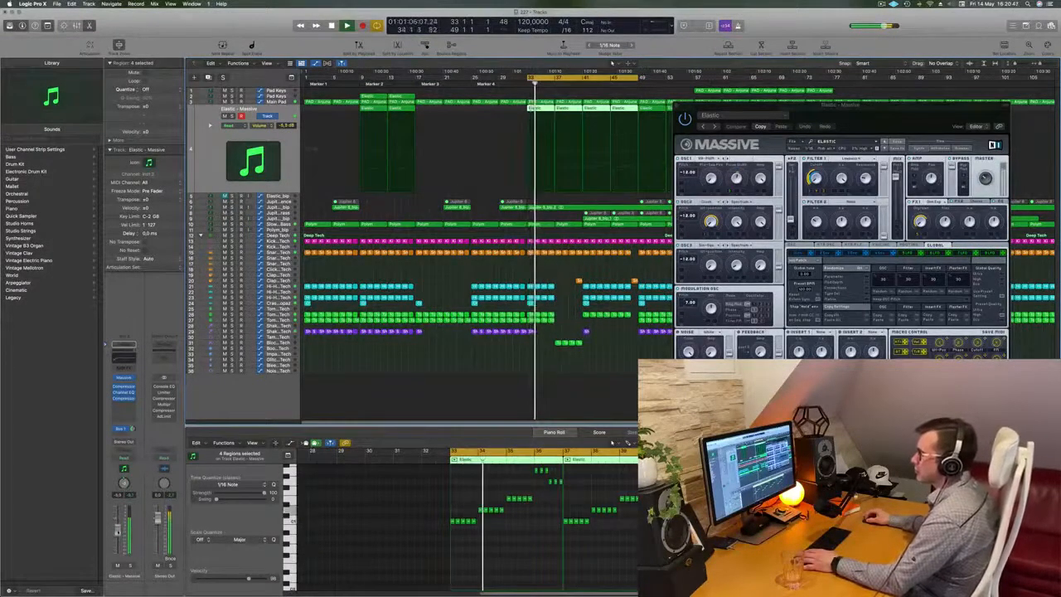
Step: Adjust the Filter 1 cutoff in Massive to shape the Elastic sound, and close the plug-in window
left_click(816, 176)
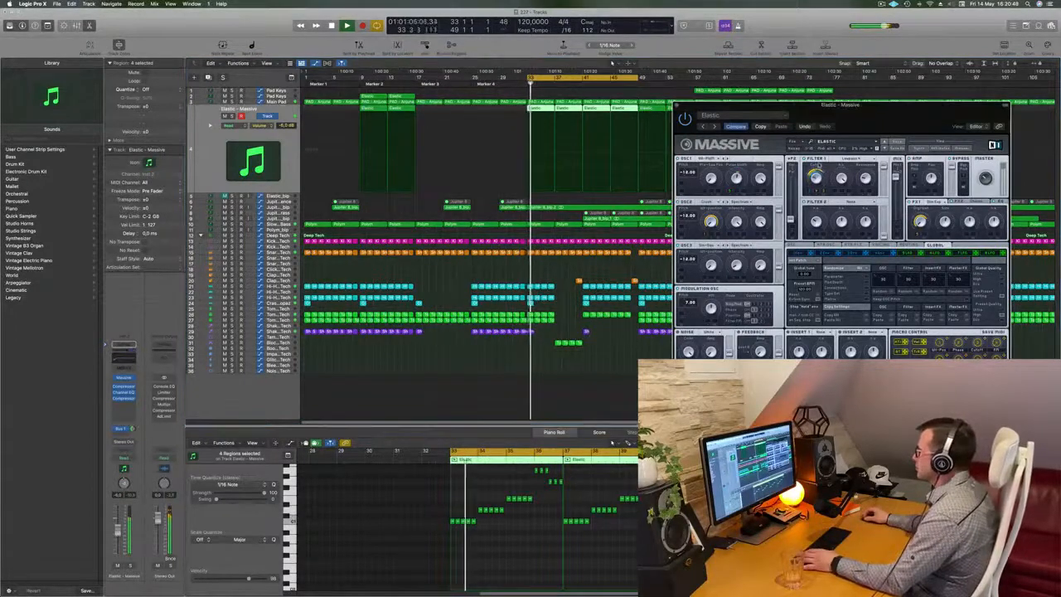
left_click_drag(819, 165, 818, 185)
mouse_move(818, 123)
left_mouse_down()
mouse_move(740, 145)
mouse_move(834, 129)
left_mouse_up()
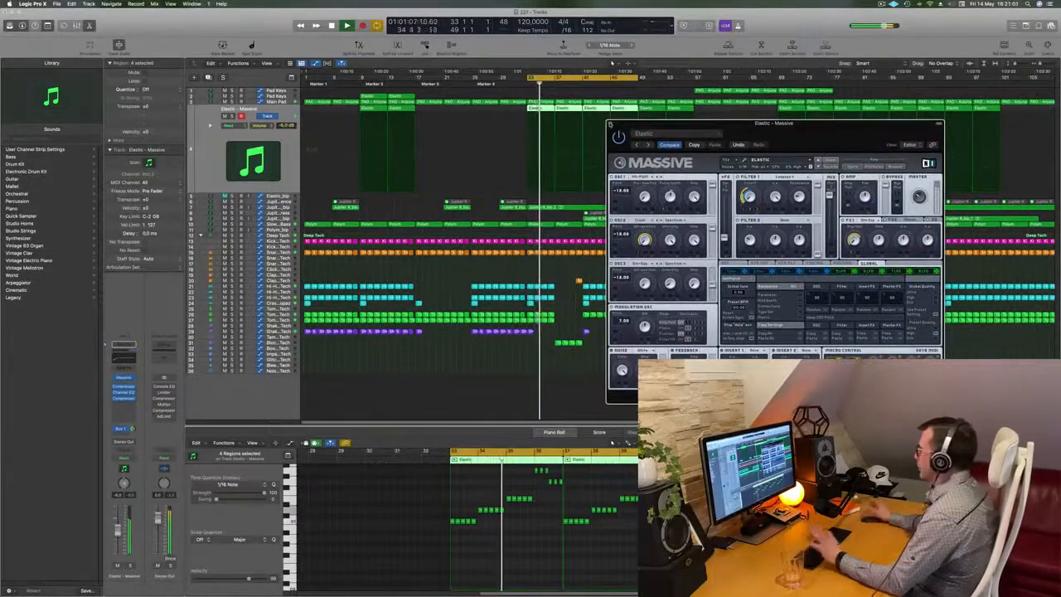
left_click(610, 122)
key("space")
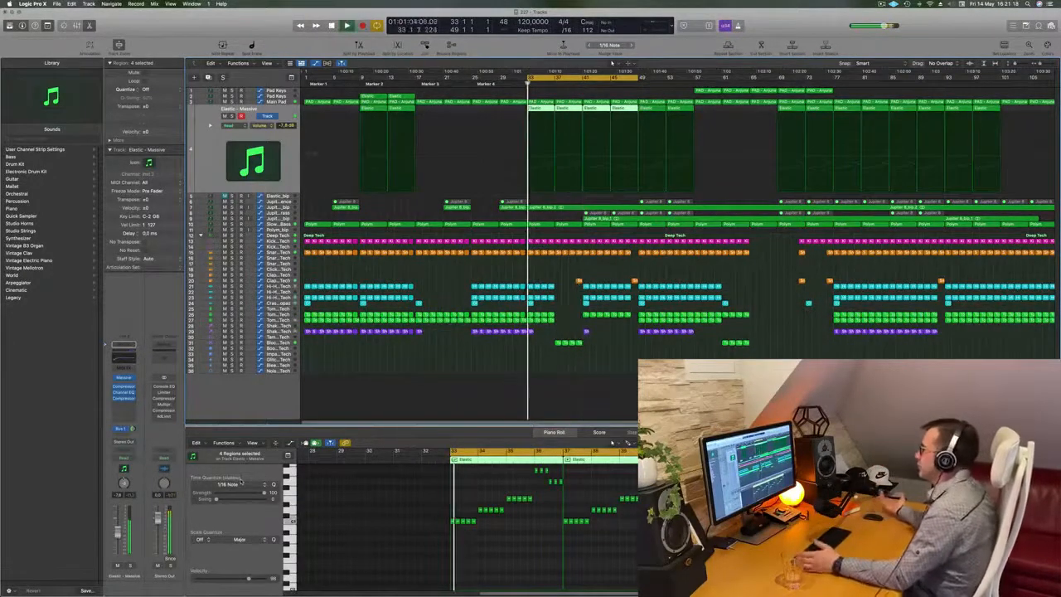
Step: Raise the low Main Pad filter cutoff automation points at bars 33 and 37 to smooth out the dips
left_click(635, 396)
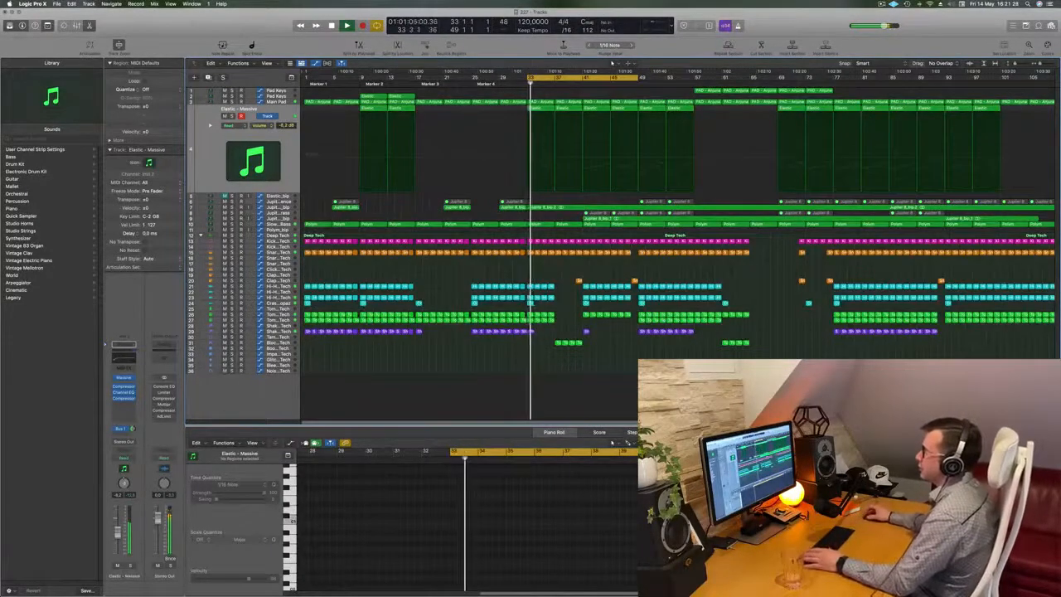
key("Up")
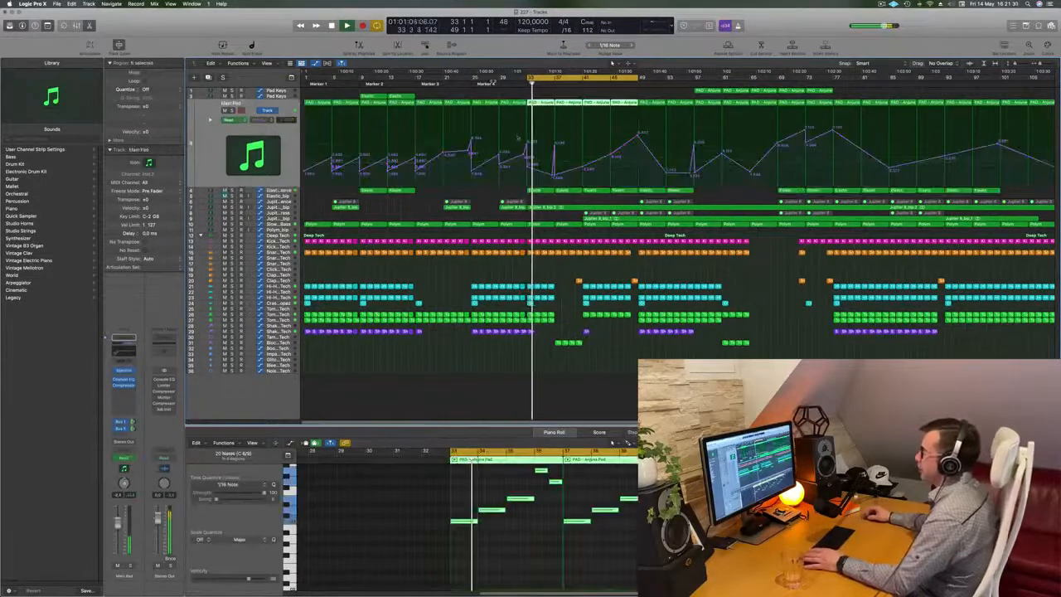
left_click(531, 169)
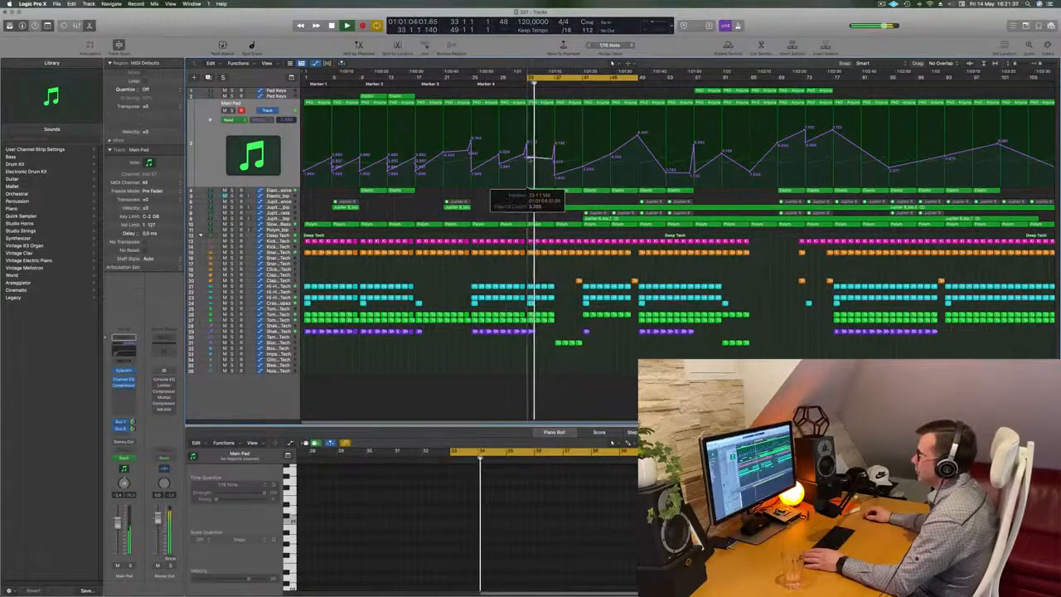
left_click(529, 158)
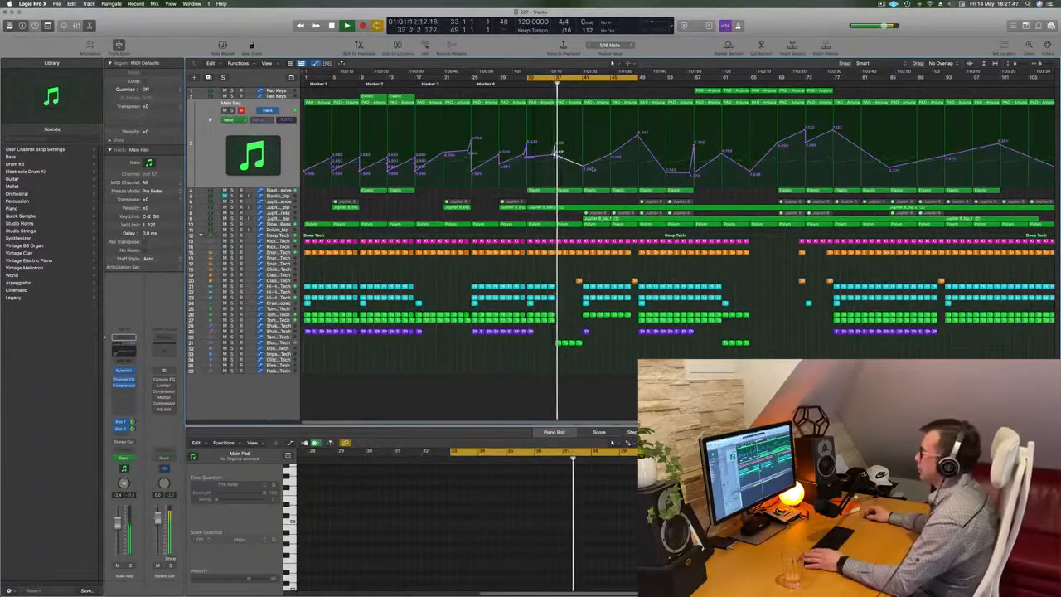
scroll(576, 244, "up", 3)
scroll(576, 244, "down", 3)
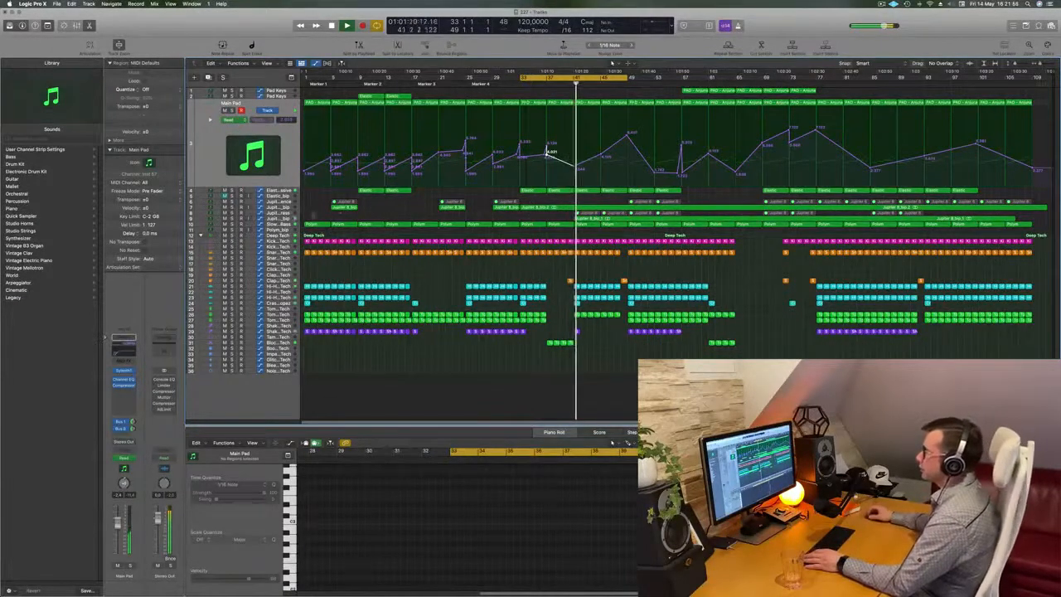
Step: Delete the bounced Jupiter 8 audio region starting at bar 41 on the lower Jupiter 8_bip track
left_click(282, 218)
key("space")
key("space")
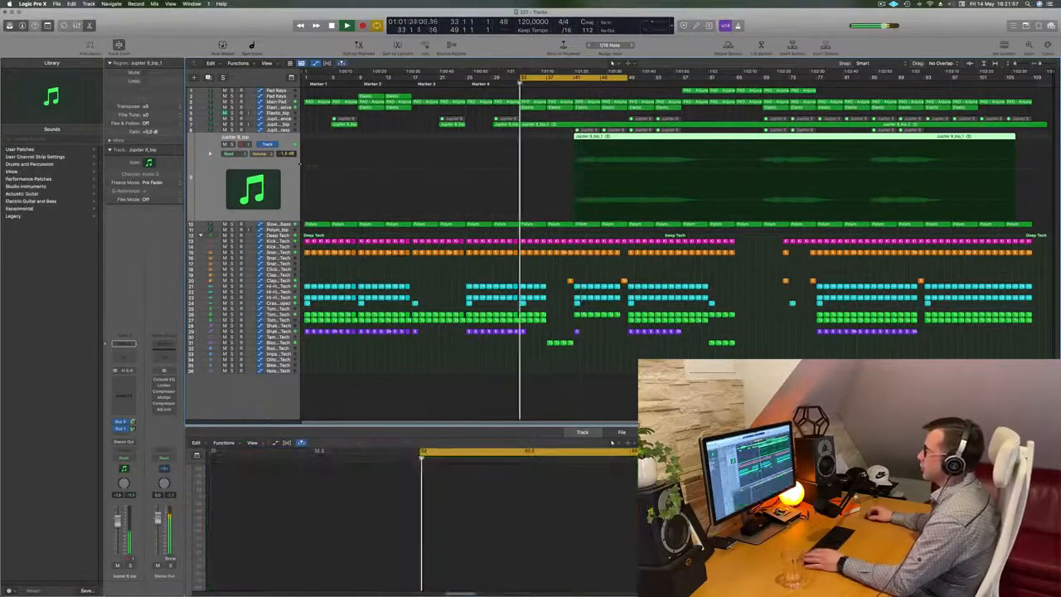
key("Delete")
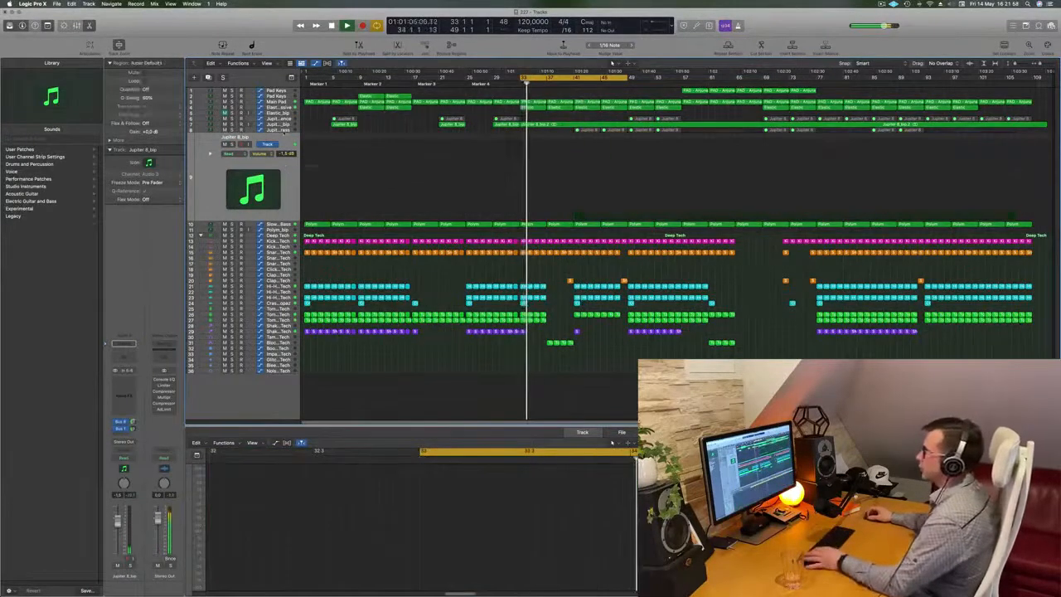
Step: Unmute the original Jupiter 8 MIDI regions from bar 41 onward on the Jupiter 8 Top Brass track
left_click(284, 131)
left_click_drag(569, 135, 919, 135)
right_click(915, 129)
left_click(932, 133)
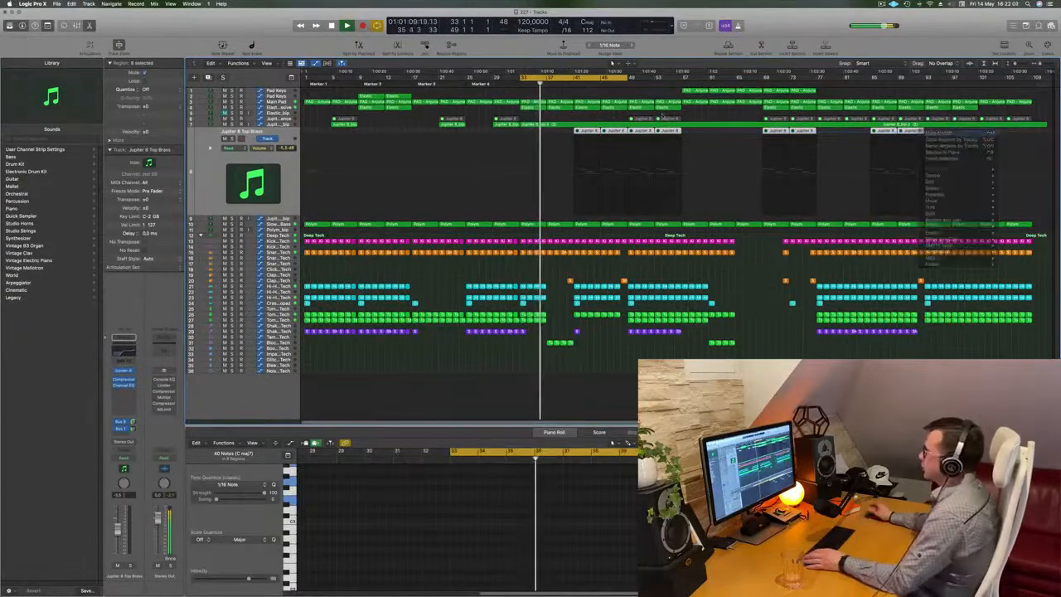
Step: Replay the loop from bar 33 and check the Jupiter 8 Top Brass regions and the Main Pad automation
left_click(221, 194)
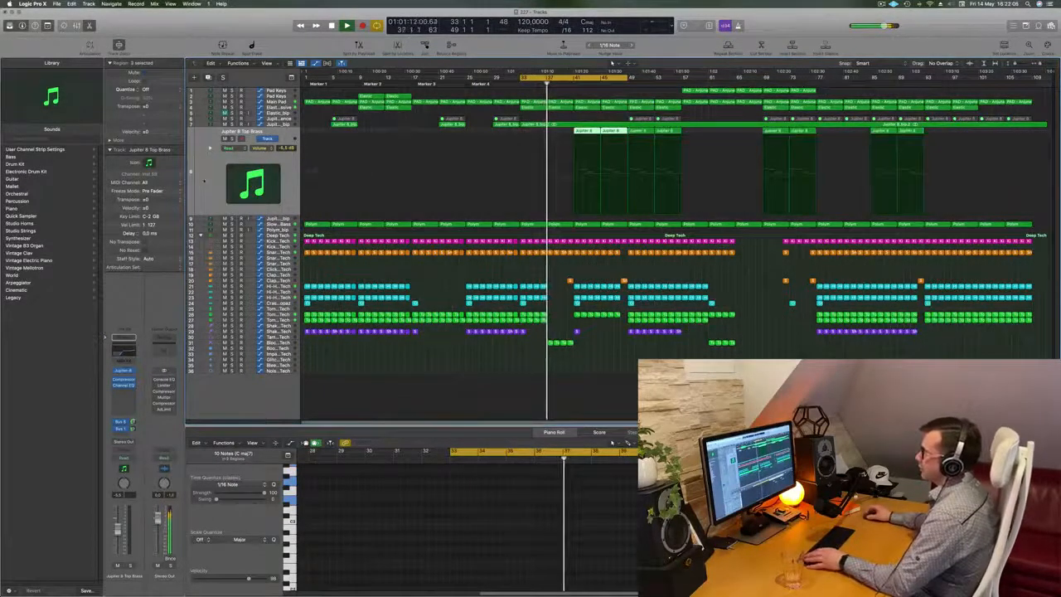
key("super+Right")
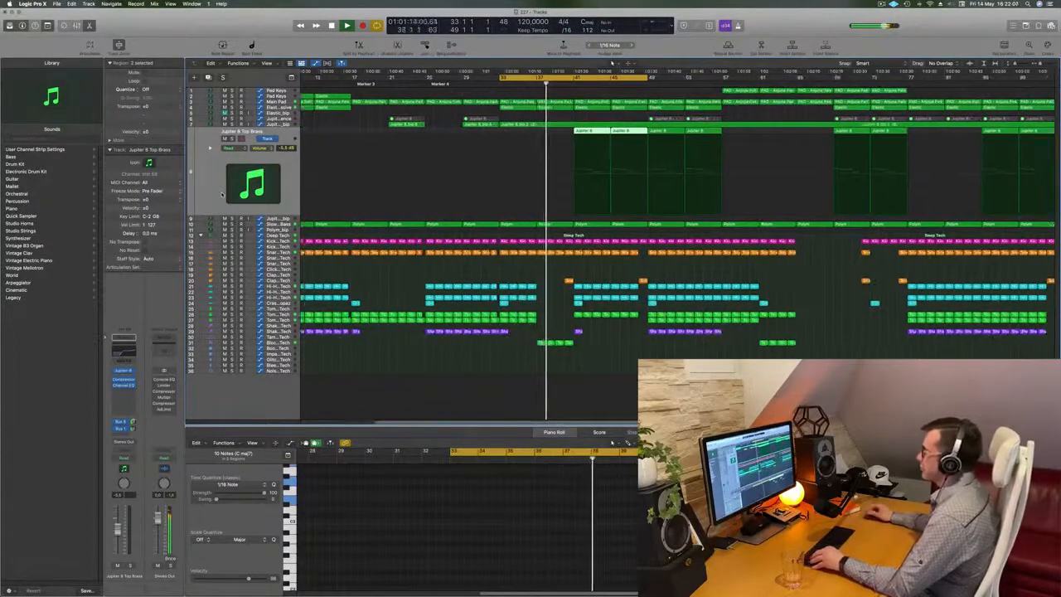
key("super+Right")
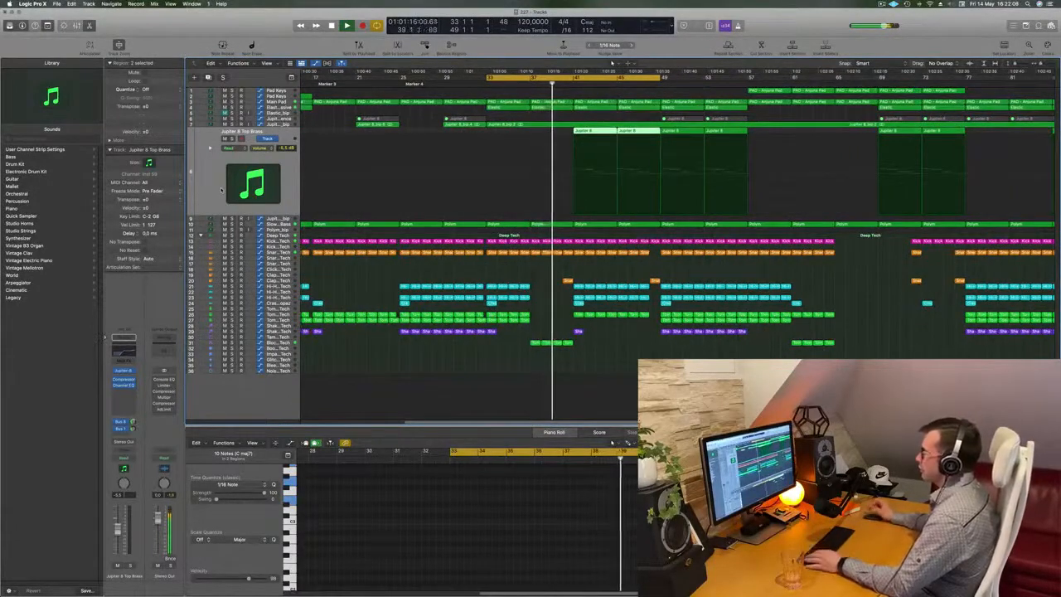
key("space")
key("space")
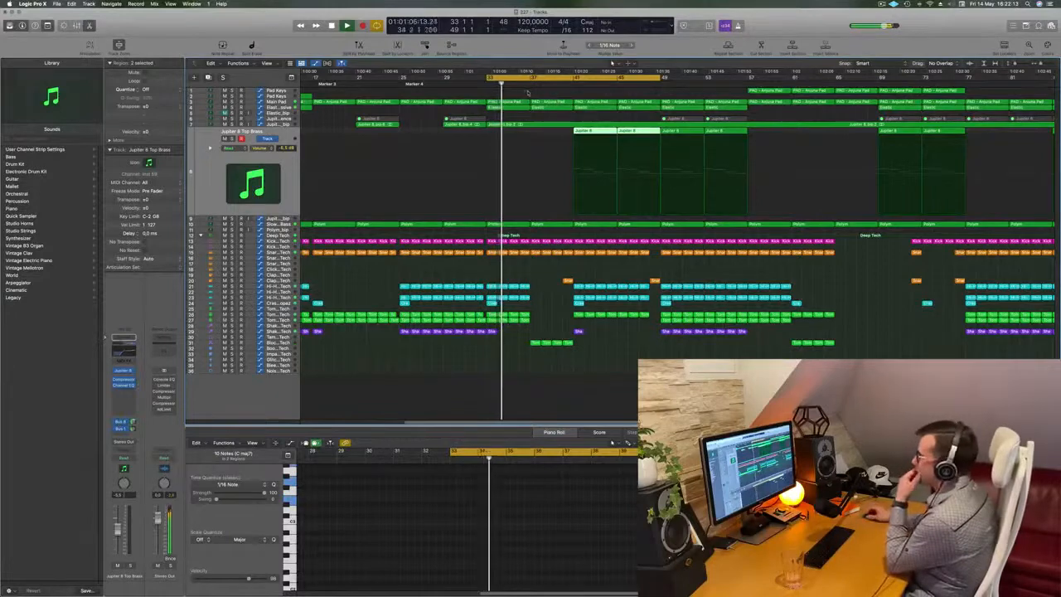
left_click(276, 101)
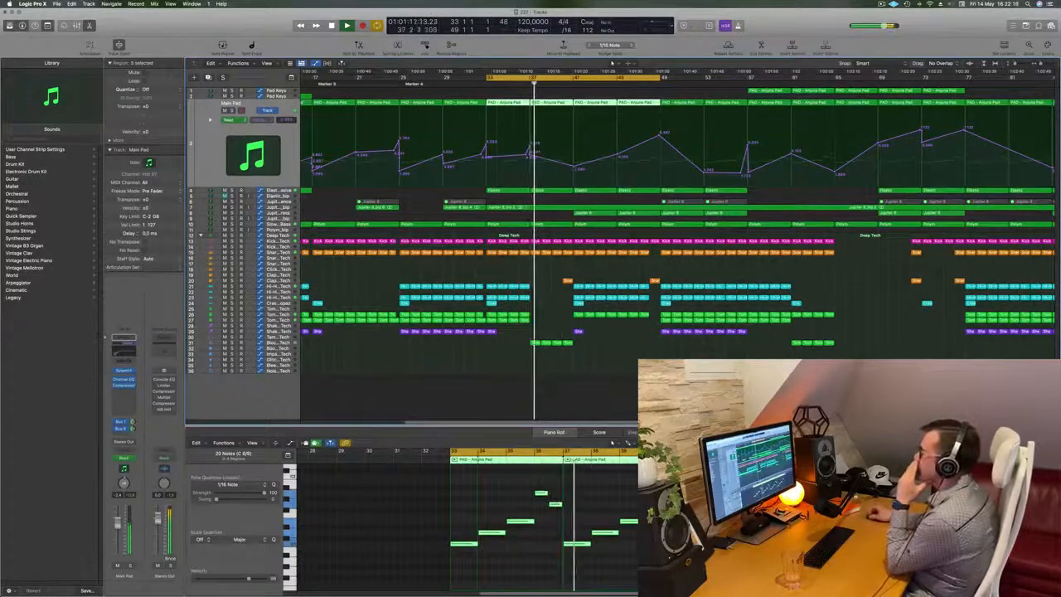
Step: Delete the Slow Brassy Bass region between bars 37 and 41 to leave a gap before the new section
left_click(278, 224)
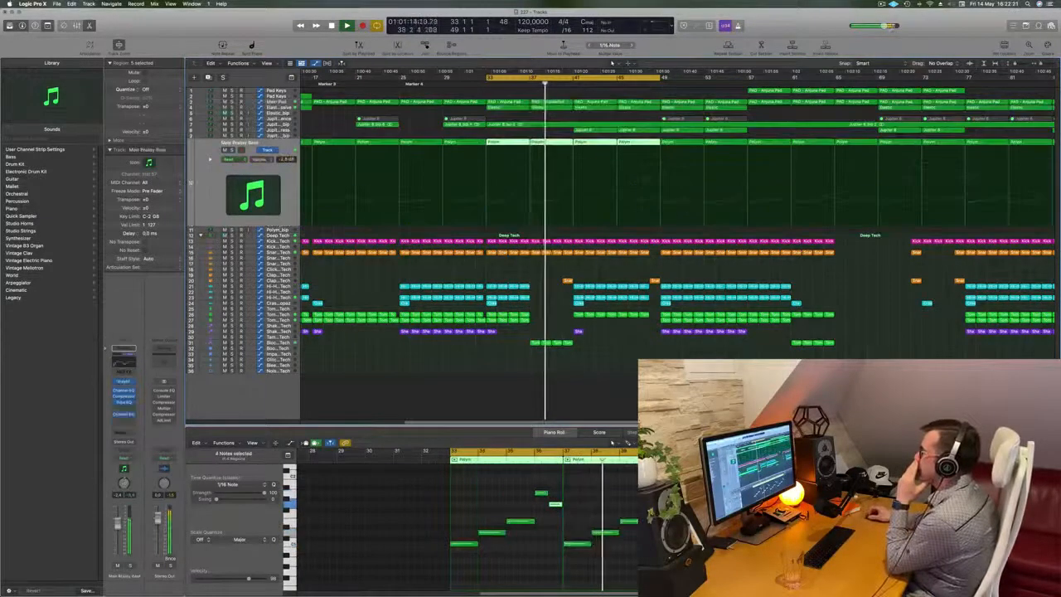
left_click(567, 136)
left_click(559, 141)
key("Delete")
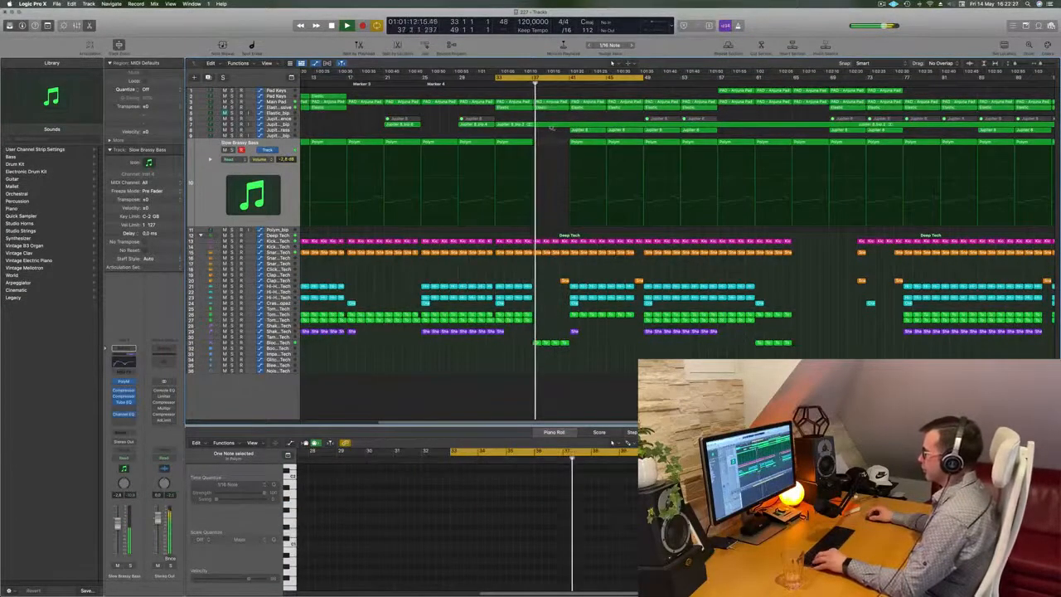
scroll(549, 145, "down", 3)
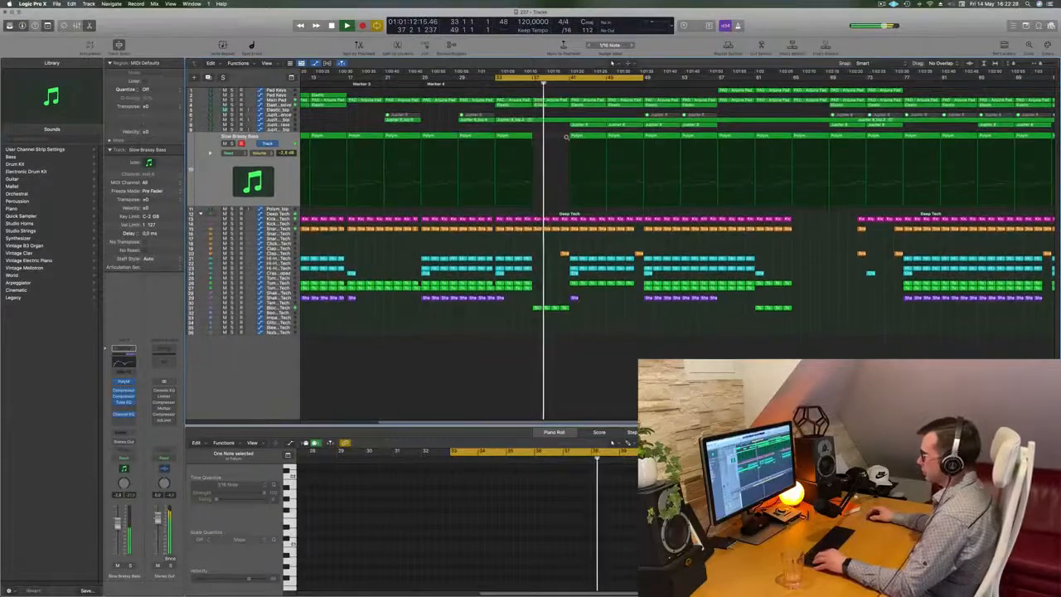
scroll(566, 135, "up", 3)
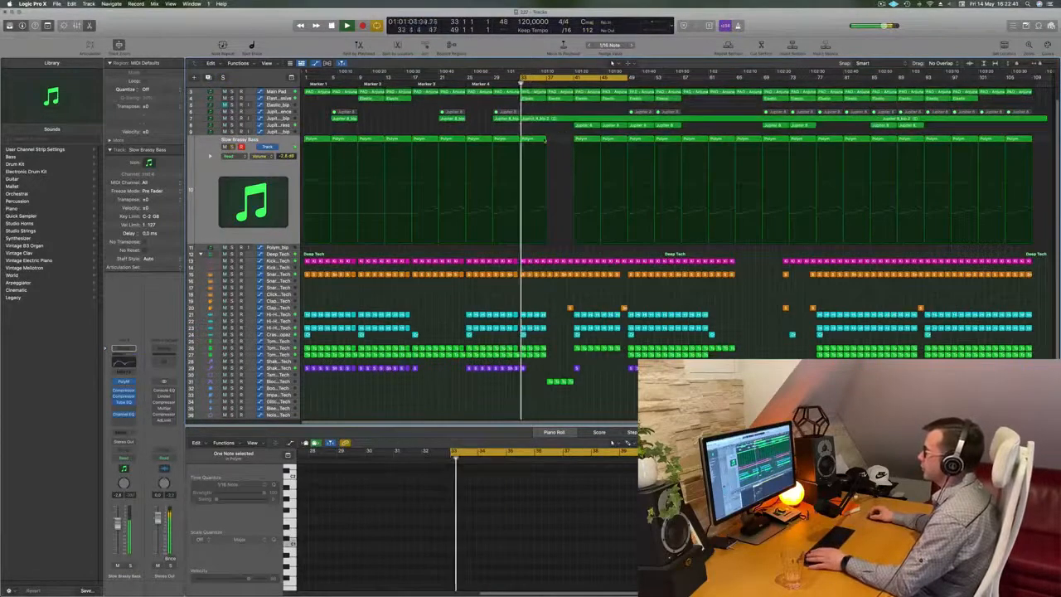
Step: Repeat the last two shaker regions around bars 32 and 33 to extend the shaker pattern onward from bar 34
left_click(543, 139)
key("super+Right")
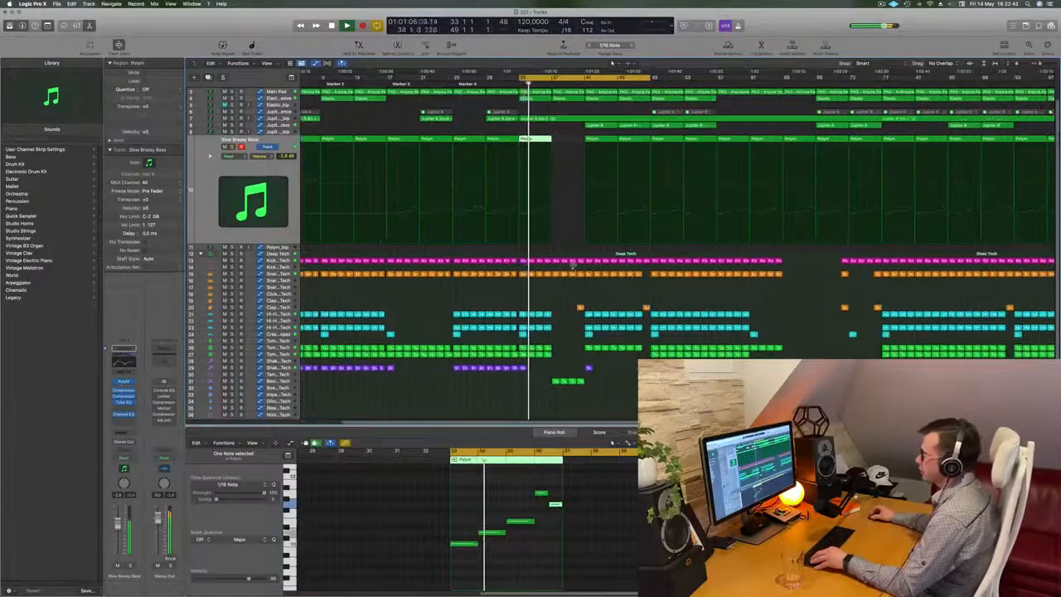
key("super+Right")
left_click(515, 368)
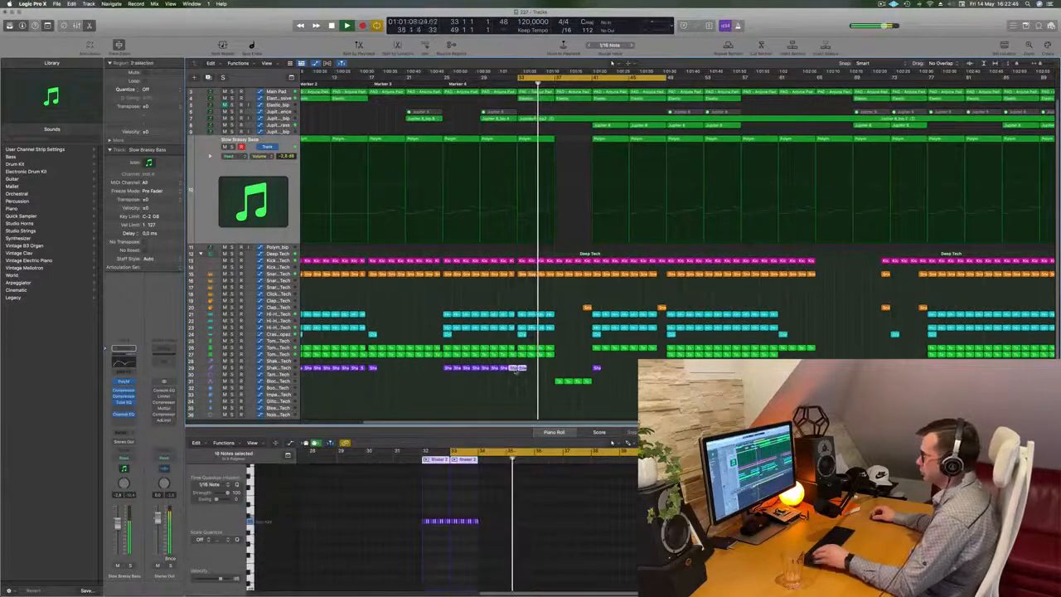
key("super+r")
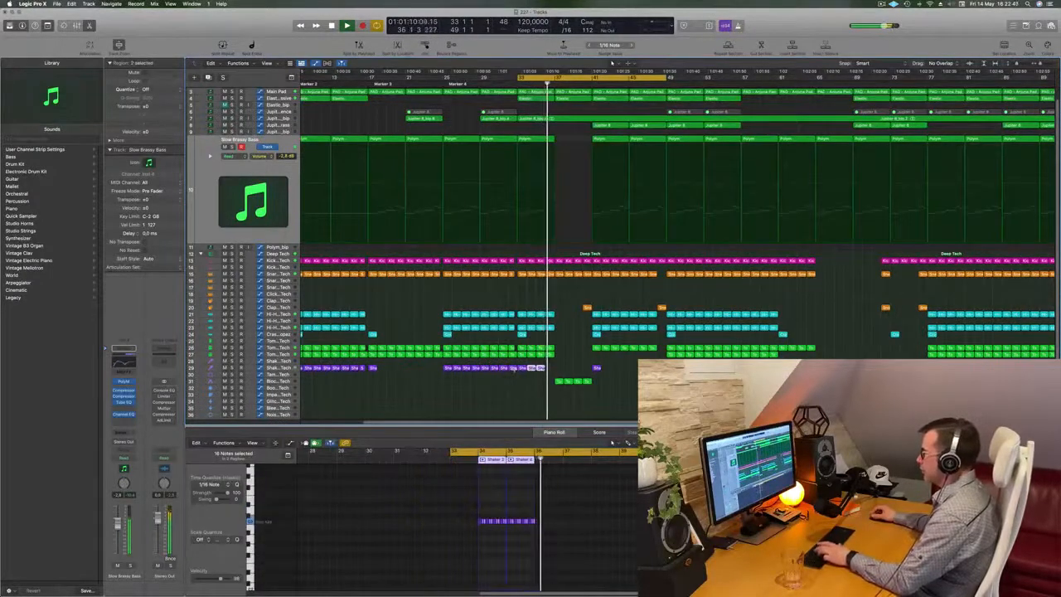
Step: Delete the four surplus shaker regions between bars 37 and 41 so the pattern ends at bar 37
left_click(612, 373)
scroll(617, 372, "up", 2)
left_click_drag(557, 381, 592, 373)
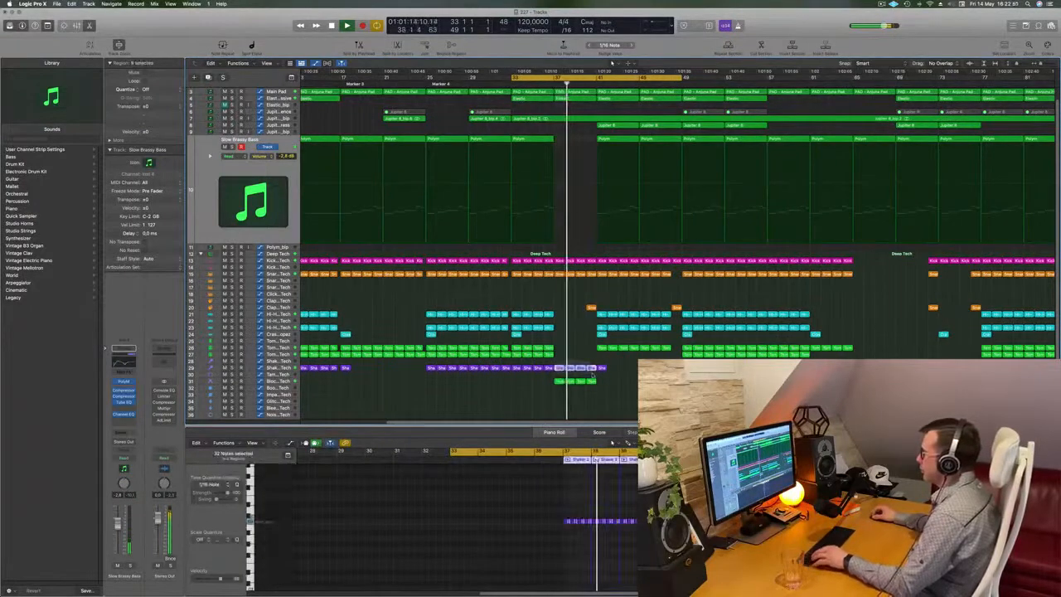
key("BackSpace")
scroll(573, 362, "down", 2)
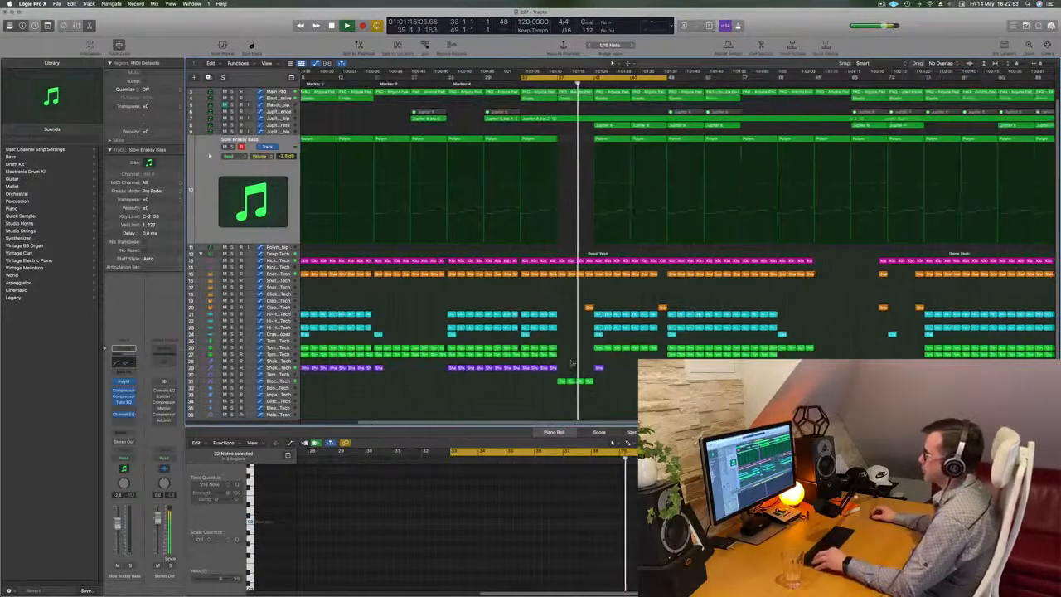
Step: Compare the section from bar 41 with and without the Jupiter 8 Top Brass track
key("super+Left")
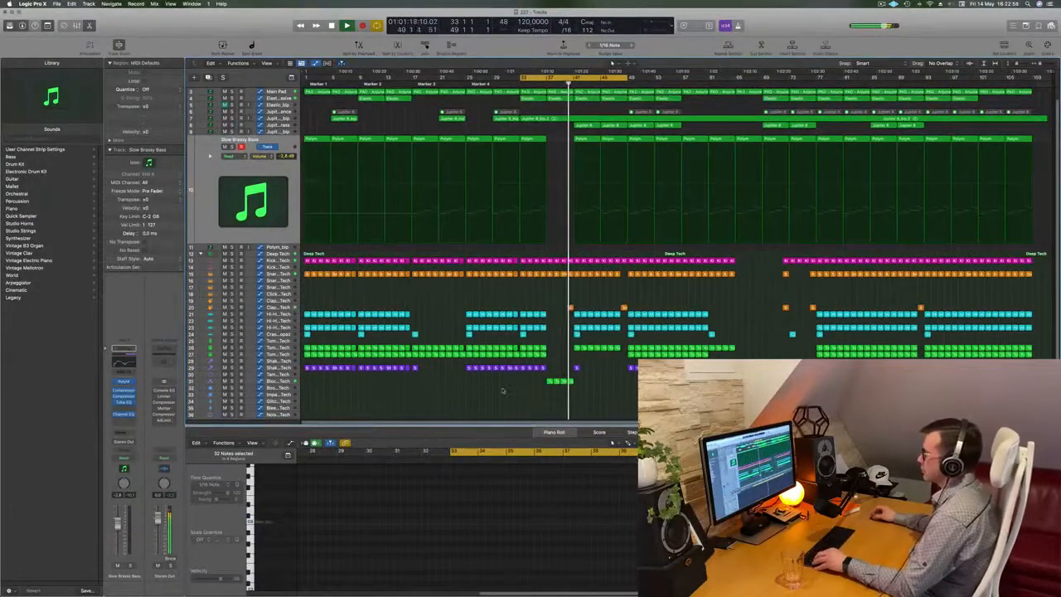
key("super+Right")
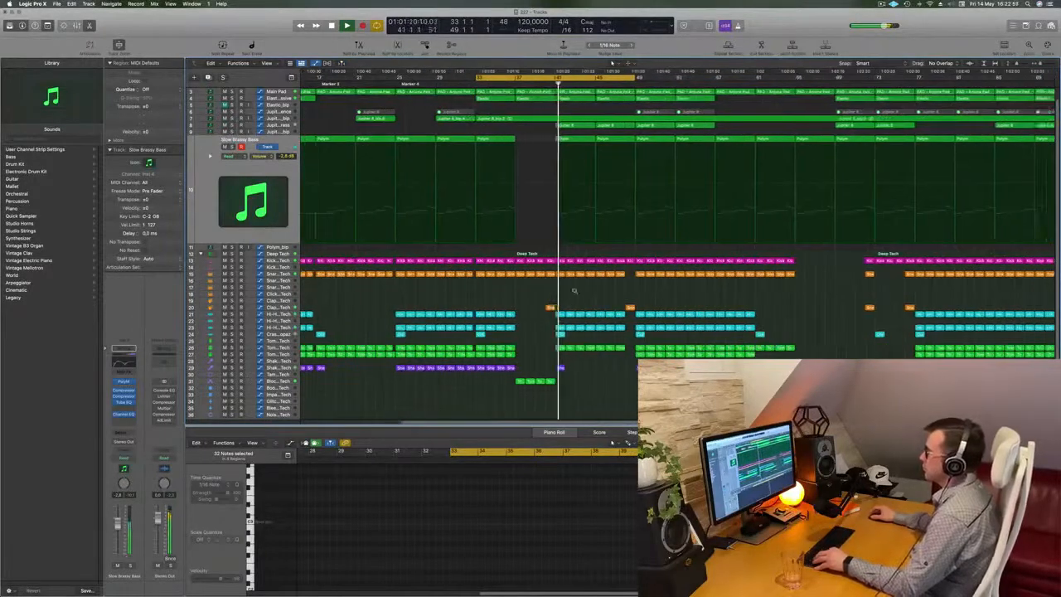
key("super+Left")
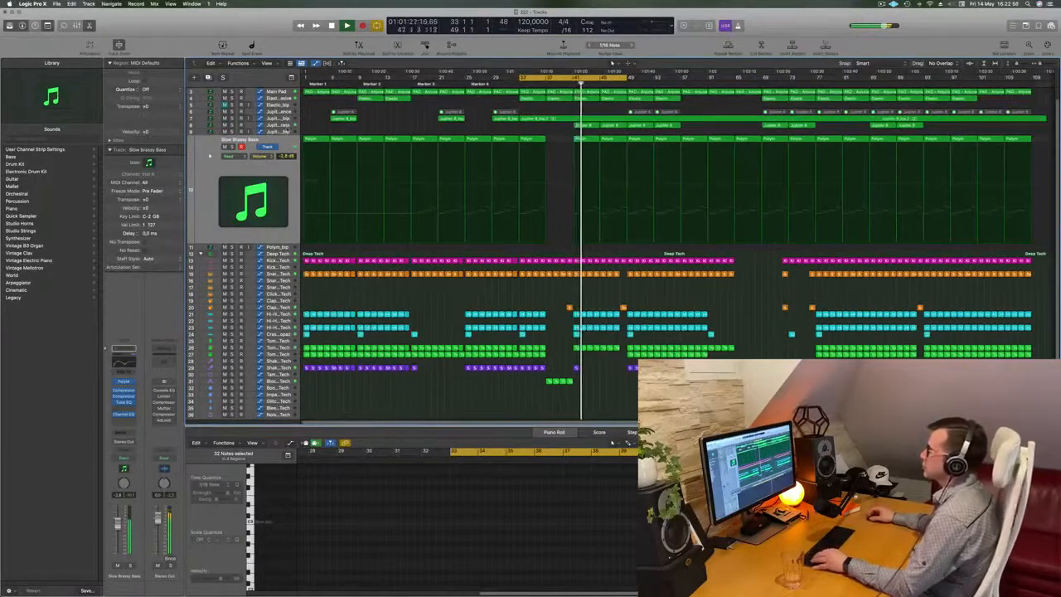
left_click(270, 125)
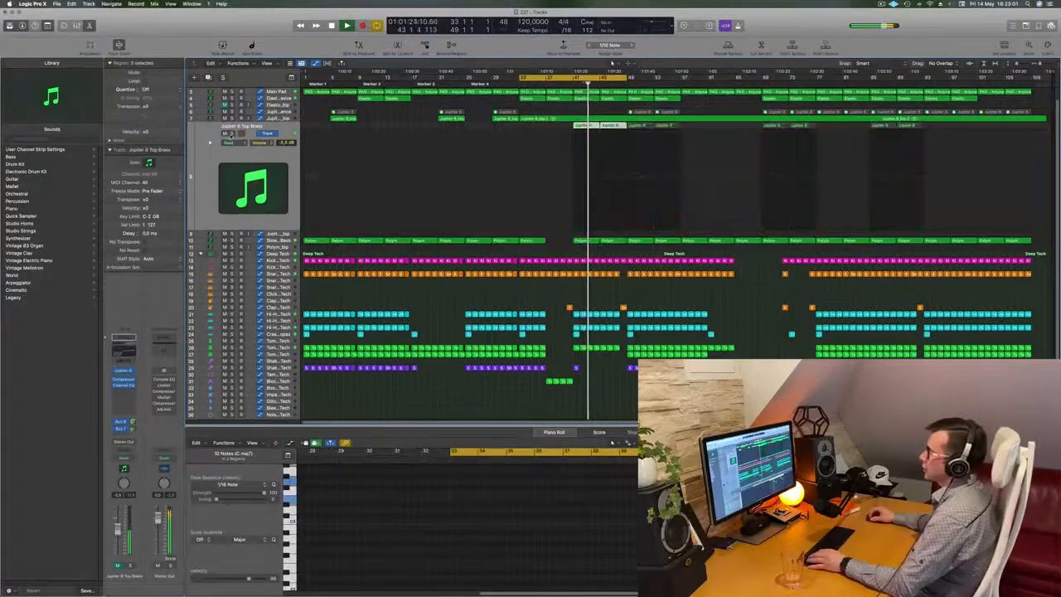
left_click(232, 133)
left_click(232, 133)
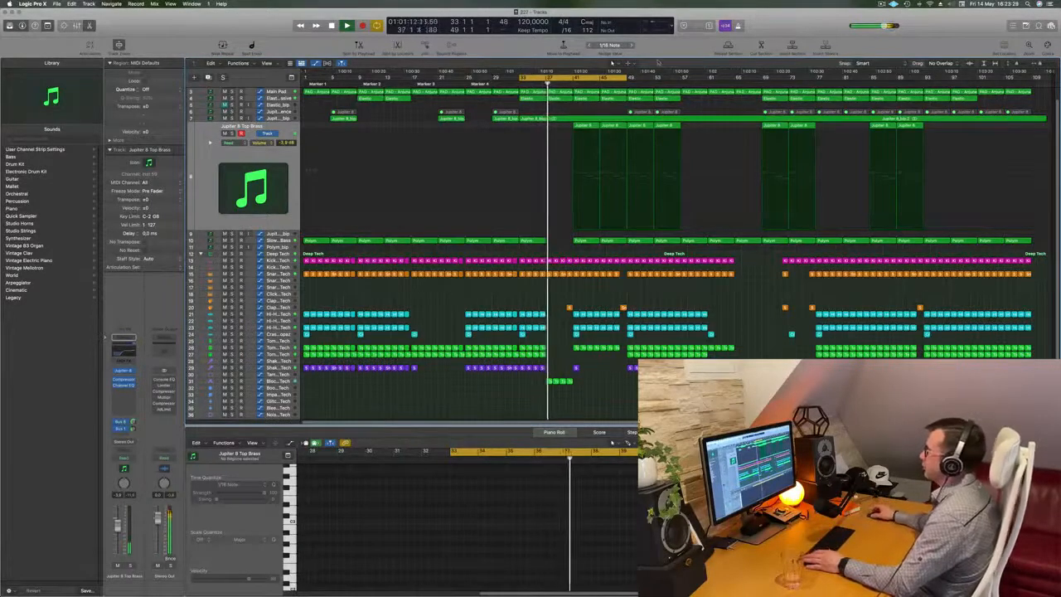
Step: Move the cycle range to bars 49 to 65 and restart playback
left_click_drag(554, 77, 658, 77)
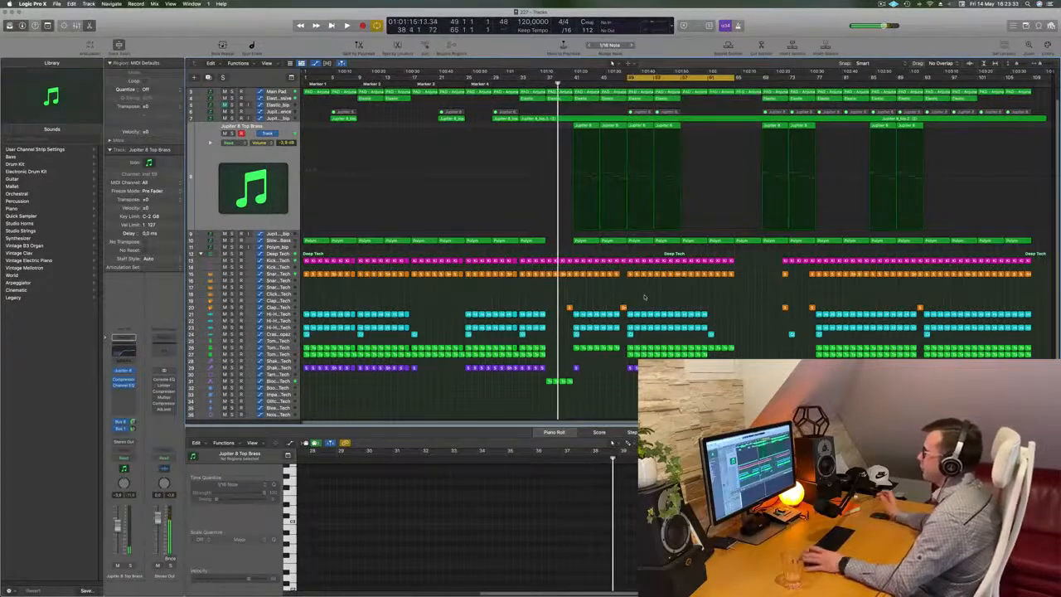
key("space")
key("space")
key("space")
Step: Examine the Main Pad filter automation and the Jupiter 8 Top Brass regions in the section from bar 49
left_click(276, 92)
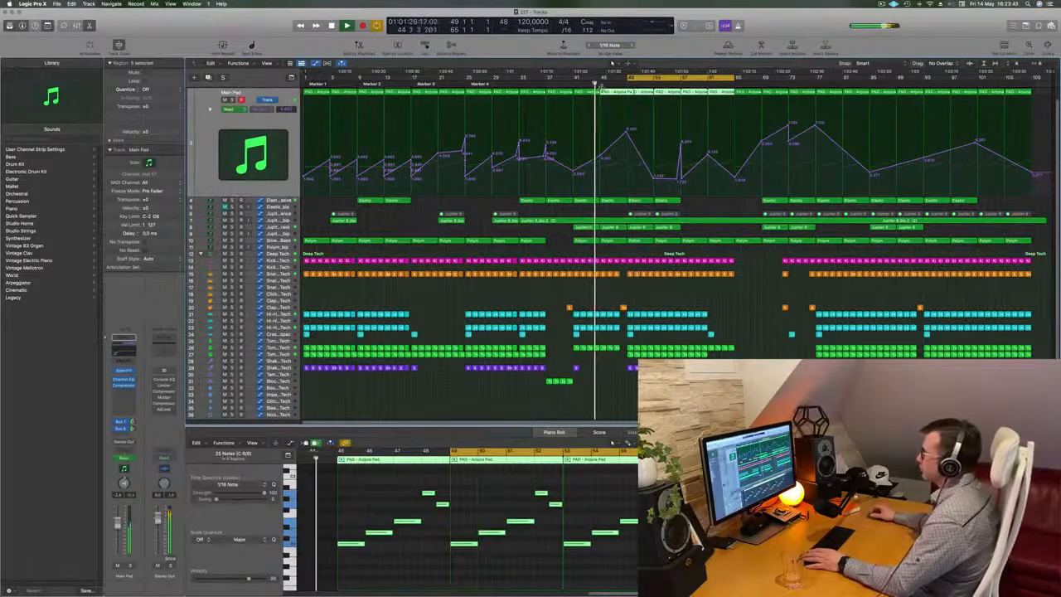
left_click(585, 292)
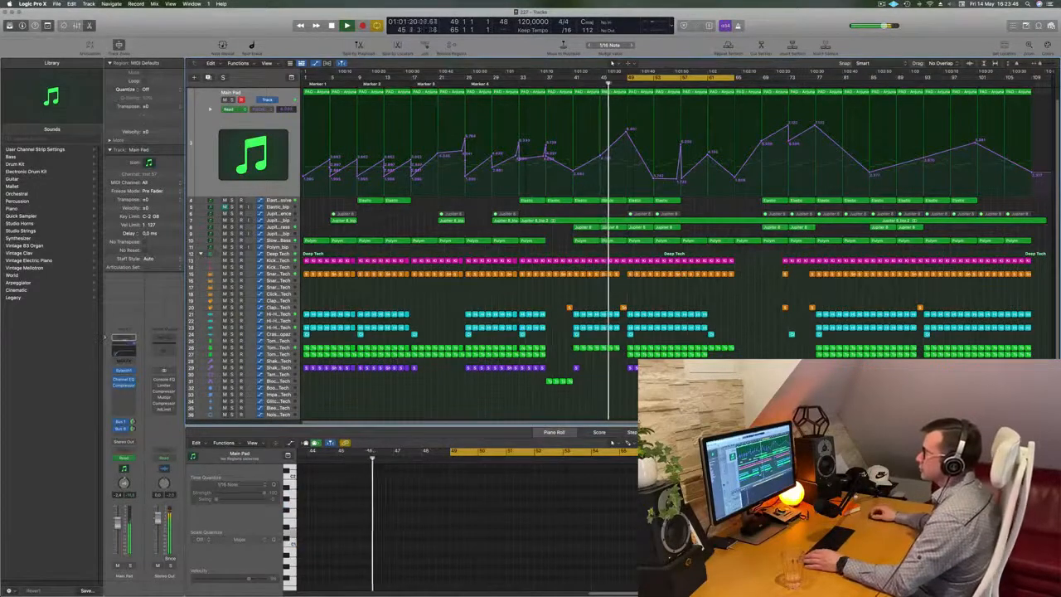
left_click(281, 227)
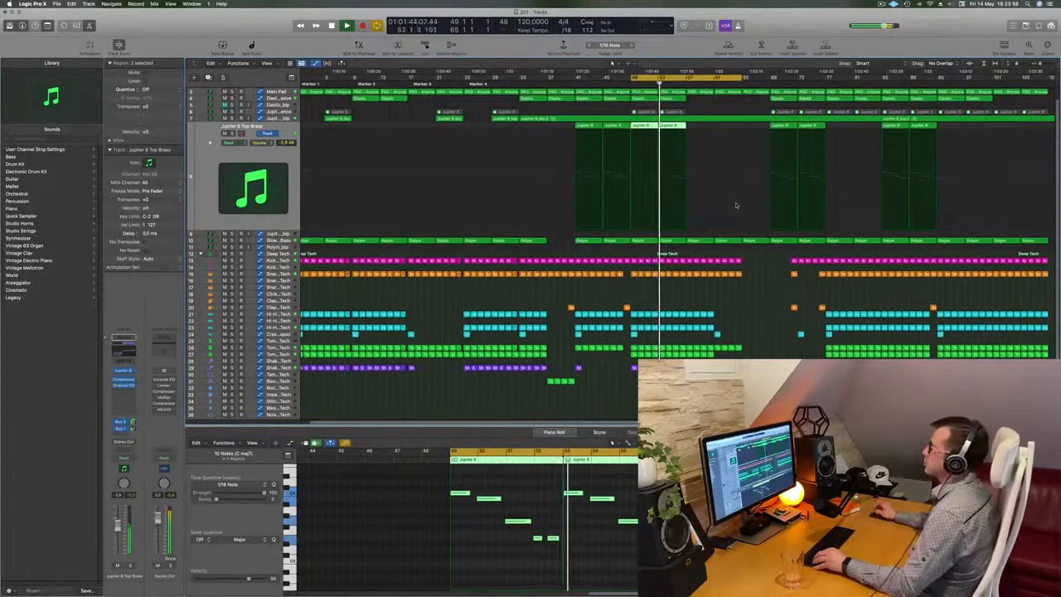
Step: Solo the Elastic - Massive track briefly to check its part, and review the surrounding arrangement
left_click(274, 98)
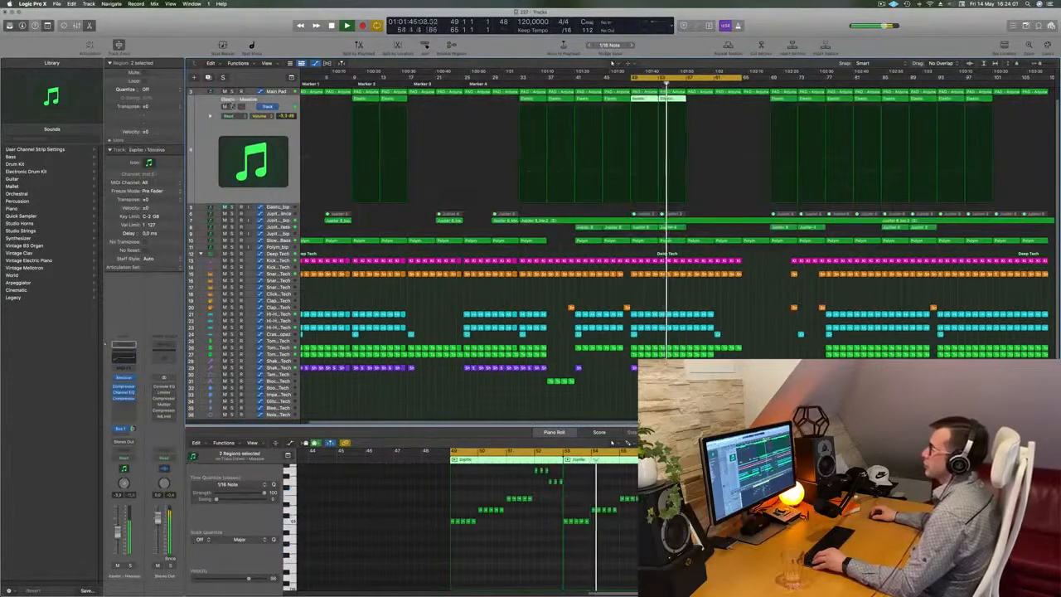
left_click(232, 106)
left_click(232, 106)
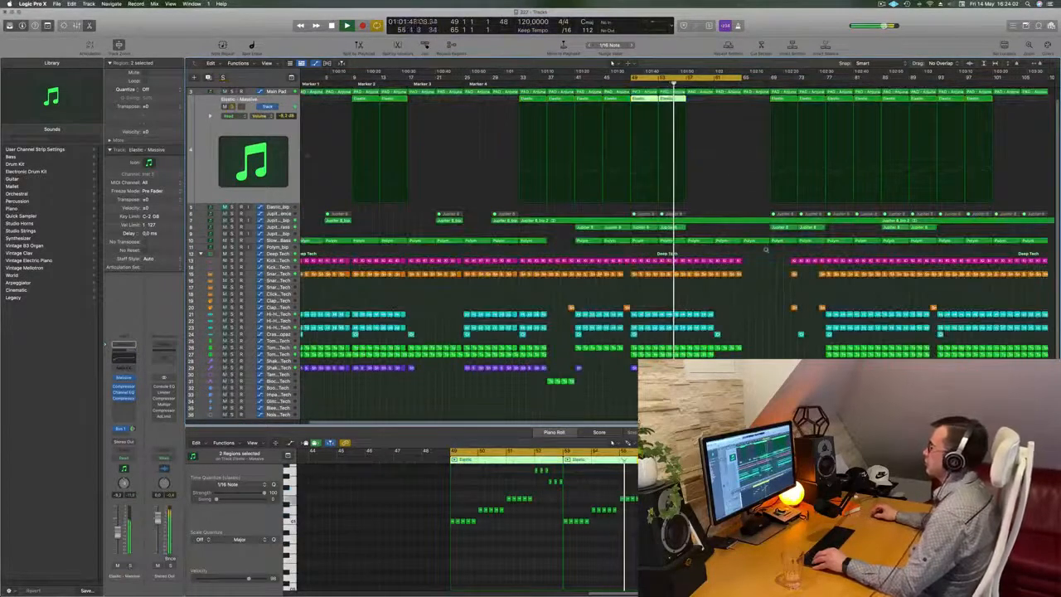
key("super+Right")
key("super+Right")
key("super+Right")
key("super+Left")
key("super+Left")
key("super+Left")
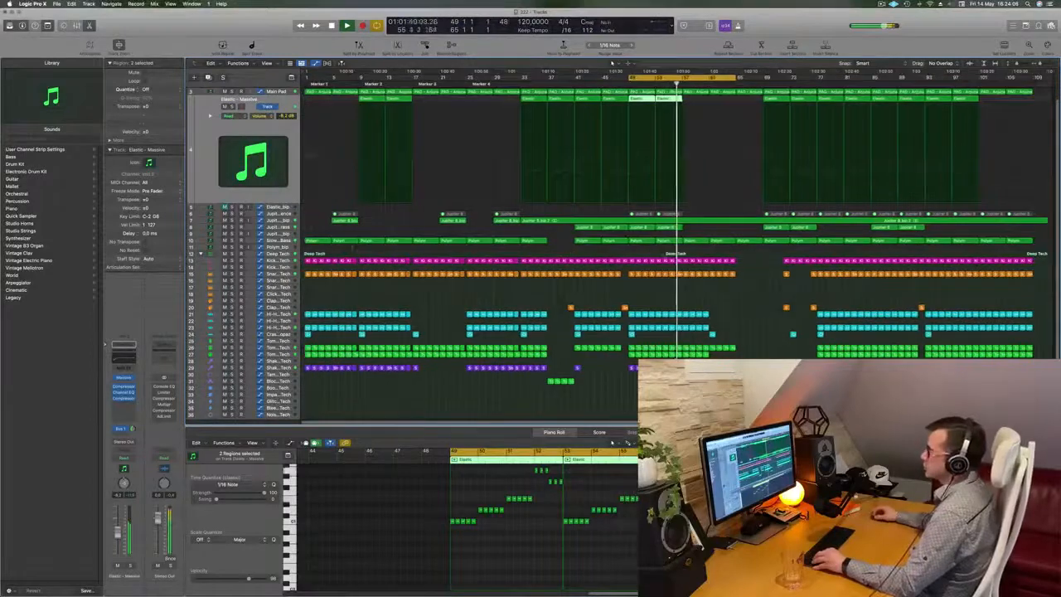
left_click(278, 241)
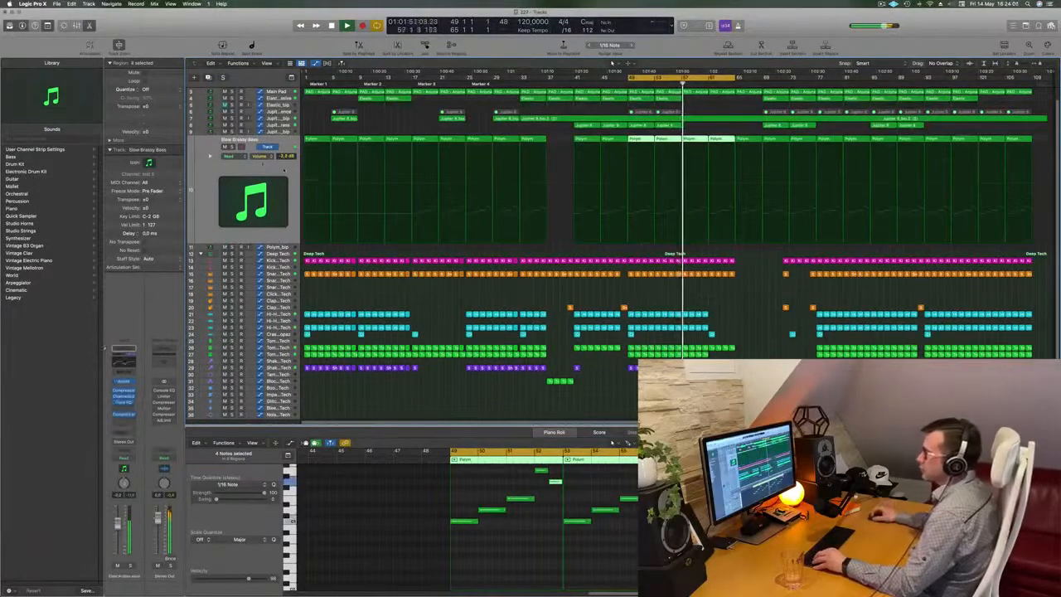
left_click(264, 156)
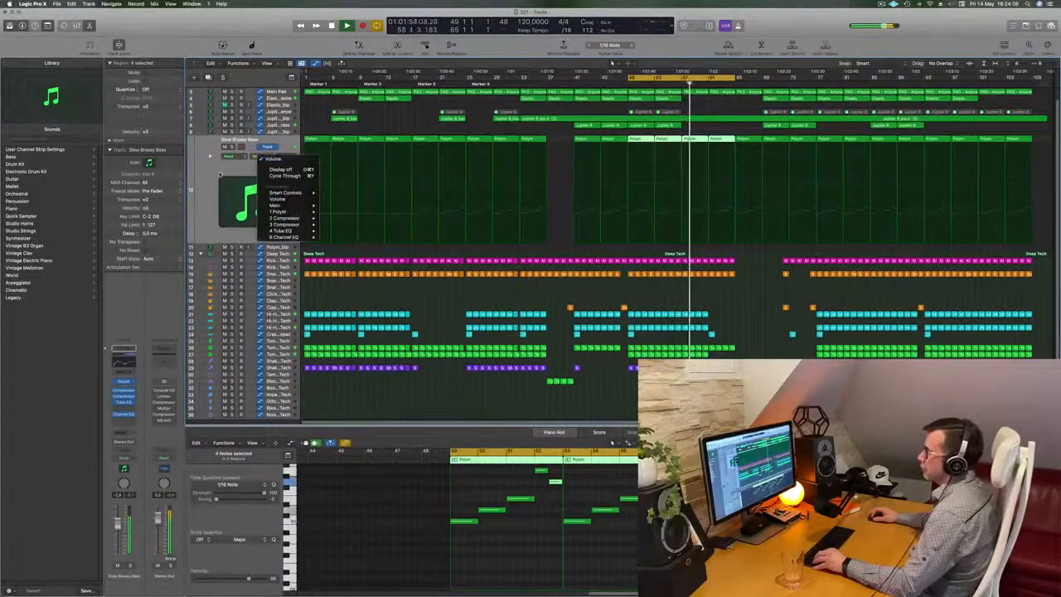
left_click(220, 174)
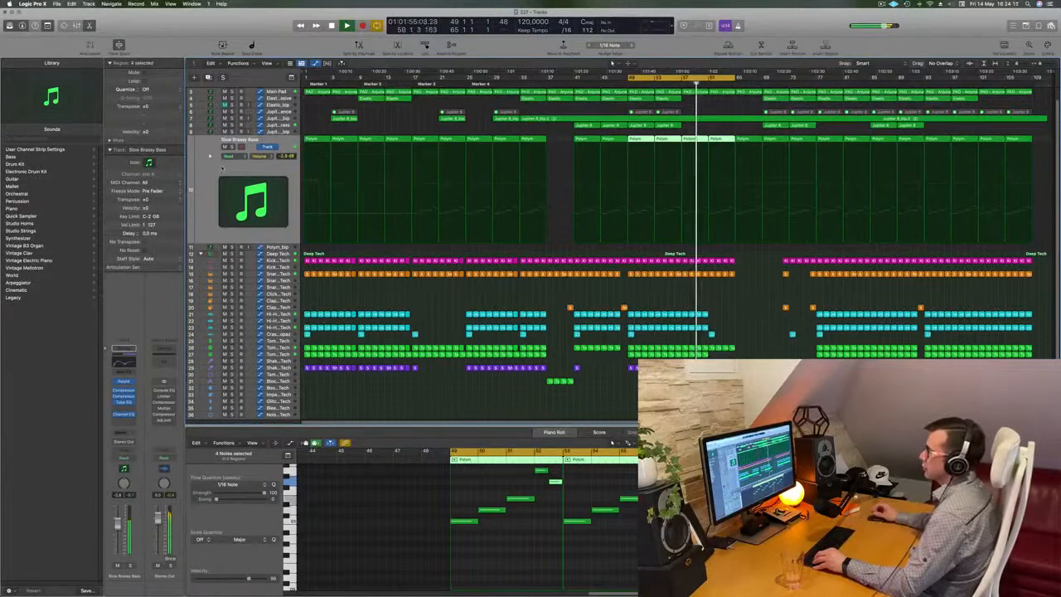
Step: Select the Pad Keys track and move the cycle range to bars 57 to 73 to hear its part
scroll(758, 118, "up", 3)
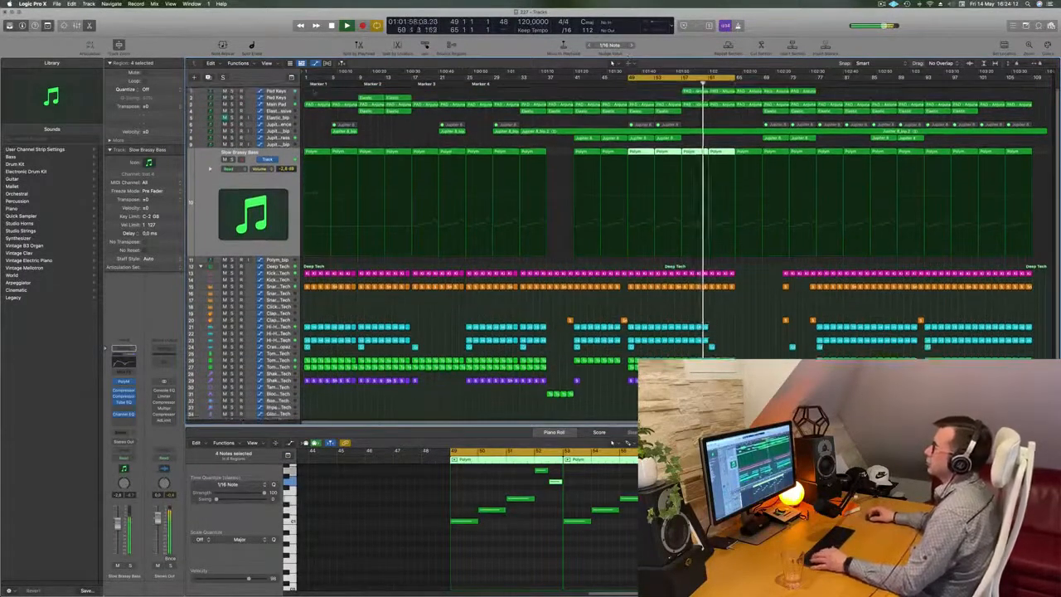
left_click(278, 92)
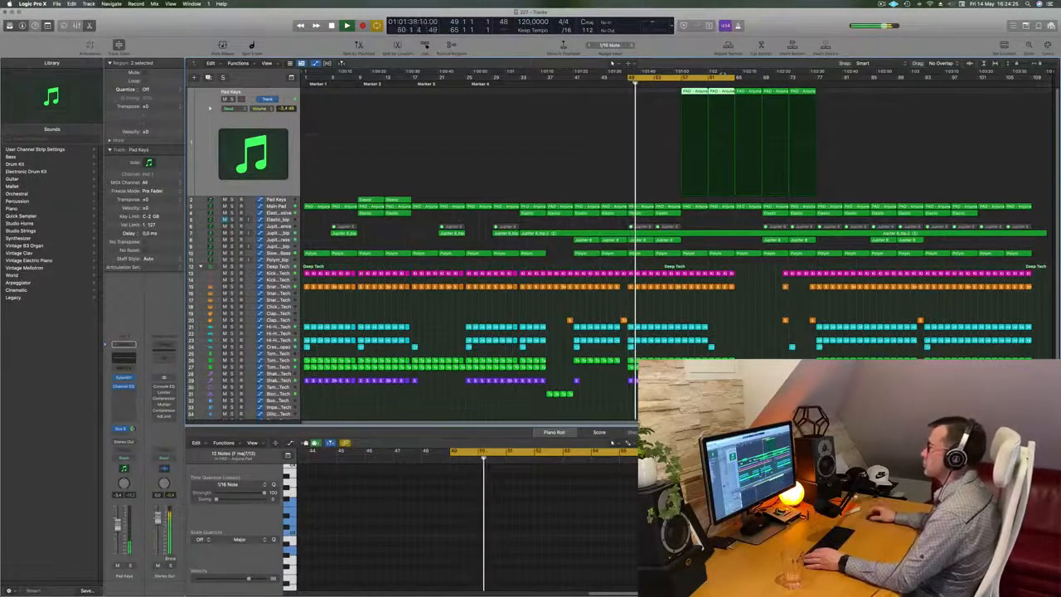
left_click_drag(688, 77, 792, 77)
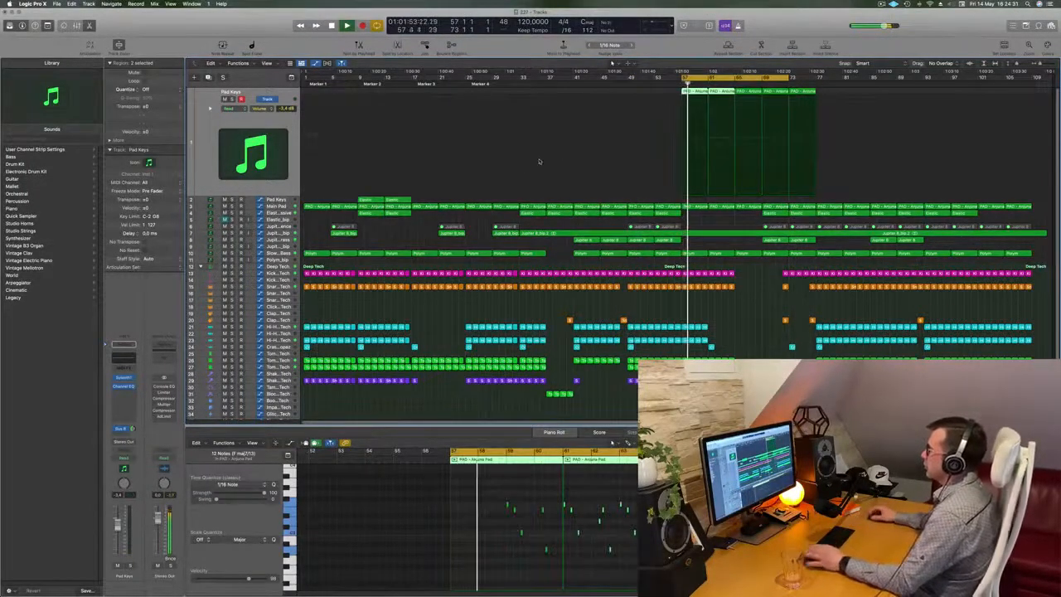
scroll(719, 227, "up", 2)
scroll(746, 311, "up", 2)
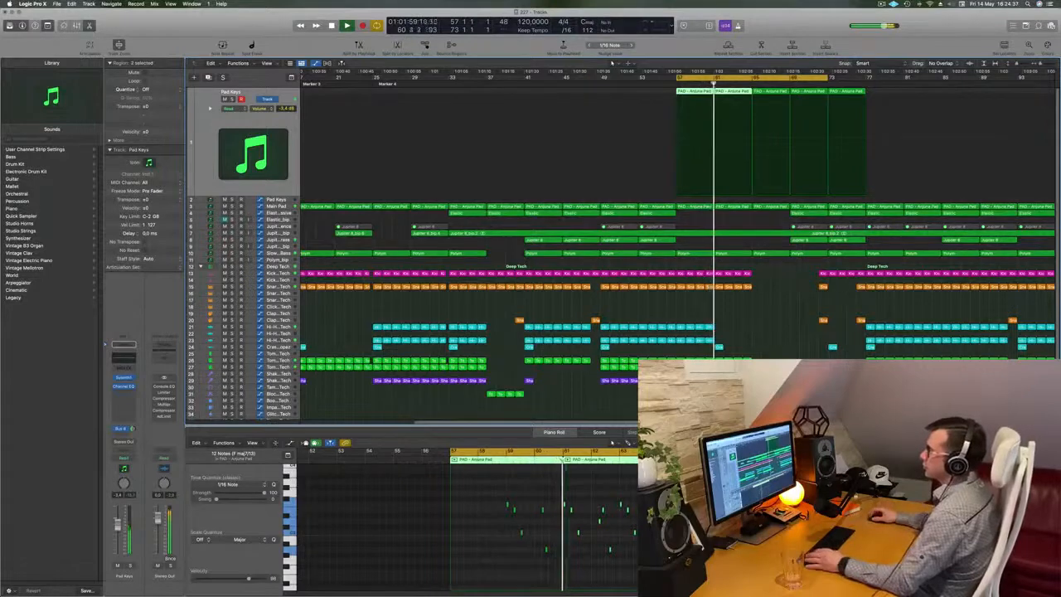
Step: Open the Sylenth1 instrument on the Pad Keys track and decline the offered version update
left_click(123, 377)
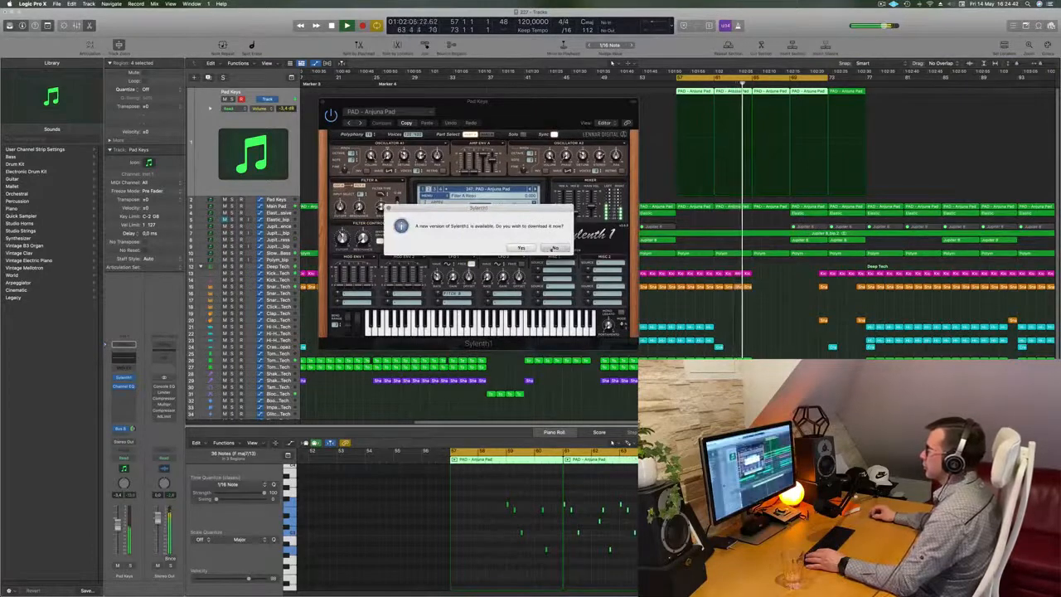
left_click(554, 247)
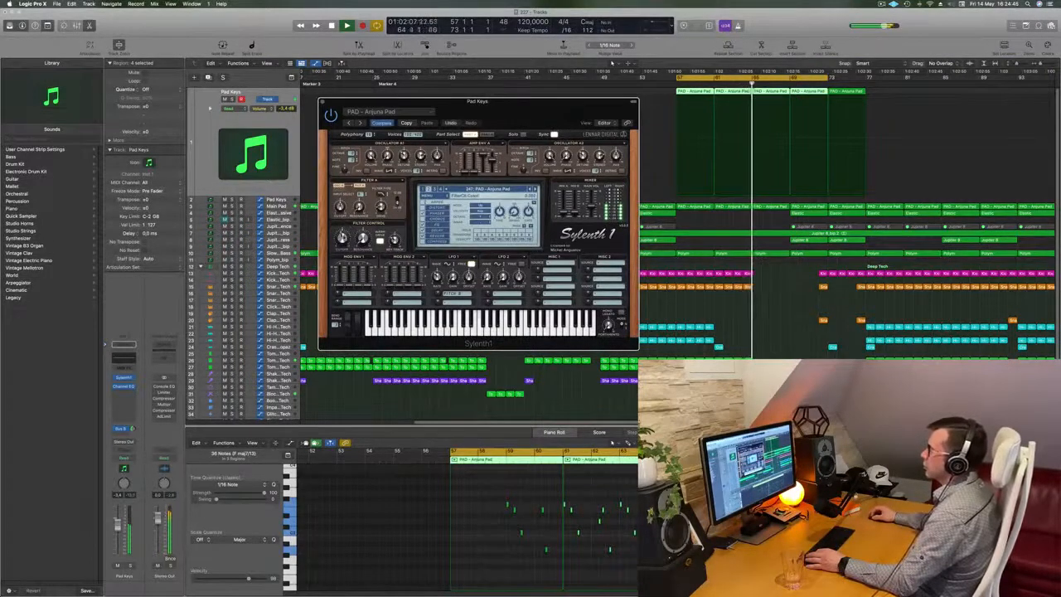
Step: Close the Sylenth1 window on the Pad Keys track and extend the cycle range to bar 77 for further listening
left_click_drag(541, 108, 557, 229)
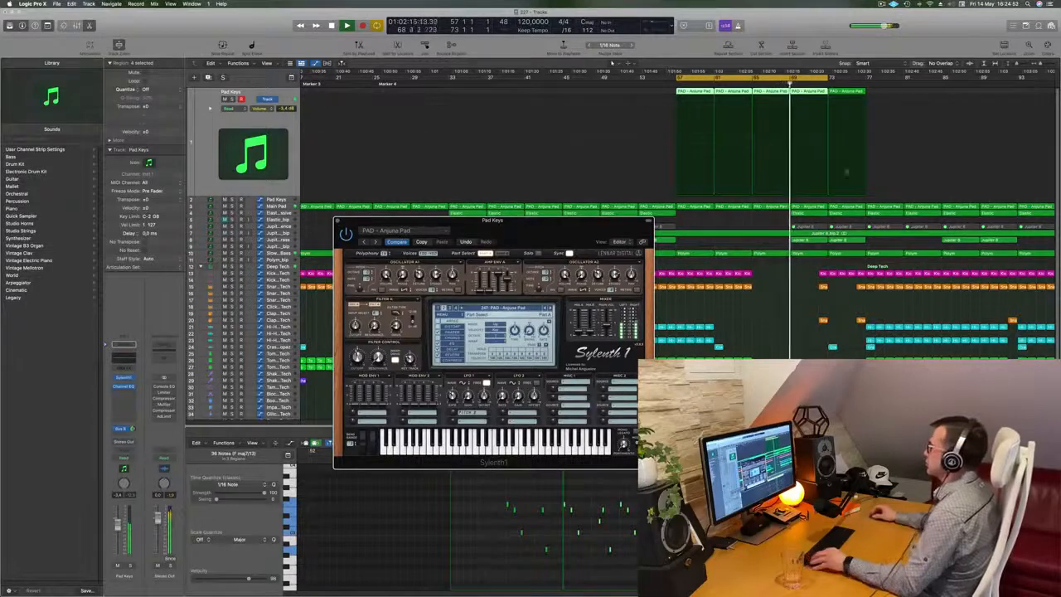
key("super+Left")
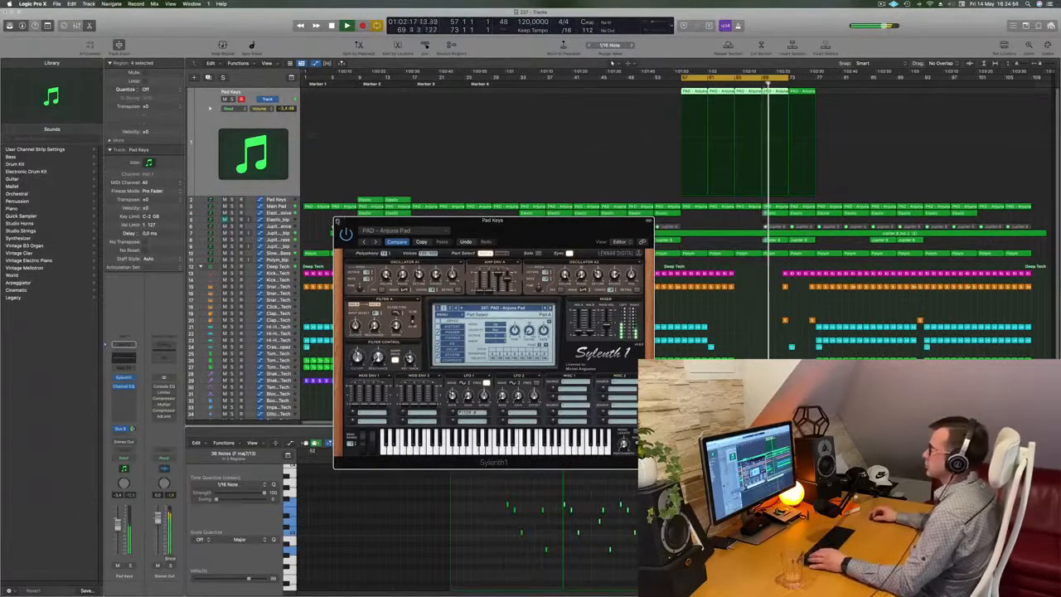
left_click(338, 221)
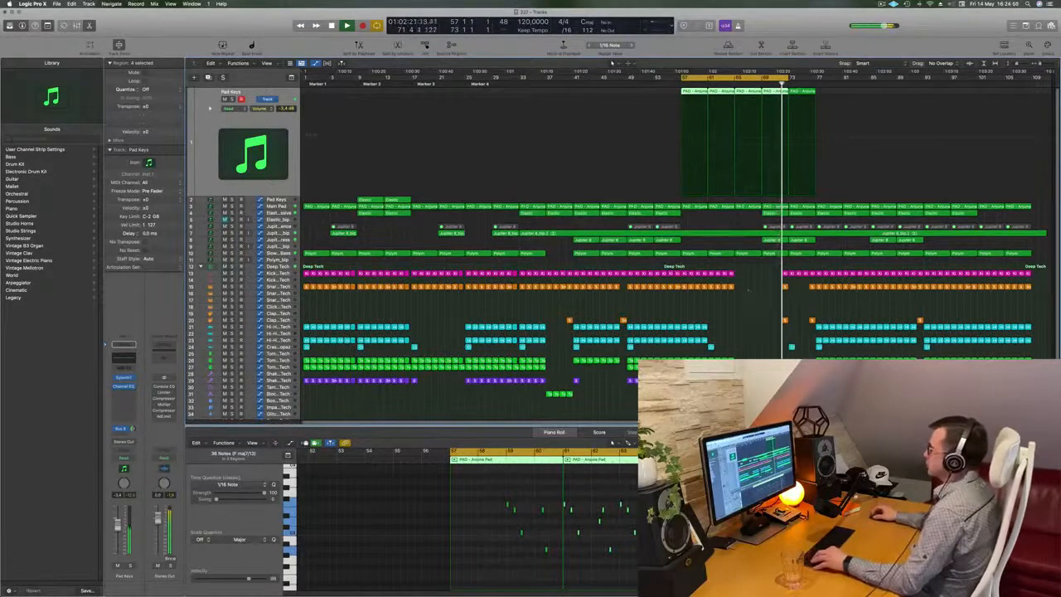
scroll(748, 292, "up", 5)
scroll(749, 292, "down", 5)
scroll(787, 315, "up", 2)
scroll(786, 315, "down", 2)
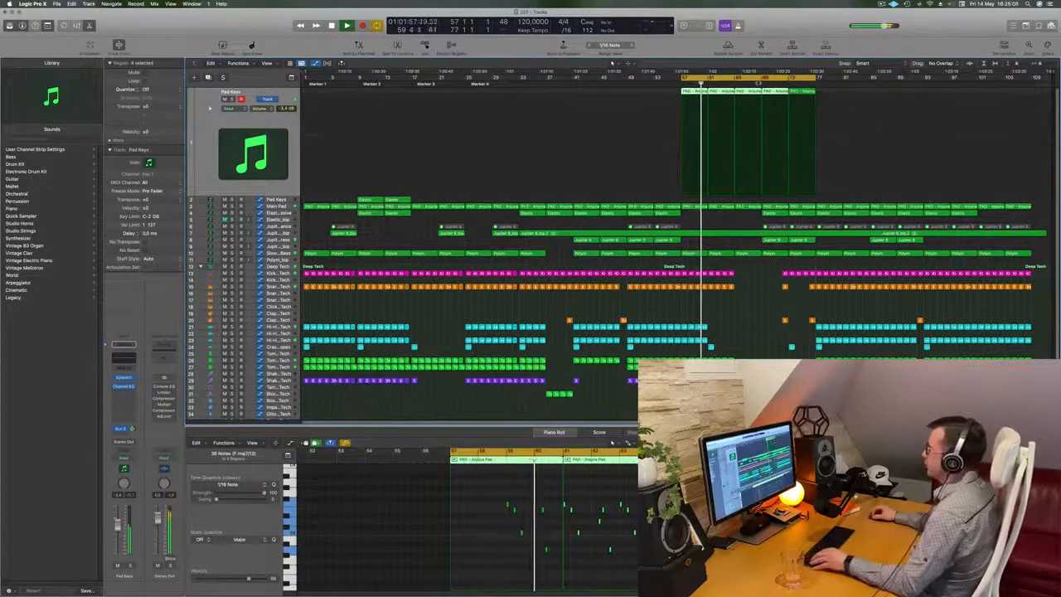
scroll(781, 304, "up", 2)
scroll(782, 305, "down", 2)
scroll(781, 305, "up", 1)
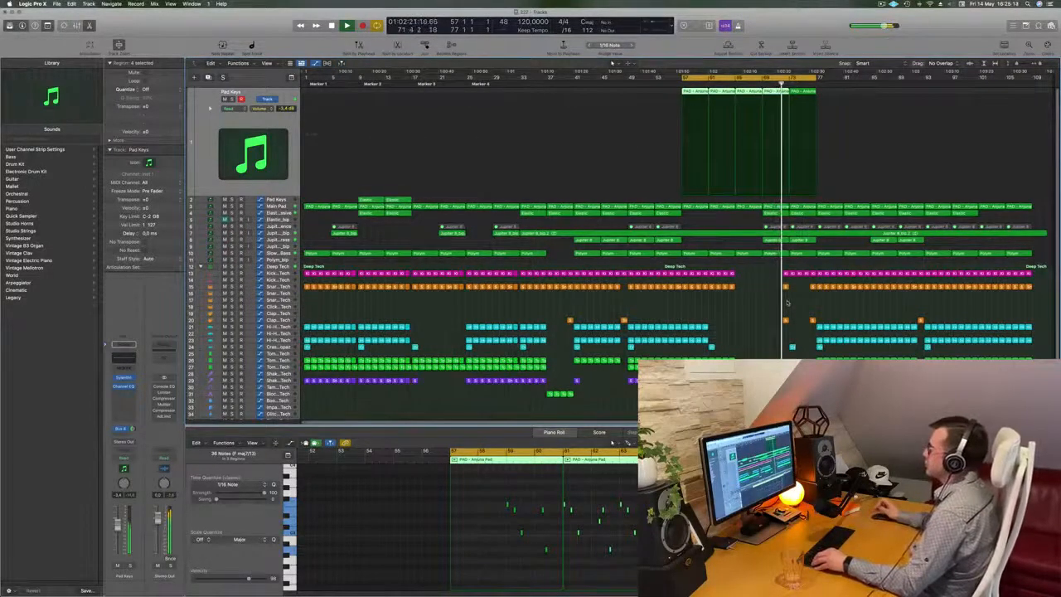
Step: Copy the last Pad Keys region to bar 77 and extend the cycle range to bar 81
key("super+Right")
key("super+Right")
key("super+Right")
key("super+Right")
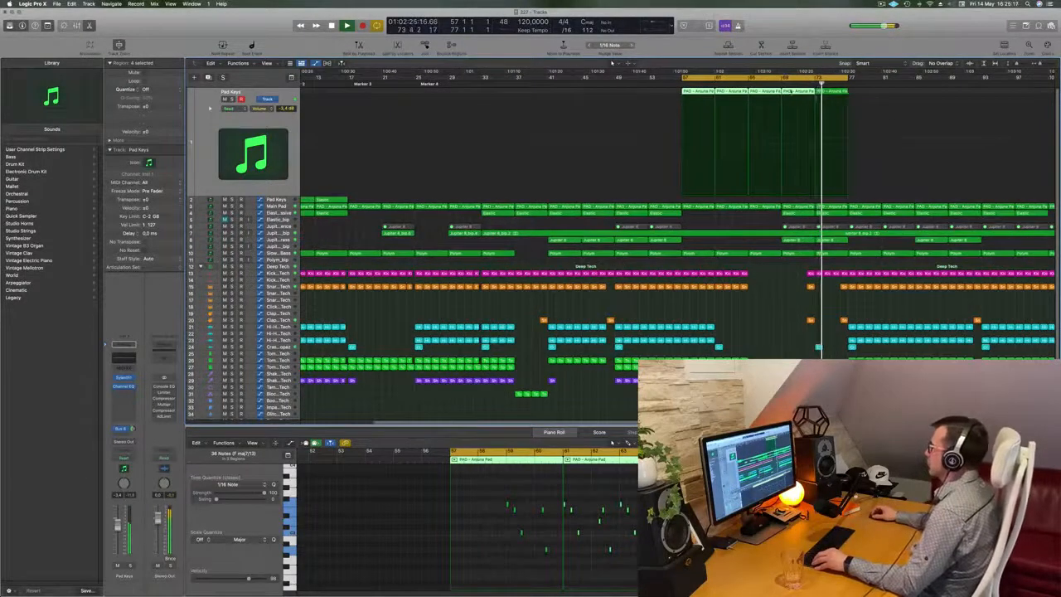
left_click(838, 91)
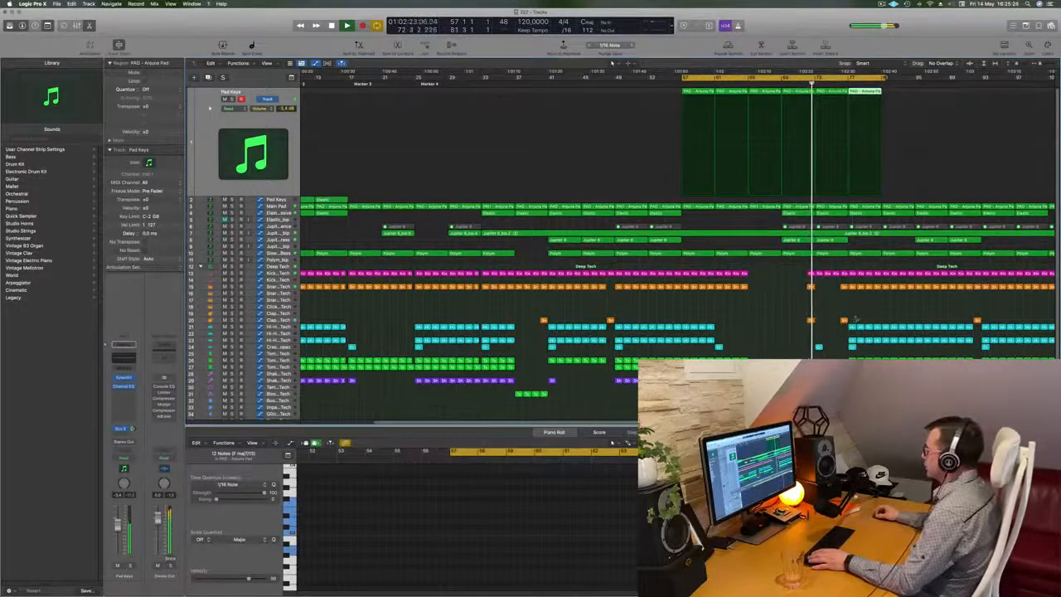
Step: Delete the regions on both hi-hat tracks from bar 77 to 81 and add a crash region at bar 77
left_click_drag(856, 318, 877, 342)
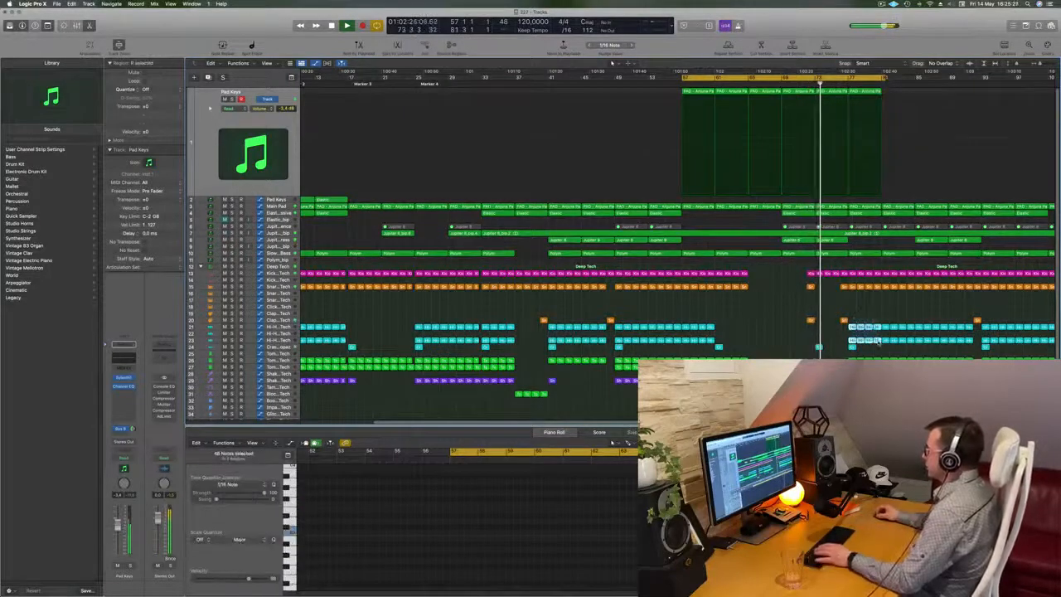
key("BackSpace")
key("Return")
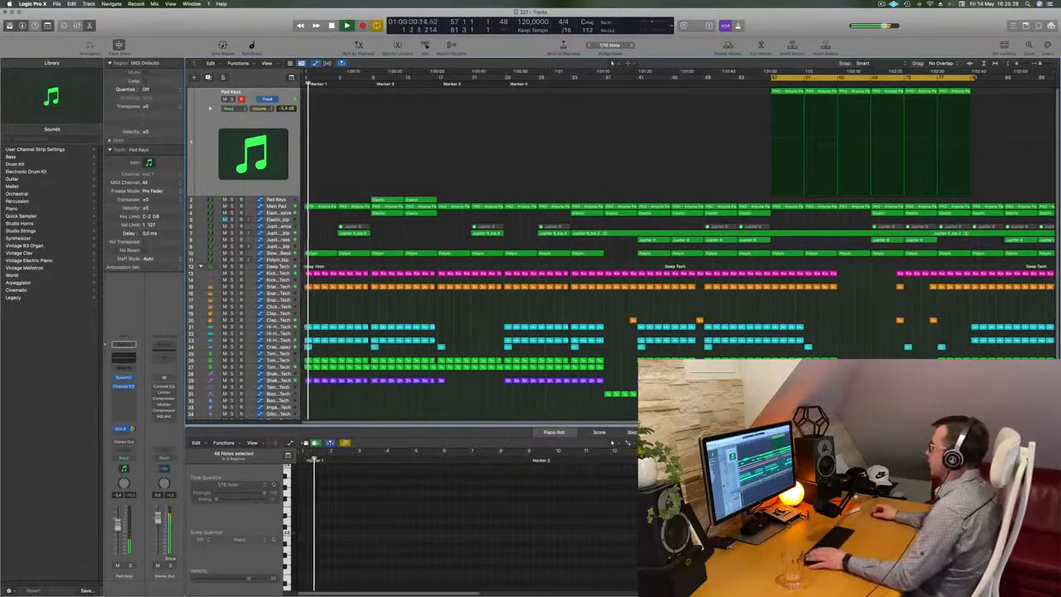
key("space")
key("space")
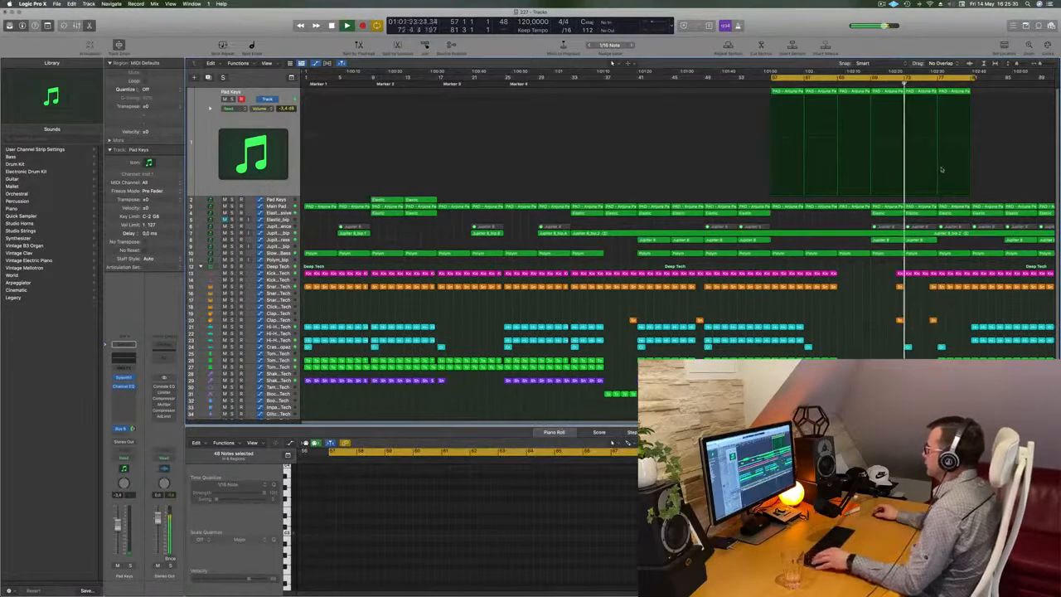
Step: Review the parts between bars 57 and 81, playing from bar 69 to check the Jupiter 8_bip audio track
scroll(897, 355, "right", 3)
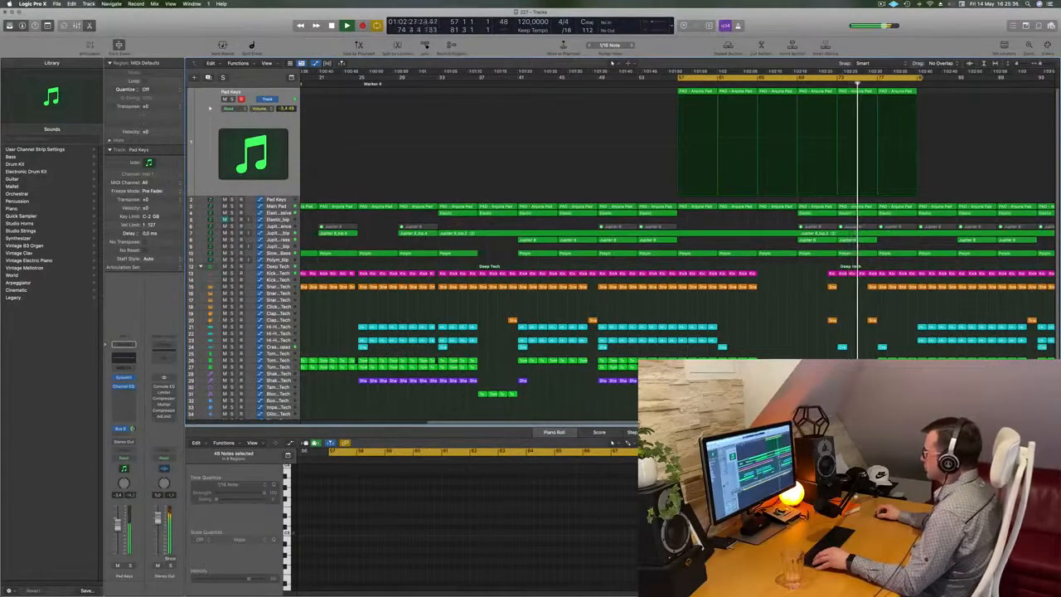
key("super+z")
left_click(834, 319)
scroll(834, 318, "left", 4)
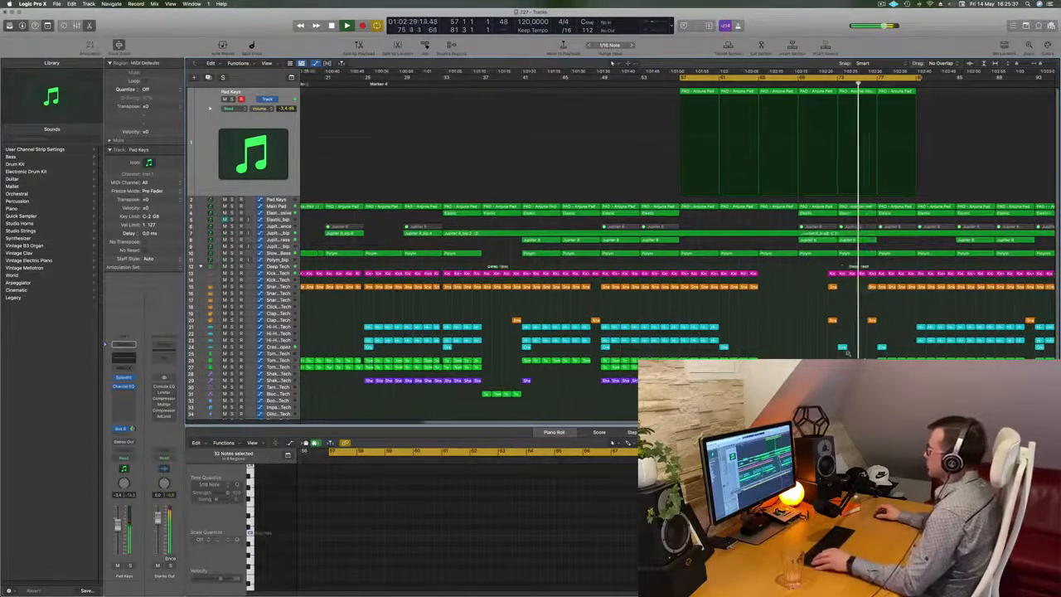
scroll(835, 318, "right", 3)
scroll(834, 316, "left", 3)
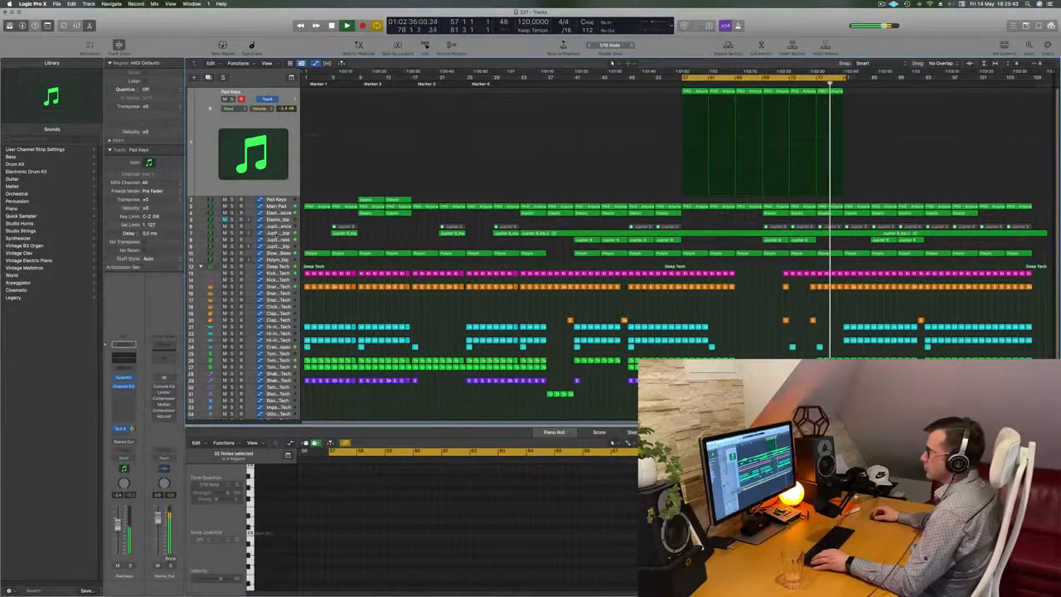
left_click(278, 233)
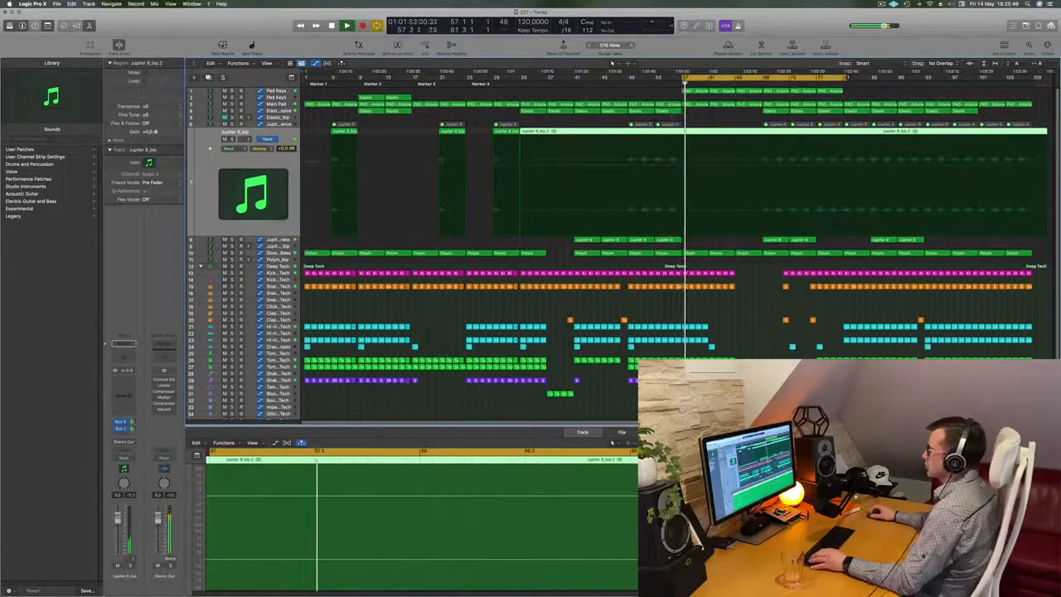
left_click(761, 83)
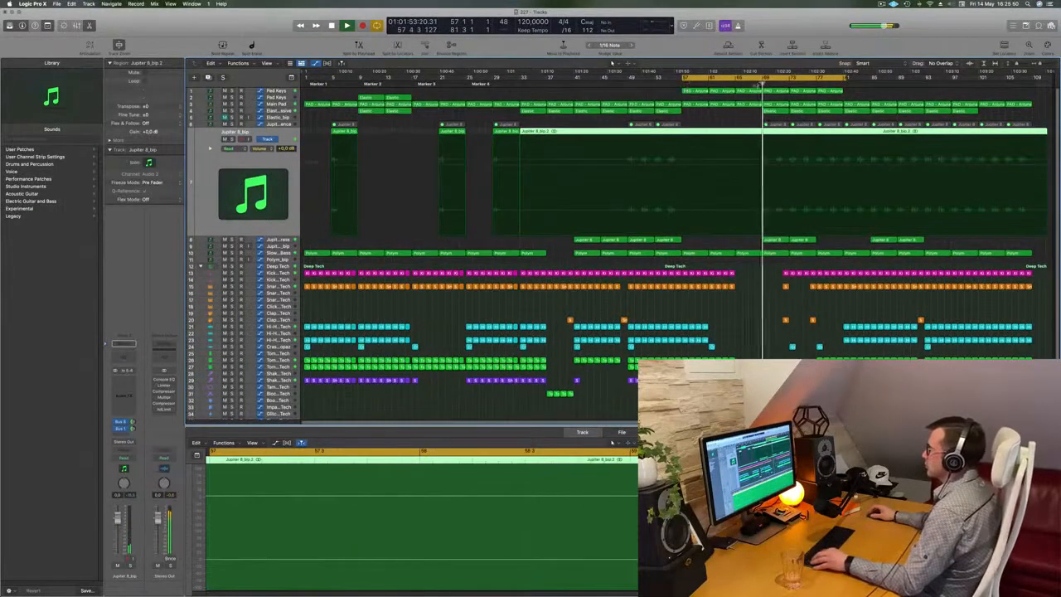
key("super+Right")
key("super+Left")
left_click(746, 122)
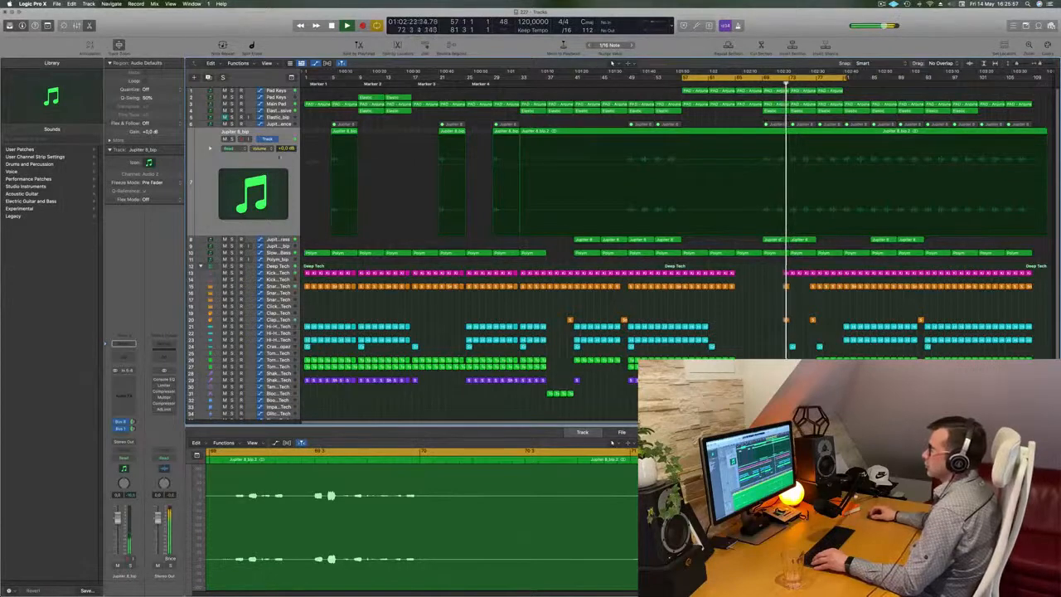
Step: Stop playback and delete the bounced Jupiter 8_bip audio track together with all its regions
left_click(249, 161)
key("space")
key("ctrl+m")
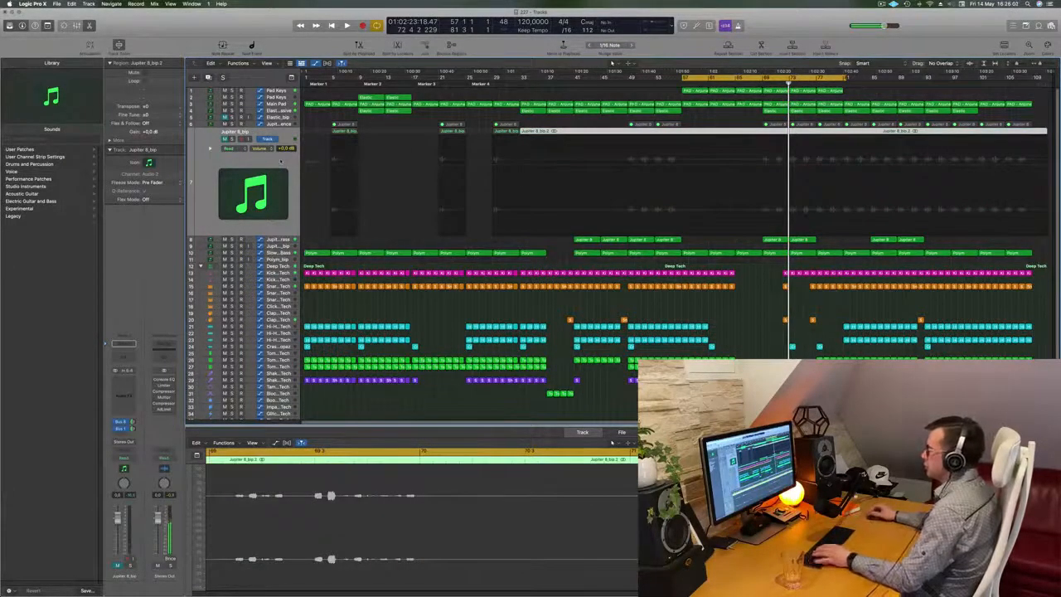
key("Delete")
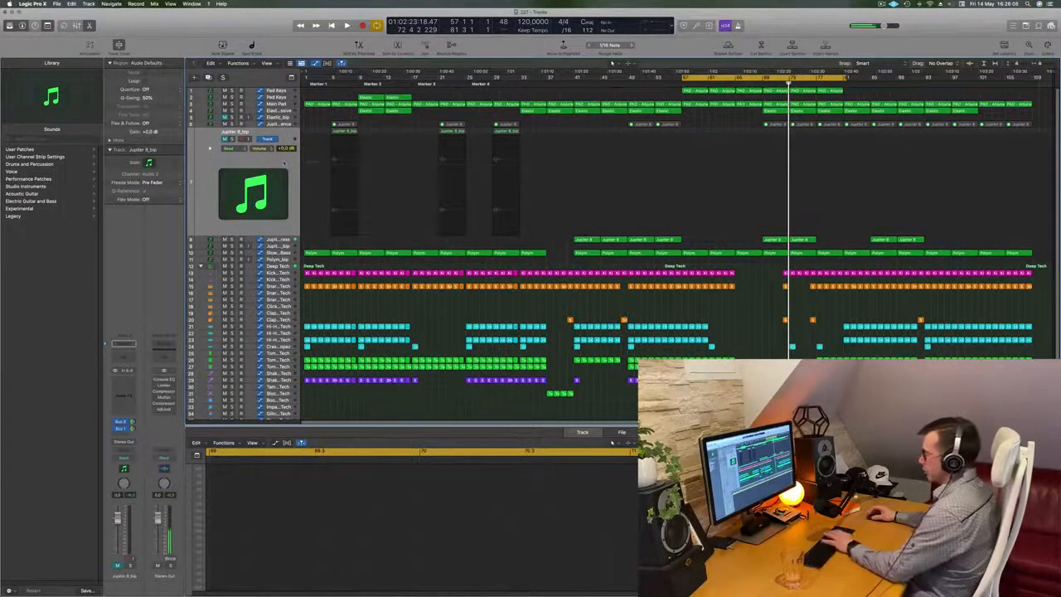
key("super+BackSpace")
key("Return")
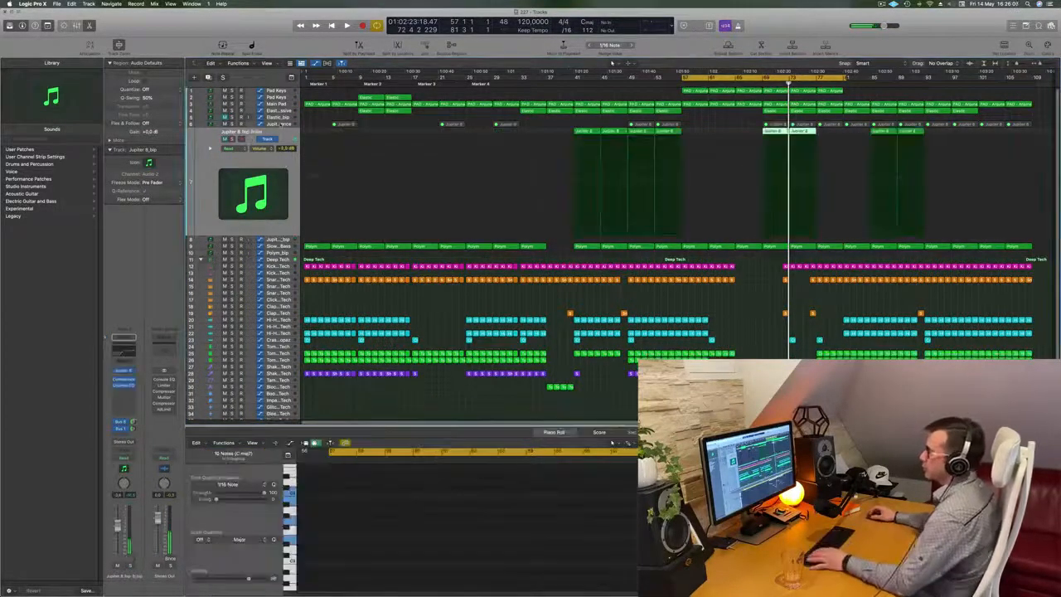
Step: Unmute all Jupiter 8 Sequence regions and delete the three between bars 69 and 81
left_click_drag(352, 130, 1036, 129)
right_click(1024, 124)
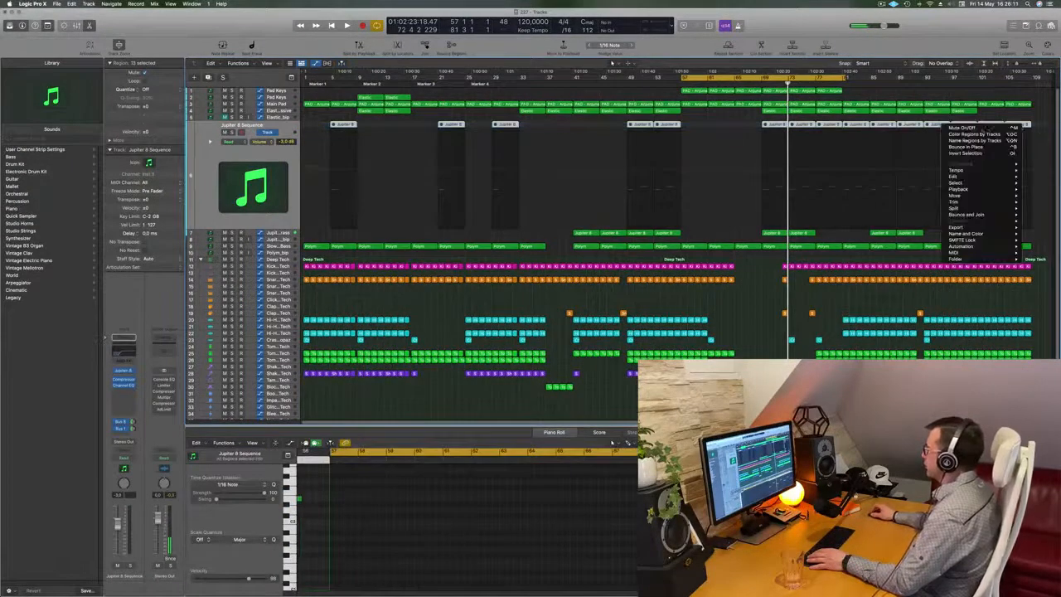
left_click(961, 127)
key("space")
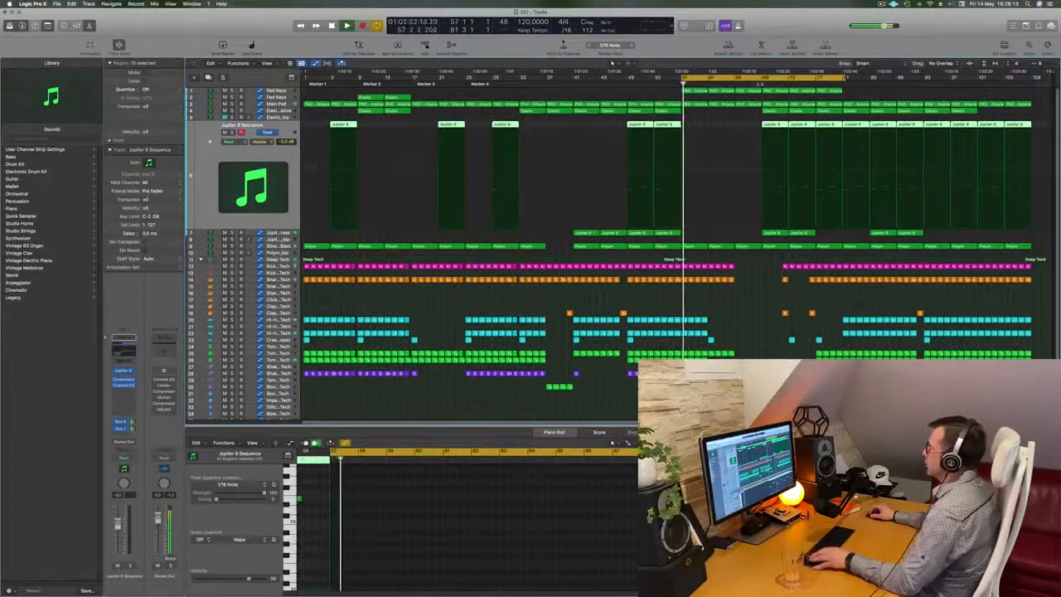
left_click_drag(749, 125, 833, 127)
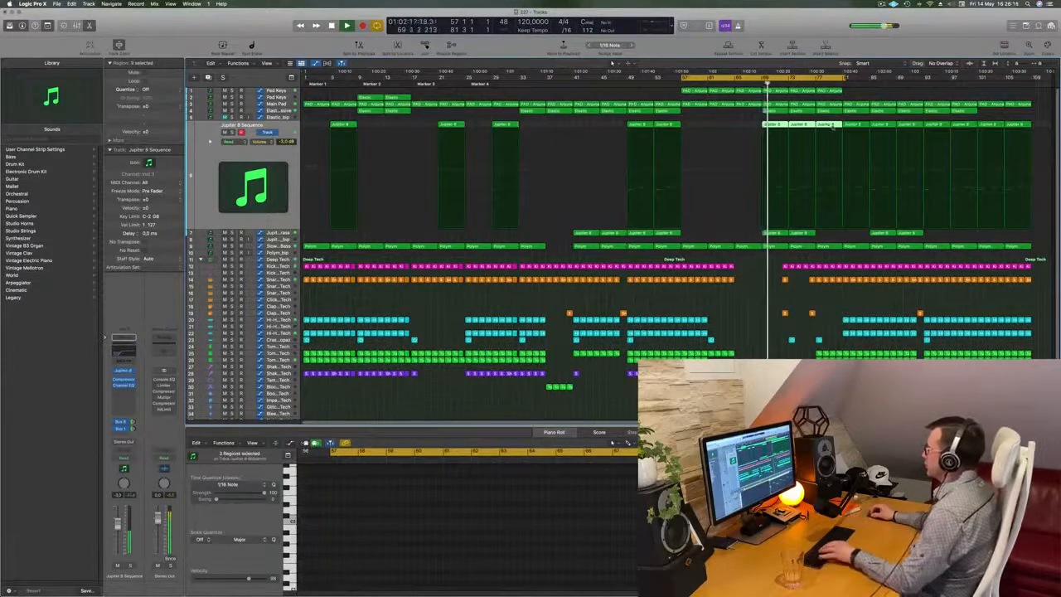
key("Delete")
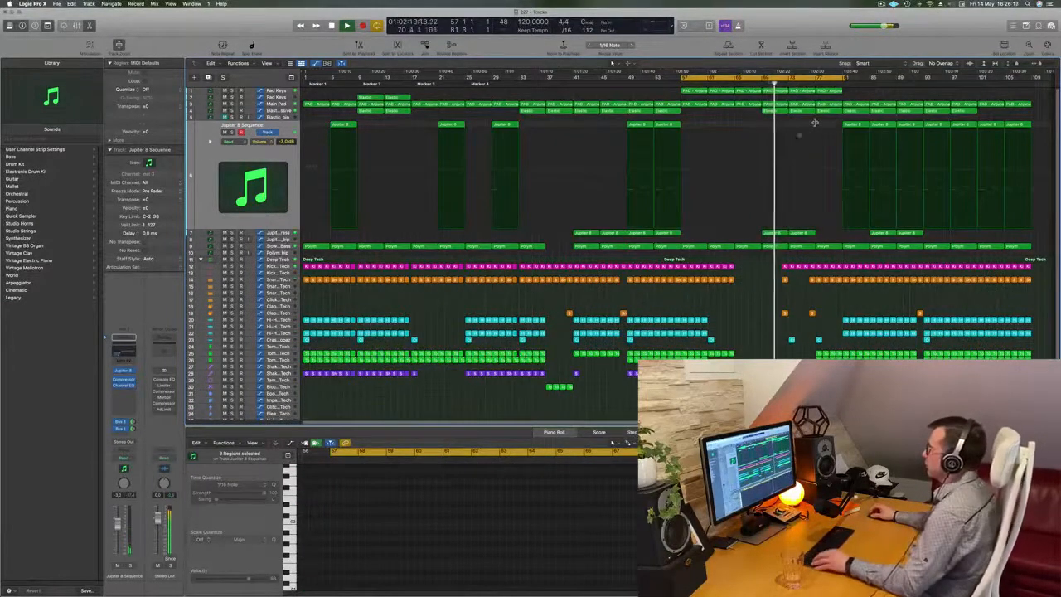
Step: Delete the two short snare fill regions in bar 76, just before the beat resumes at bar 77
key("super+Right")
key("super+Left")
key("super+Right")
key("super+Right")
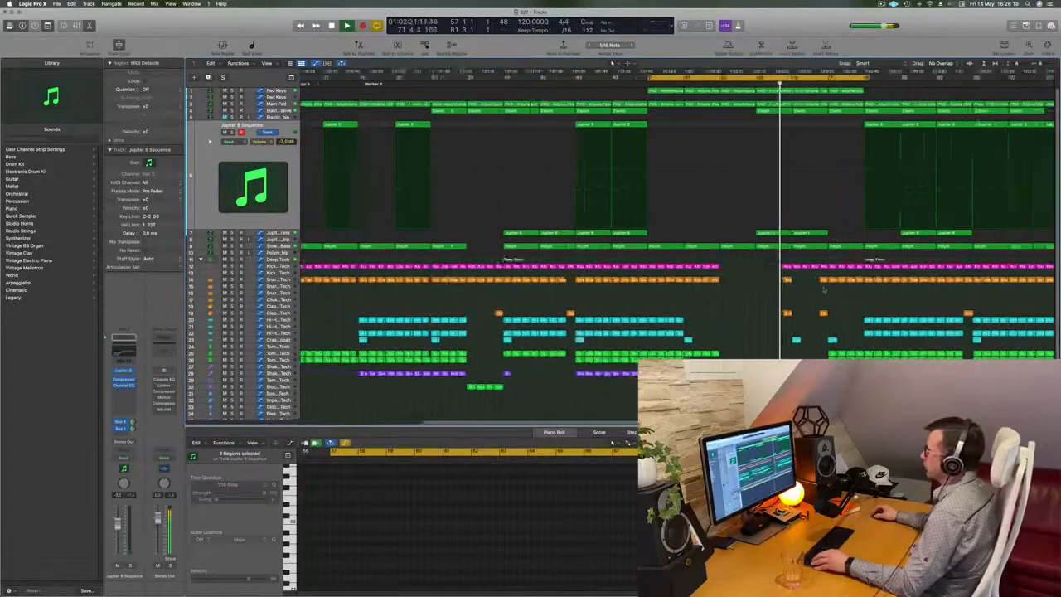
key("super+Left")
key("super+Left")
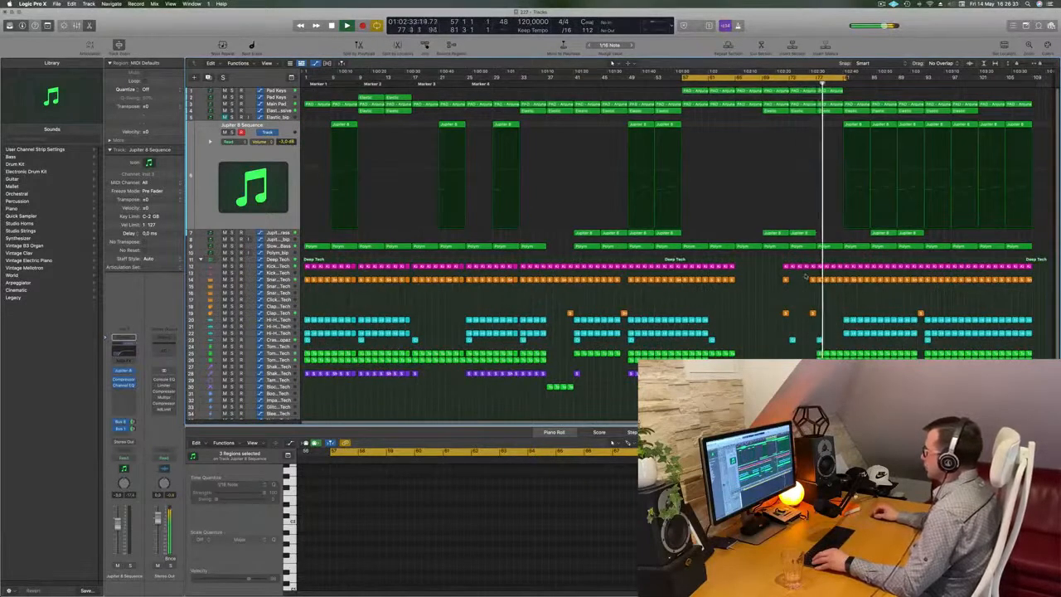
key("Delete")
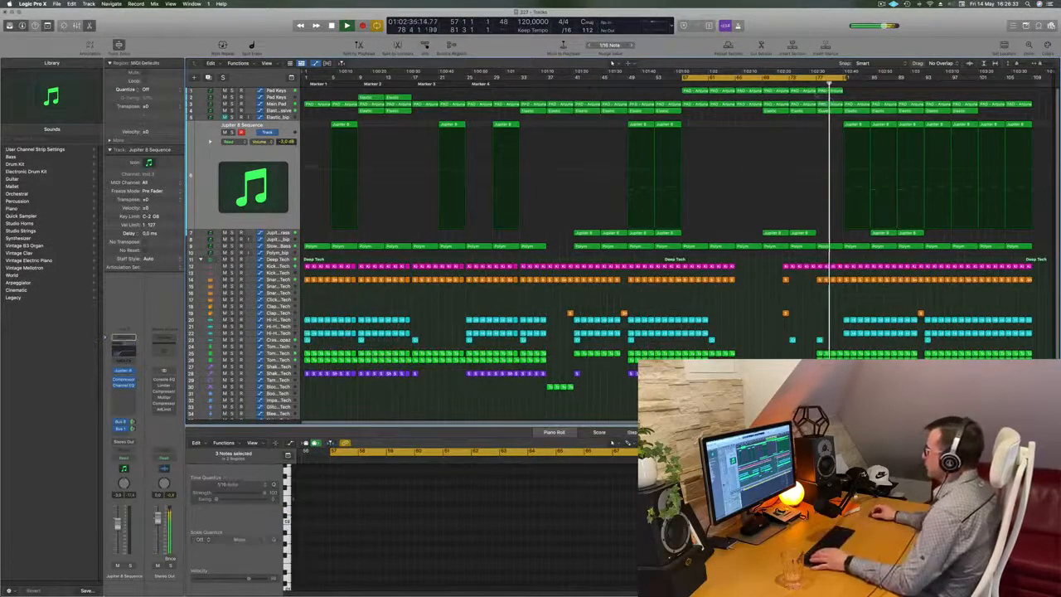
Step: Replace the Kick 1 region in bar 76 with a copy of the bar 75 region and listen to the section
scroll(828, 300, "up", 5)
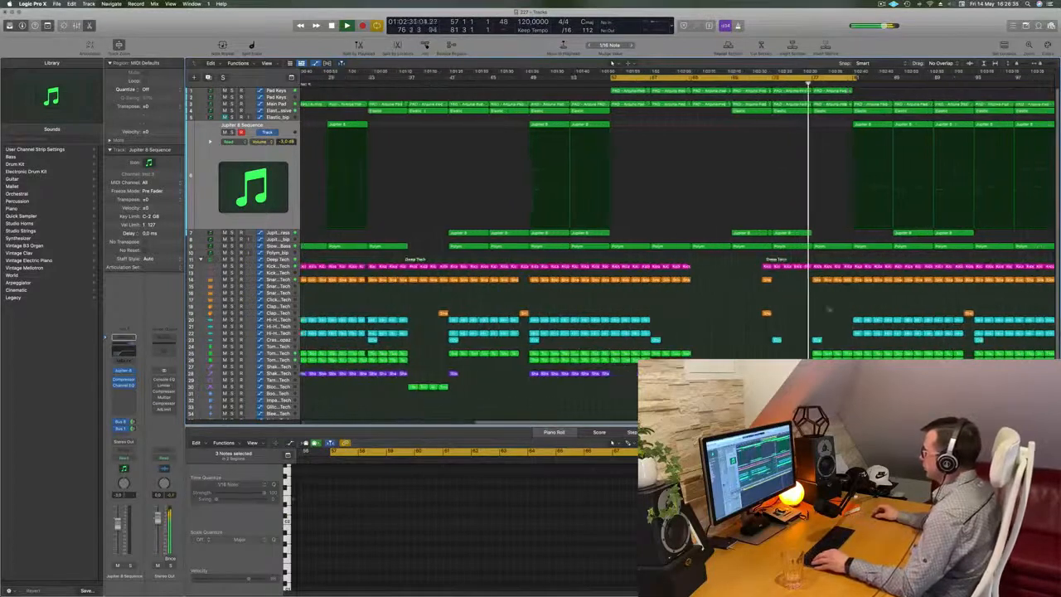
left_click(807, 267)
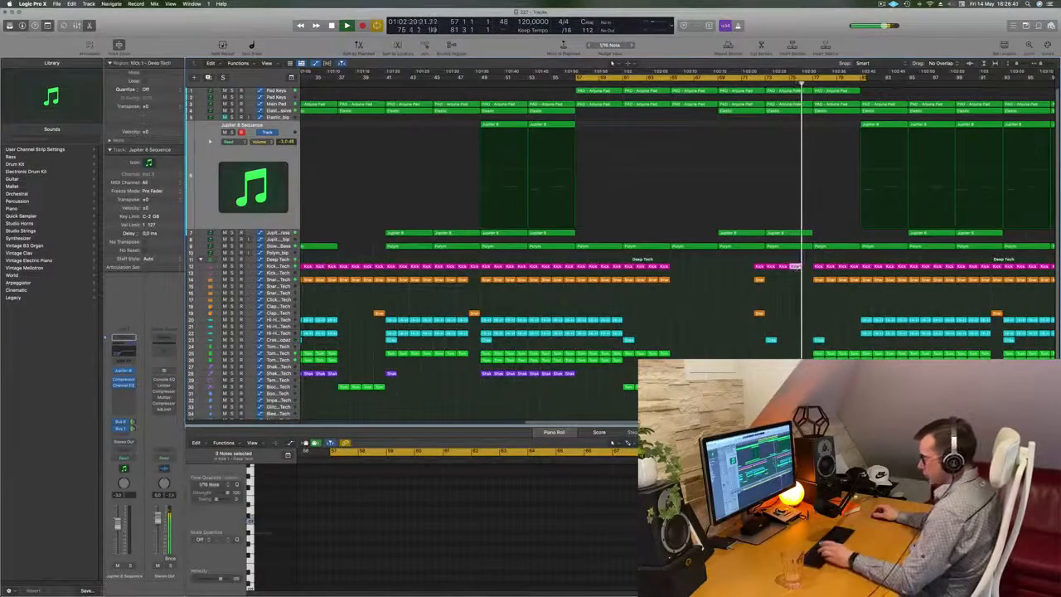
scroll(797, 274, "down", 5)
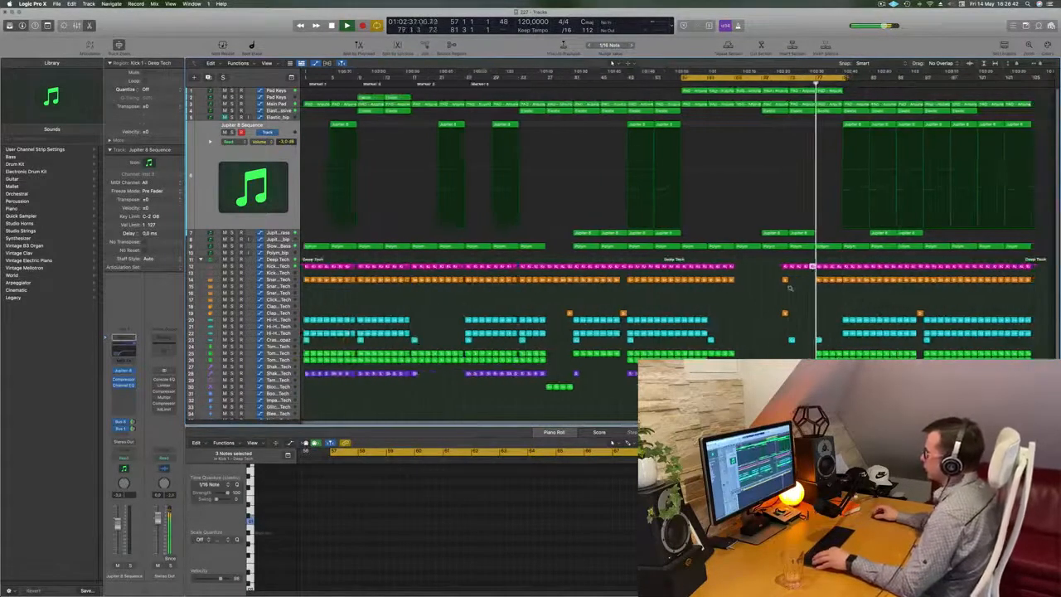
scroll(842, 306, "down", 3)
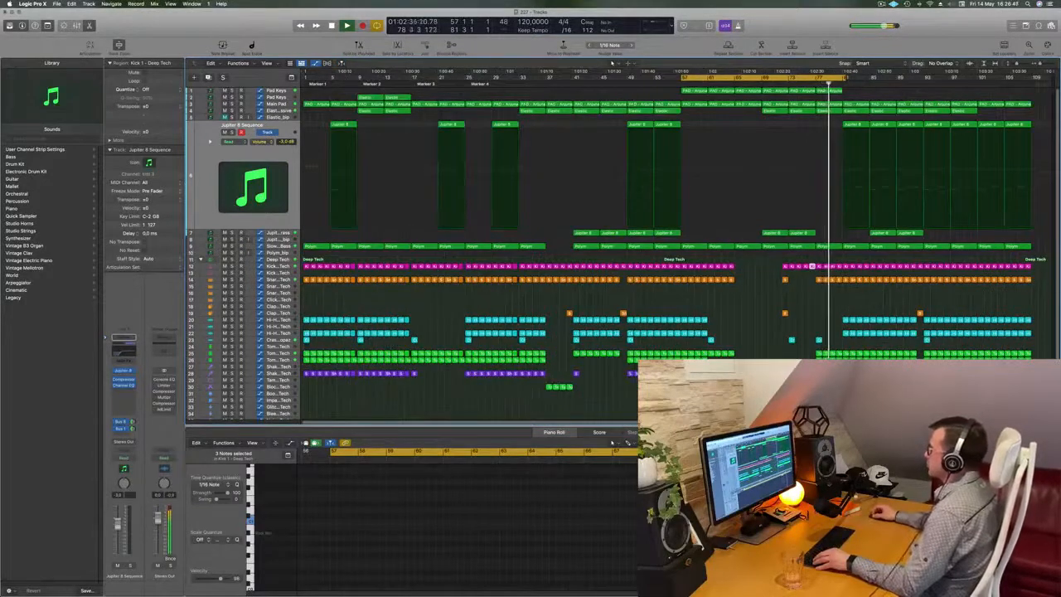
scroll(810, 117, "up", 3)
scroll(817, 114, "down", 3)
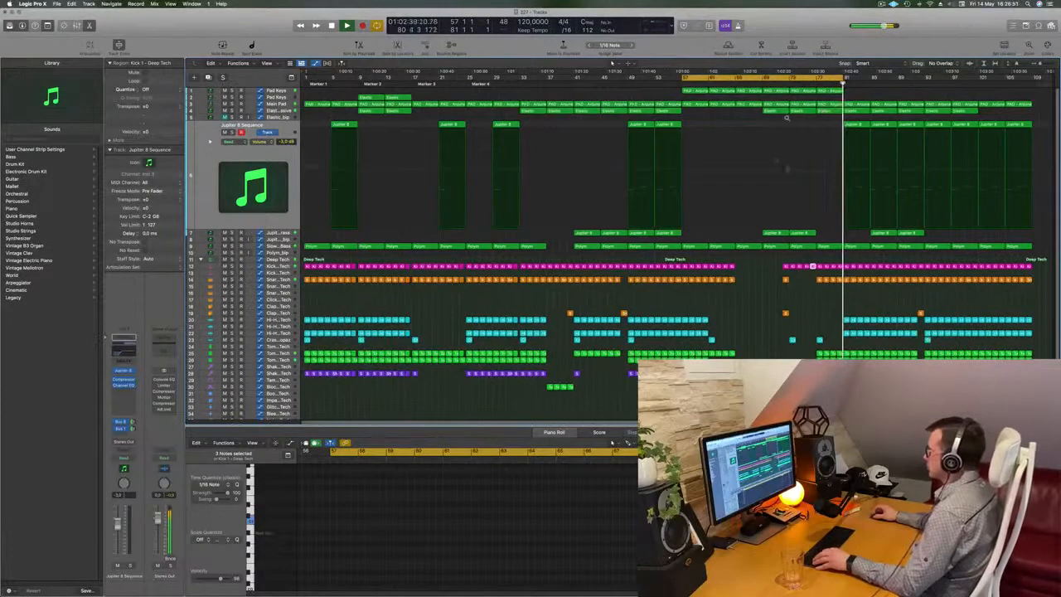
Step: Delete the kick, snare and tom regions in bar 80 to leave a drum gap before bar 81
key("shift+space")
scroll(860, 319, "up", 1)
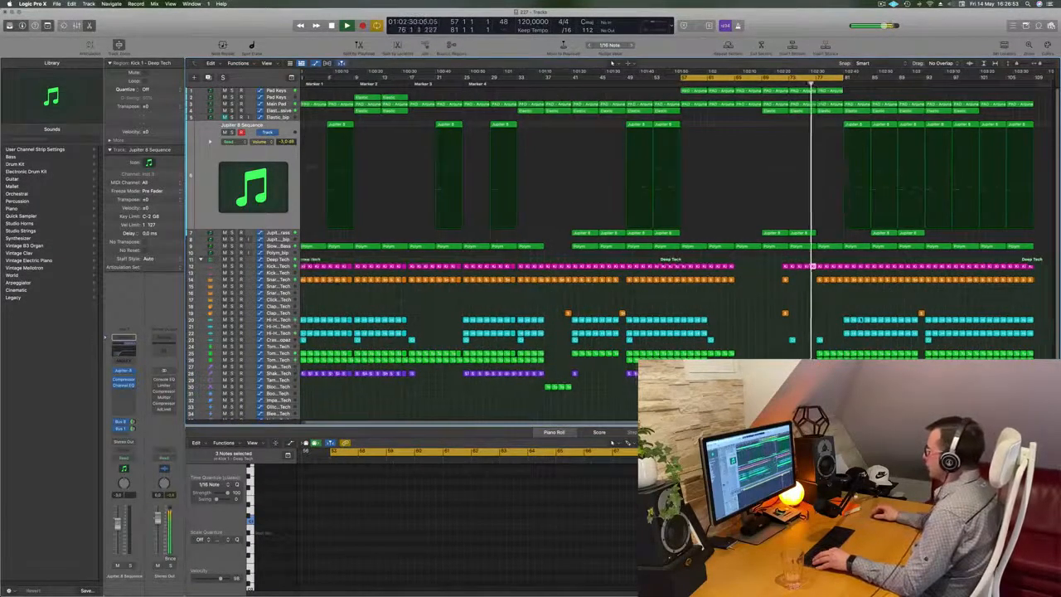
scroll(812, 114, "up", 3)
left_click_drag(888, 262, 883, 363)
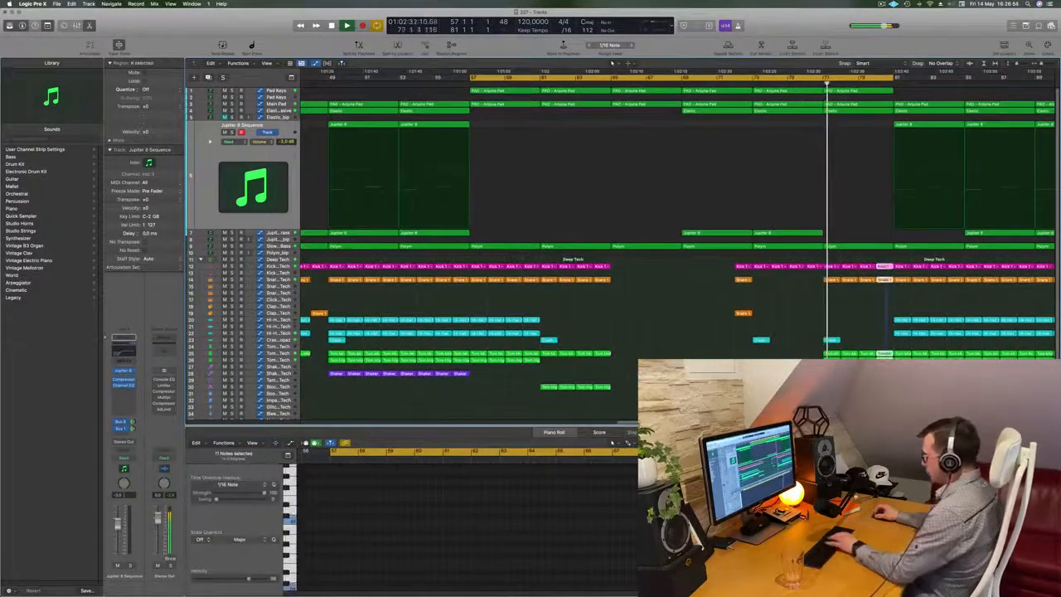
key("Delete")
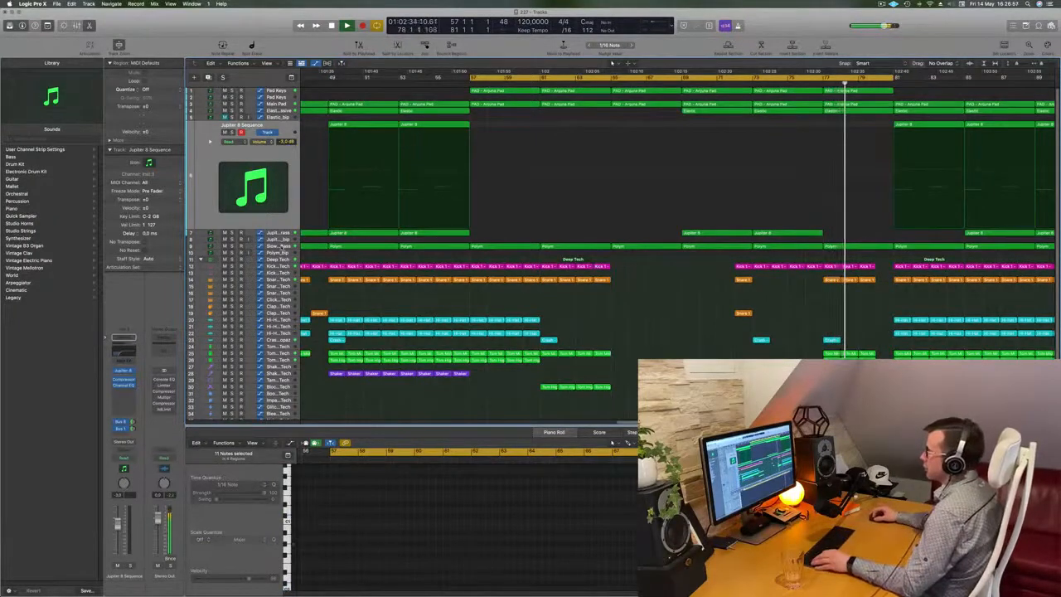
Step: Split the Slow Bass region at bar 80 with the Split option for crossing notes and delete its final bar before bar 81
left_click(877, 247)
left_click(875, 246)
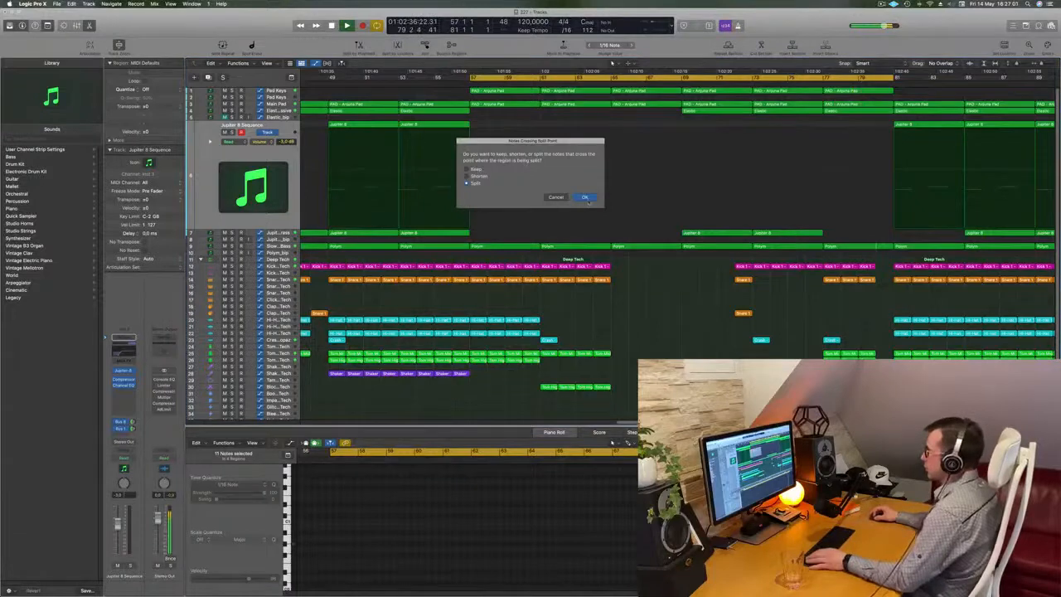
left_click(585, 196)
key("Delete")
key("space")
key("space")
key("super+Left")
key("super+Left")
key("super+Left")
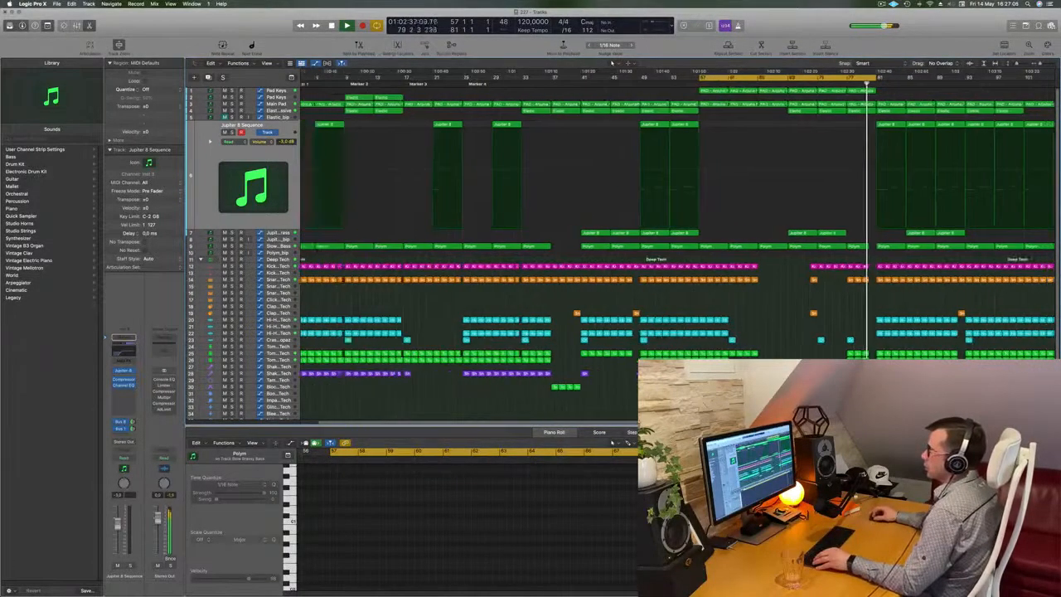
Step: Split the last Elastic - Massive region before bar 81 at bar 80 and remove its final bar
left_click(283, 112)
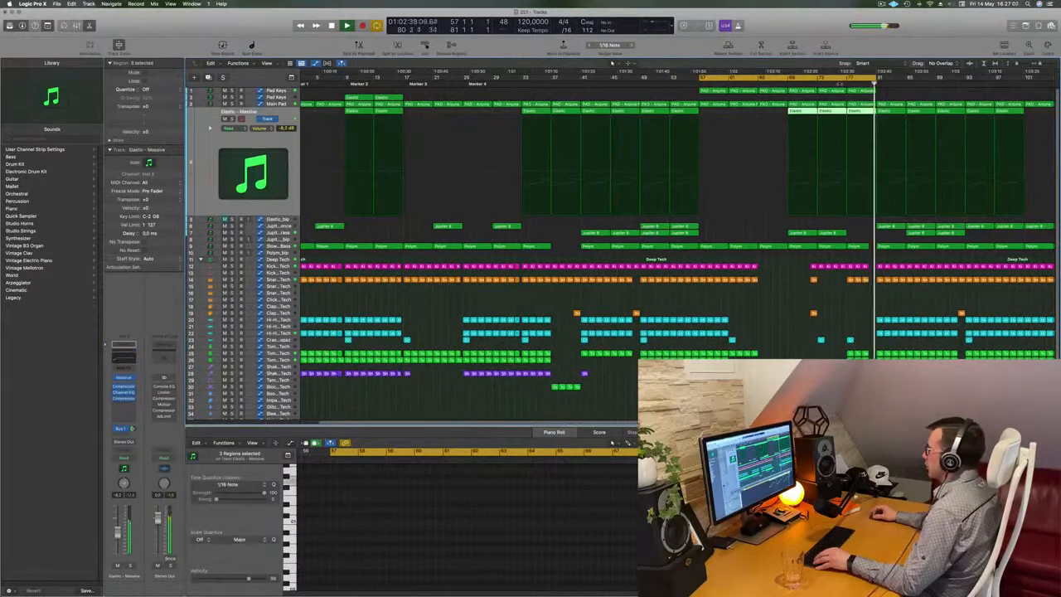
left_click(839, 84)
scroll(867, 117, "right", 8)
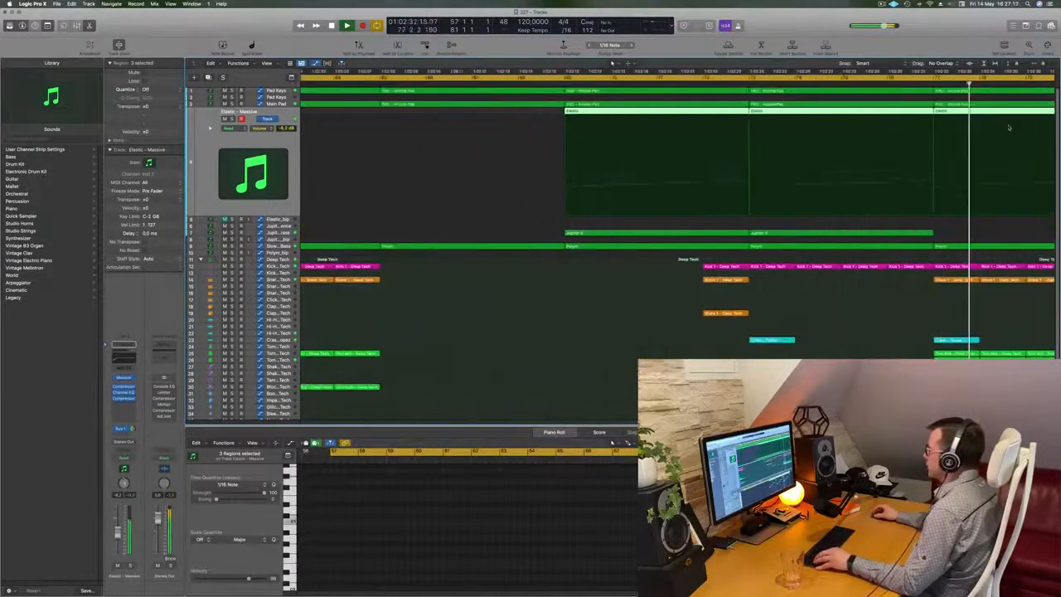
scroll(1009, 128, "right", 4)
key("space")
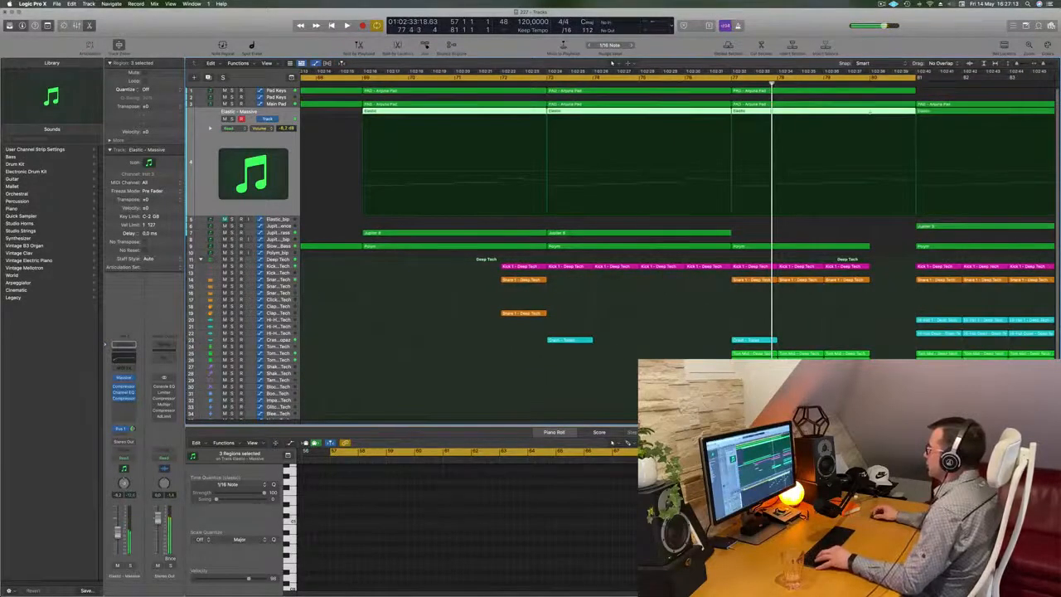
left_click(869, 112)
scroll(870, 114, "left", 6)
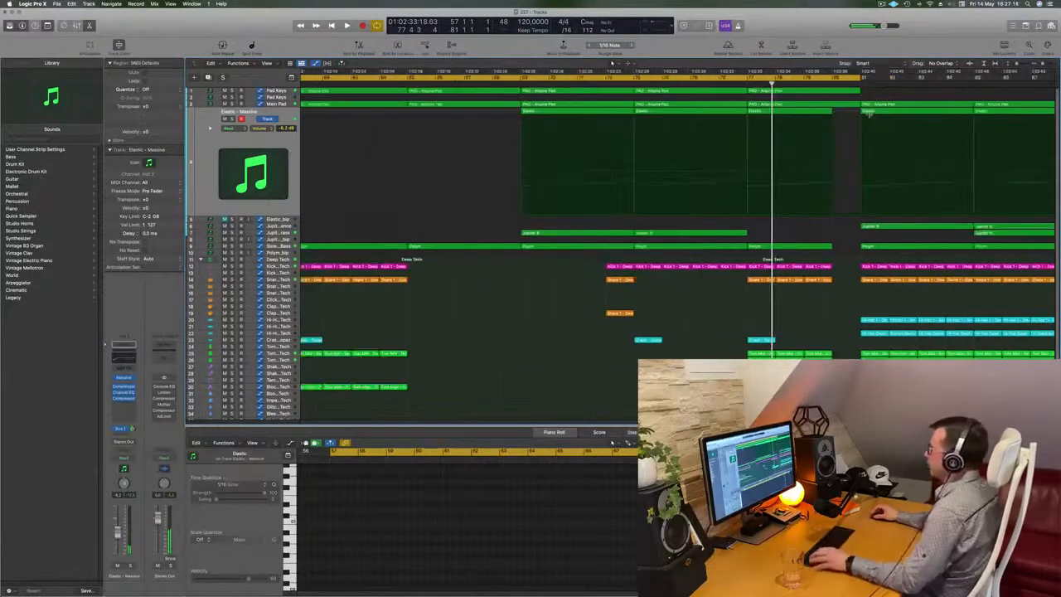
Step: Listen to the transition into bar 81, briefly soloing the Main Pad and checking the Pad Keys track
key("space")
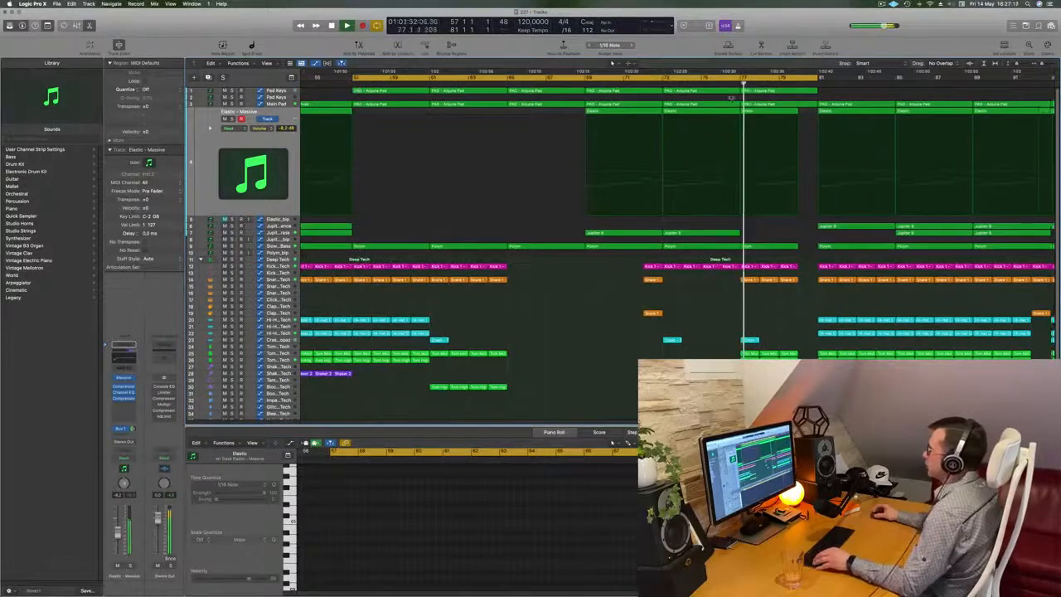
key("Up")
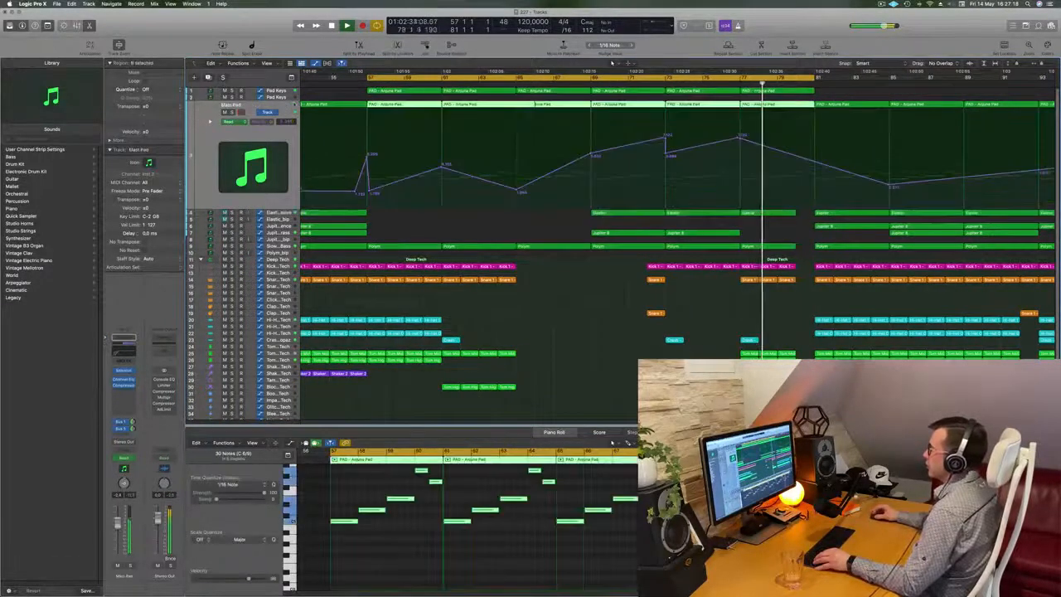
key("s")
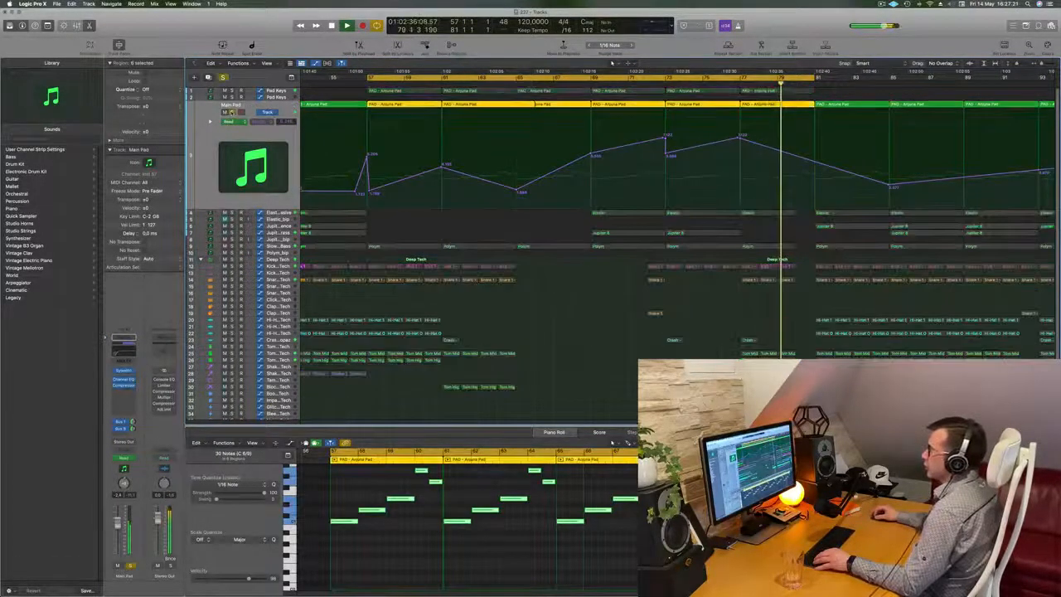
key("s")
key("Up")
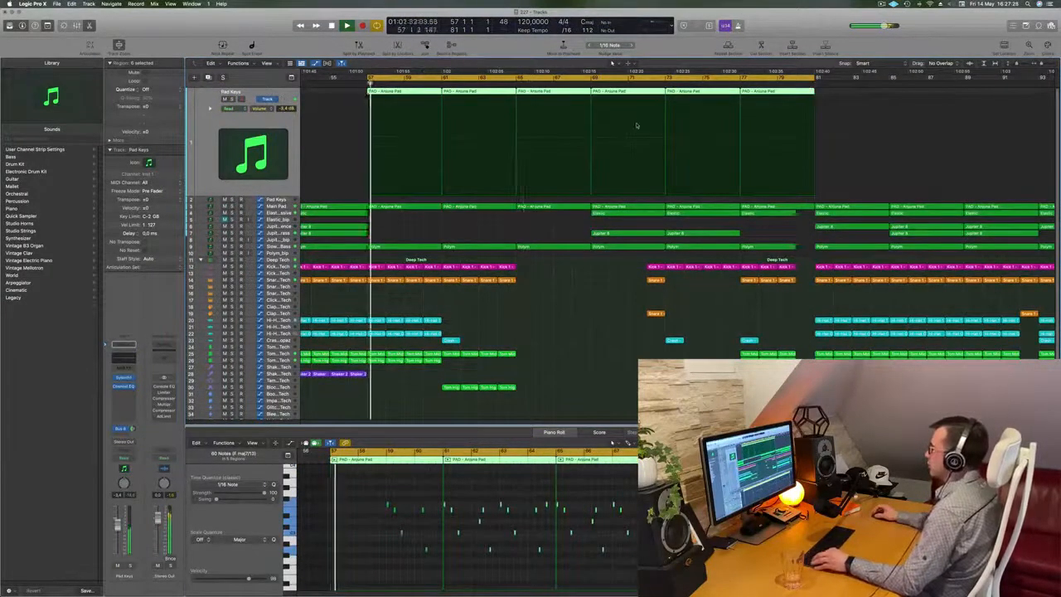
key("super+Left")
key("super+Left")
key("super+Left")
left_click(792, 83)
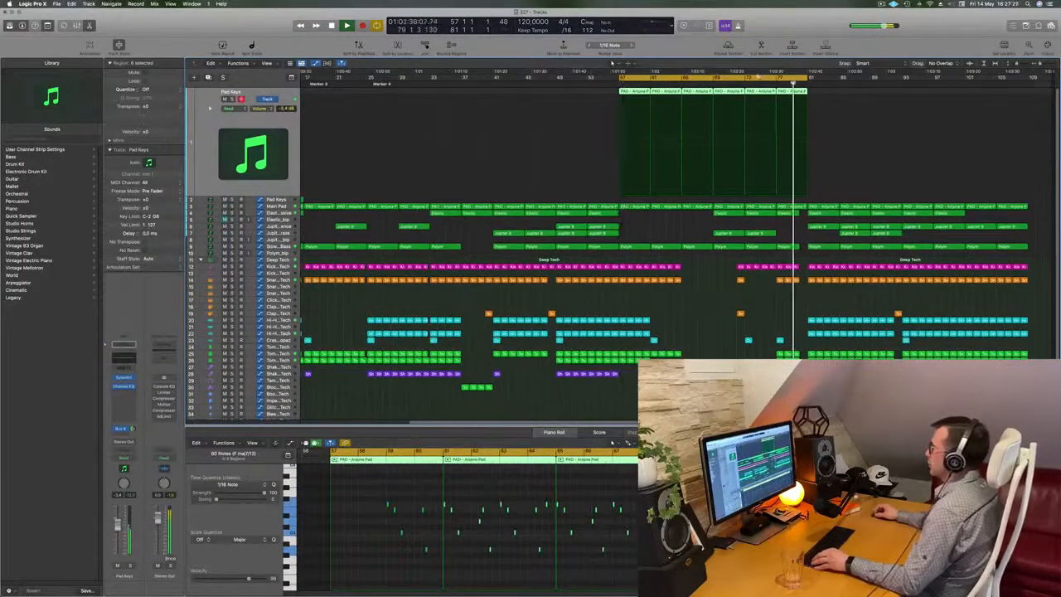
Step: Move the cycle range to bars 81 to 105 and listen to the start of the final section
left_click_drag(700, 79, 888, 78)
scroll(906, 163, "up", 5)
scroll(800, 194, "down", 7)
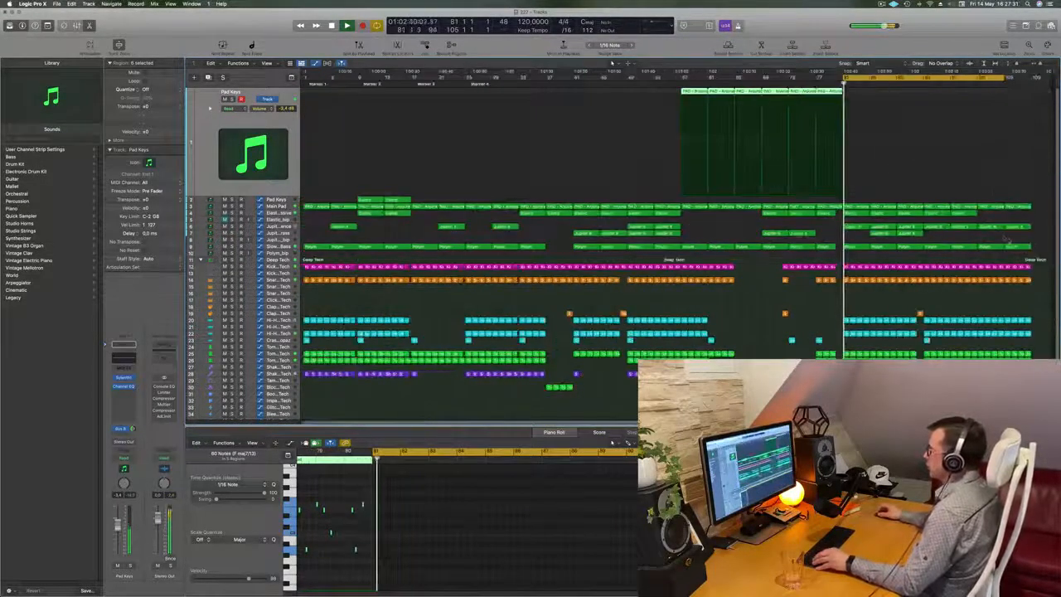
scroll(678, 214, "up", 5)
scroll(678, 214, "right", 6)
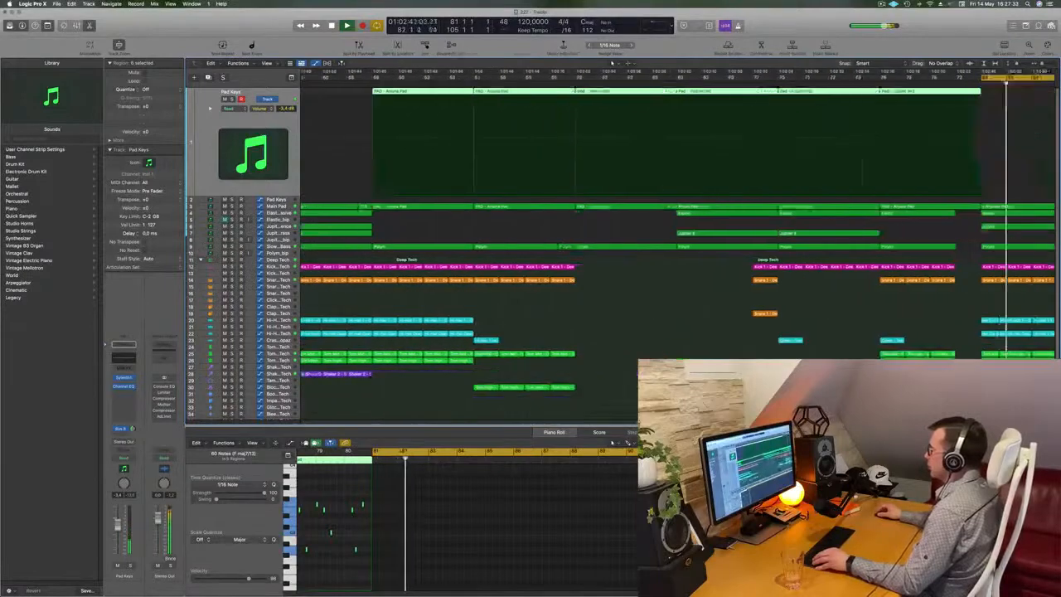
scroll(867, 233, "down", 6)
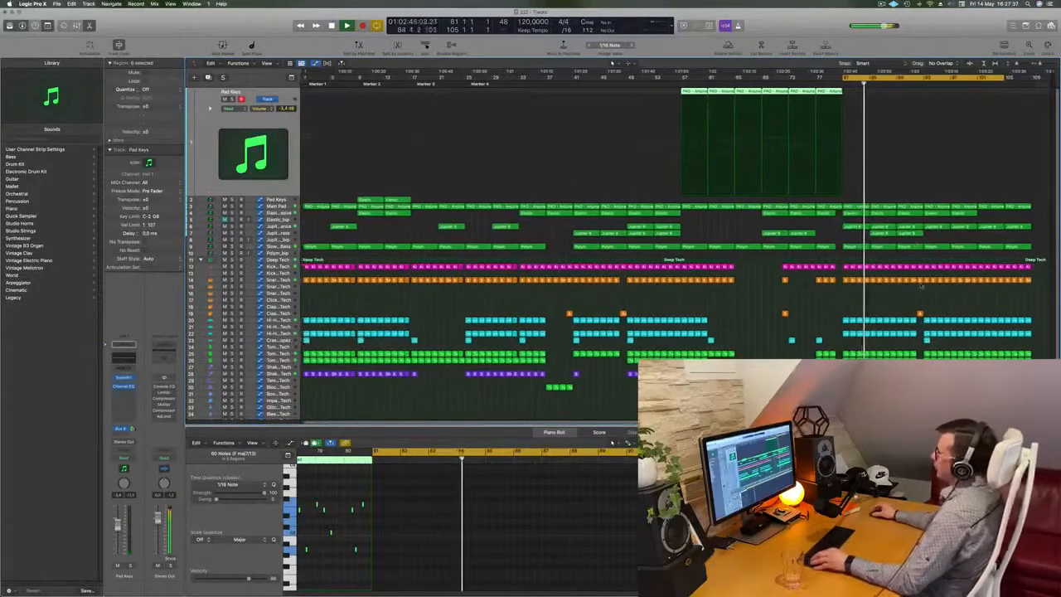
scroll(867, 233, "up", 3)
scroll(681, 224, "down", 3)
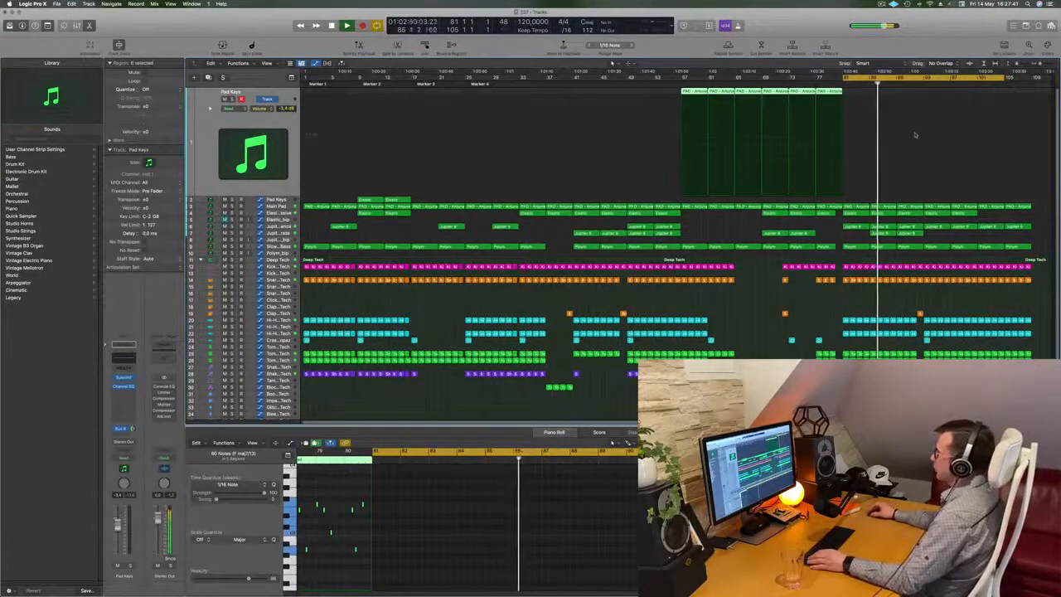
key("space")
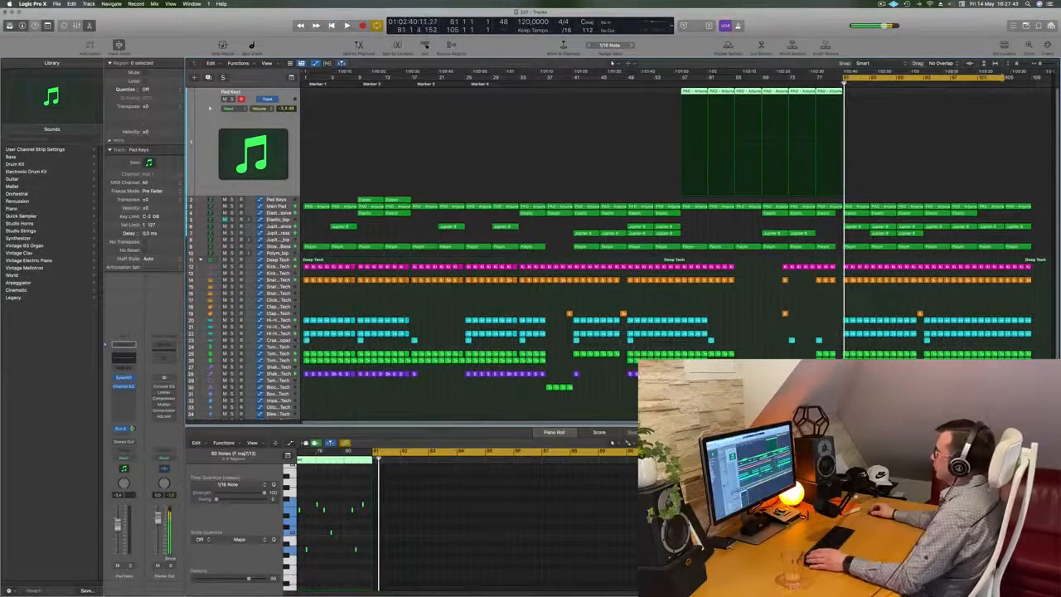
Step: Repeat the bars 81 to 85 section once across all tracks and move the two lower Jupiter 8 regions from bar 89 to bar 97
left_click_drag(1001, 78, 869, 103)
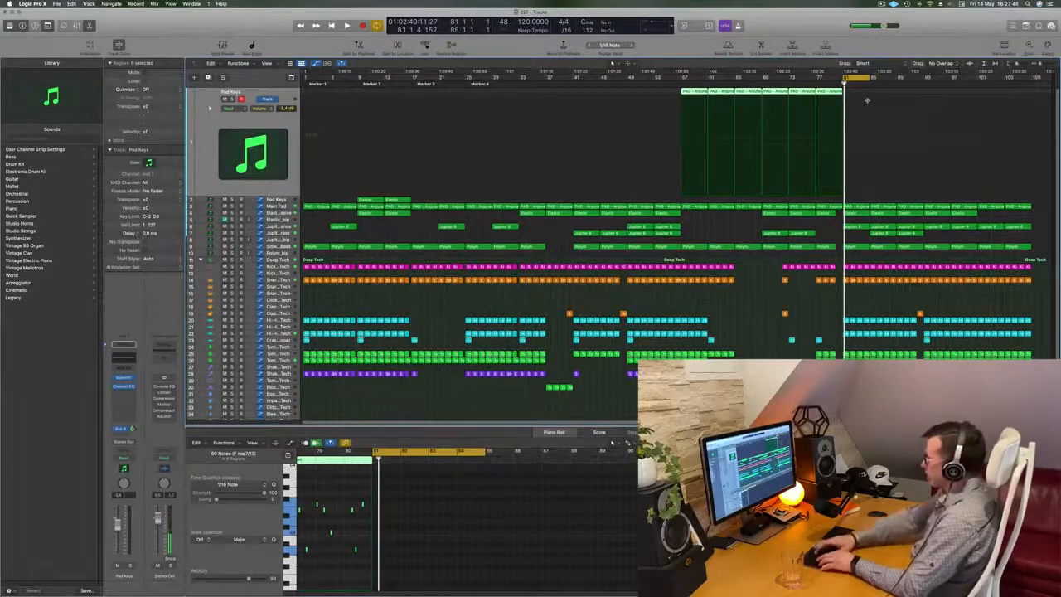
key("ctrl+super+r")
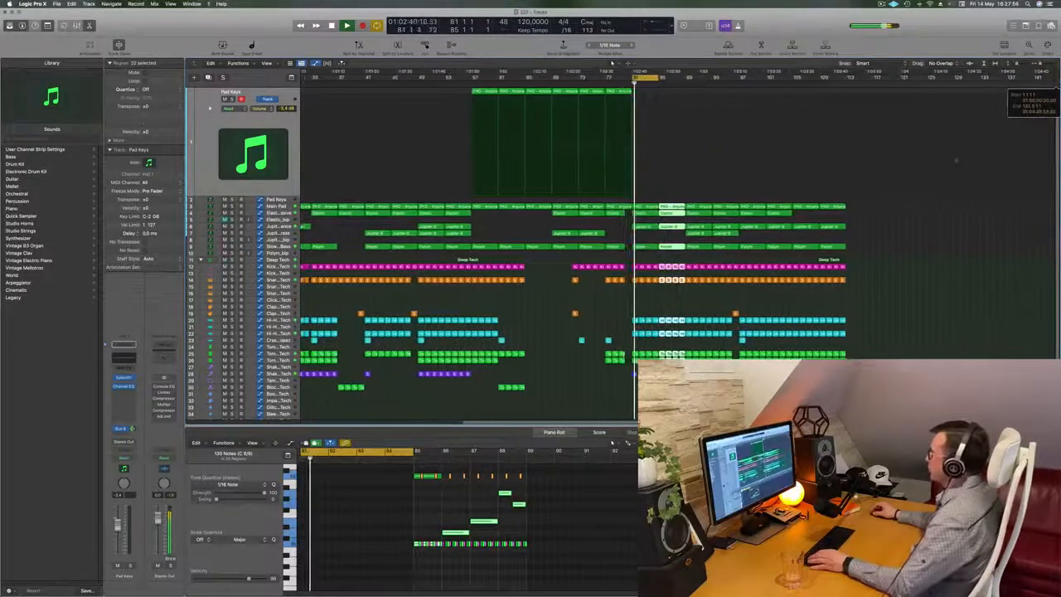
key("super+Right")
left_click(687, 303)
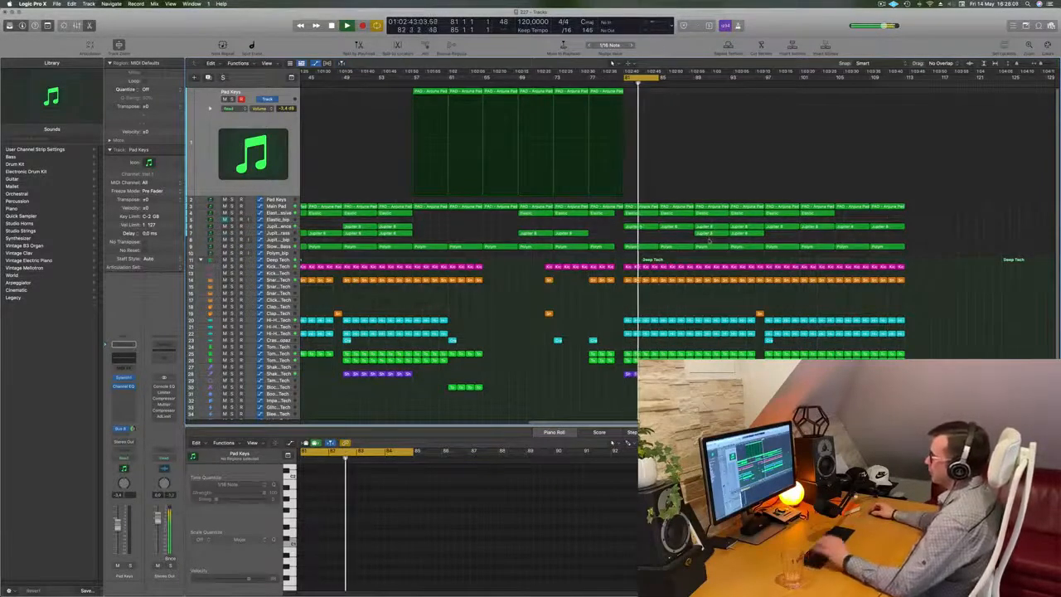
left_click_drag(709, 241, 783, 239)
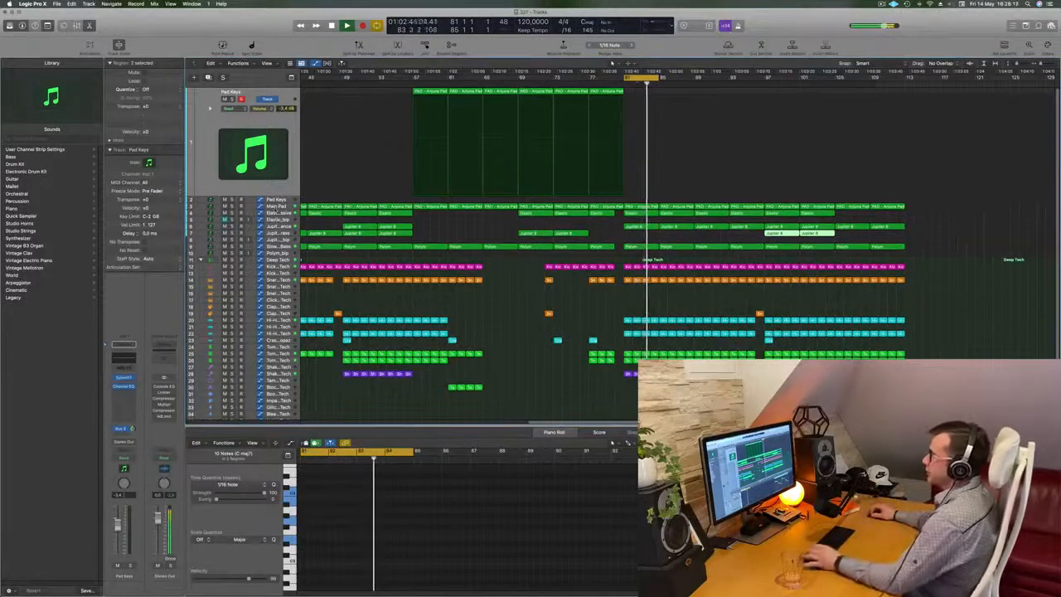
Step: Duplicate the Elastic - Massive track to get an empty track directly below it and stop playback
left_click(278, 207)
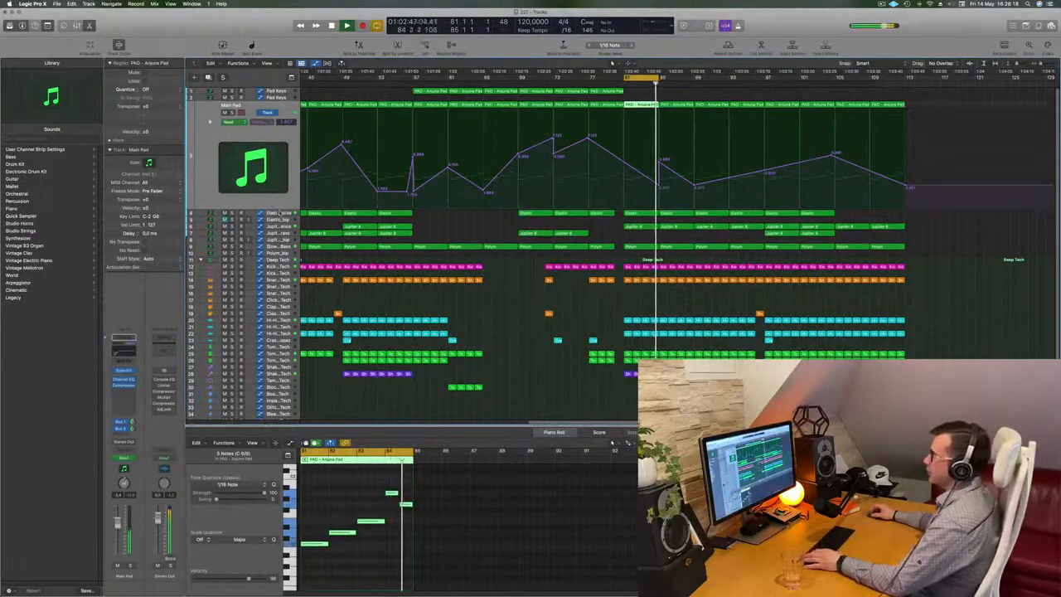
left_click(278, 213)
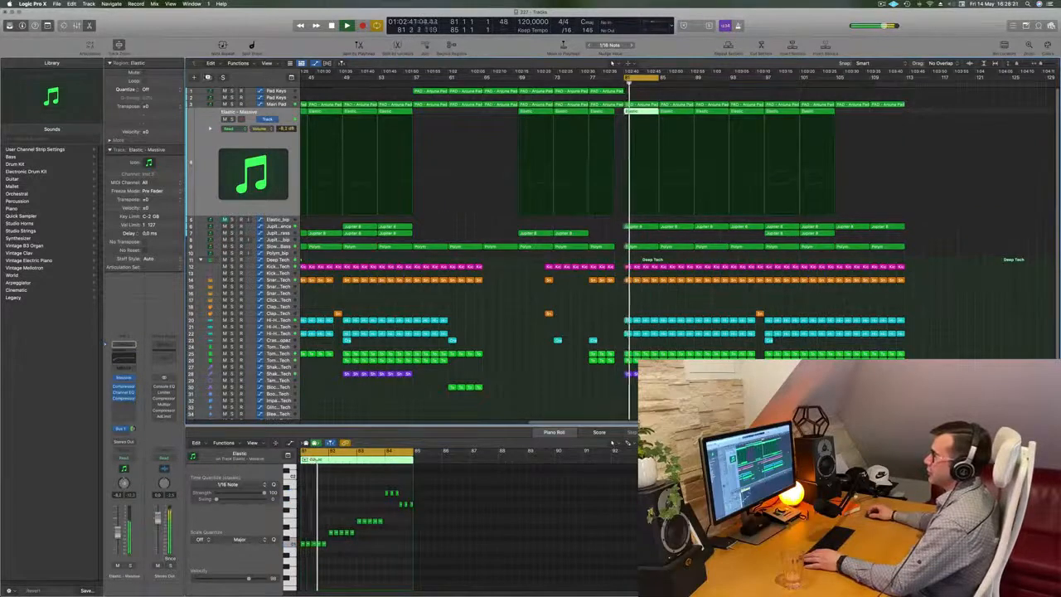
key("super+s")
key("space")
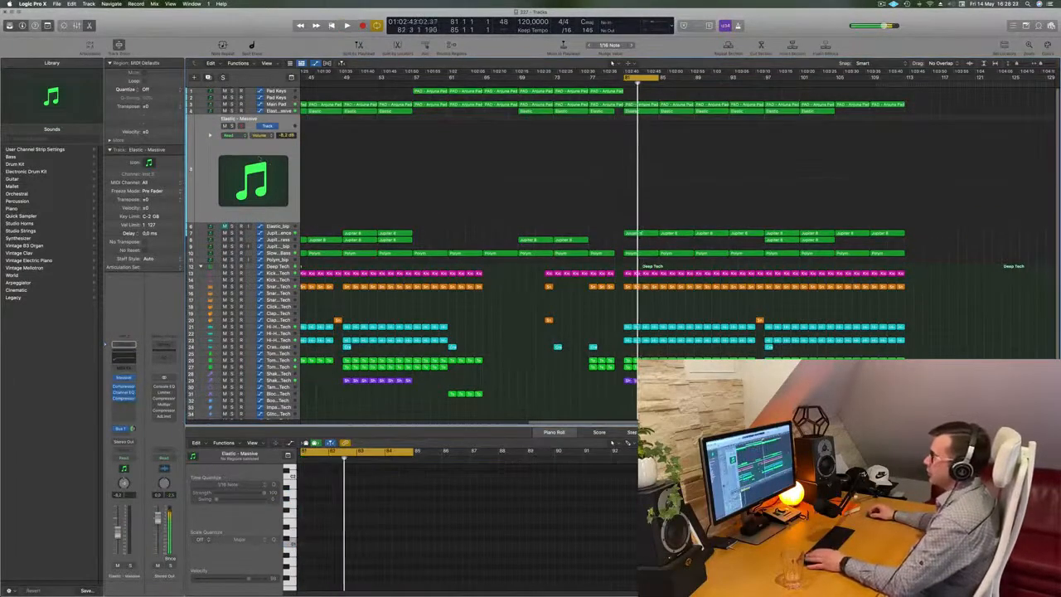
Step: Replace the duplicated track's instrument with the stereo CS-80V2 and move its plug-in window clear of the bar 81 regions
left_click(131, 378)
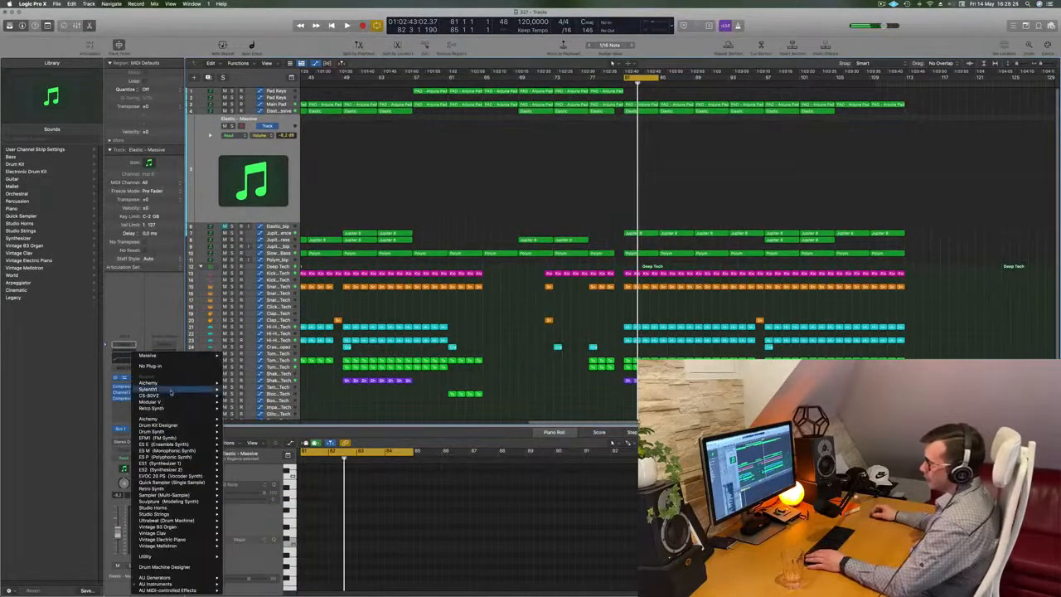
mouse_move(169, 398)
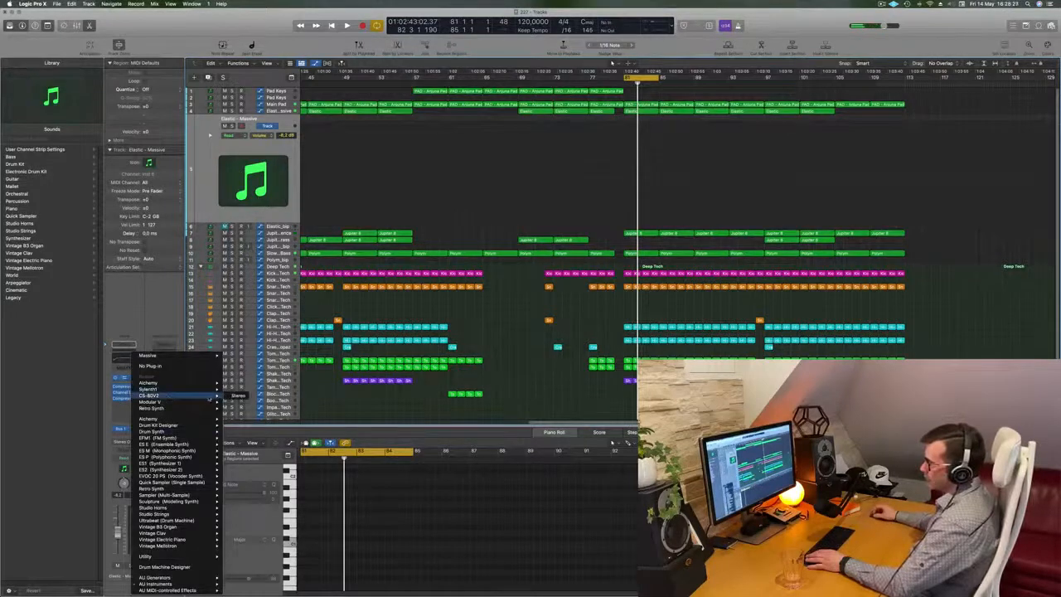
left_click(238, 395)
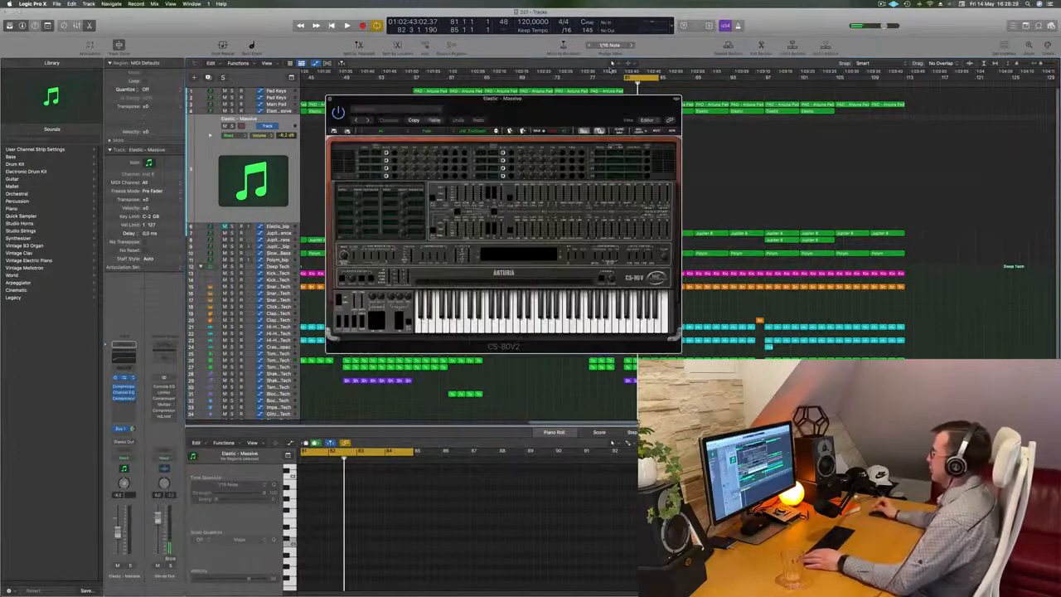
left_click_drag(544, 102, 724, 188)
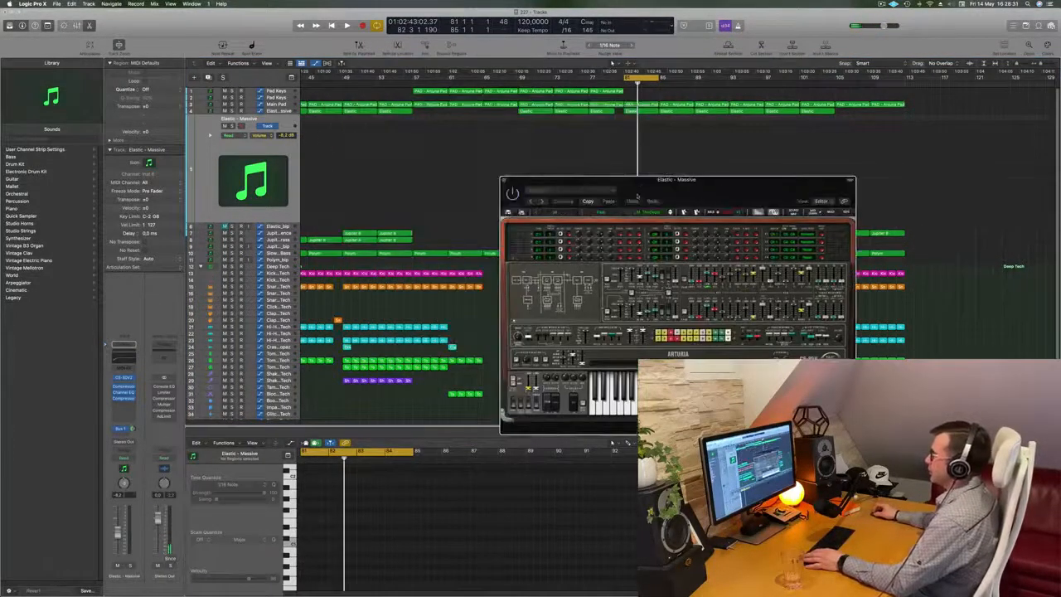
left_click_drag(637, 196, 895, 201)
Step: Copy the Elastic region at bar 81 onto the CS-80V2 track and listen to it
left_click(642, 111)
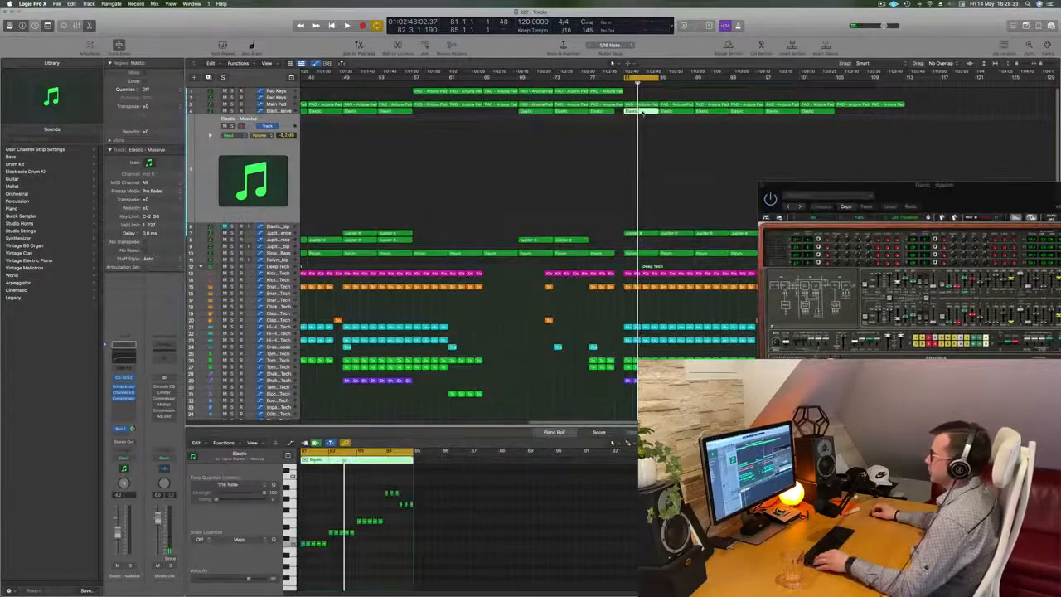
left_click_drag(642, 111, 645, 135)
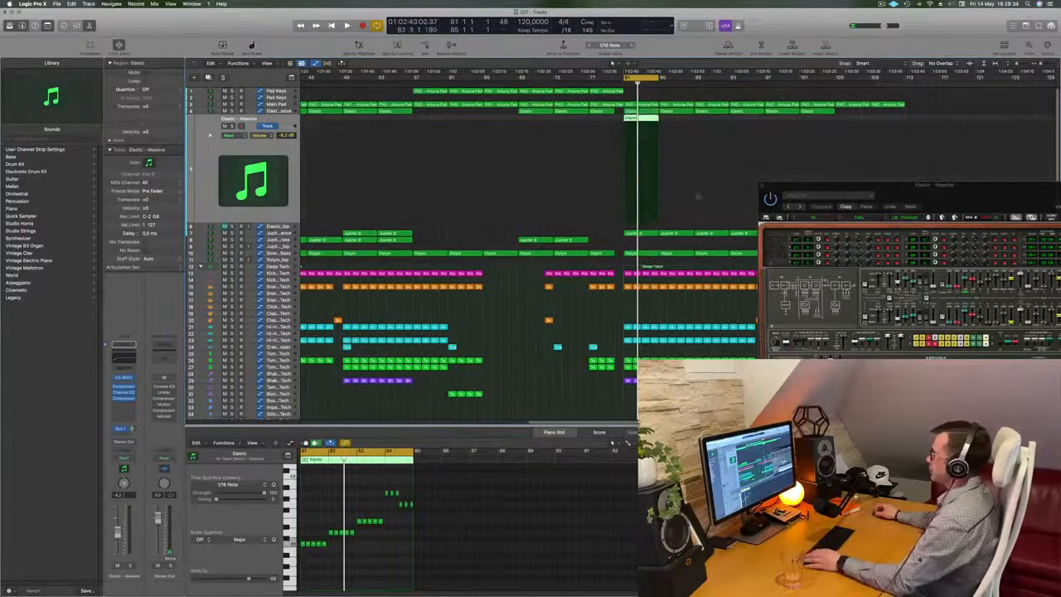
left_click_drag(855, 194, 439, 201)
key("space")
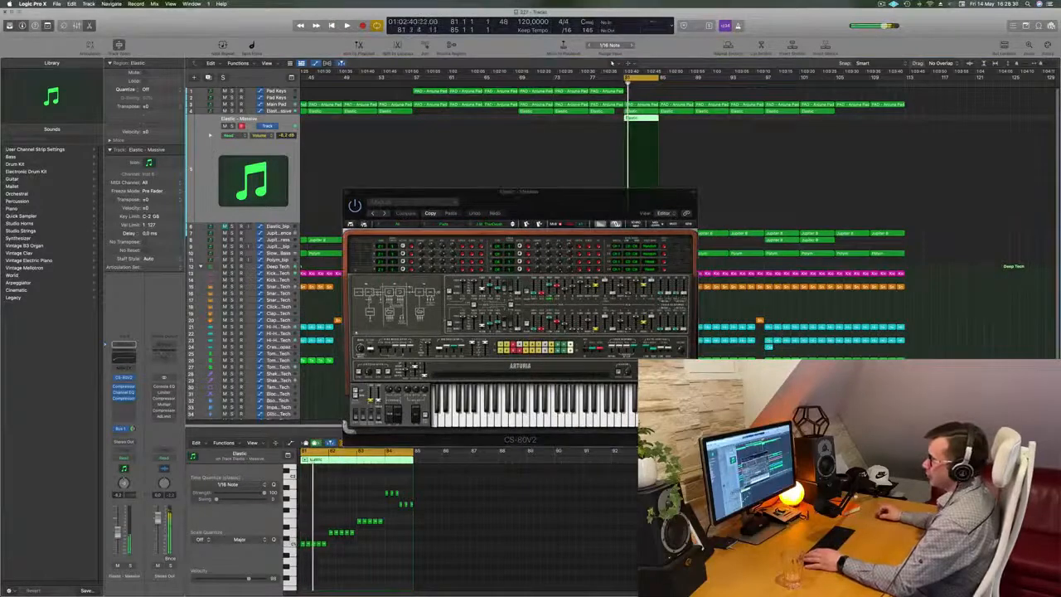
Step: Transpose all notes of the copied Elastic region up by octaves and listen to the CS-80V2 part in the loop
key("space")
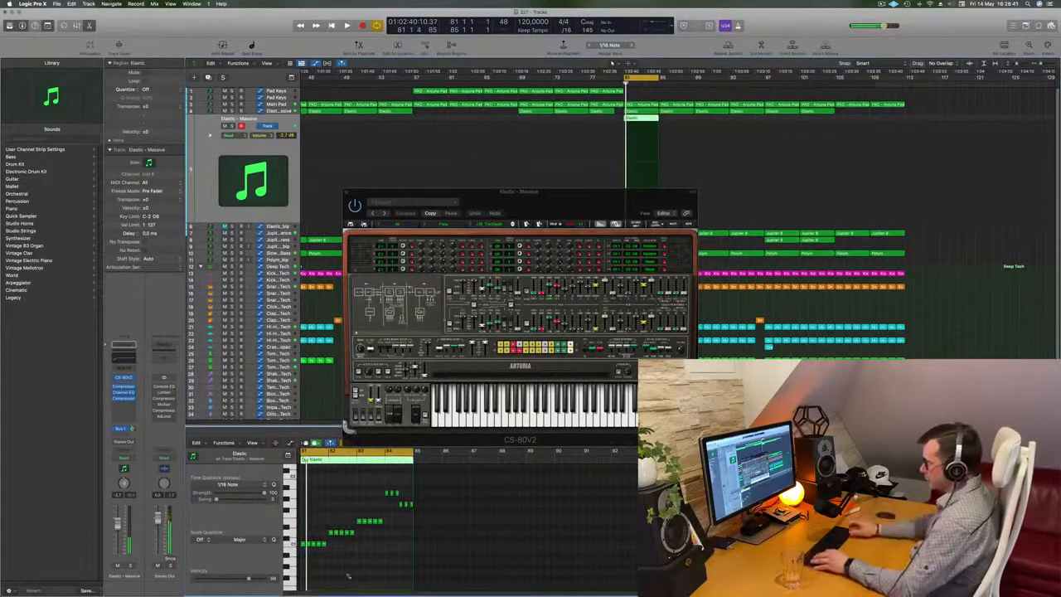
key("super+a")
key("alt+shift+Up")
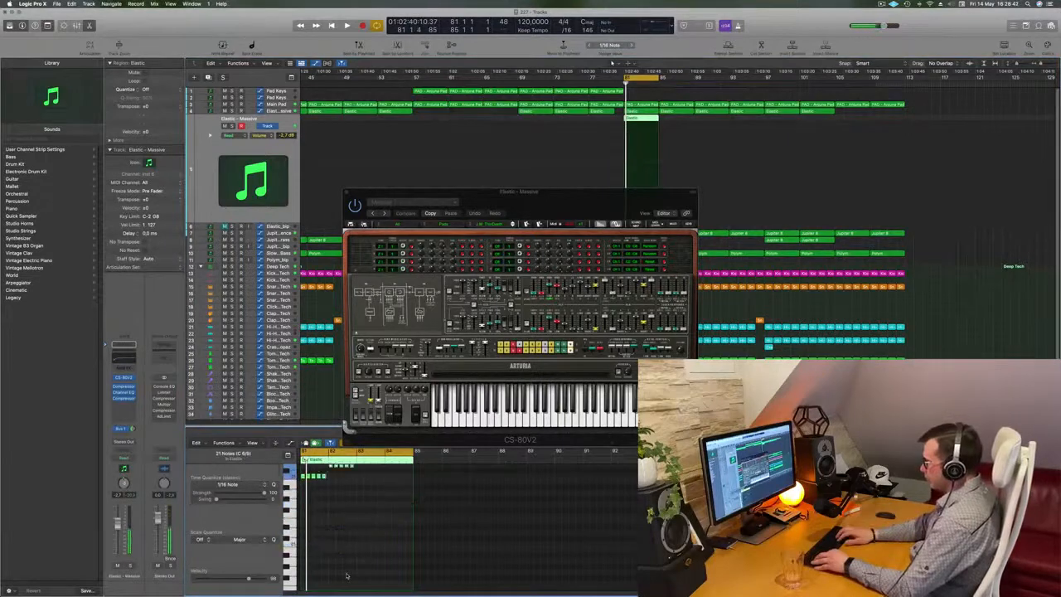
key("space")
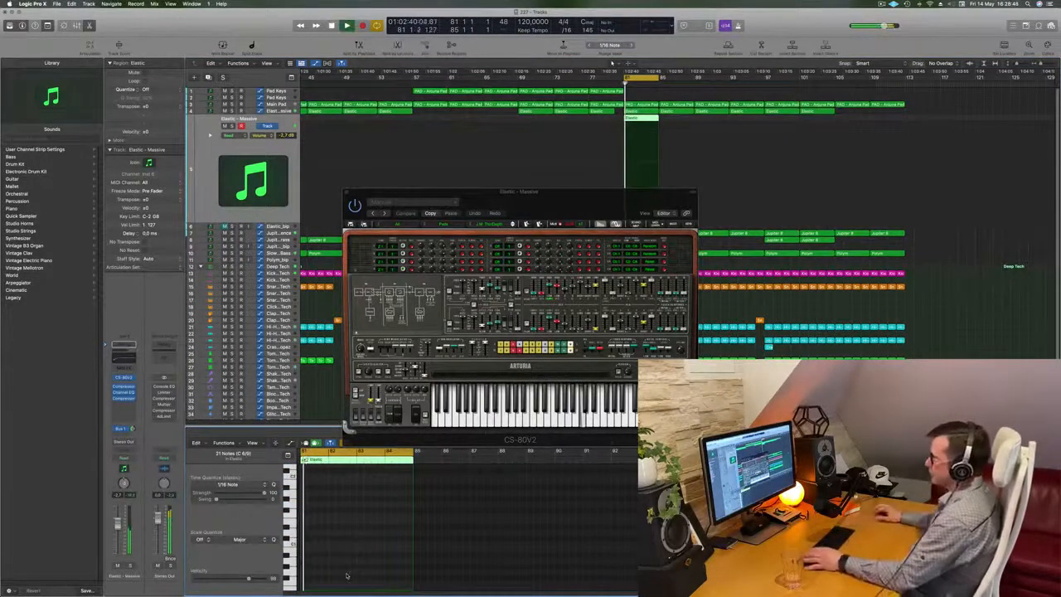
left_click_drag(559, 194, 719, 209)
left_click_drag(615, 209, 650, 142)
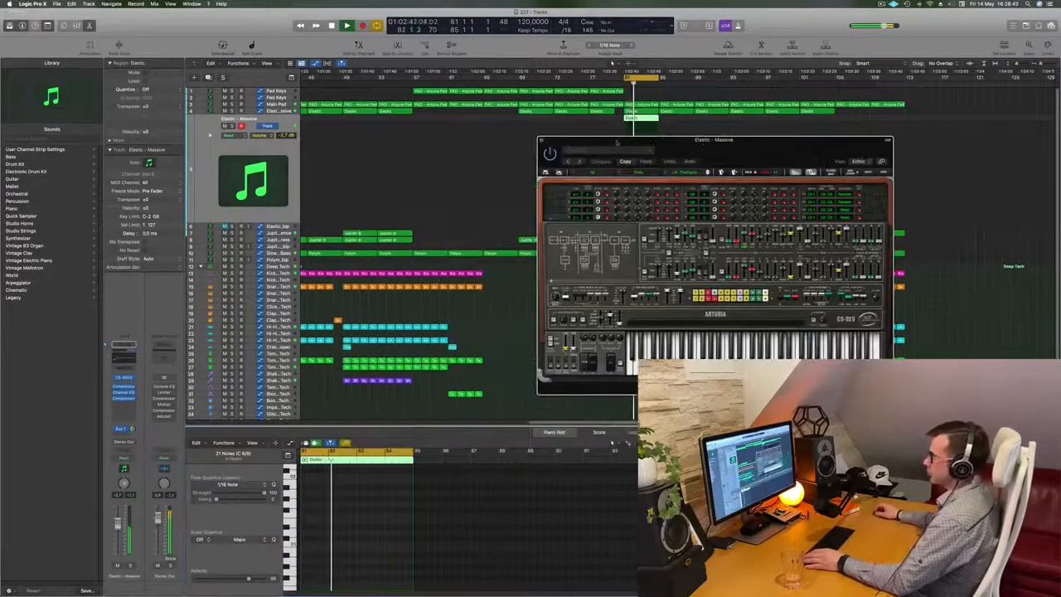
left_click(613, 441)
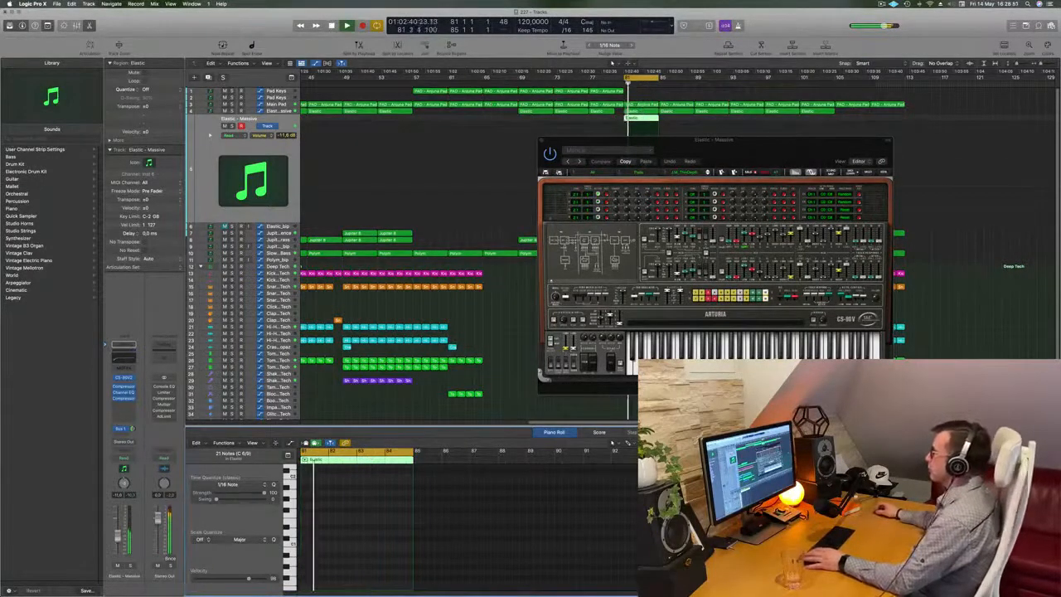
Step: Audition the next CS-80V2 pad presets against the playing loop and close the piano roll editor
left_click(710, 172)
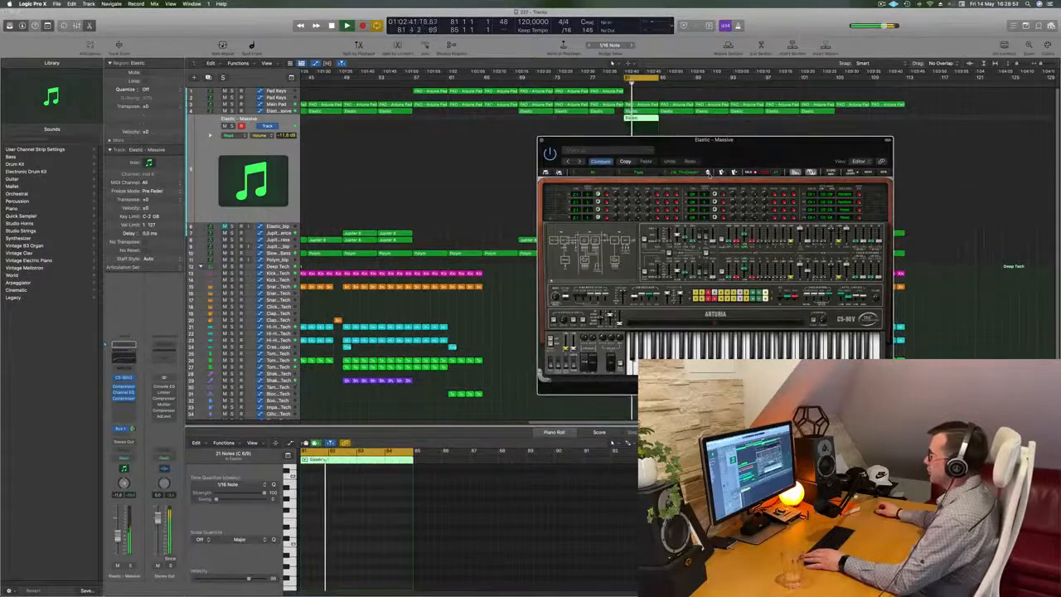
left_click(708, 173)
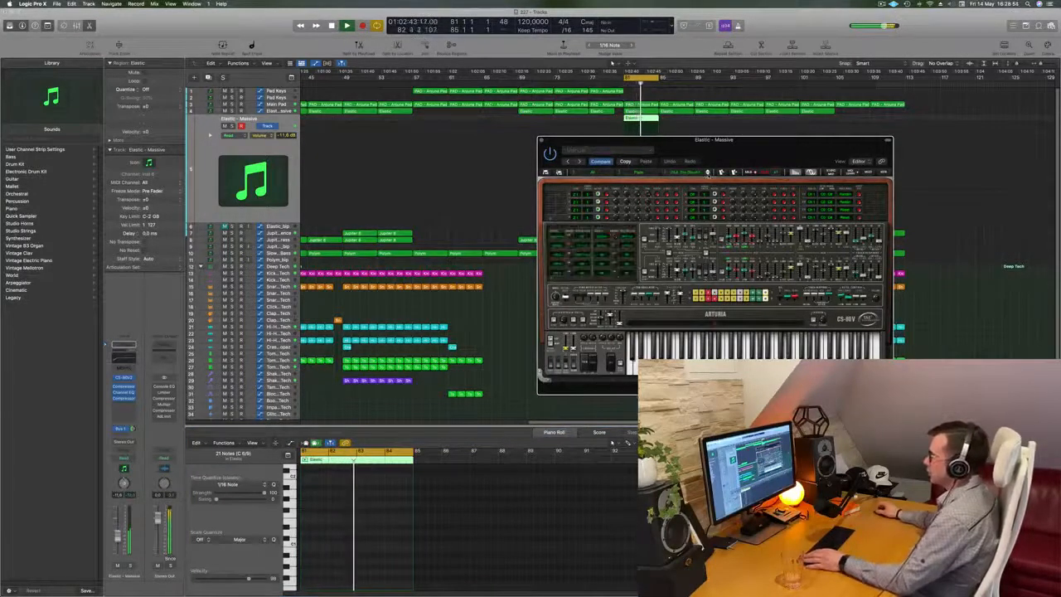
left_click_drag(771, 147, 585, 218)
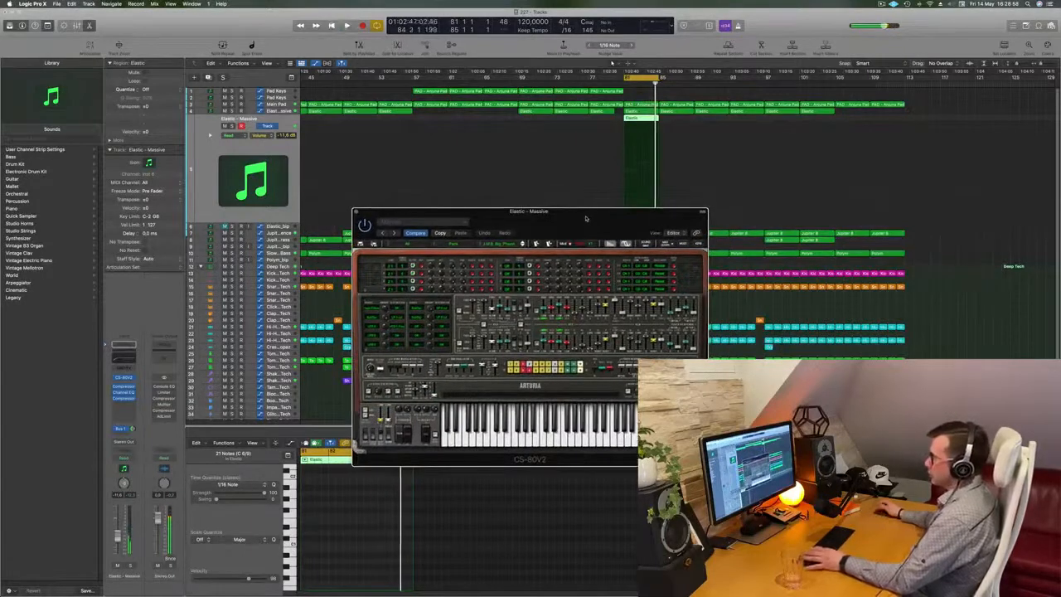
double_click(643, 118)
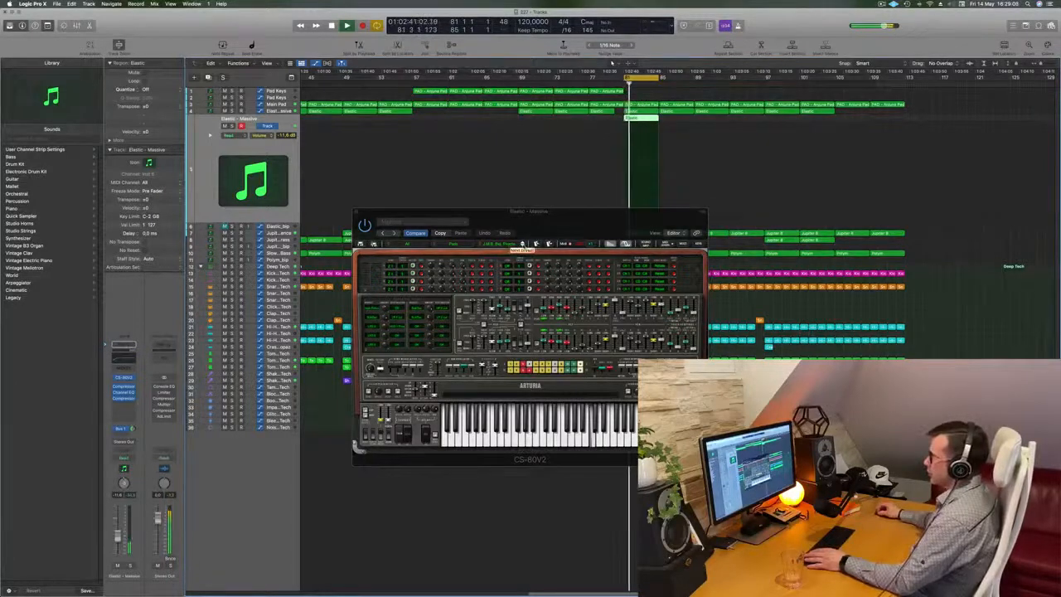
Step: Try further CS-80V2 pad presets with the plug-in window moved aside, and lower the track's volume to -15.3 dB
left_click(522, 244)
left_click_drag(548, 221, 731, 211)
left_click(706, 235)
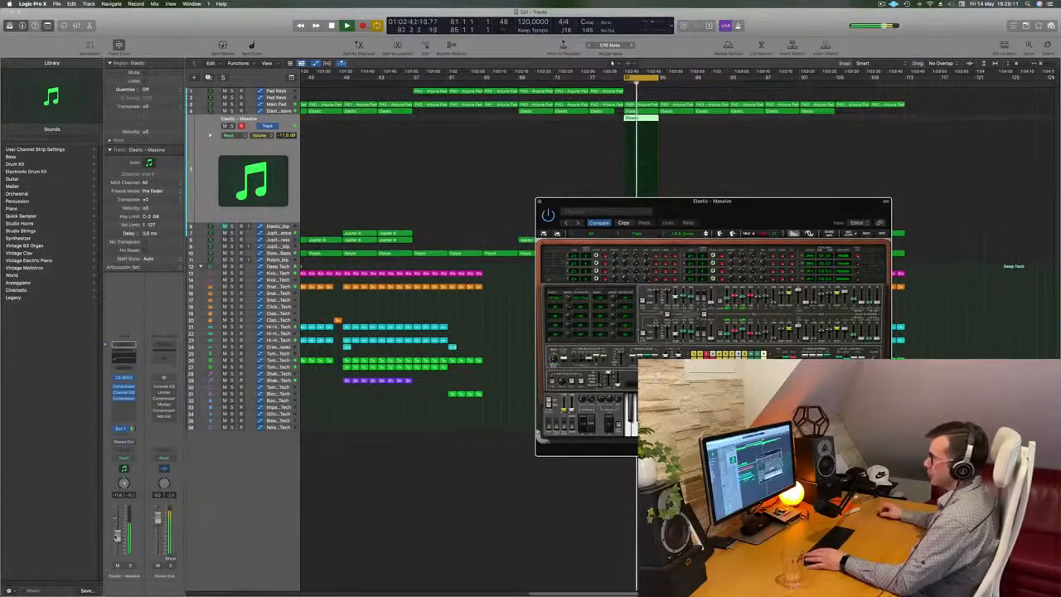
left_click_drag(117, 537, 118, 541)
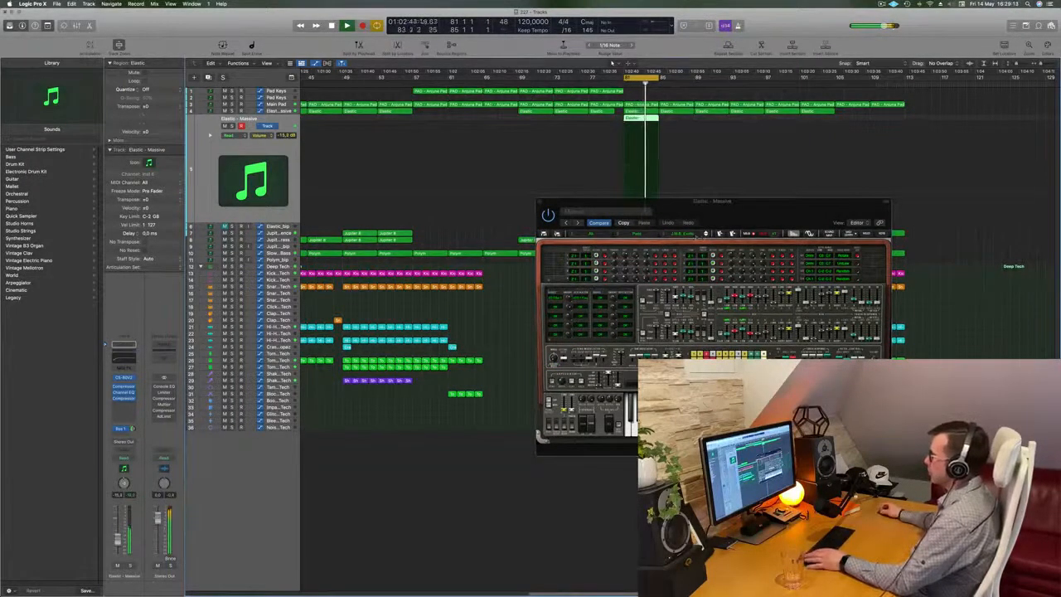
Step: Listen to five more pad presets in the loop and raise the CS-80V2 track's volume to about -3 dB
left_click(706, 235)
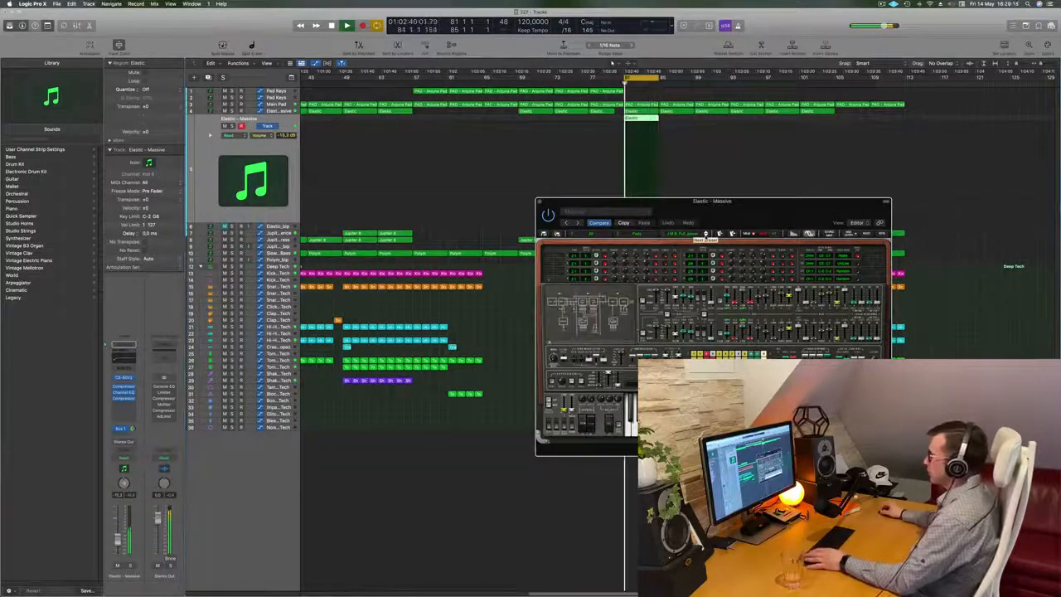
left_click(706, 235)
left_click(705, 235)
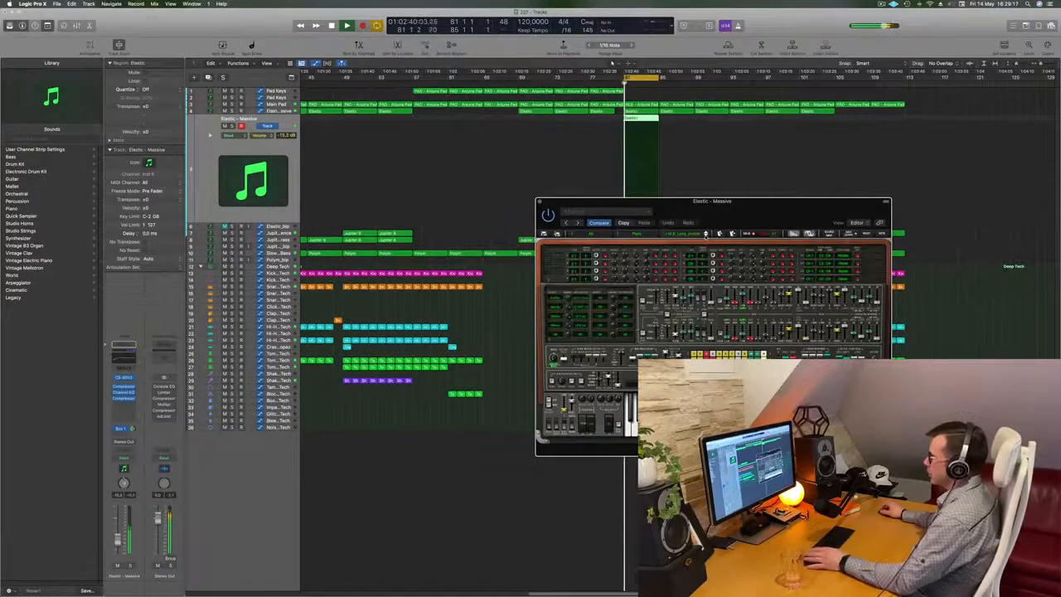
left_click(706, 236)
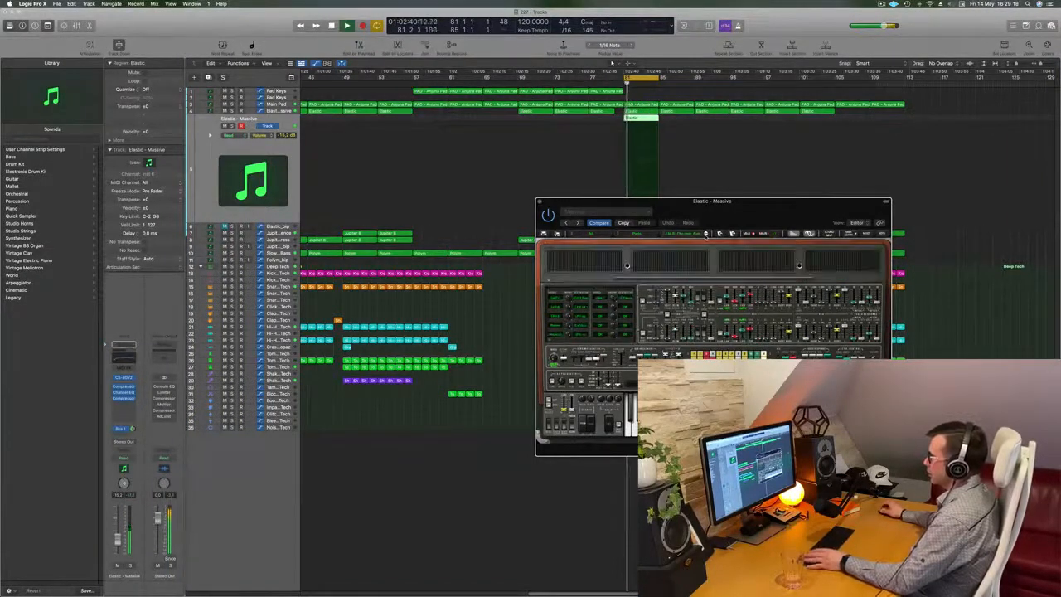
left_click(705, 235)
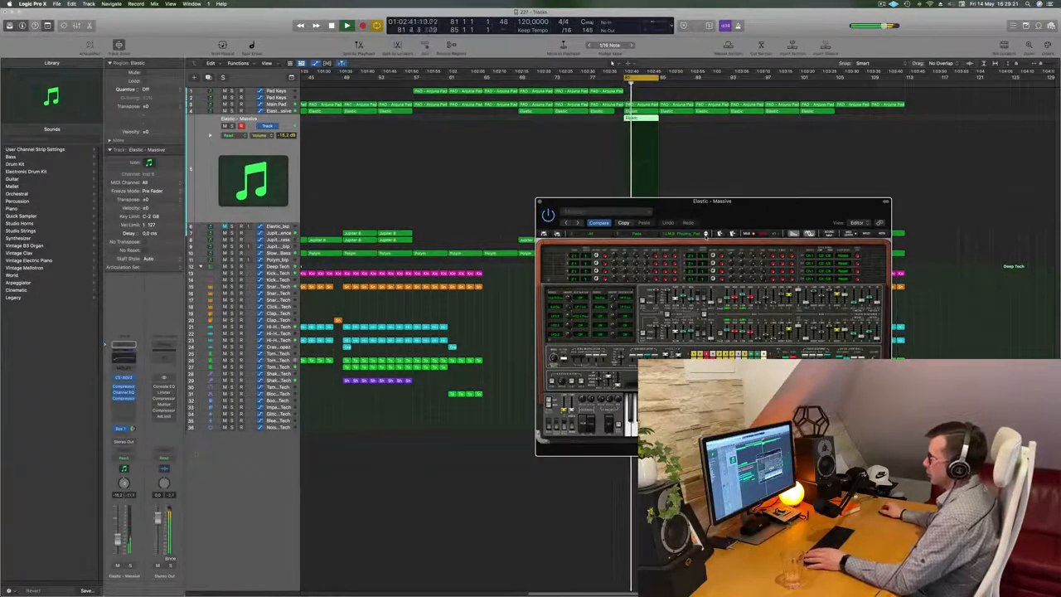
left_click_drag(120, 538, 118, 520)
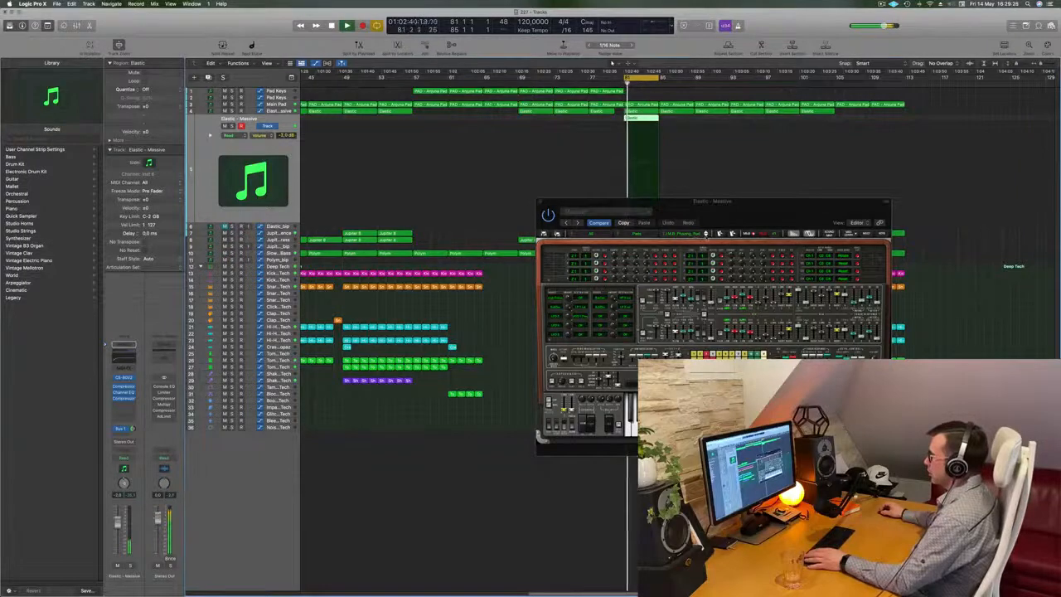
Step: Compare the following pad presets in the loop and set the CS-80V2 track's volume to -11.8 dB
left_click(705, 235)
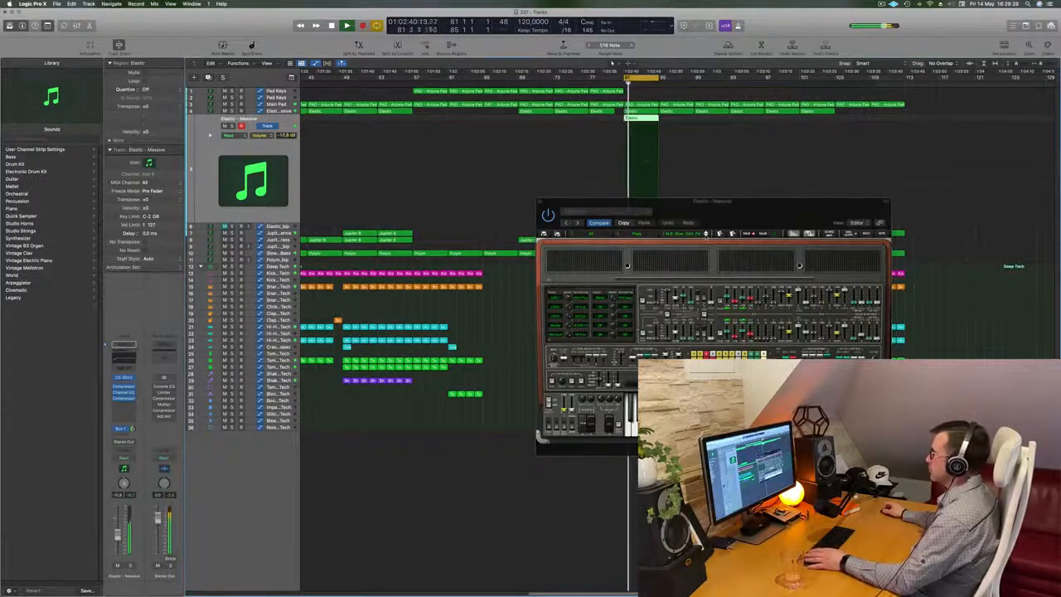
left_click(705, 233)
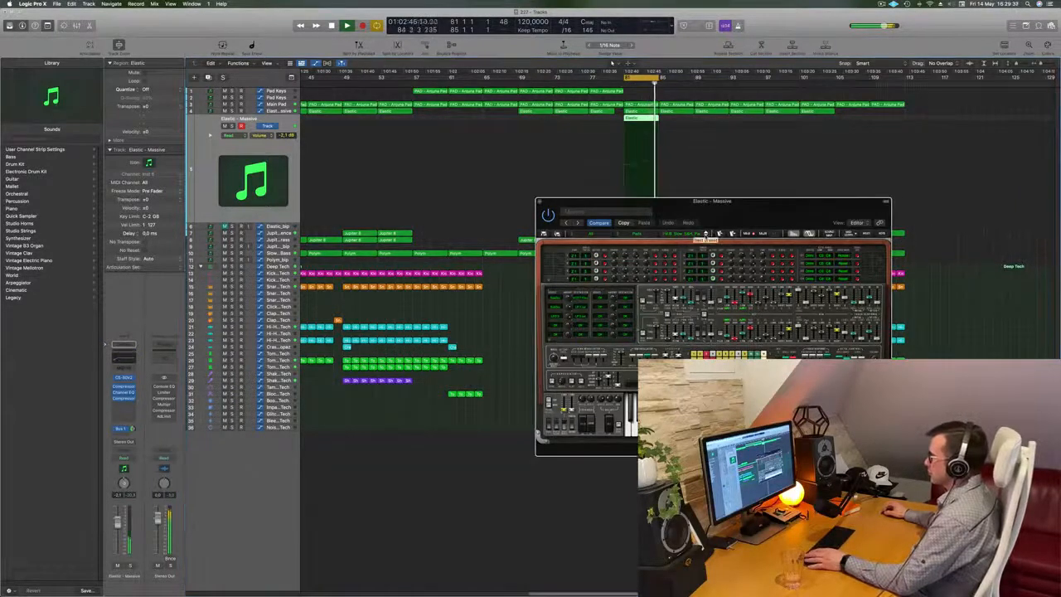
left_click(706, 235)
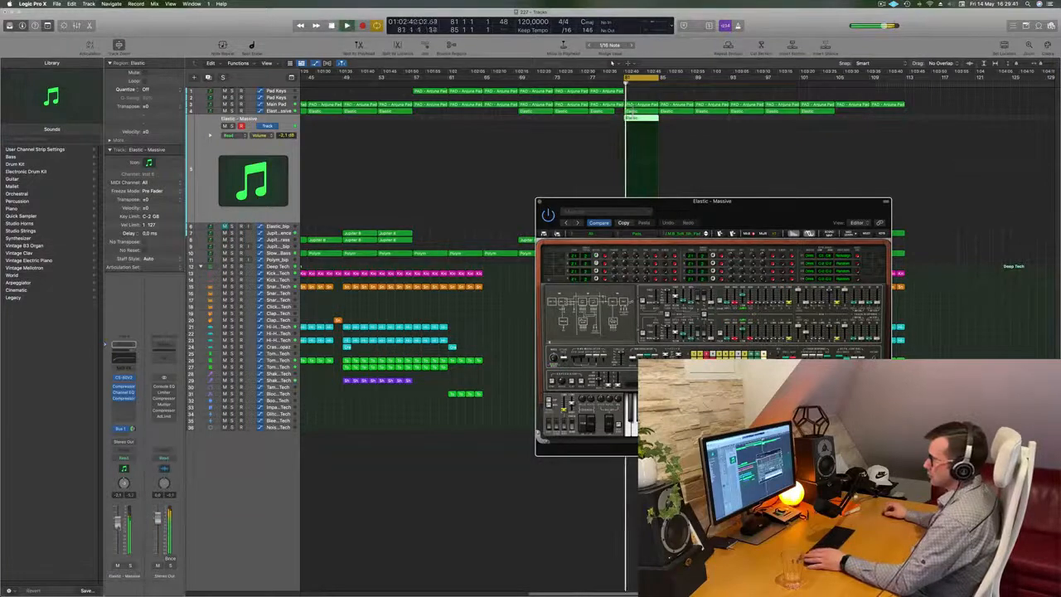
left_click_drag(117, 539, 117, 536)
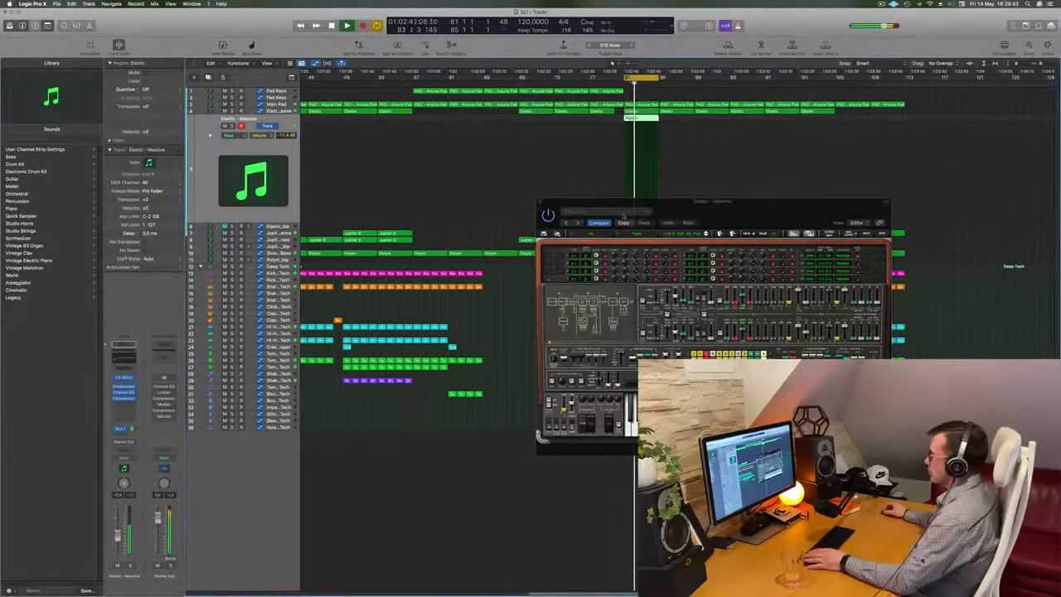
Step: Reposition the CS-80V2 window and step forward through the remaining pad presets, listening to each one in the loop
left_click_drag(713, 212, 674, 237)
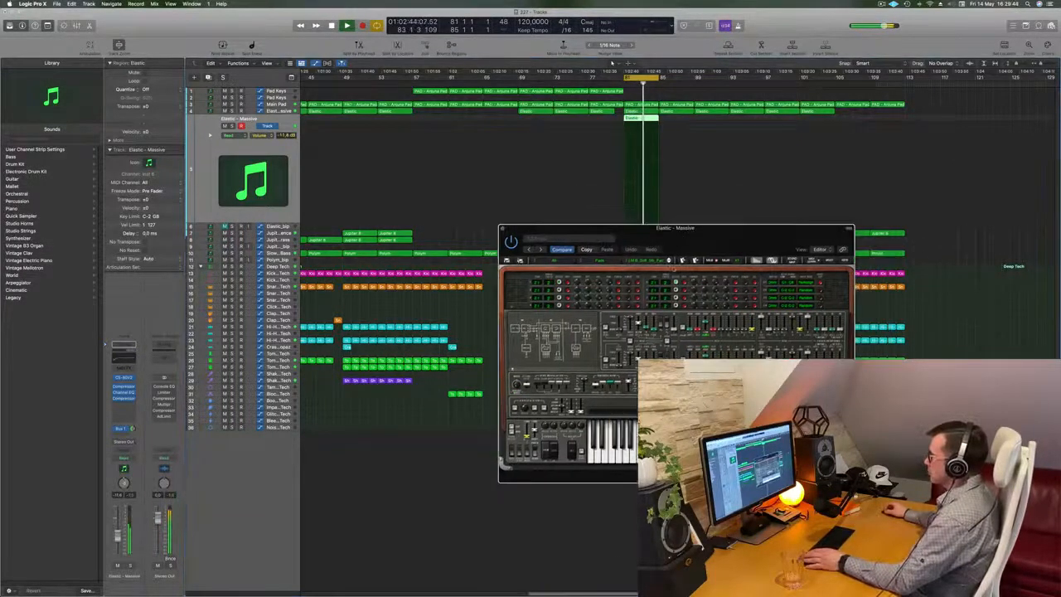
left_click(669, 262)
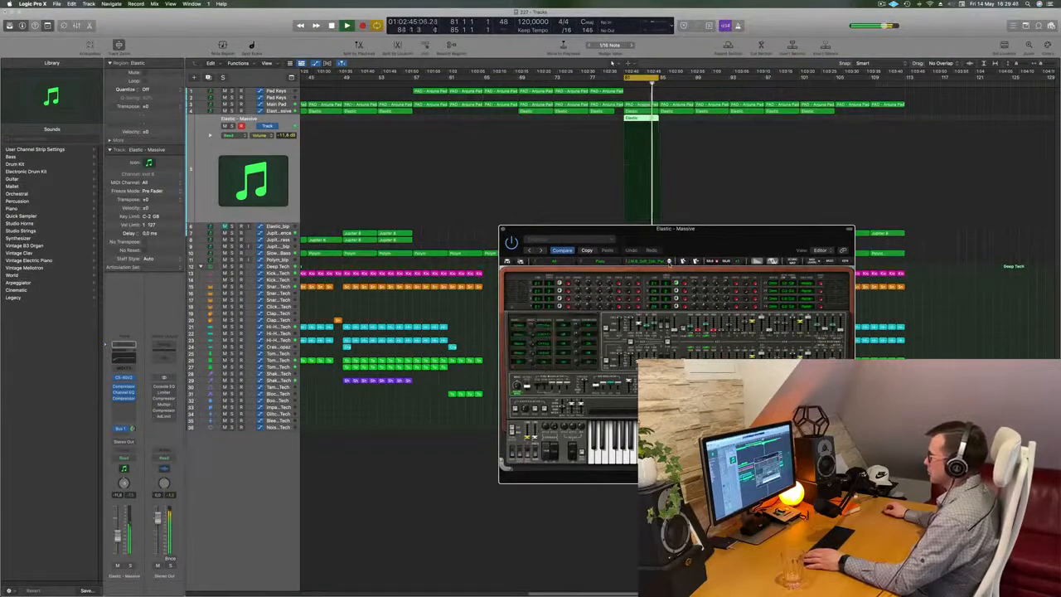
left_click(669, 261)
left_click(670, 262)
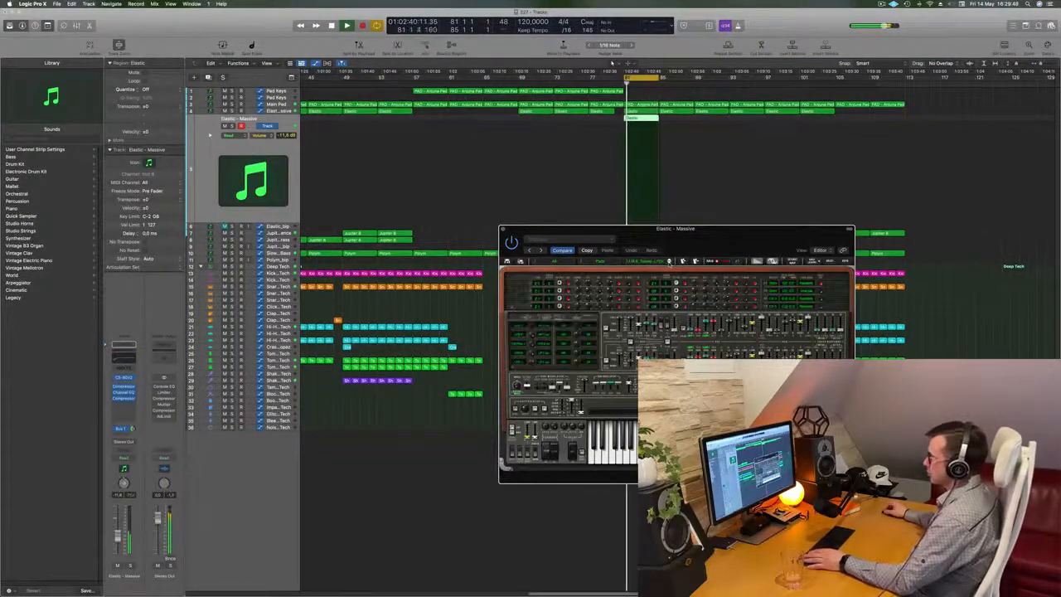
left_click(669, 263)
left_click(669, 263)
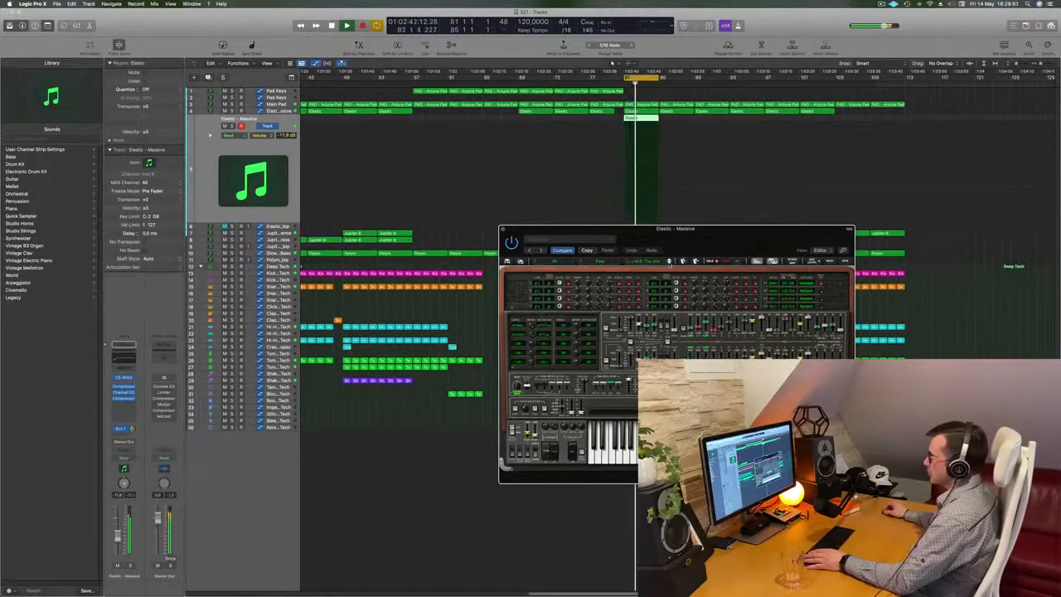
left_click(669, 262)
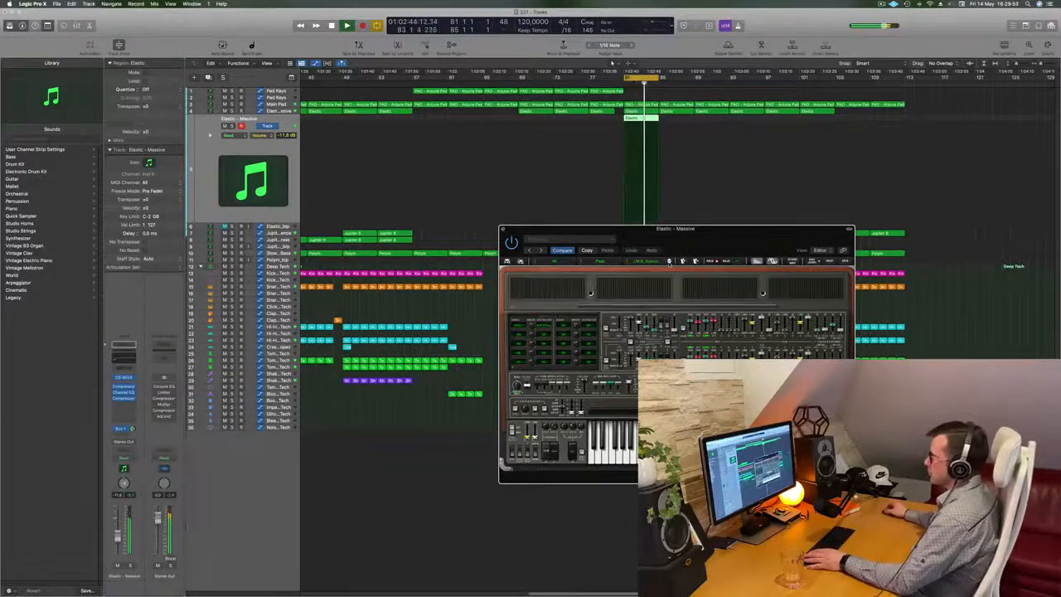
left_click(670, 262)
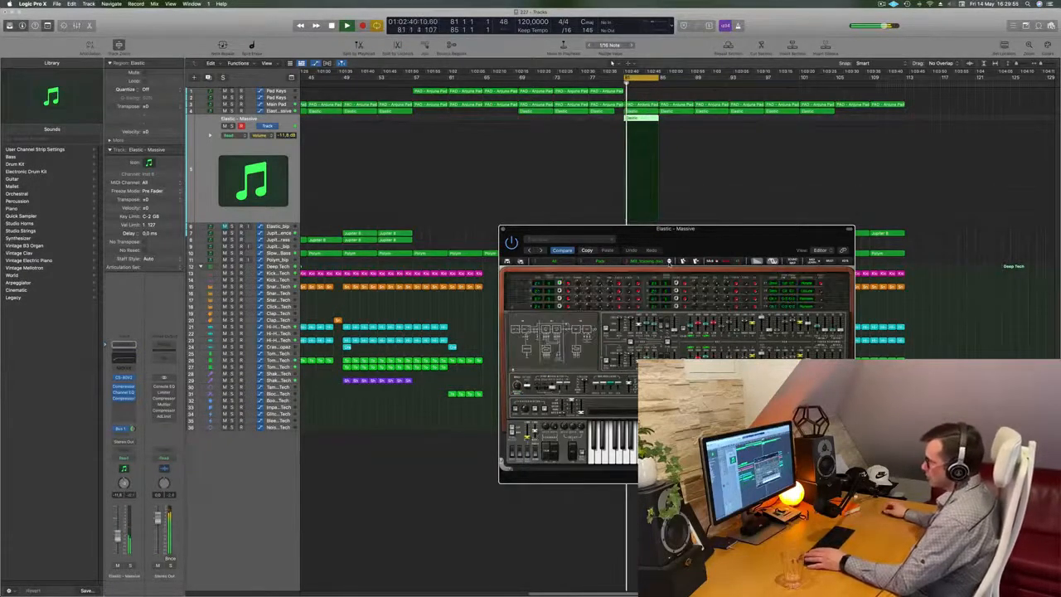
left_click(670, 262)
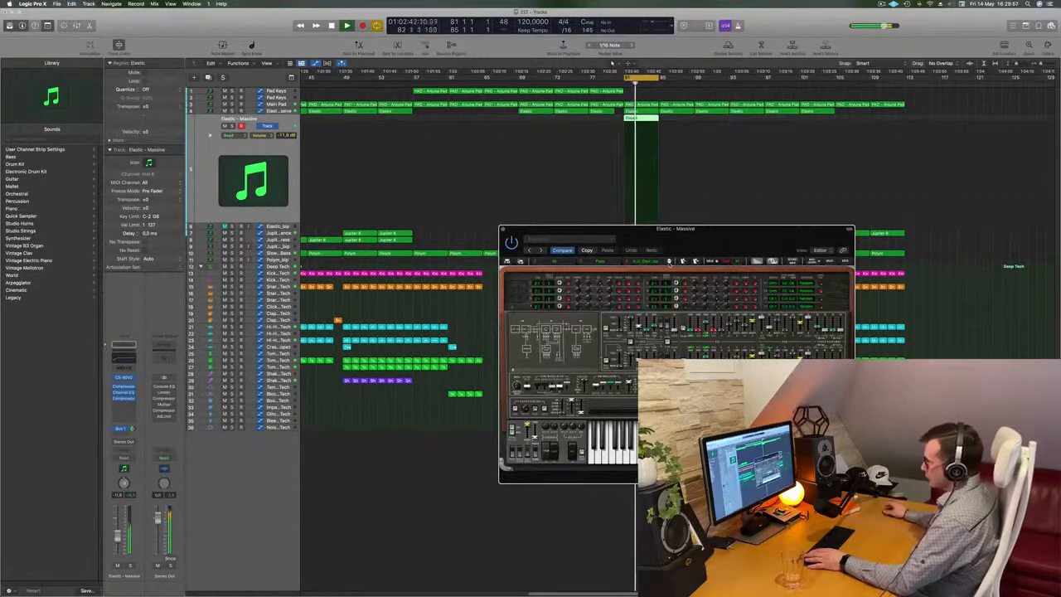
left_click(670, 262)
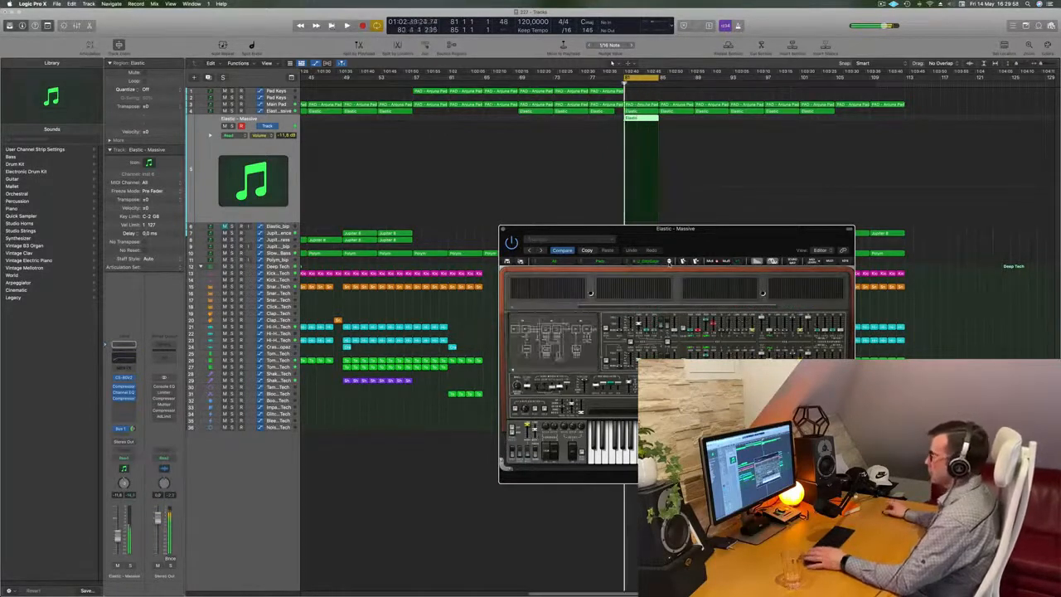
left_click(669, 261)
left_click(669, 262)
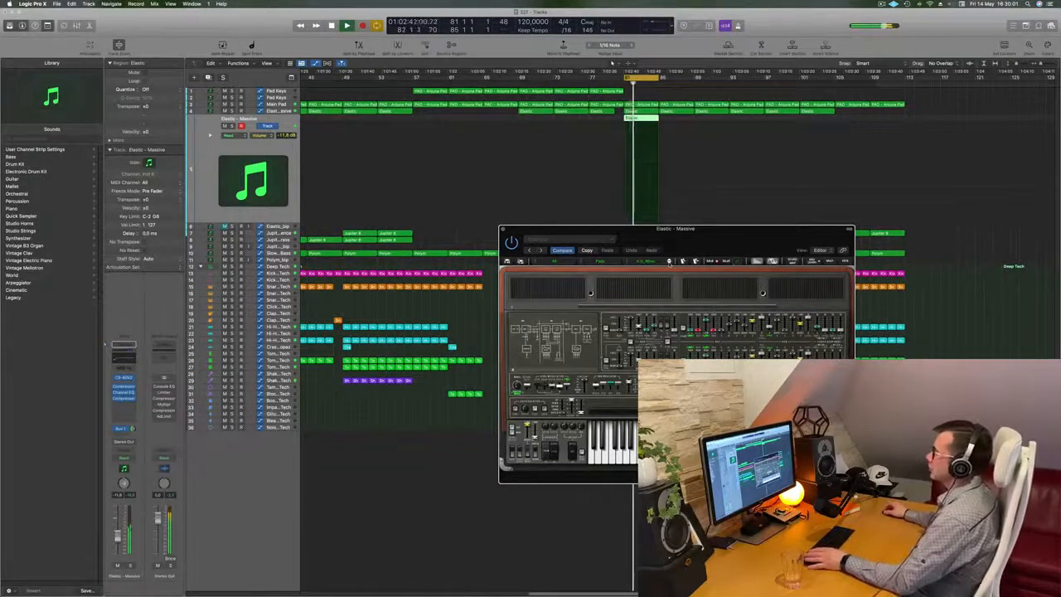
left_click(670, 262)
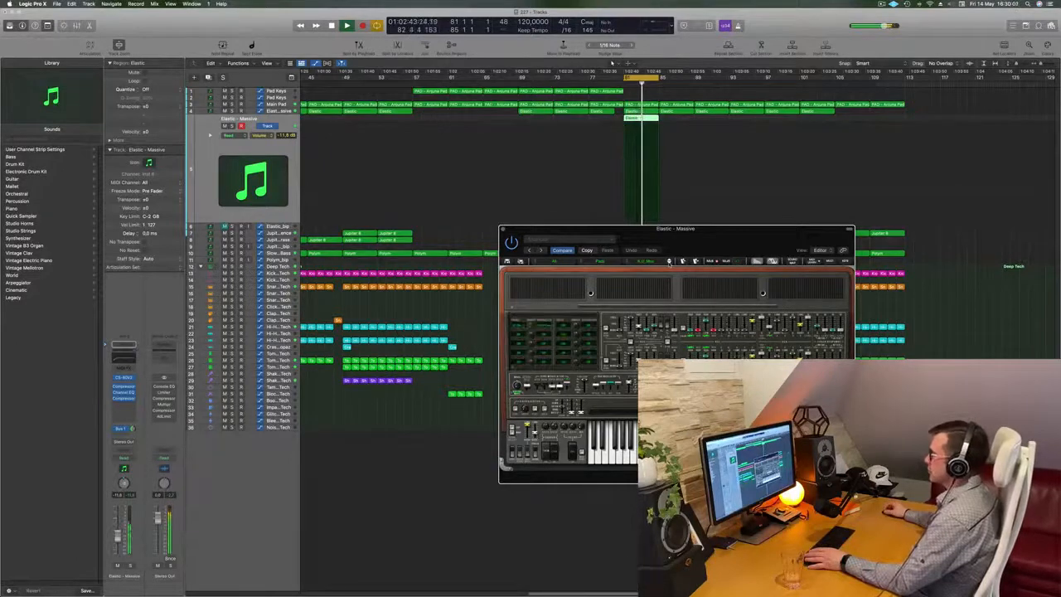
left_click(670, 261)
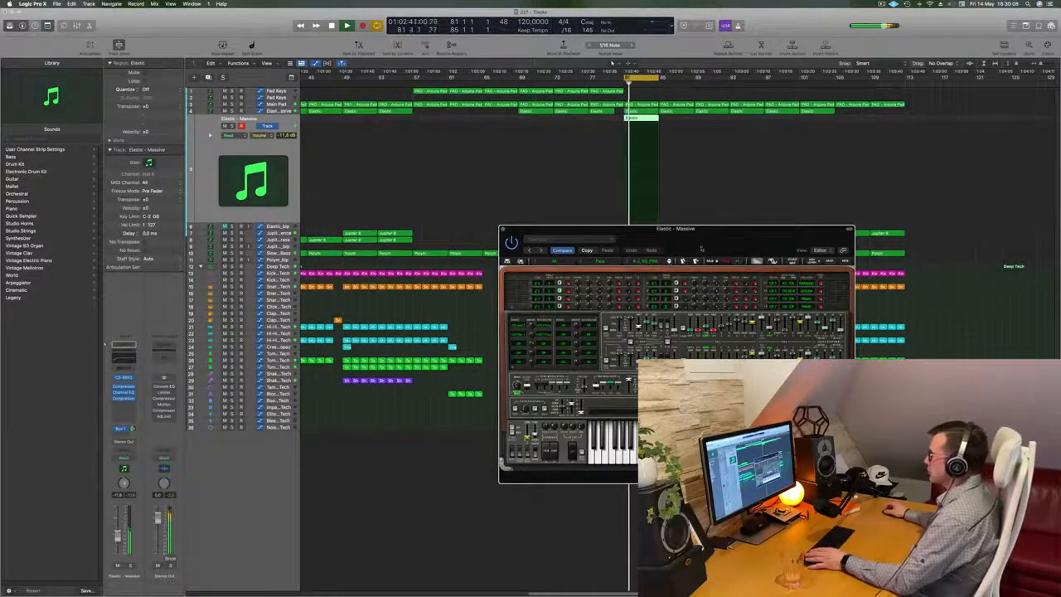
mouse_move(701, 249)
left_mouse_down()
mouse_move(499, 263)
mouse_move(721, 250)
left_mouse_up()
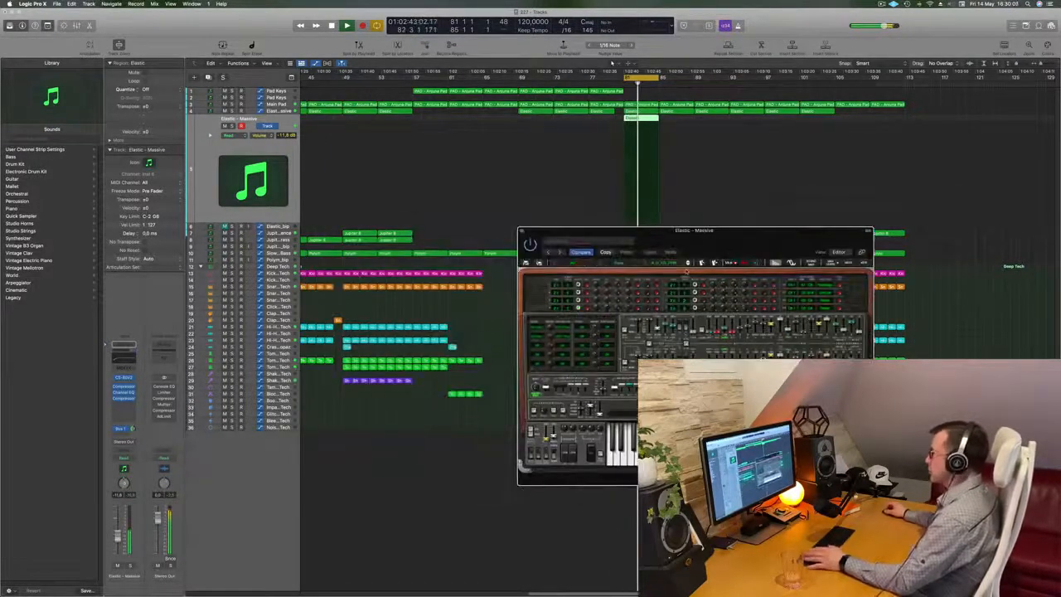
left_click(687, 262)
left_click(687, 263)
left_click(688, 263)
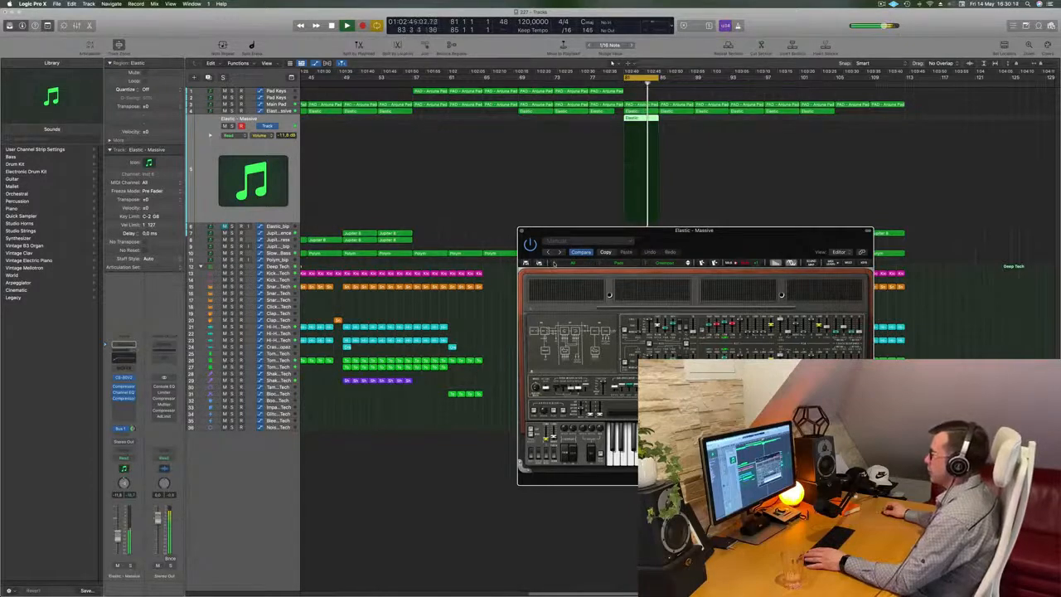
Step: Load a Leads preset from the All bank of the CS-80V2 and move the plug-in window clear of the bar 81 region
left_click(553, 264)
mouse_move(567, 401)
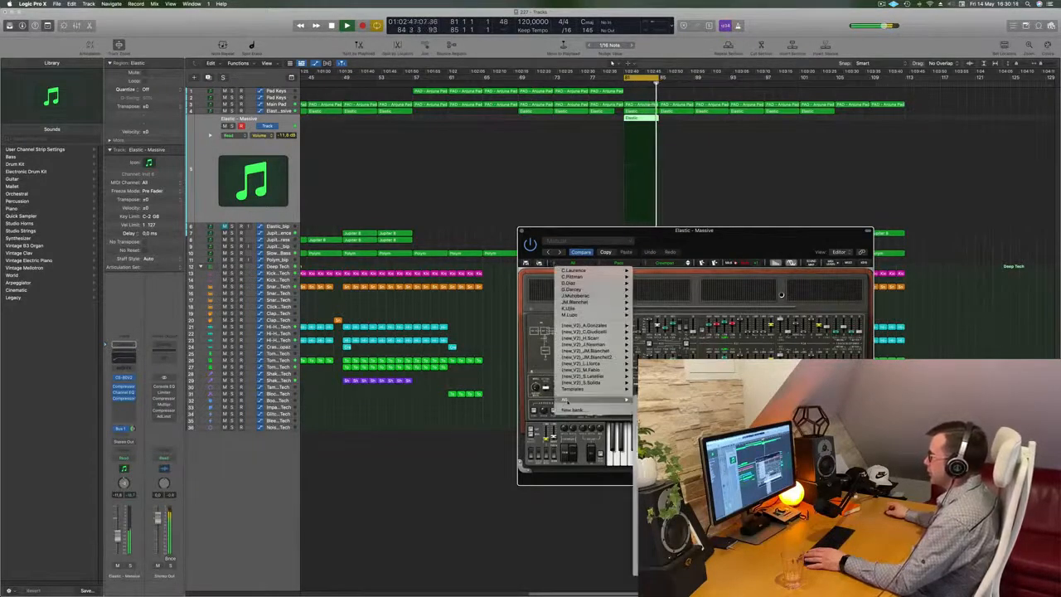
mouse_move(661, 406)
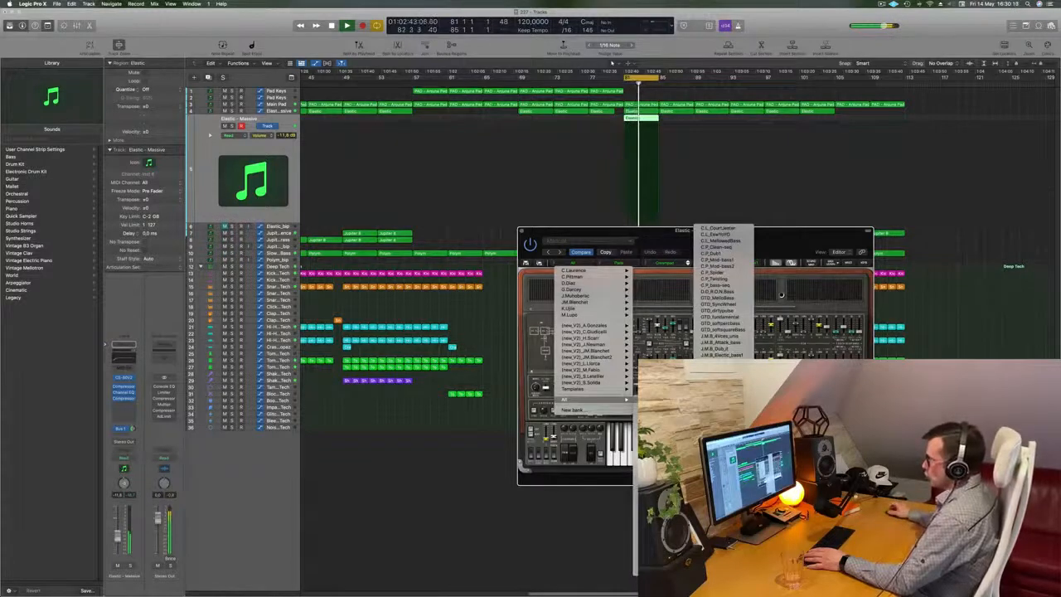
mouse_move(662, 428)
left_click(710, 109)
left_click_drag(620, 254, 672, 233)
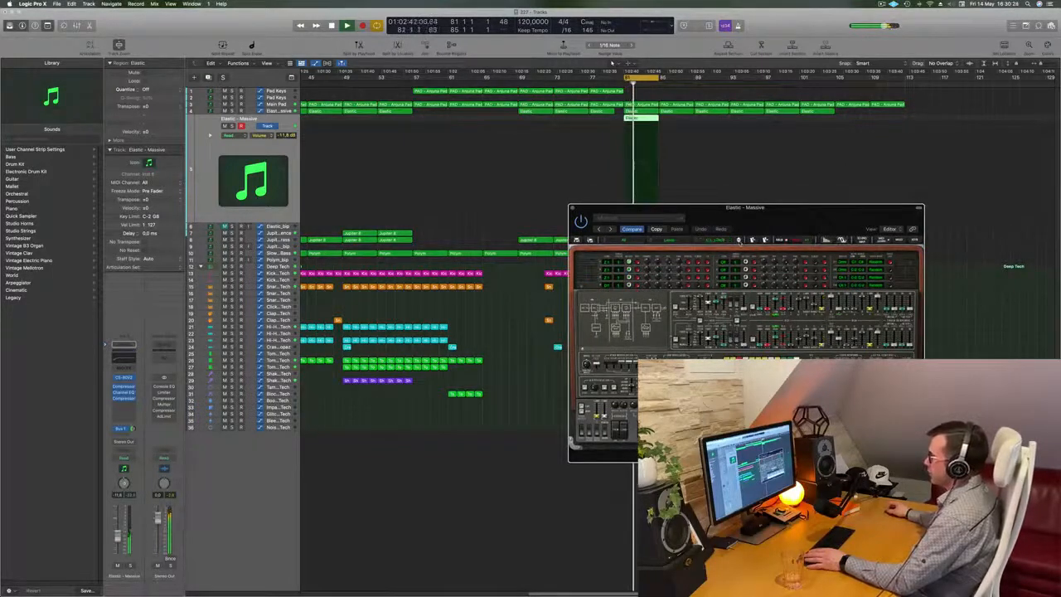
Step: Step forward through the Leads presets of the CS-80V2 in the loop, moving the plug-in window below the bar 81 region
left_click(739, 239)
left_click(739, 238)
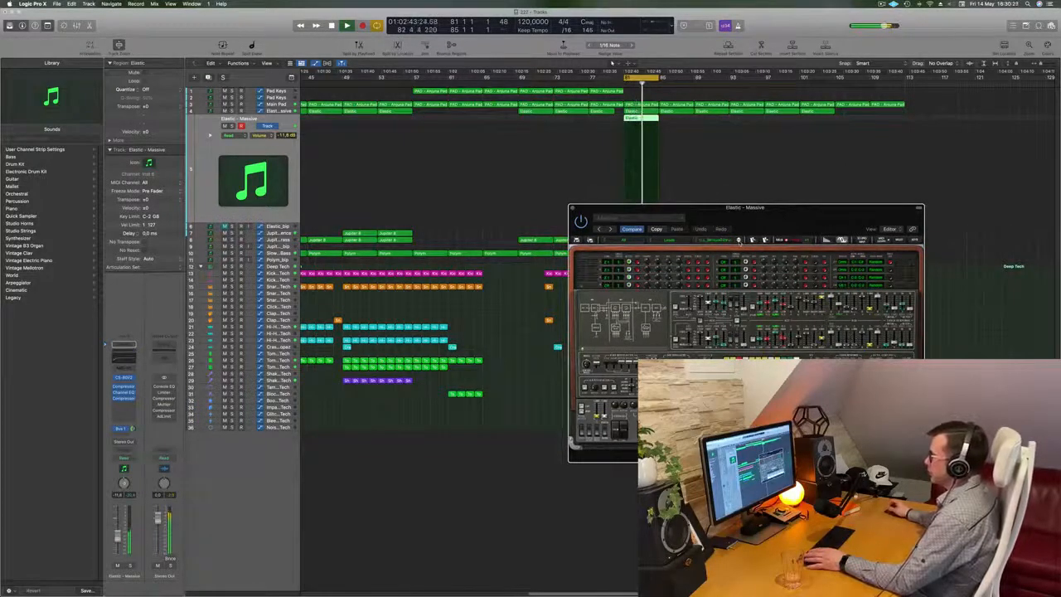
left_click(738, 240)
left_click_drag(796, 209, 742, 233)
left_click(685, 263)
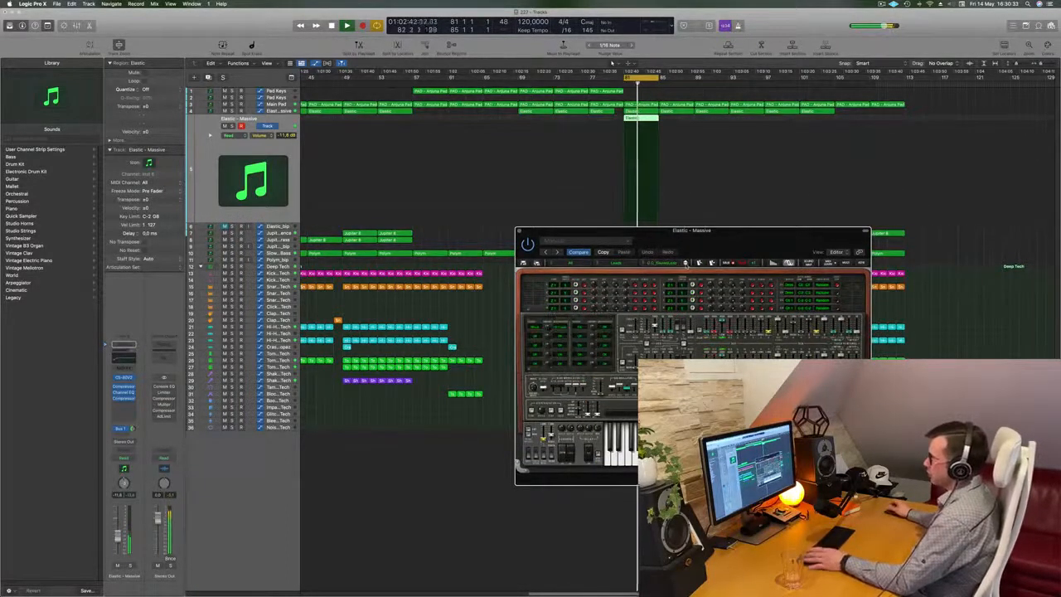
left_click(686, 263)
left_click(685, 263)
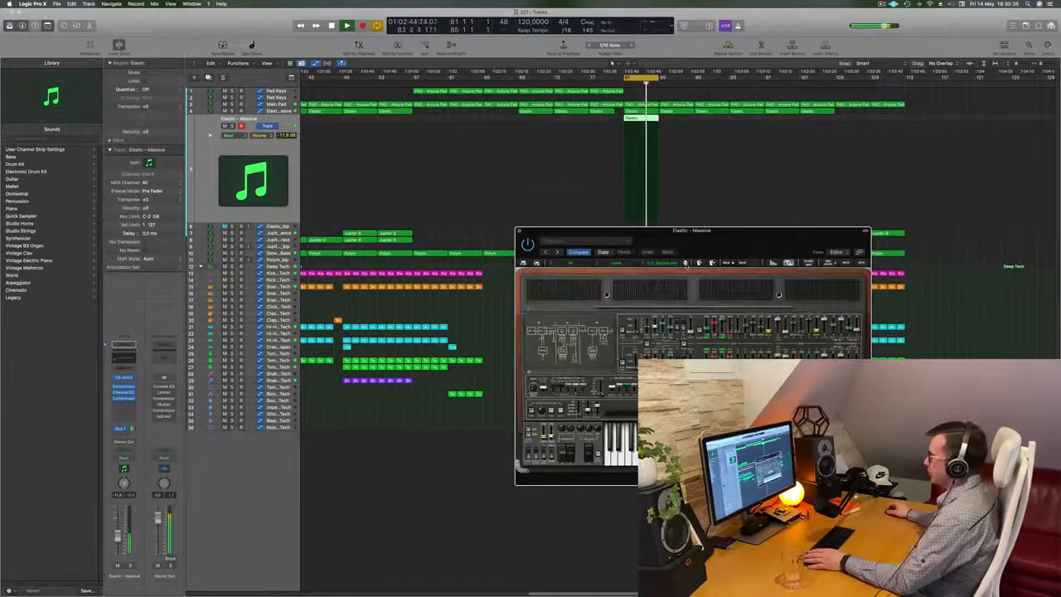
Step: Continue through the next nine Leads presets of the CS-80V2, listening to each one in the loop
left_click(686, 262)
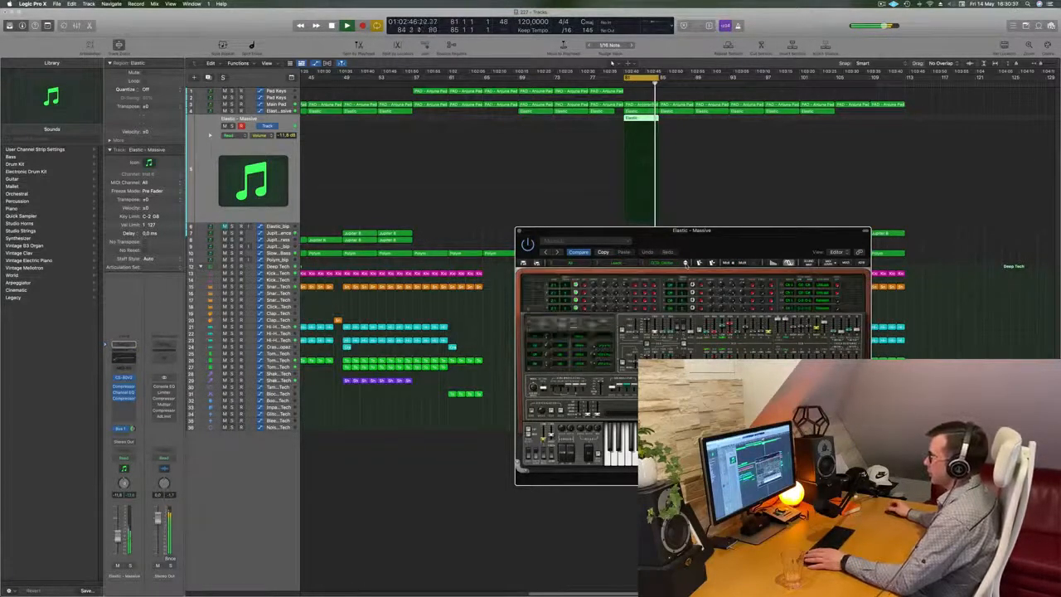
left_click(685, 262)
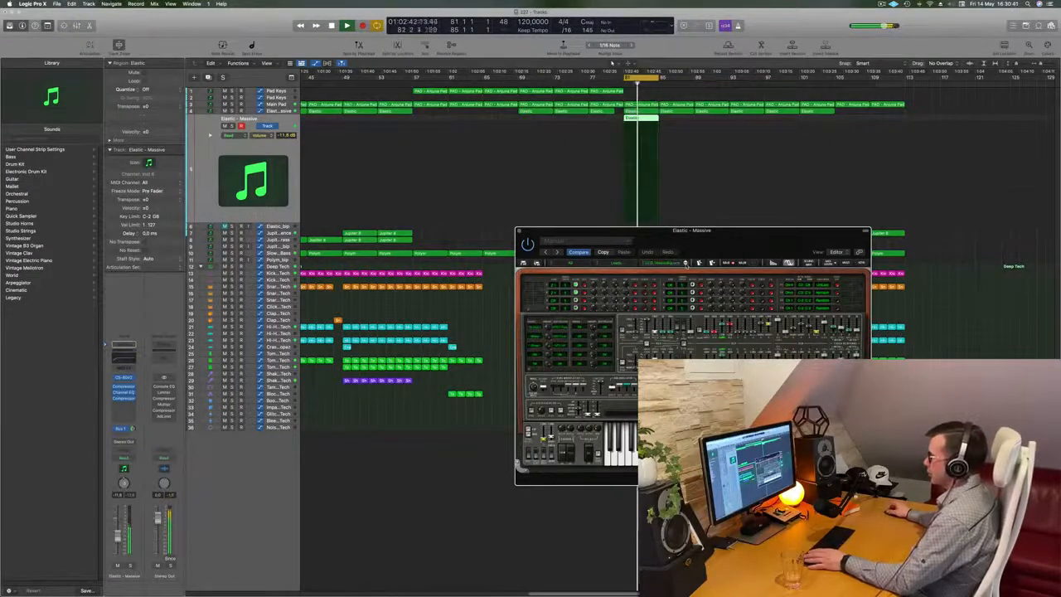
left_click(685, 263)
left_click(685, 263)
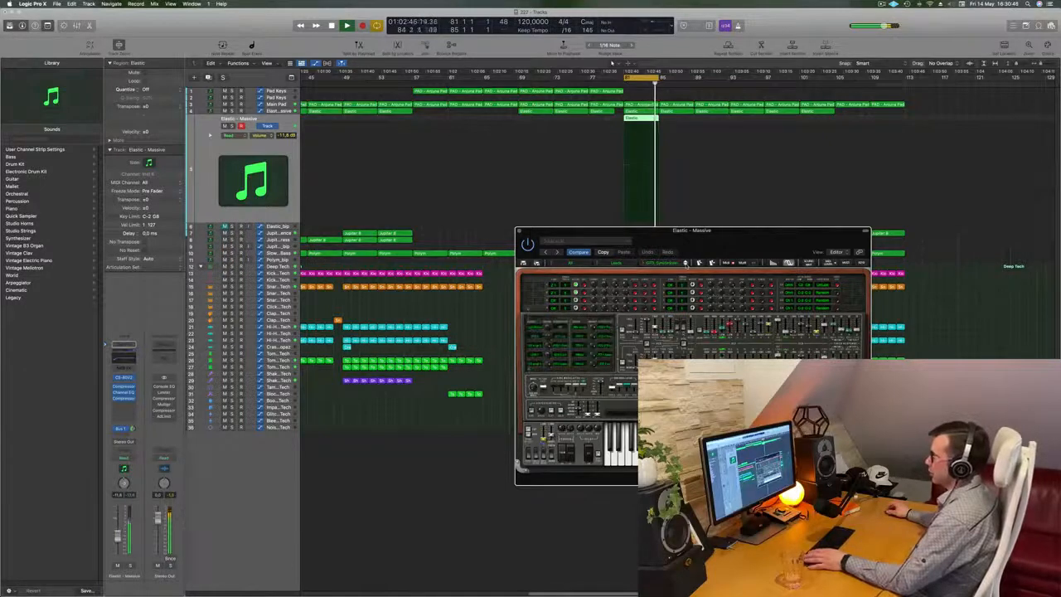
left_click(685, 262)
left_click(686, 263)
left_click(686, 262)
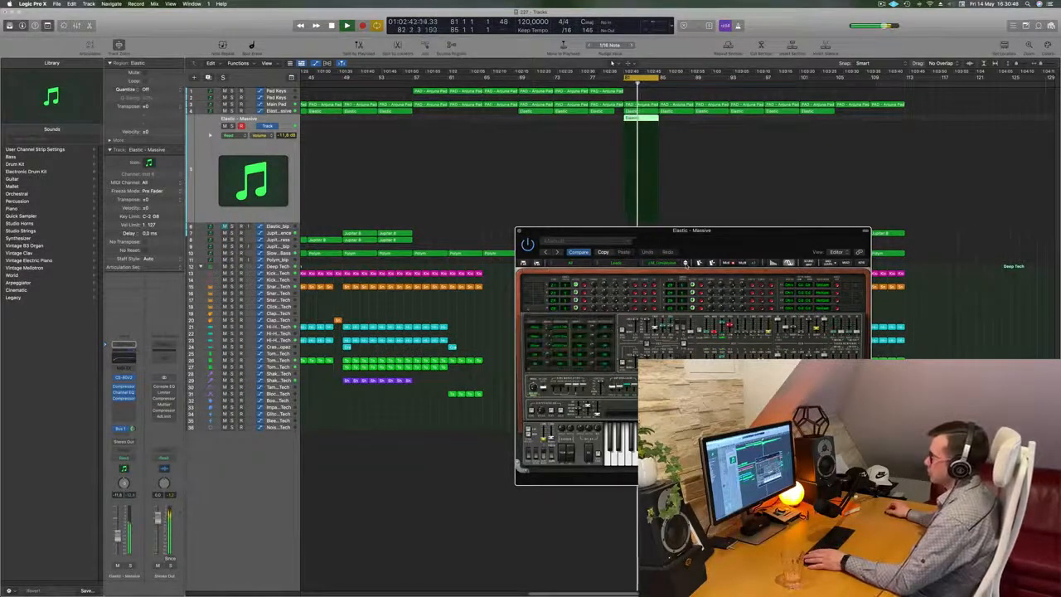
left_click(686, 262)
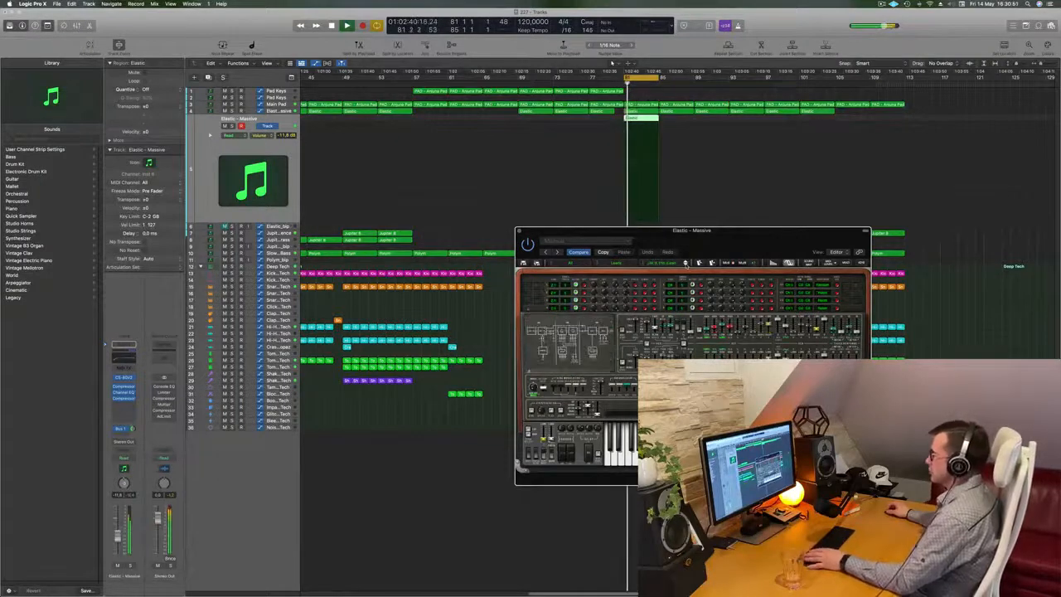
left_click(686, 263)
Step: Set the Elastic - Massive track's volume to -17.8 dB and restart the loop with the next lead preset loaded
left_click_drag(740, 238, 688, 238)
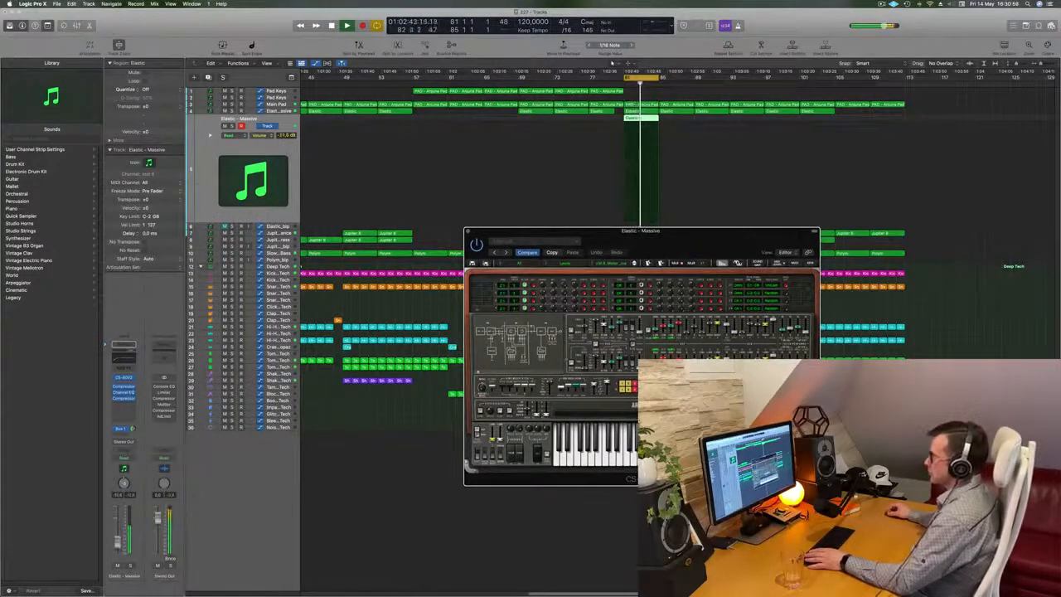
left_click_drag(716, 235, 690, 240)
key("Return")
key("space")
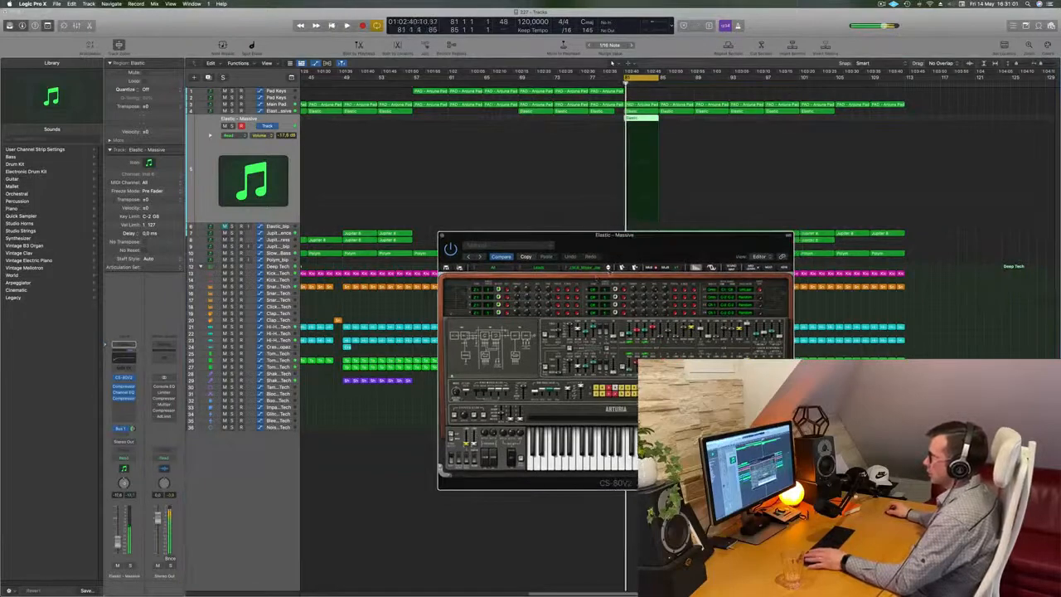
left_click(608, 268)
key("space")
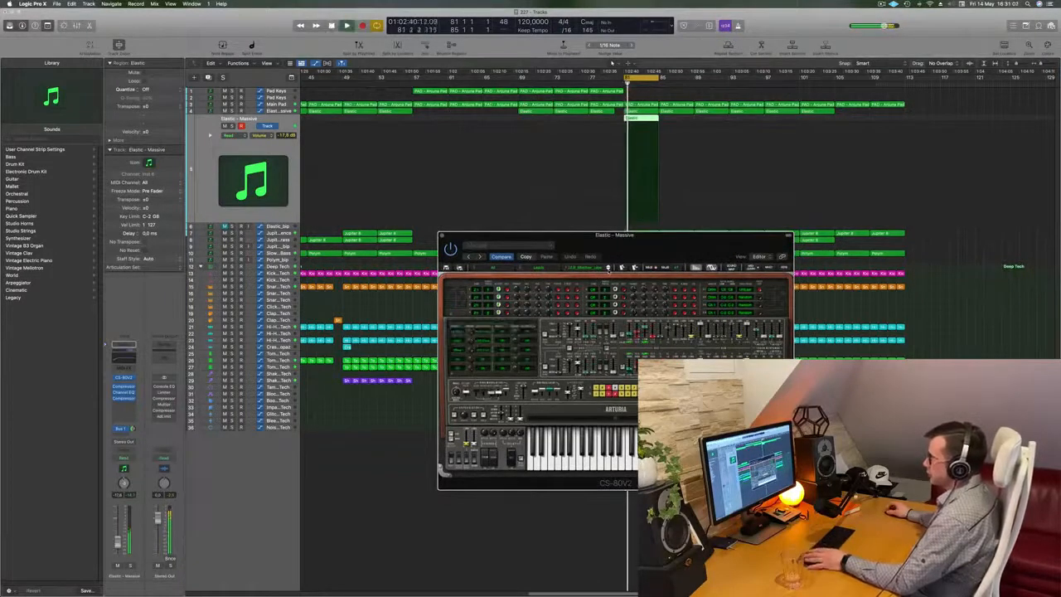
Step: Compare seven further Leads presets of the CS-80V2 while the bar 81 loop plays
left_click(609, 268)
left_click(608, 268)
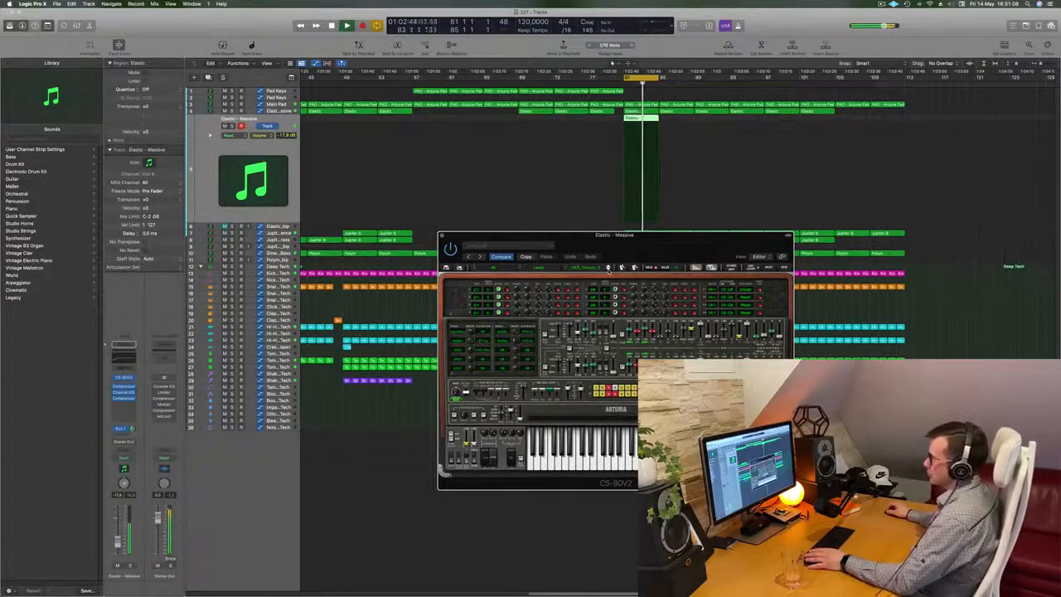
left_click(609, 267)
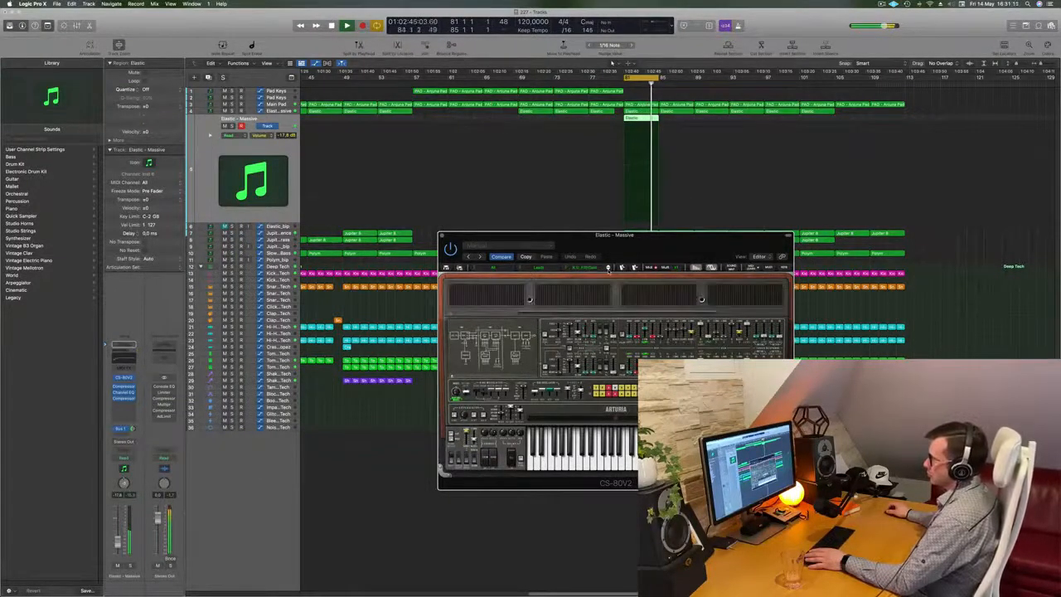
left_click(608, 267)
left_click(608, 268)
left_click(608, 267)
left_click(608, 268)
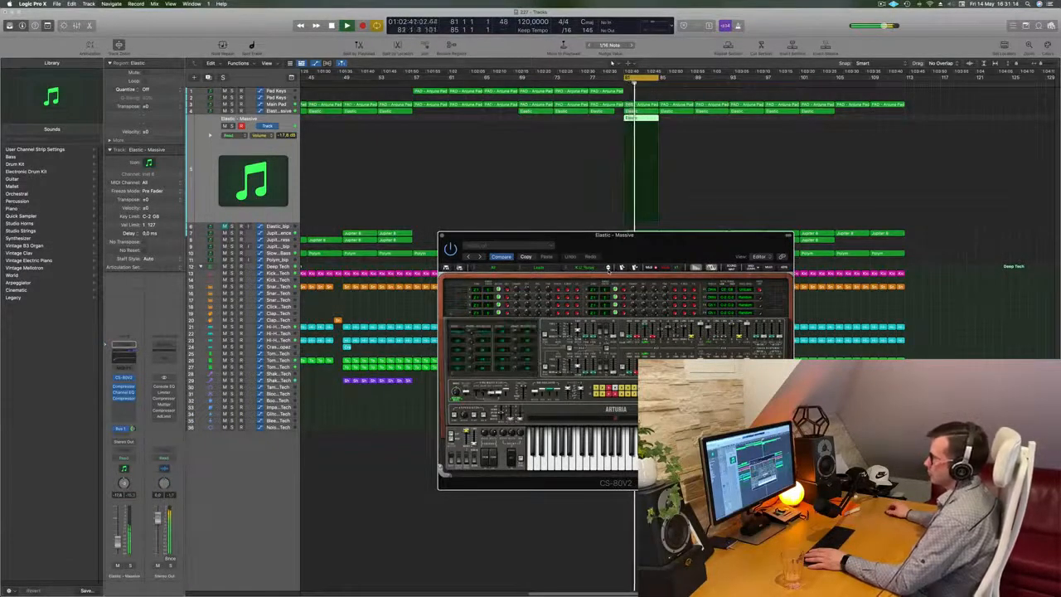
Step: Listen to four more Leads presets in the loop and shift the CS-80V2 window slightly aside
left_click(609, 268)
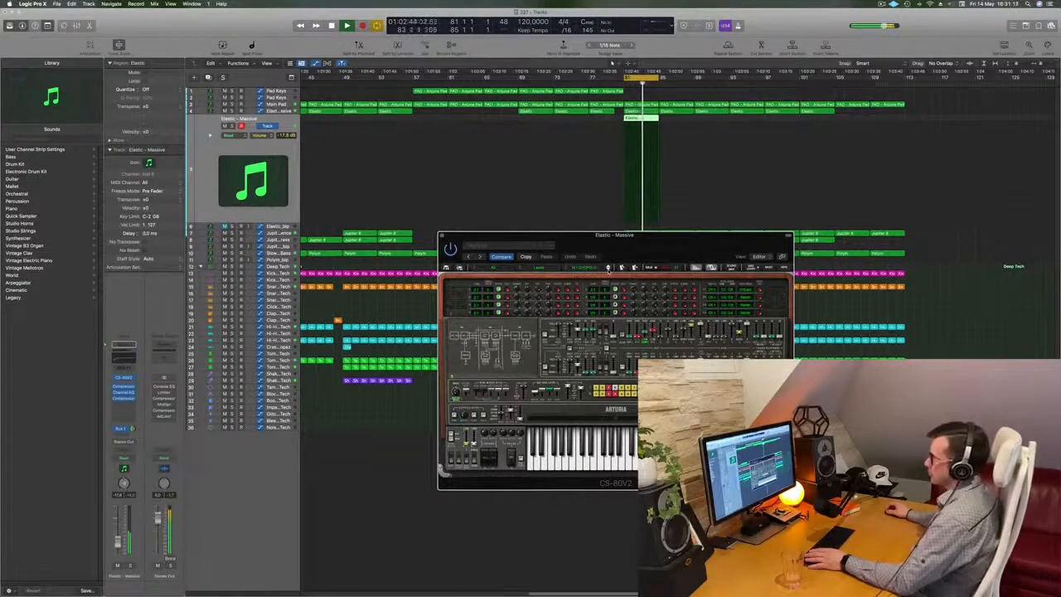
left_click(609, 267)
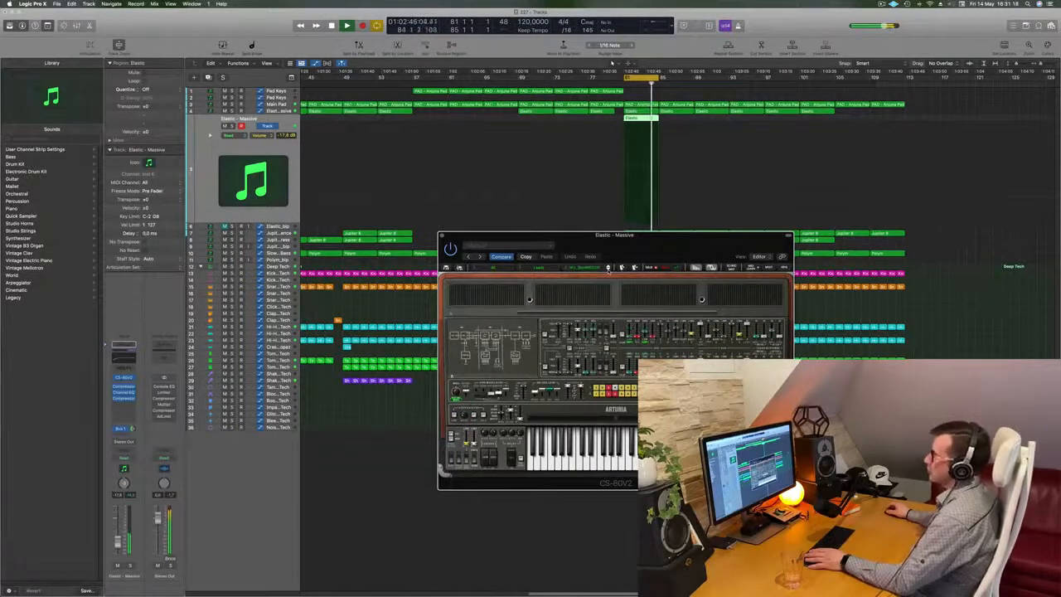
left_click(609, 268)
left_click(608, 268)
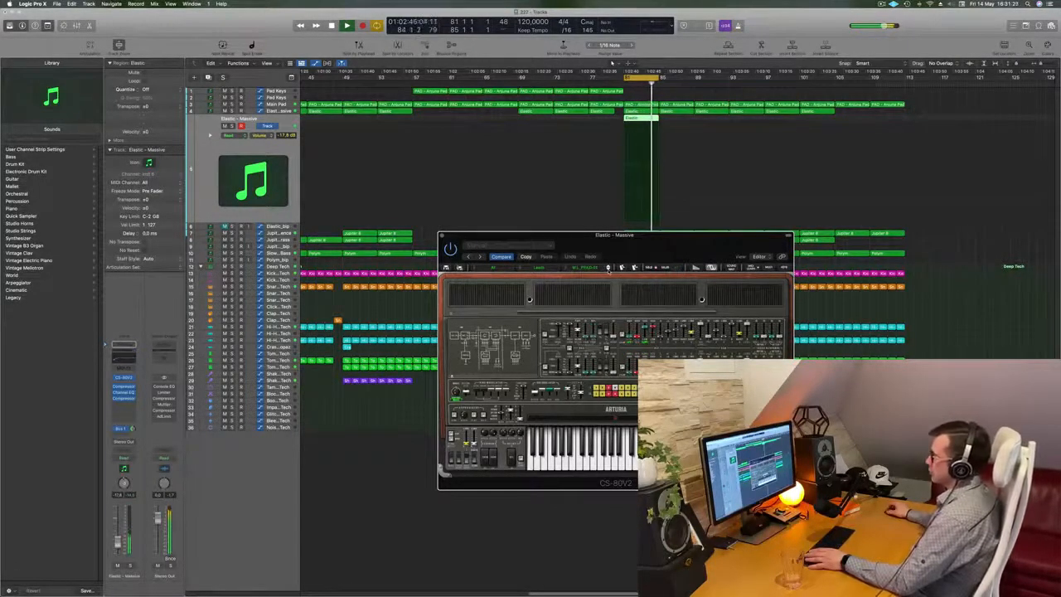
left_click_drag(692, 242, 673, 245)
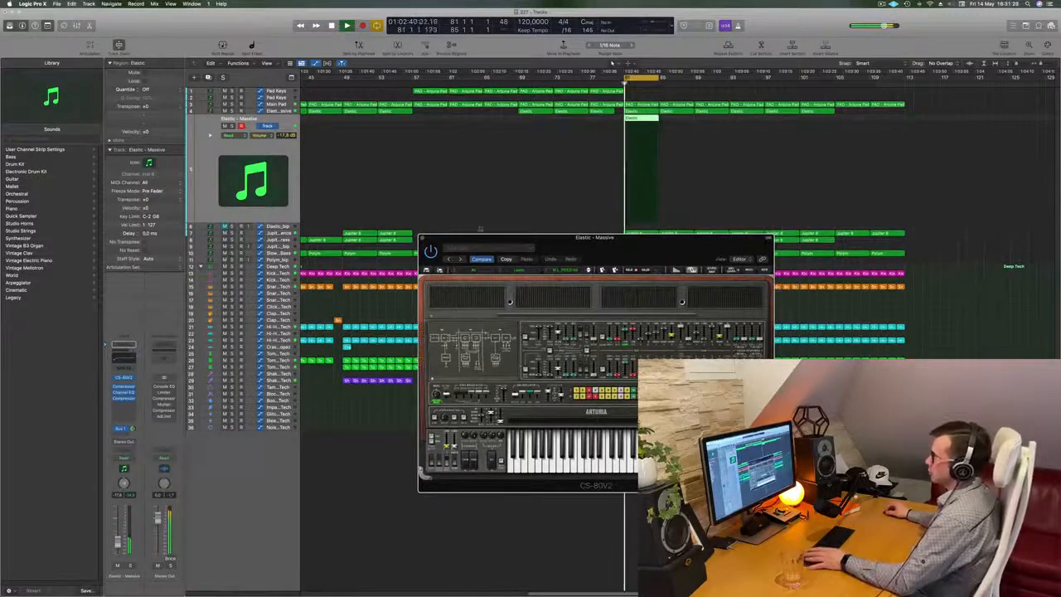
Step: Replace the Elastic region at bar 81 on the Elastic - Massive track with a copy of the Main Pad track's Arturia Pad region
left_click(421, 239)
key("space")
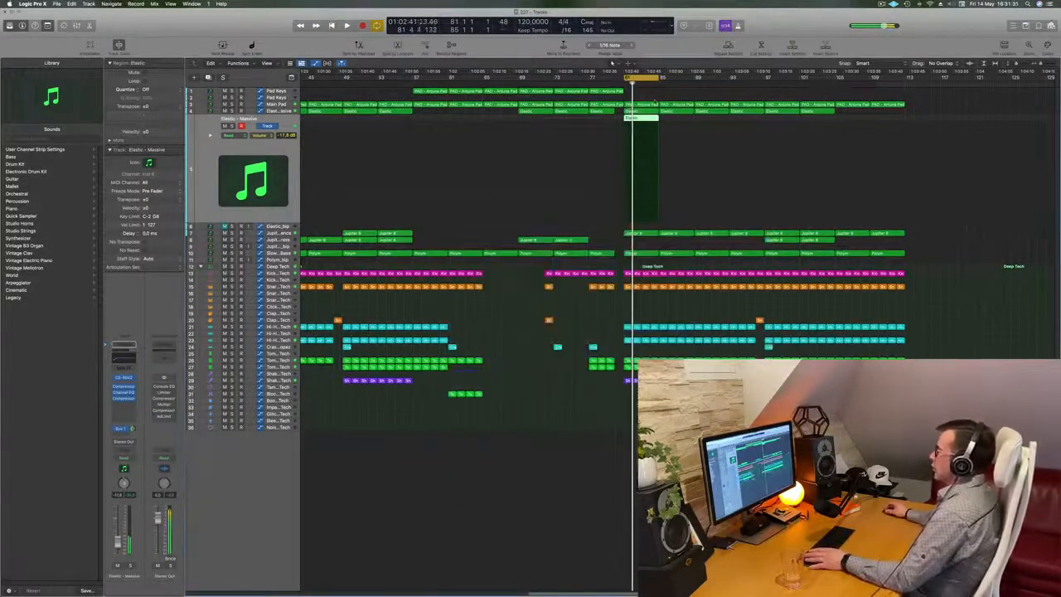
left_click(648, 122)
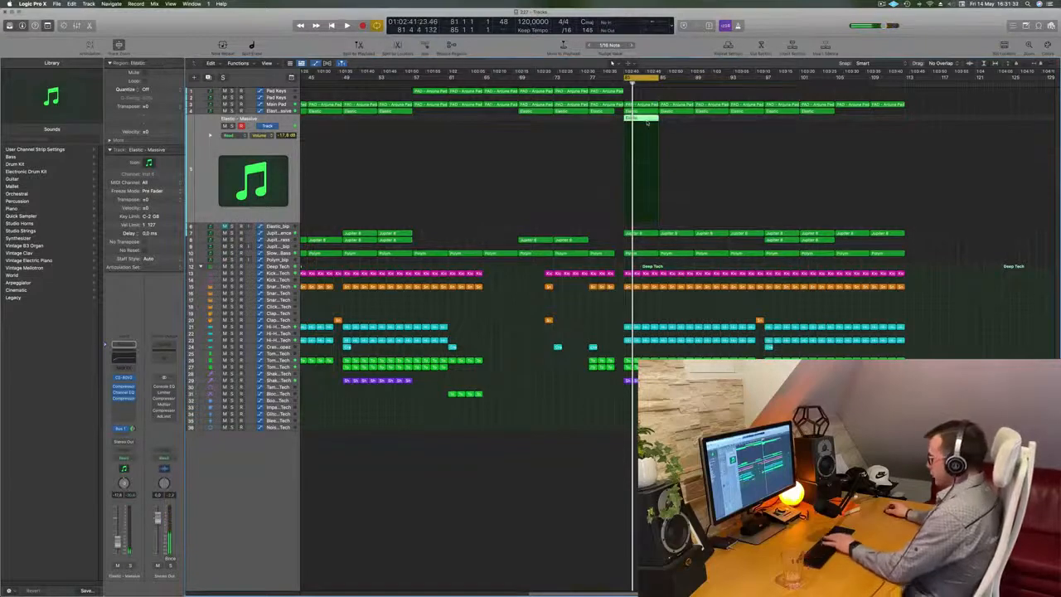
key("Delete")
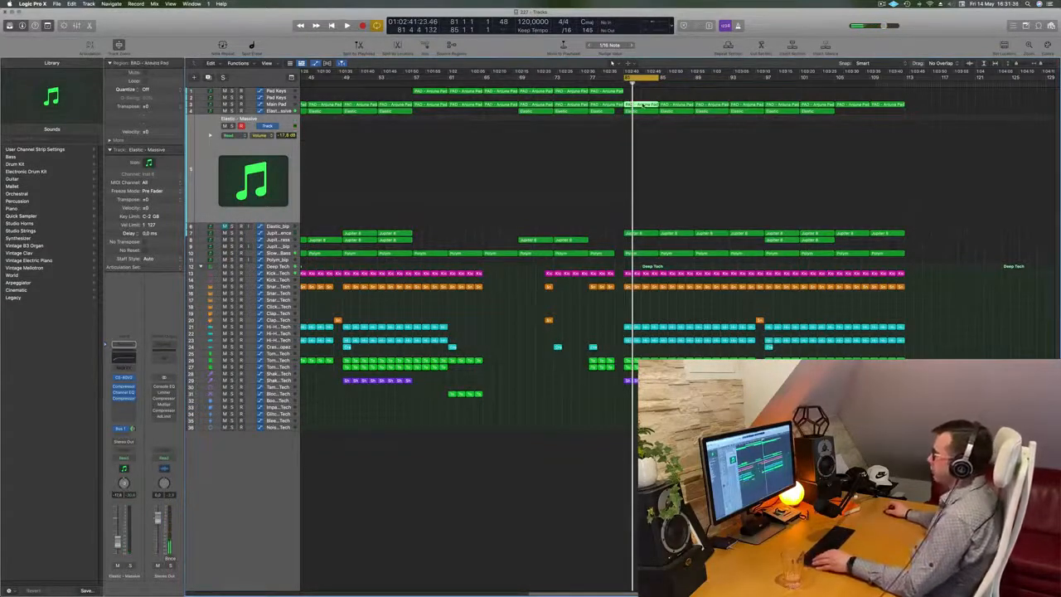
left_click_drag(643, 105, 643, 124)
key("space")
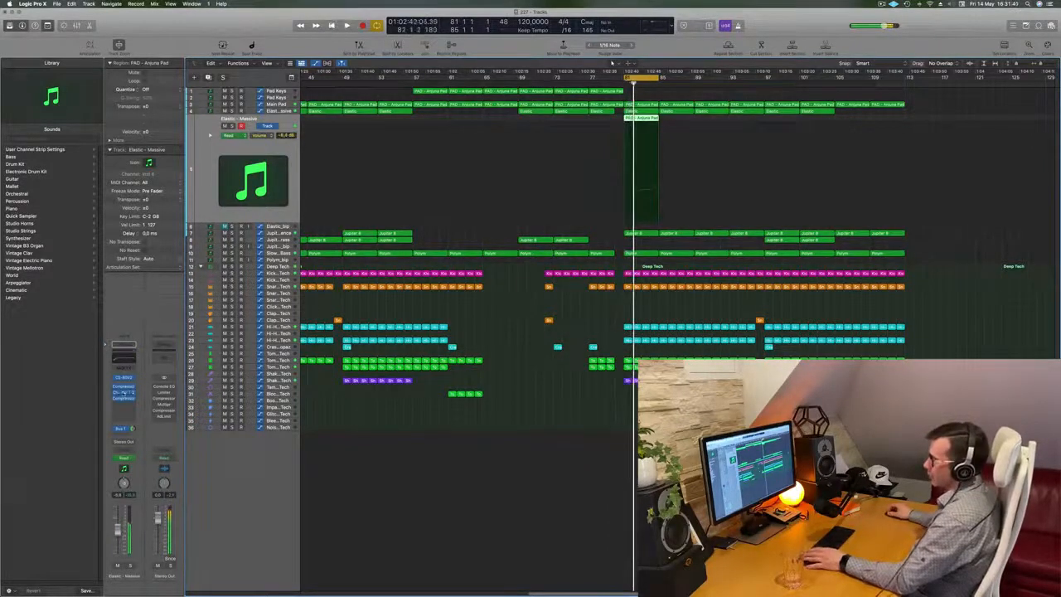
Step: Reopen the CS-80V2, try two more lead presets with the copied pad region, and briefly solo the Elastic - Massive track
left_click(123, 378)
key("space")
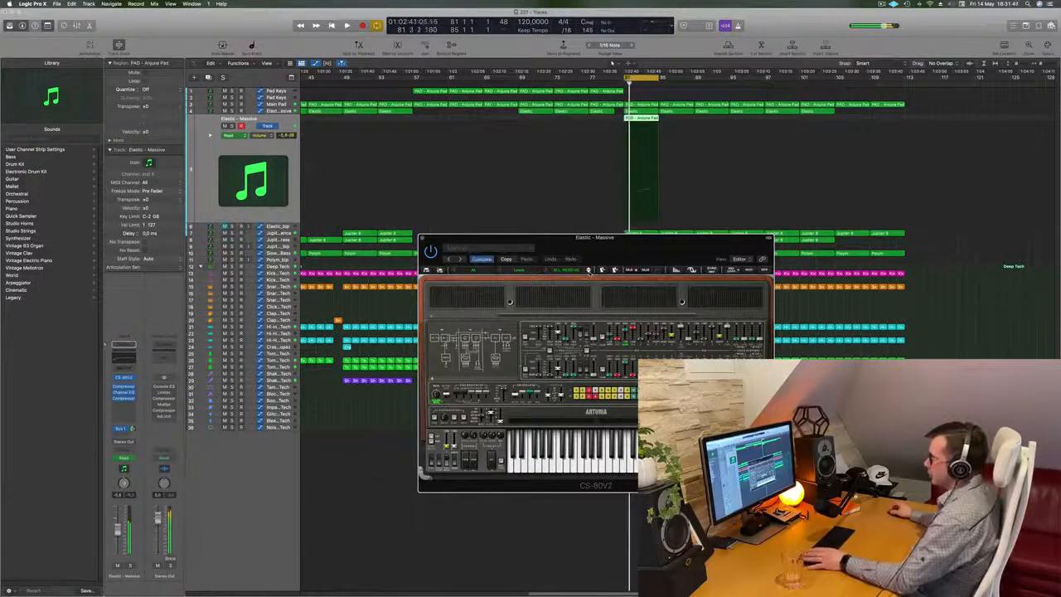
left_click(588, 270)
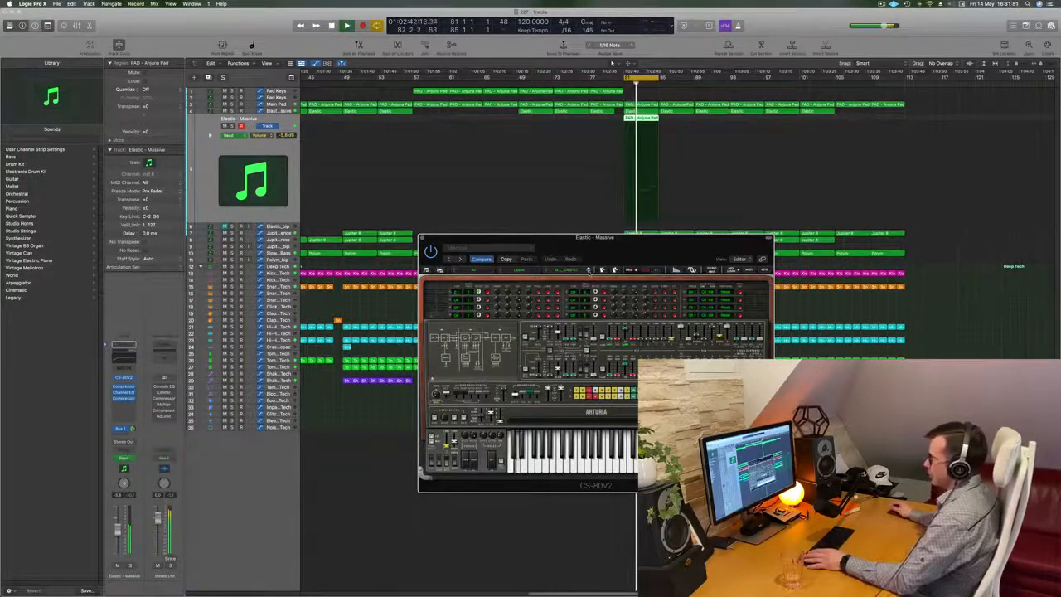
left_click(589, 270)
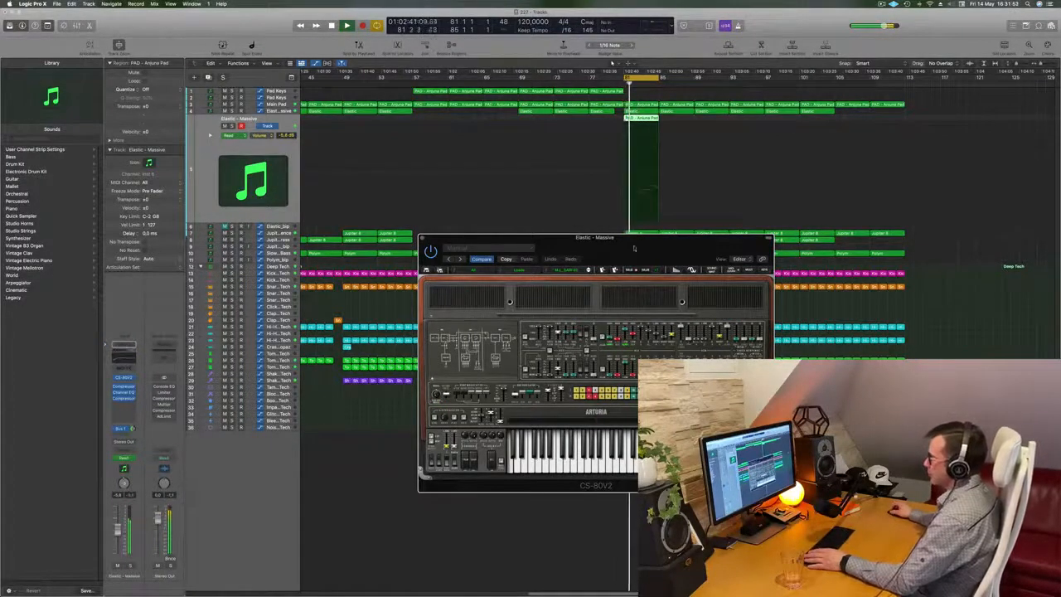
left_click_drag(641, 244, 616, 273)
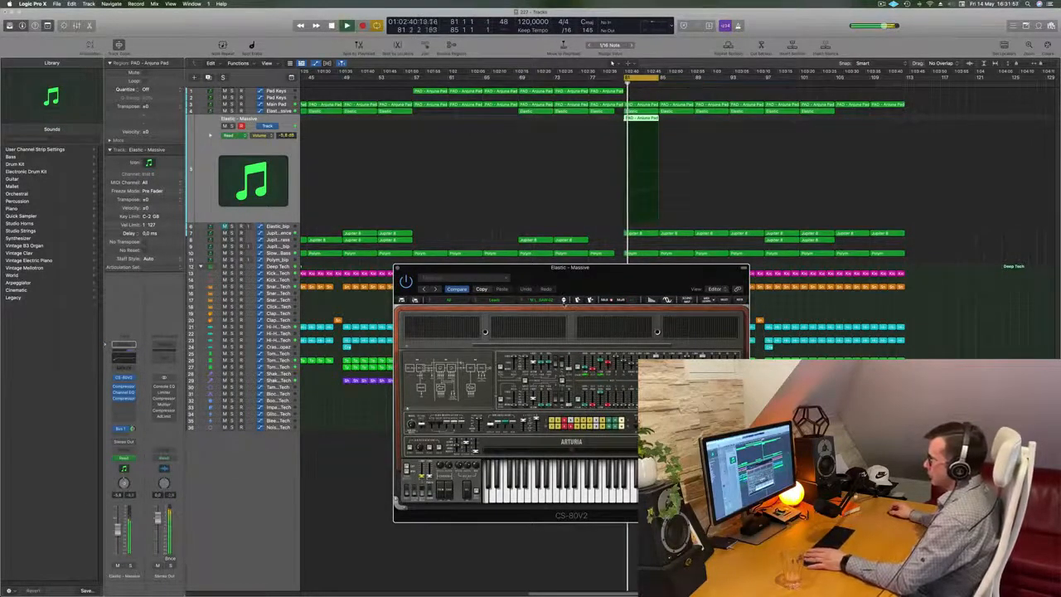
left_click_drag(593, 276, 550, 314)
left_click(131, 566)
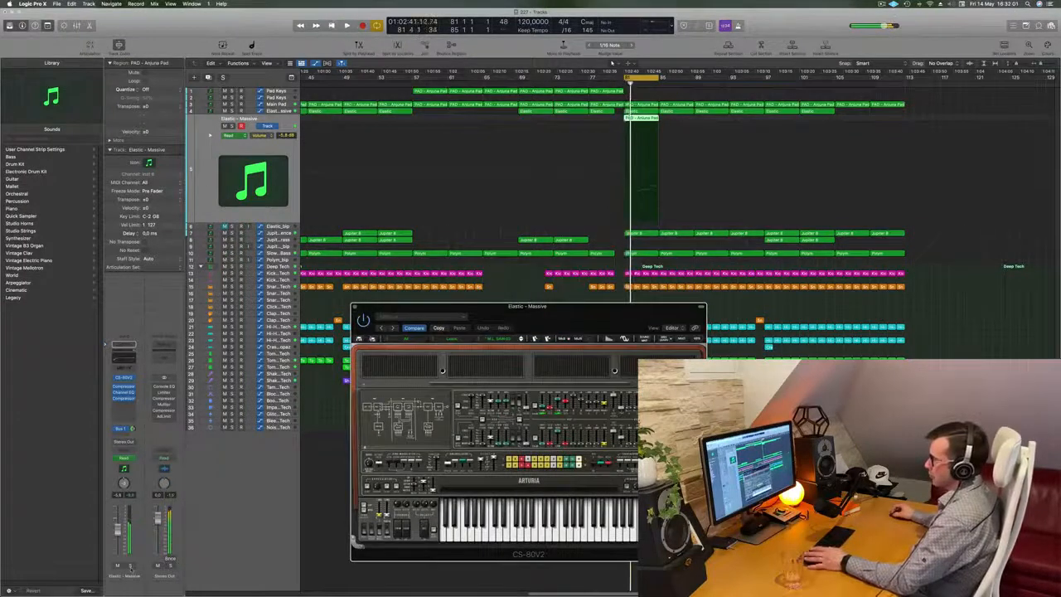
left_click(130, 567)
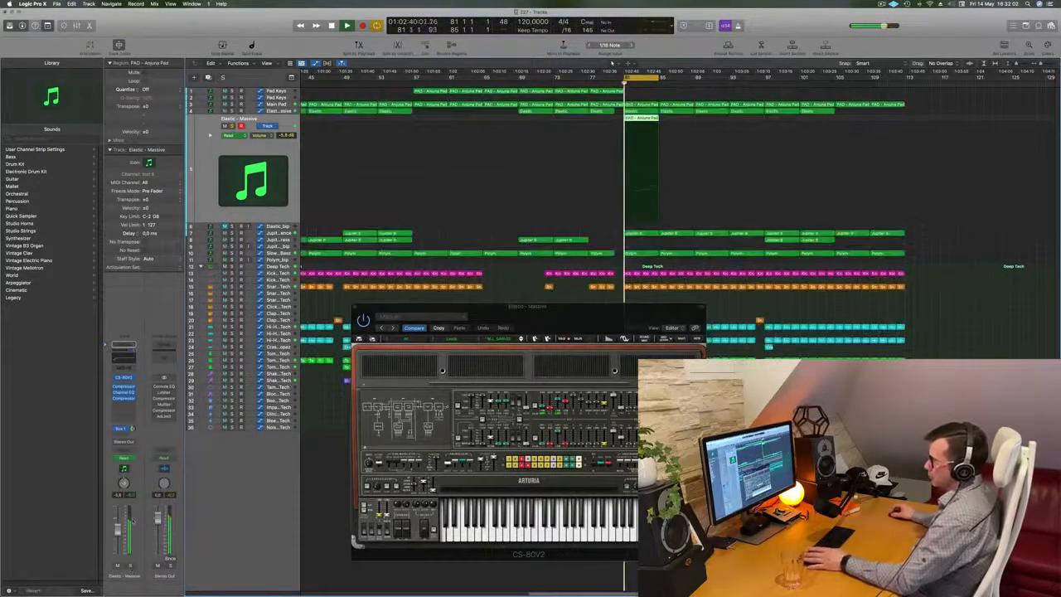
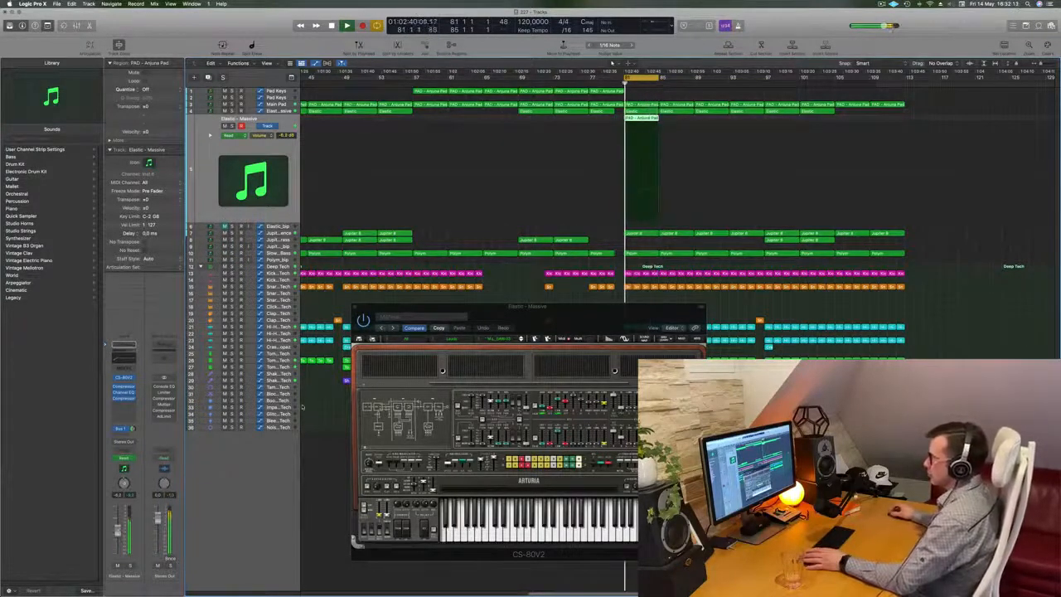
Step: Load a Brass preset from the All bank of the CS-80V2 and move the plug-in window off the lower tracks
left_click(387, 340)
mouse_move(448, 475)
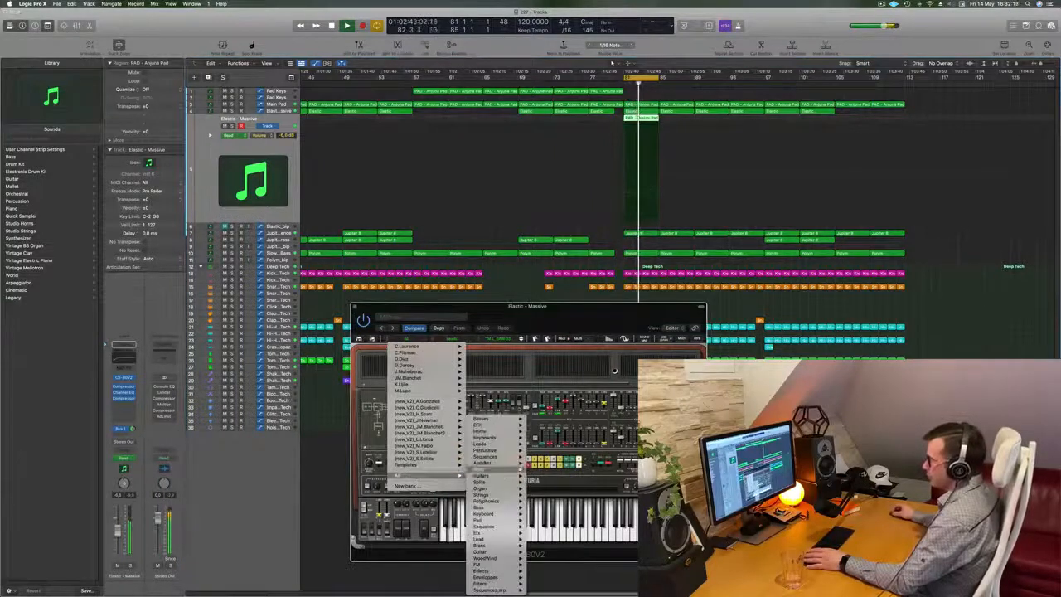
mouse_move(499, 491)
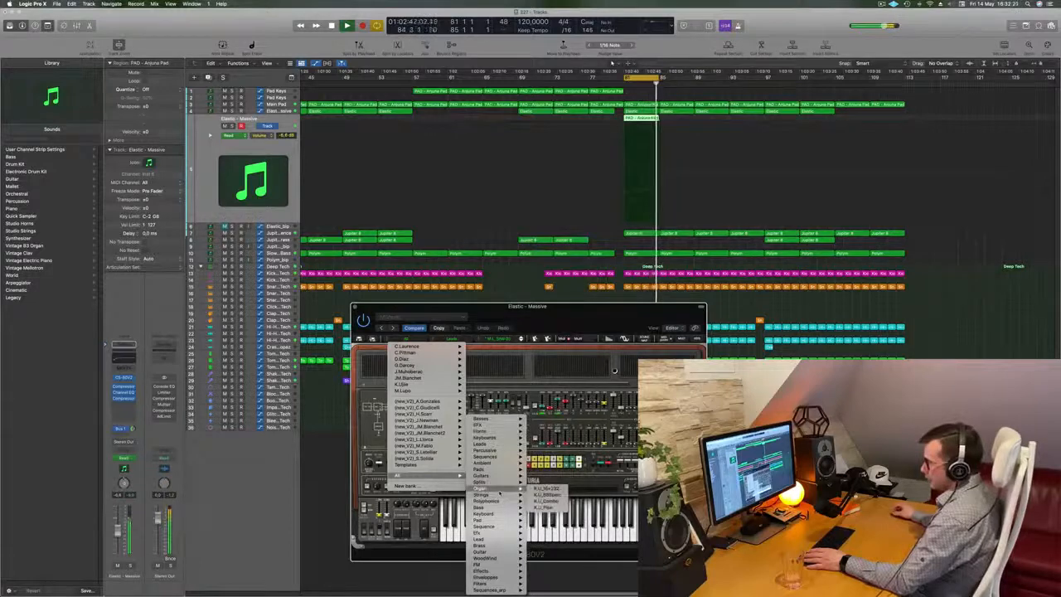
mouse_move(494, 545)
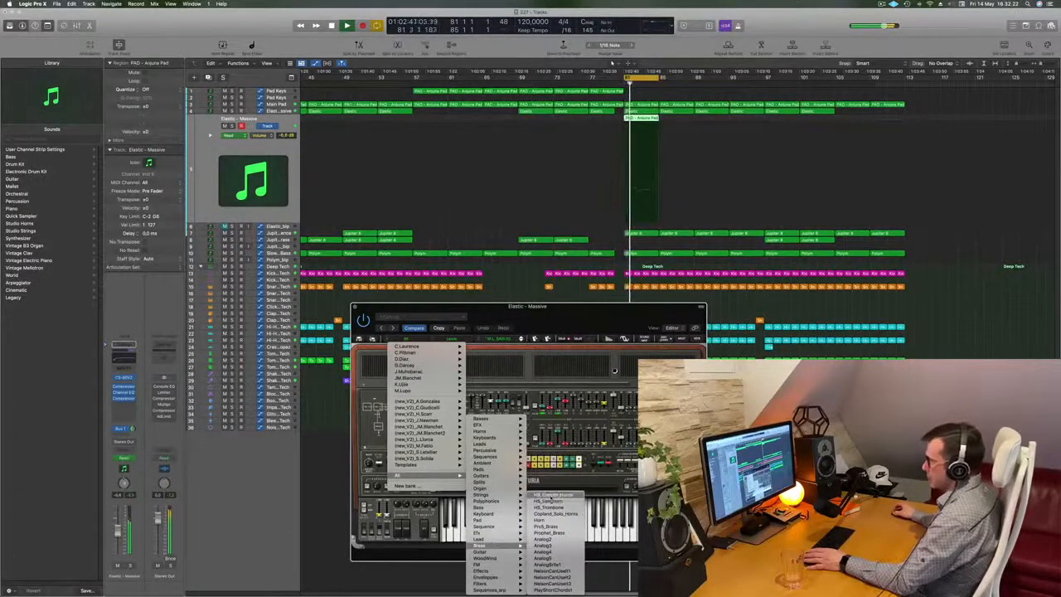
left_click(544, 501)
left_click_drag(589, 321, 643, 184)
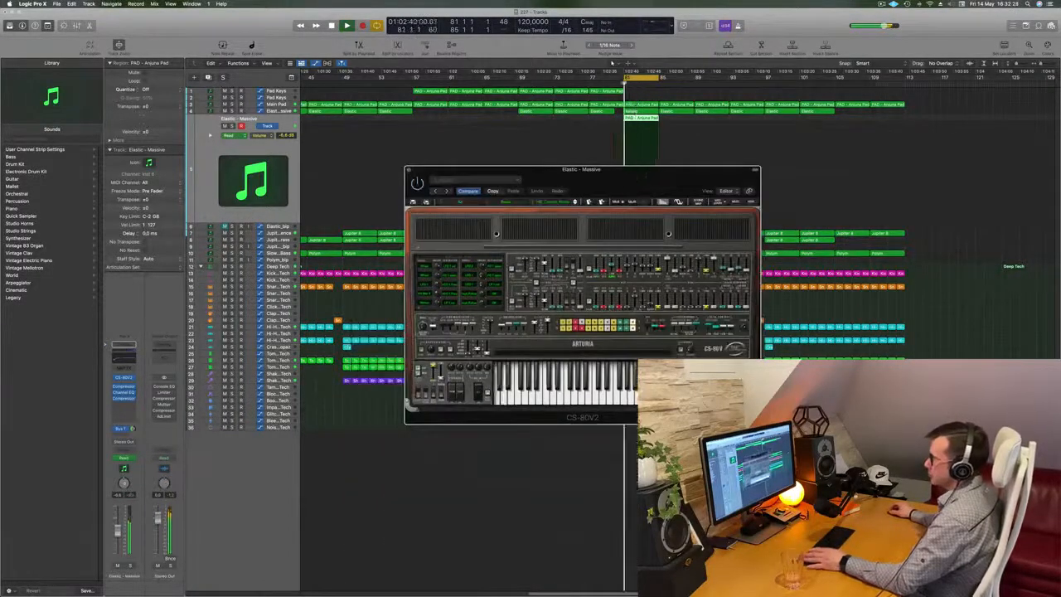
Step: Switch the CS-80V2 to the next plug-in setting, a pad sound, and step forward two presets from it
left_click_drag(496, 181, 388, 230)
left_click(337, 240)
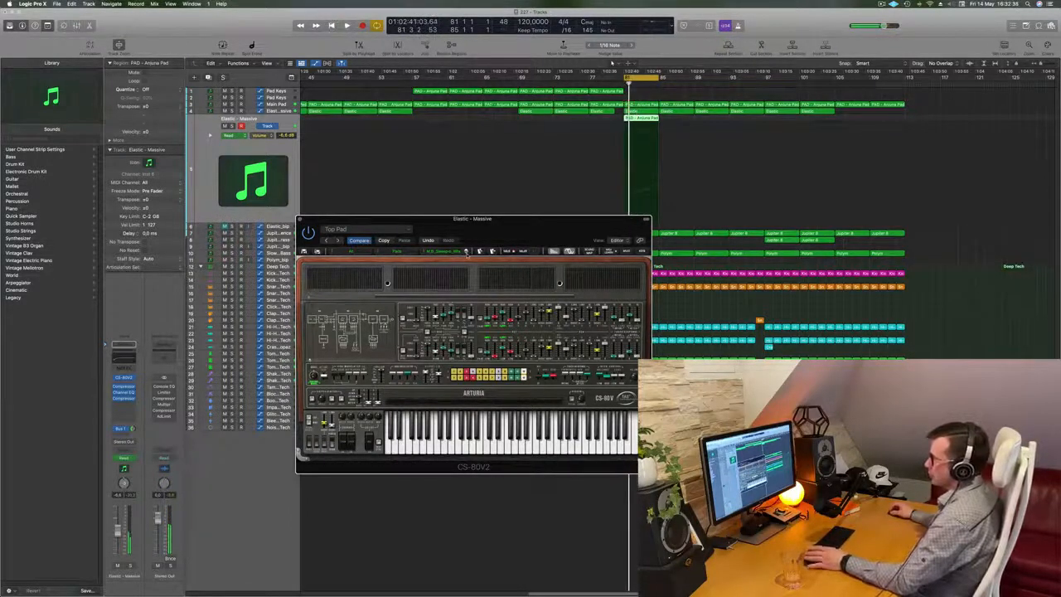
left_click(467, 252)
left_click(467, 252)
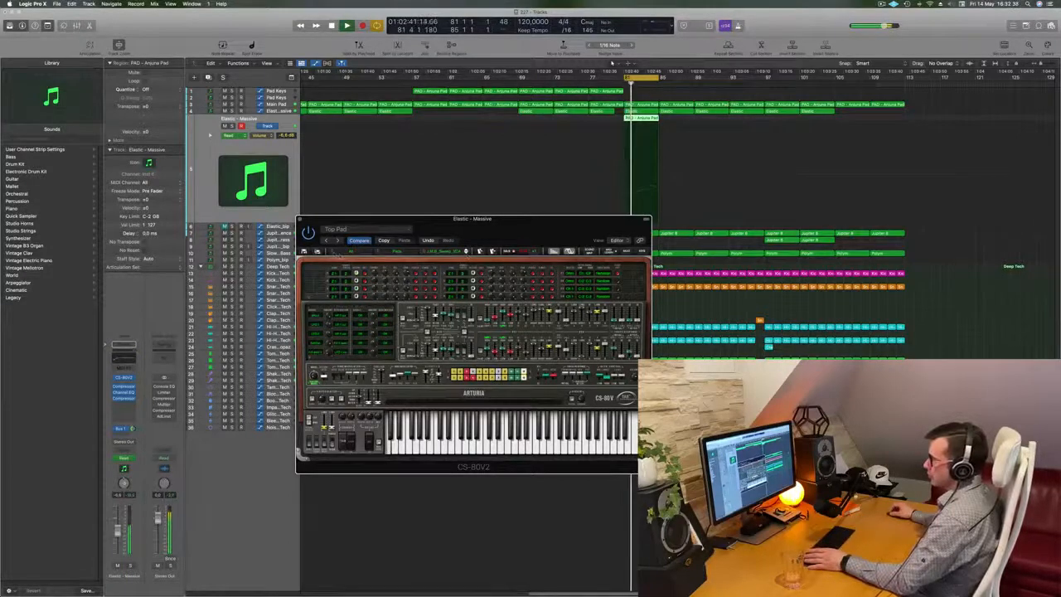
Step: Load the first preset in the Brass category of the CS-80V2's All bank on the Elastic - Massive track
left_click(334, 252)
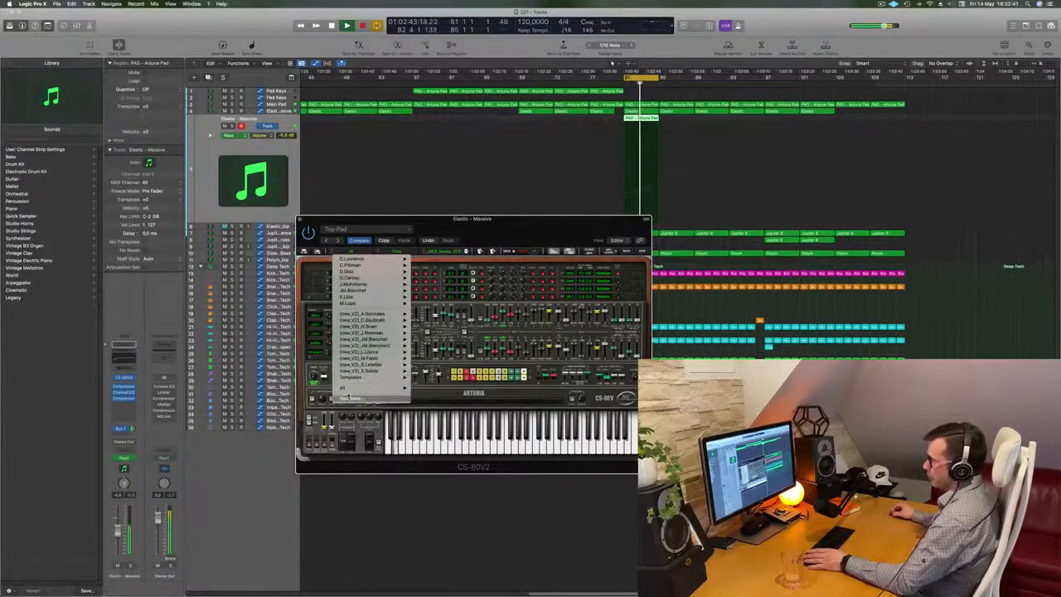
mouse_move(349, 388)
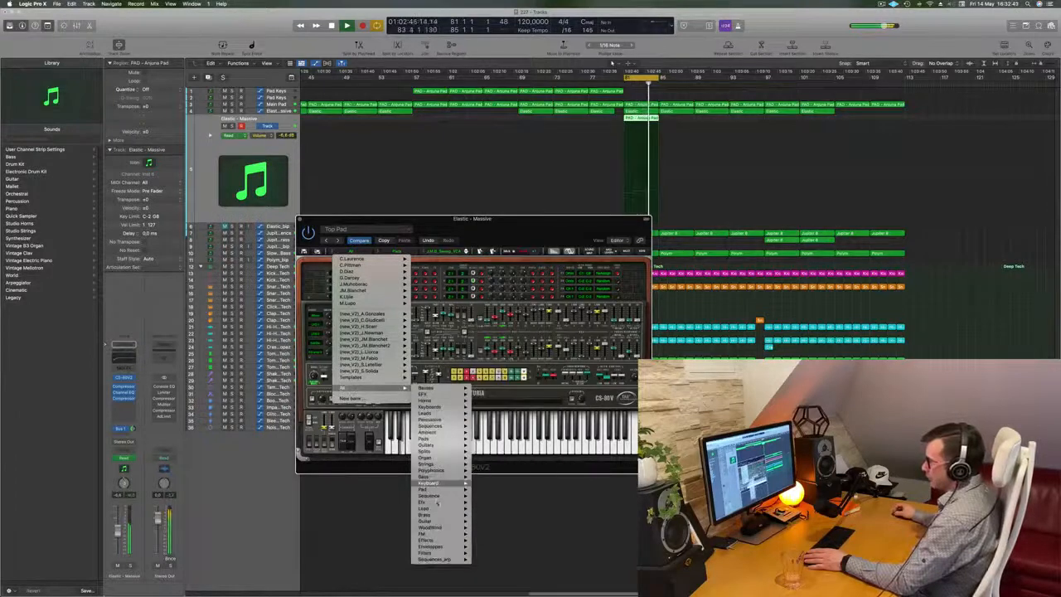
mouse_move(449, 482)
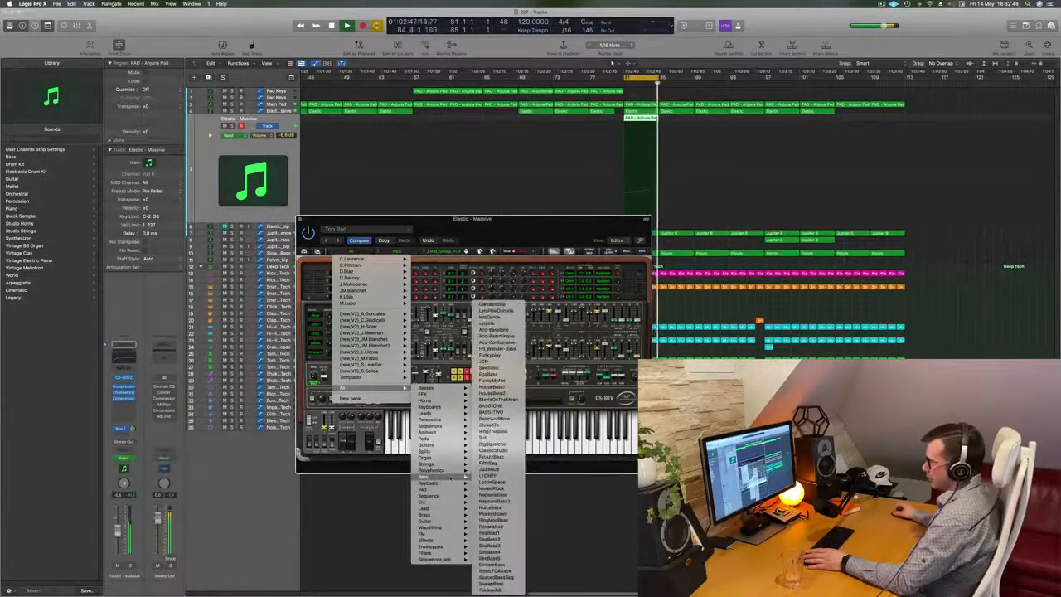
mouse_move(452, 515)
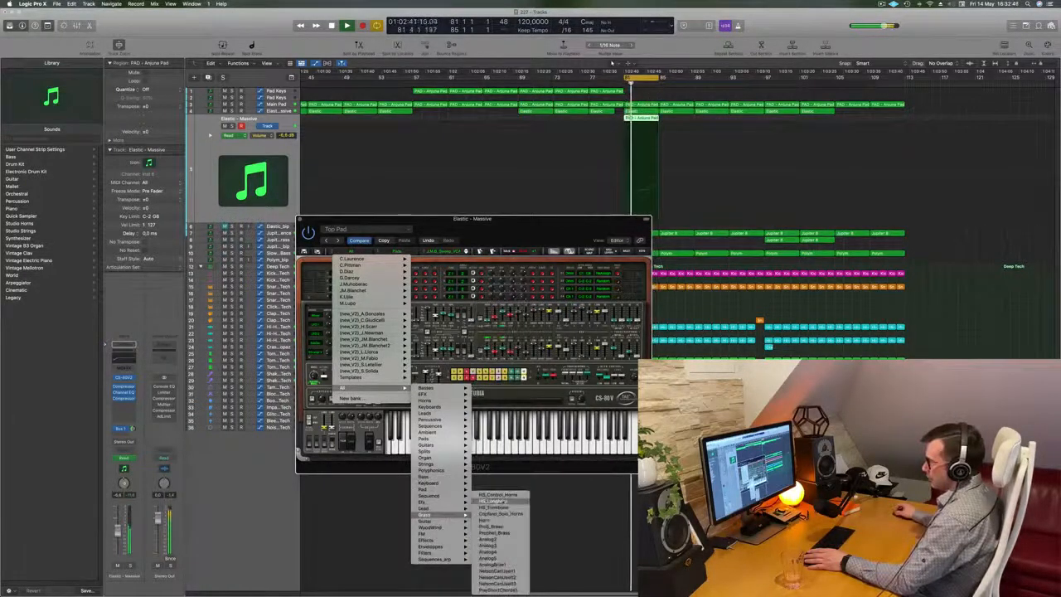
left_click(498, 494)
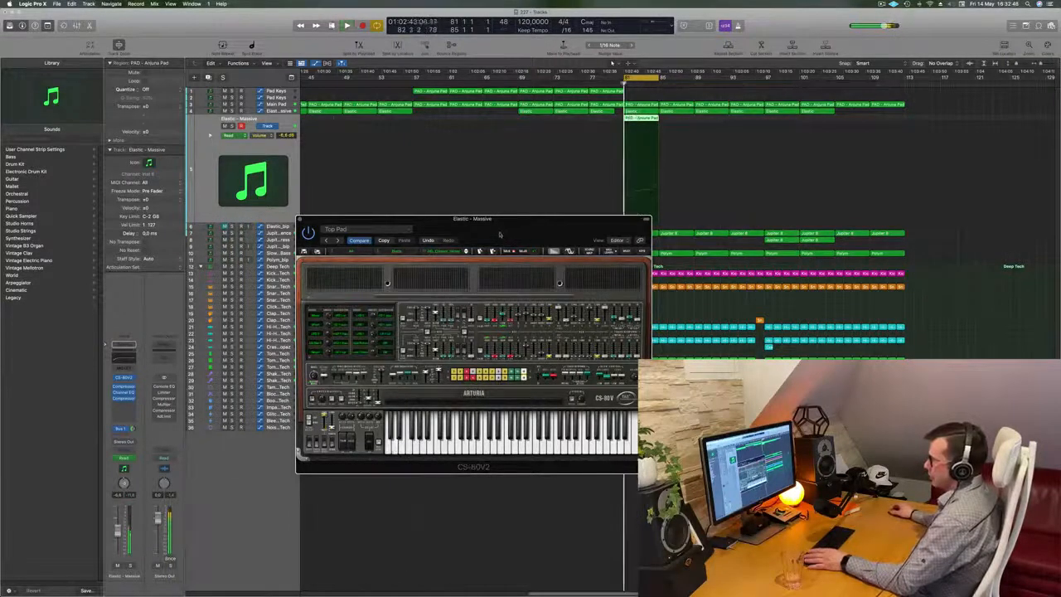
Step: Move the CS-80V2 window aside, step to the trombone Brass preset and check it with the track solo during playback
left_click_drag(509, 233, 545, 218)
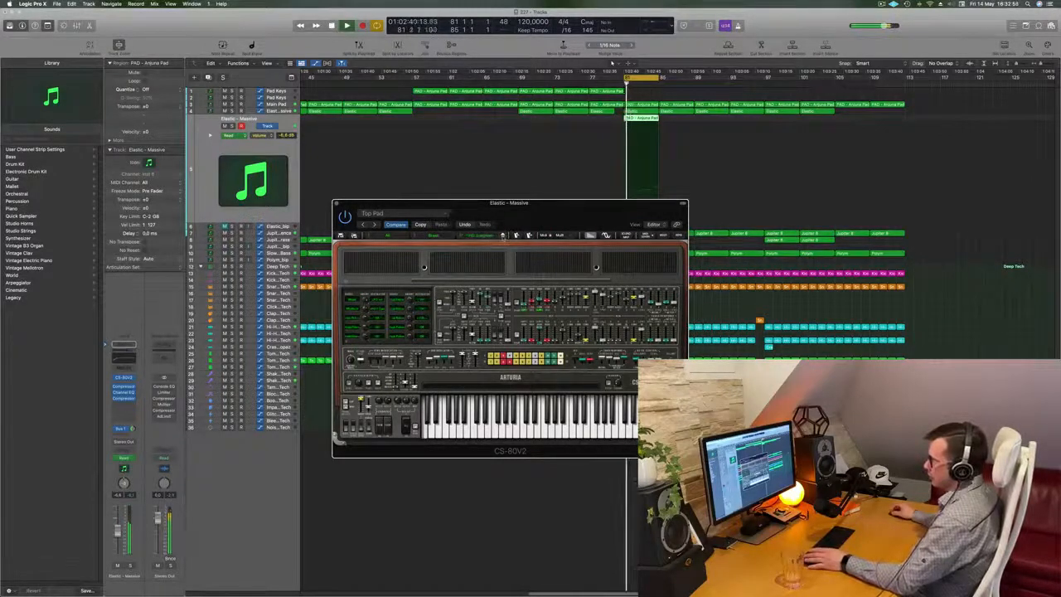
left_click(502, 236)
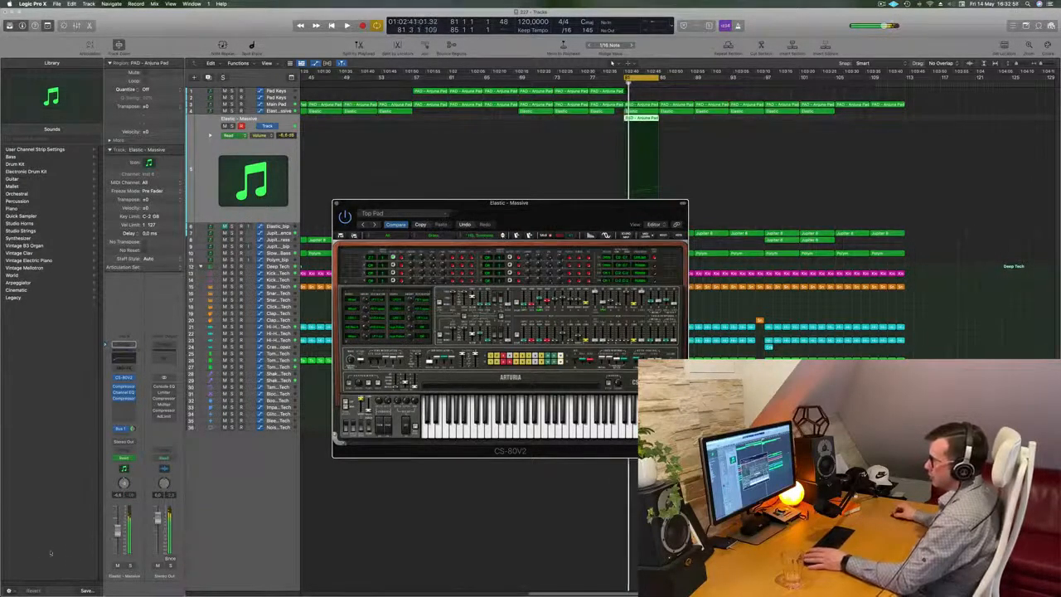
left_click(130, 565)
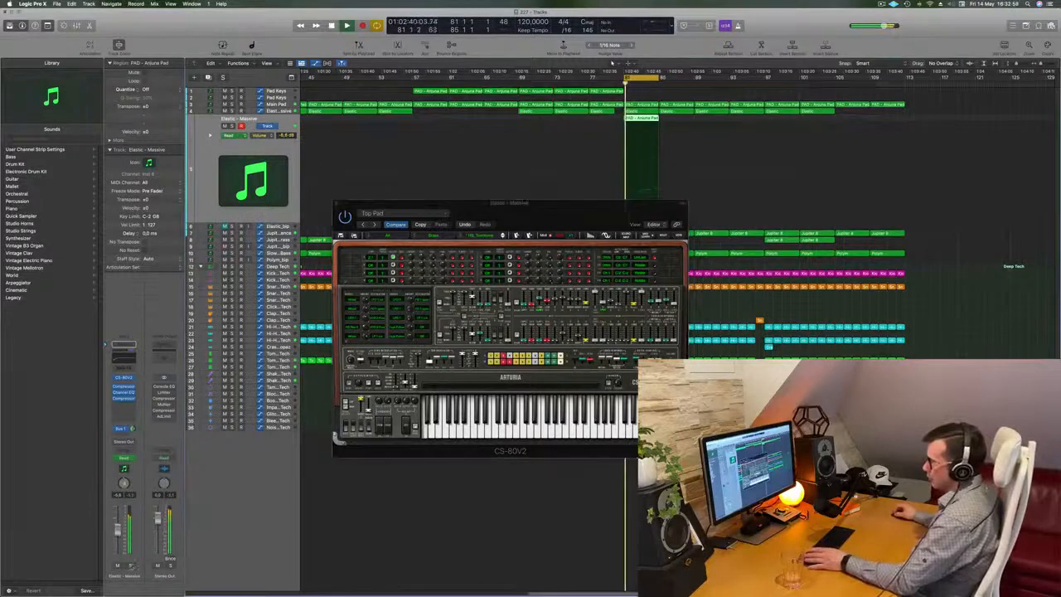
key("space")
key("s")
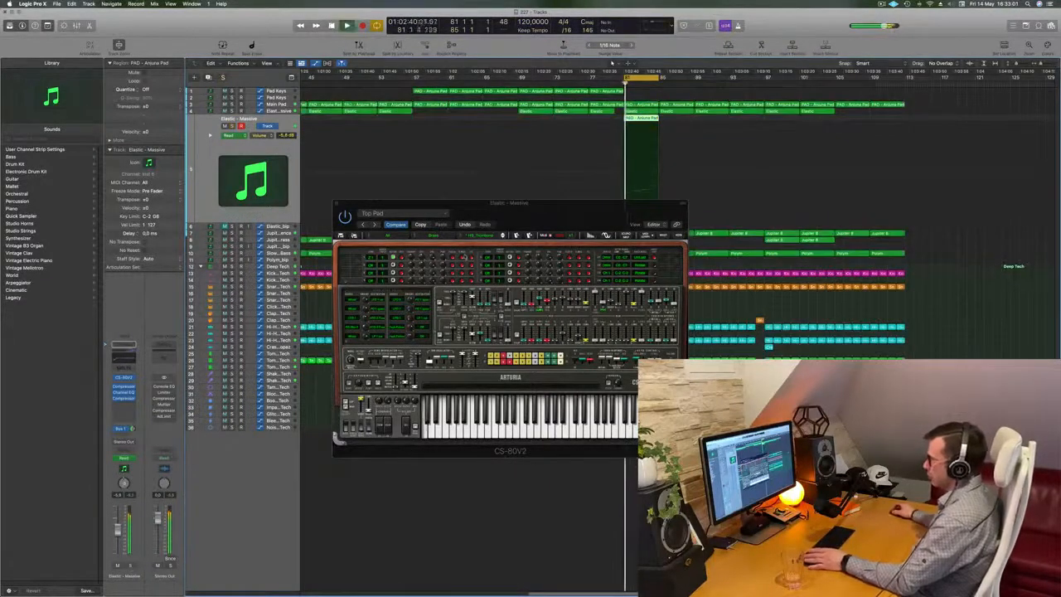
Step: Open the copied Arturia Pad region in the Piano Roll and transpose all its notes up one octave
key("space")
key("p")
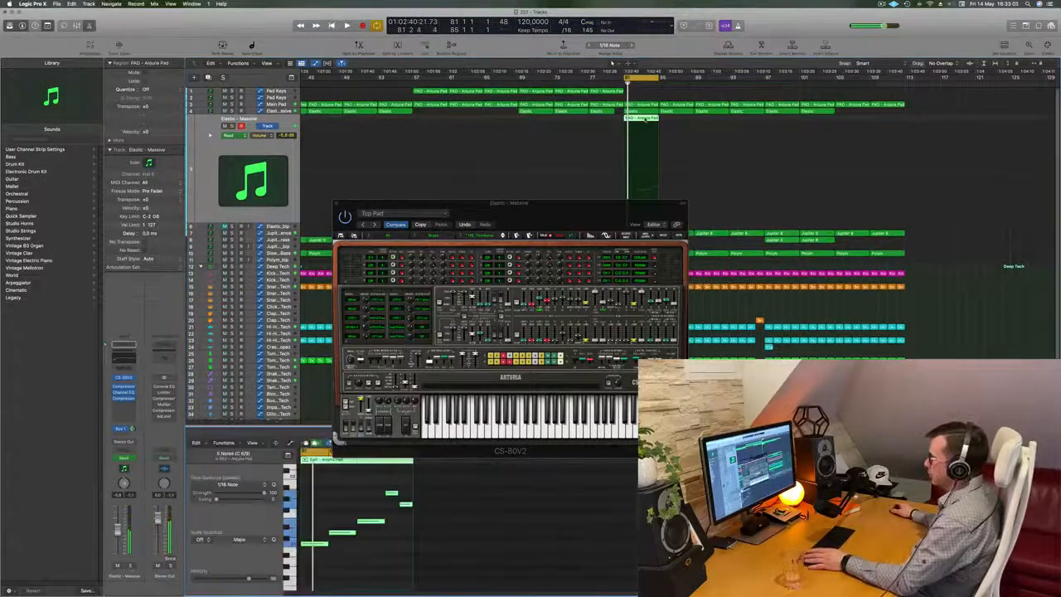
left_click(384, 572)
key("super+a")
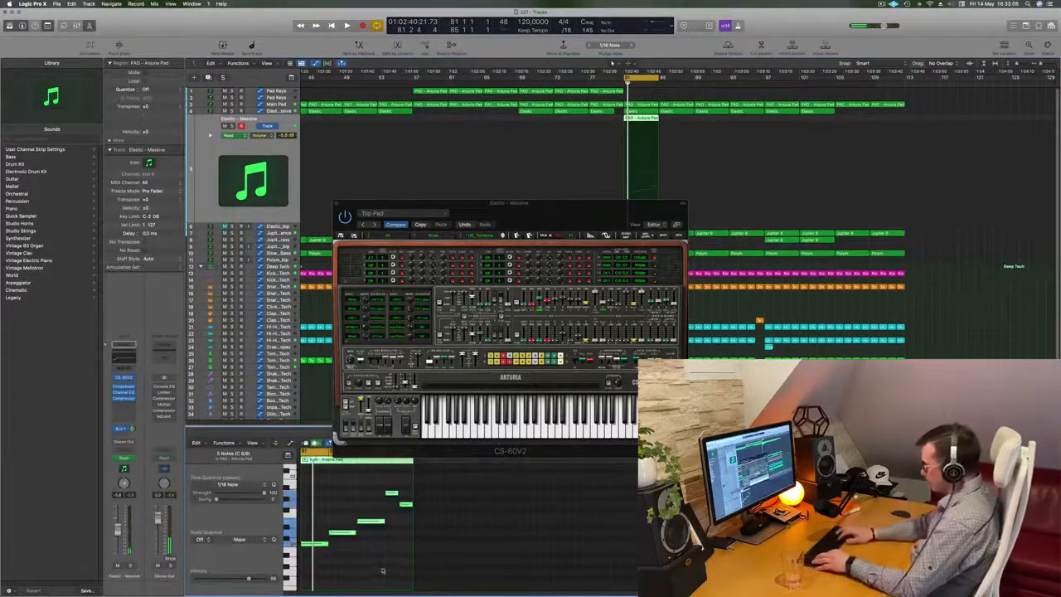
key("alt+shift+Up")
key("space")
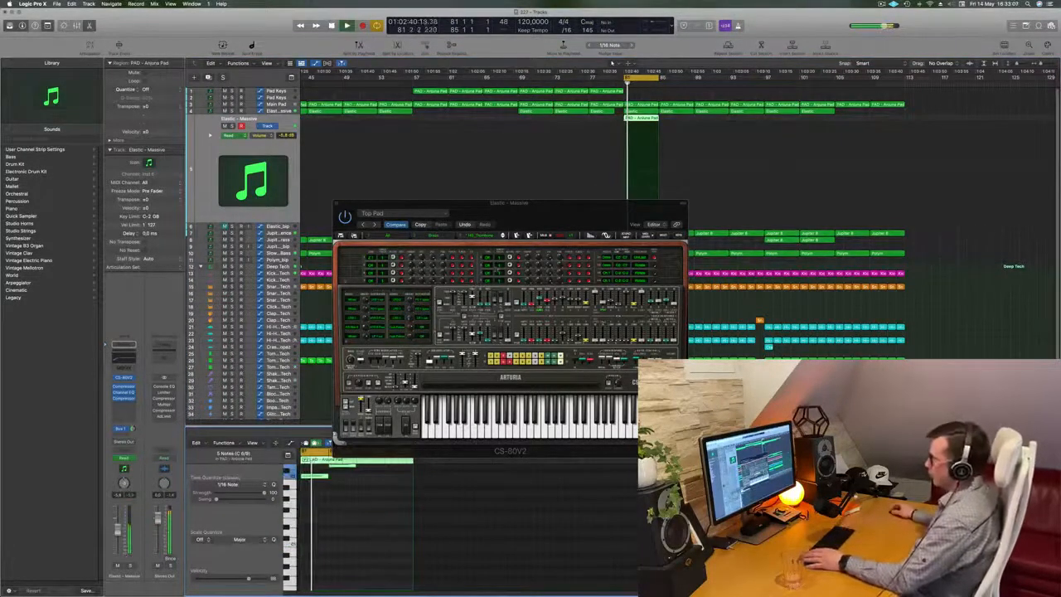
Step: Shift the CS-80V2 window slightly and audition the Brass presets that follow the trombone one while the loop plays
left_click_drag(595, 221, 608, 227)
key("space")
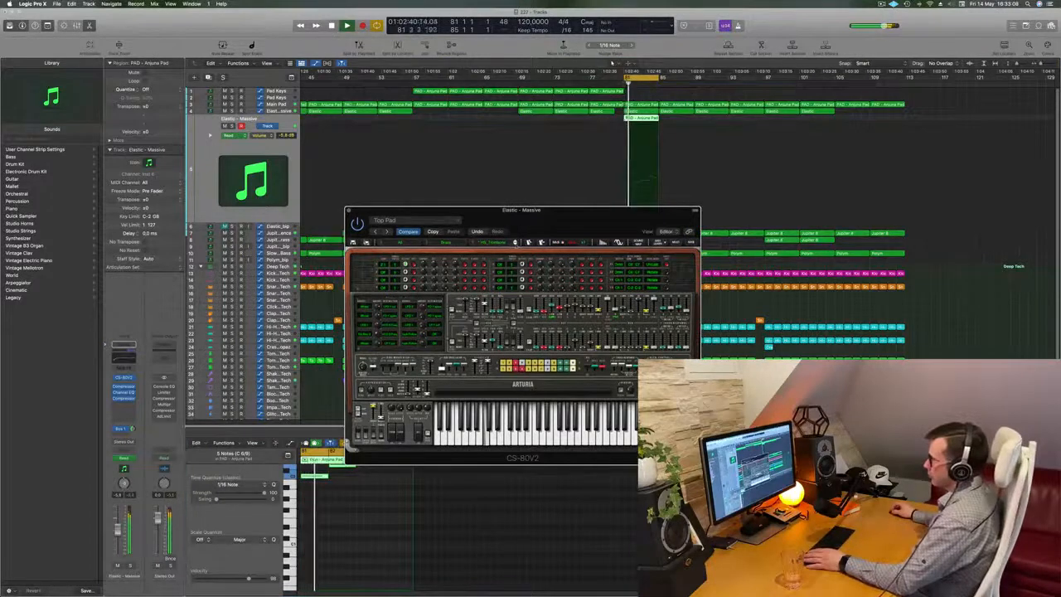
left_click(514, 242)
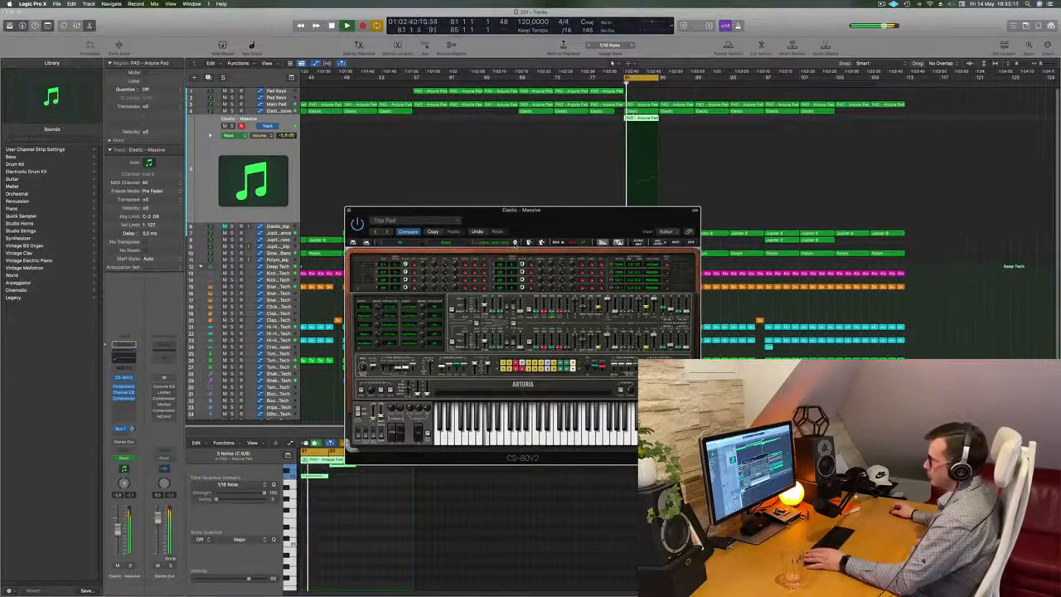
left_click(515, 242)
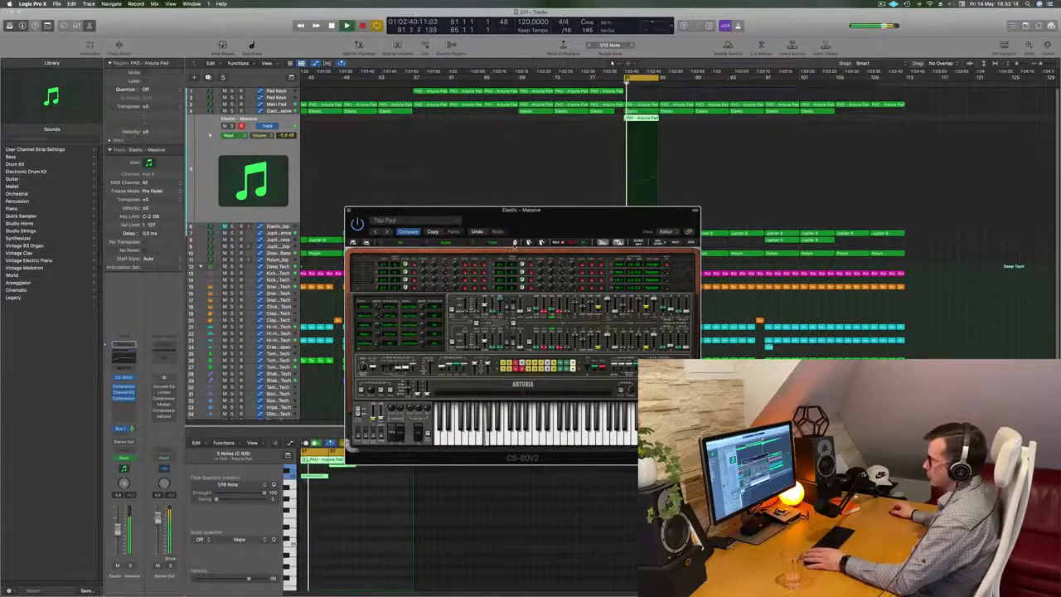
left_click(515, 242)
left_click(515, 242)
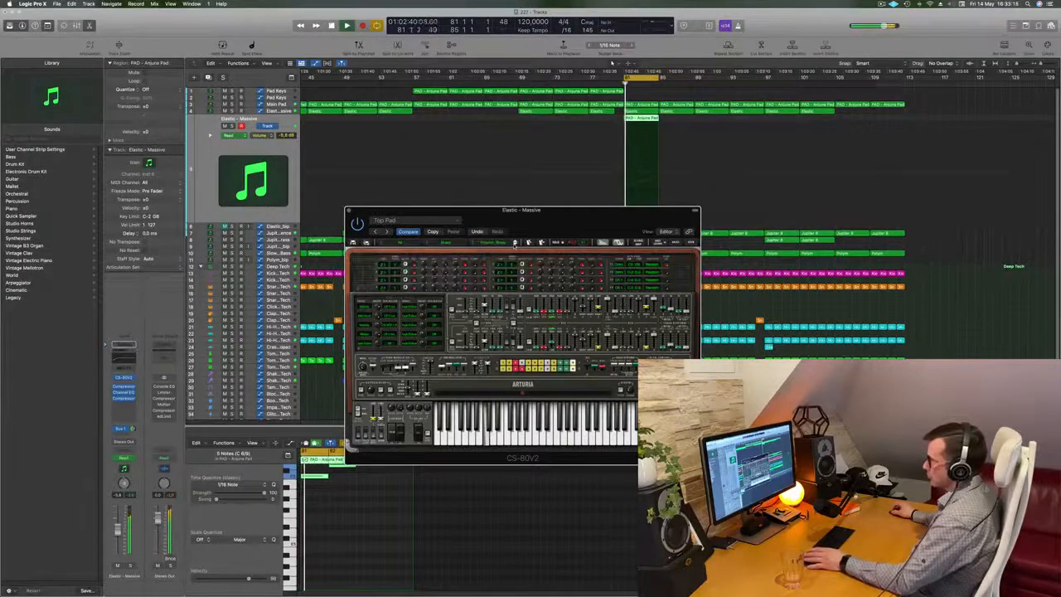
left_click(515, 242)
left_click(514, 242)
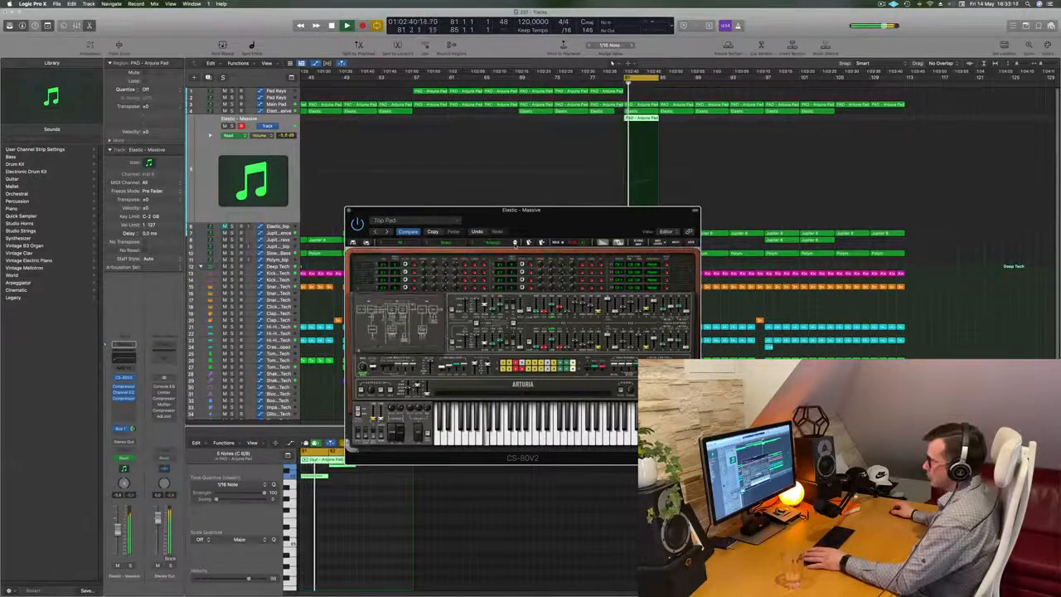
Step: Return the CS-80V2 to the trombone Brass preset after comparing it with its neighbours, and close the plug-in window
left_click(515, 242)
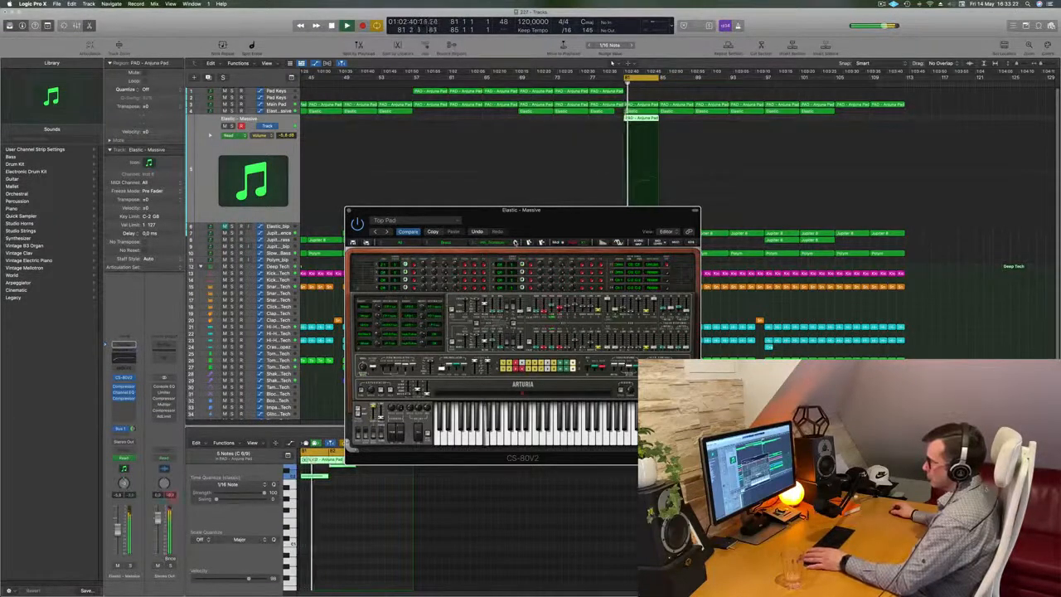
left_click(515, 242)
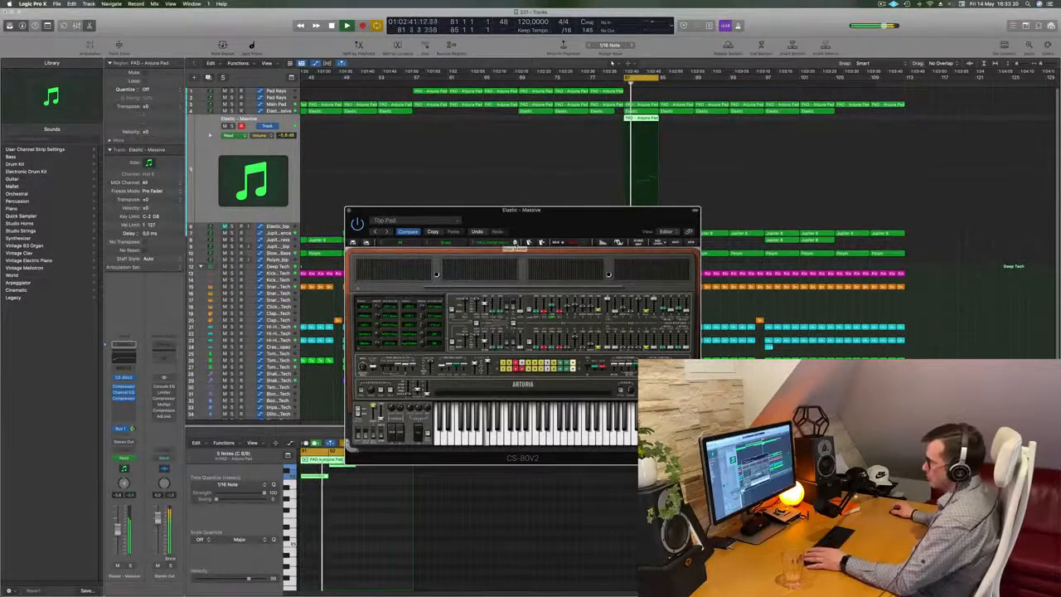
left_click(514, 242)
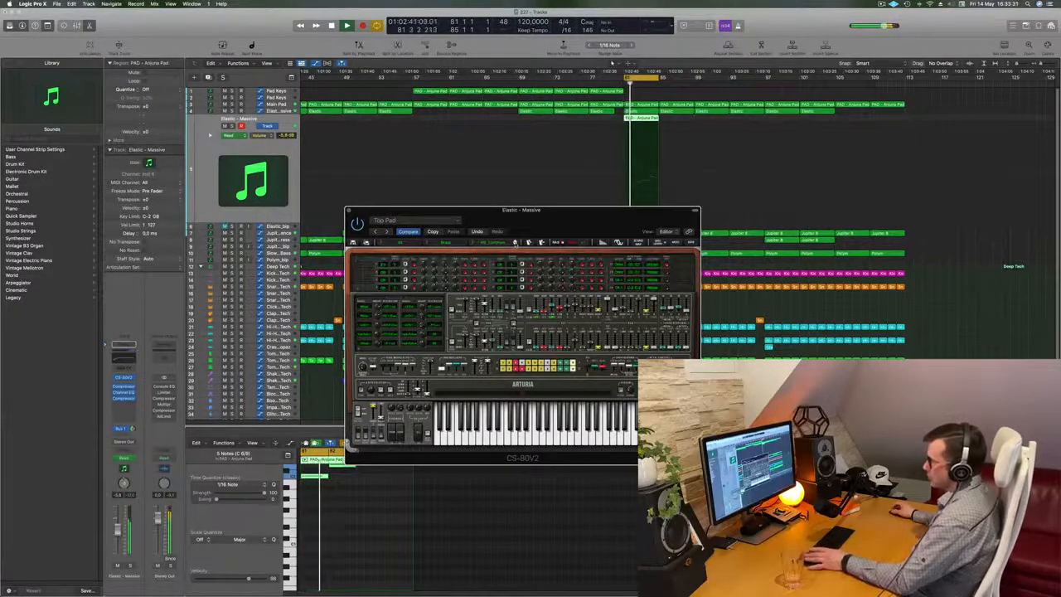
left_click_drag(515, 242, 539, 266)
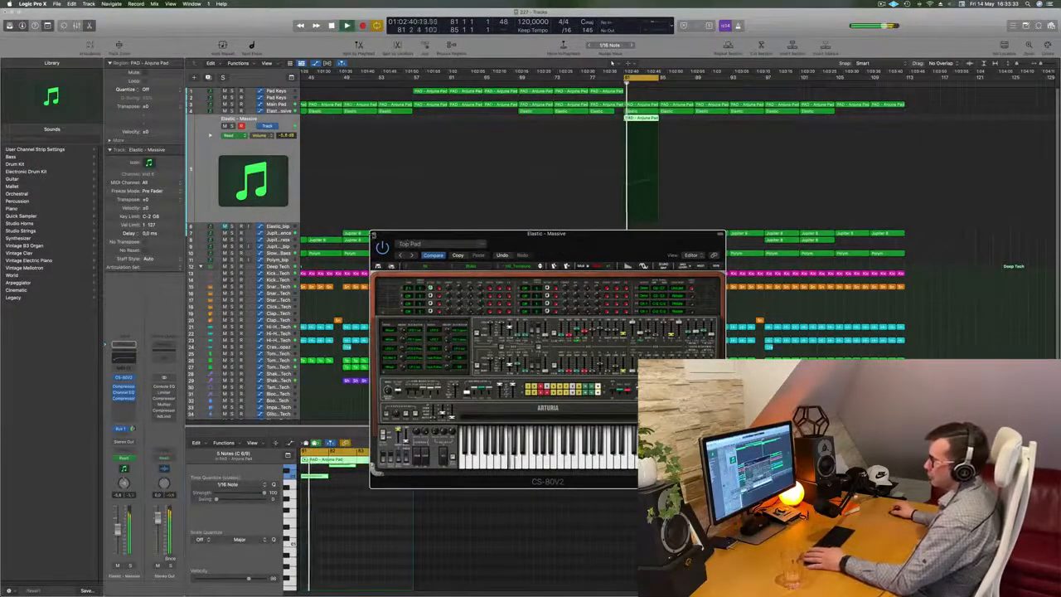
left_click(373, 235)
key("space")
key("space")
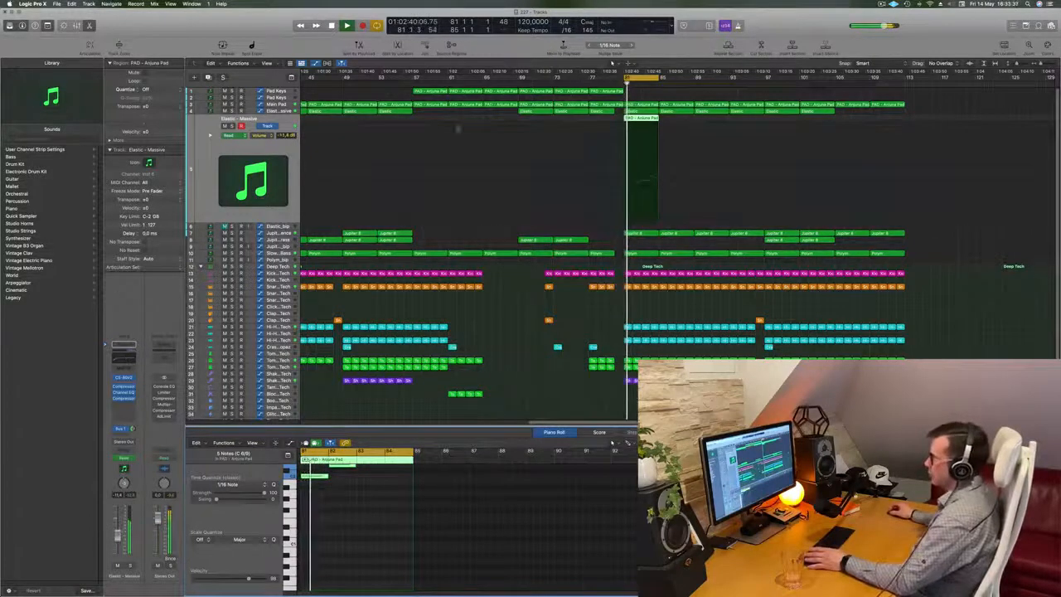
Step: Enable the low cut in the Elastic - Massive track's Channel EQ, raise it to 183 Hz and close the EQ
left_click(364, 142)
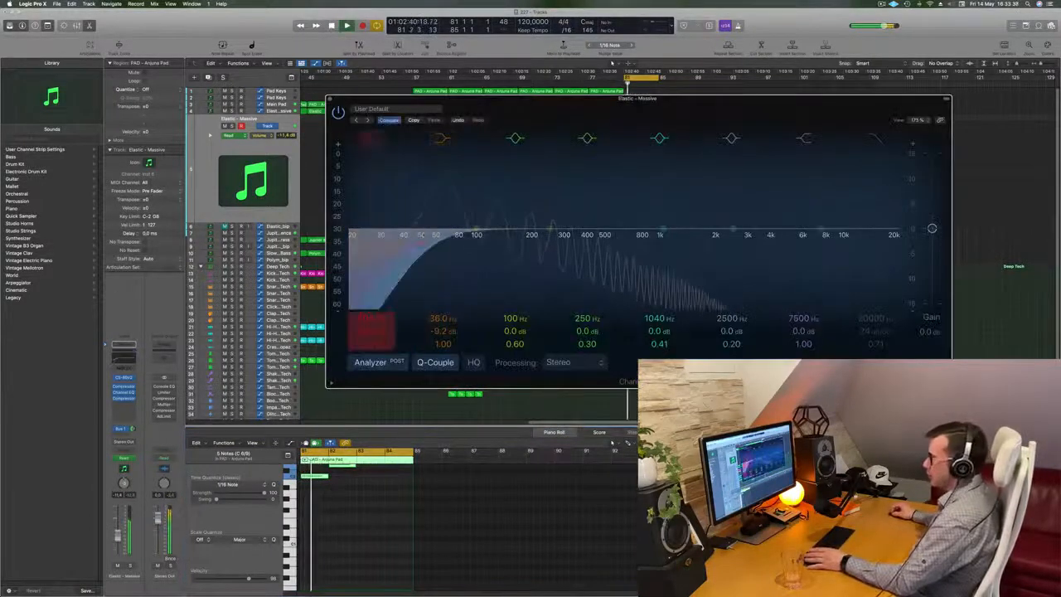
left_click_drag(415, 247, 525, 243)
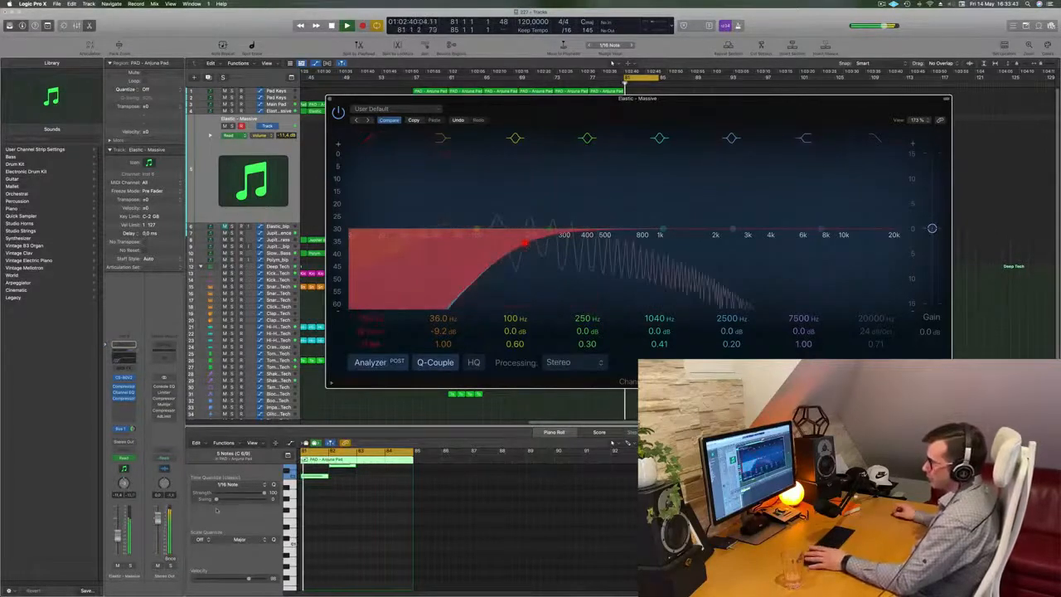
key("space")
key("space")
left_click(300, 453)
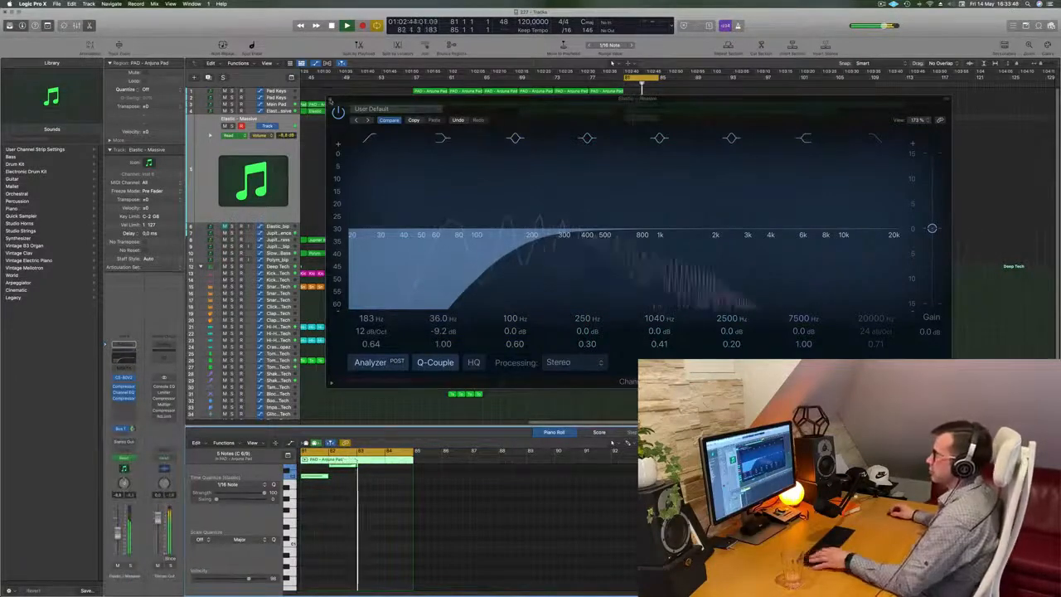
left_click(330, 98)
Step: Repeat the Arturia Pad region at bar 81 on the Elastic - Massive track three times to fill up to bar 97
scroll(950, 128, "down", 3)
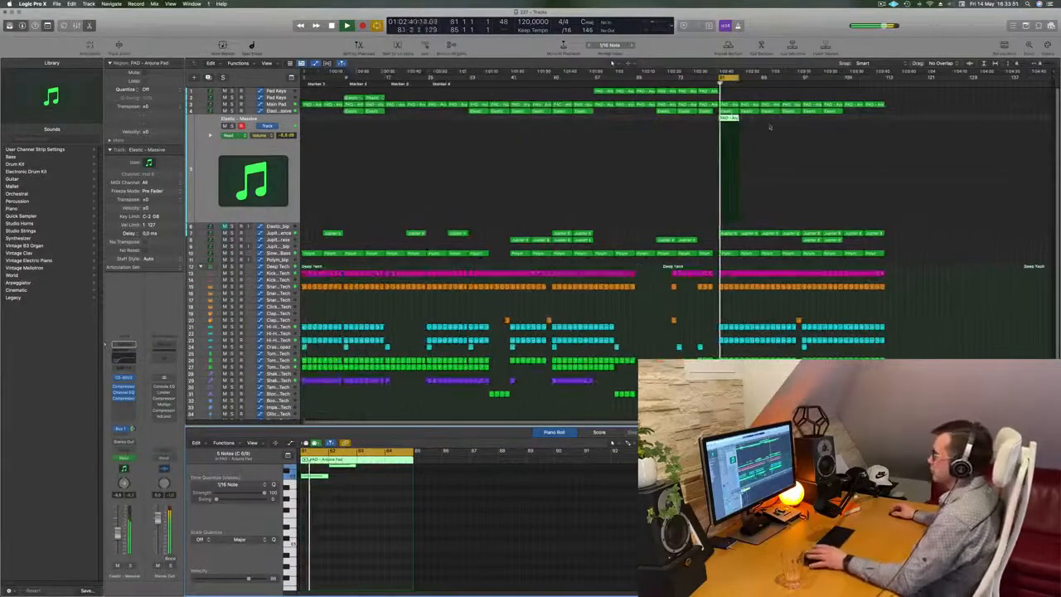
left_click(730, 120)
key("super+r")
key("super+r")
key("super+r")
key("space")
key("space")
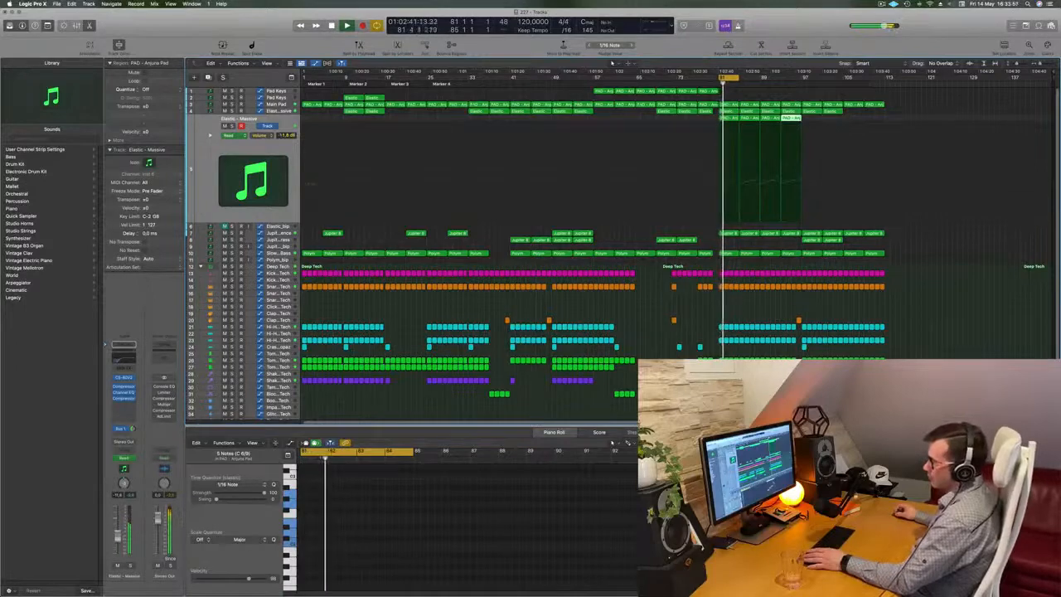
Step: Briefly solo the Elastic - Massive track to check its sound and adjust its Bus 1 send
key("ctrl+s")
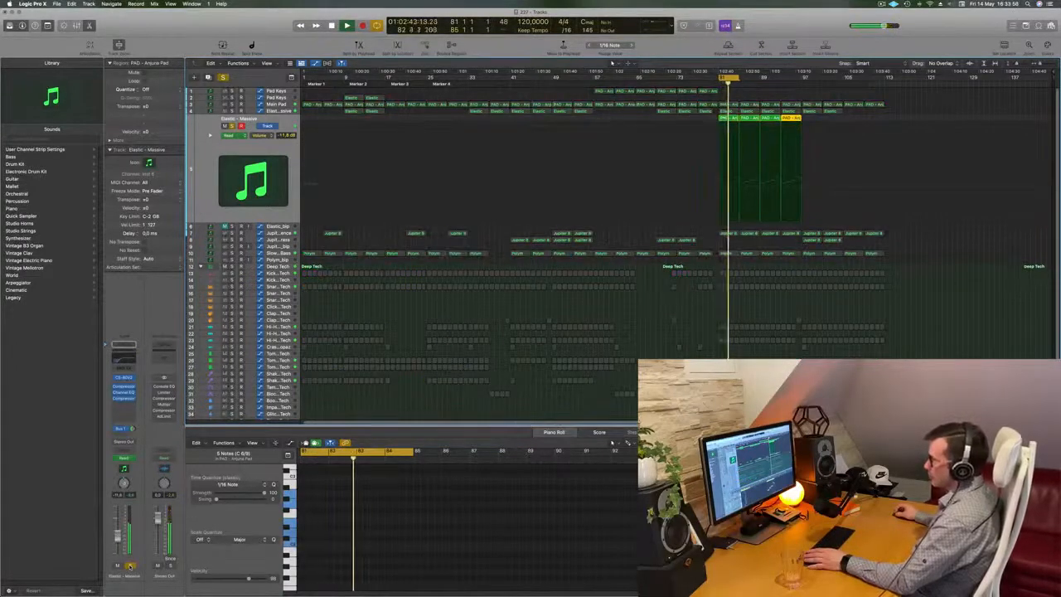
key("ctrl+s")
key("space")
key("space")
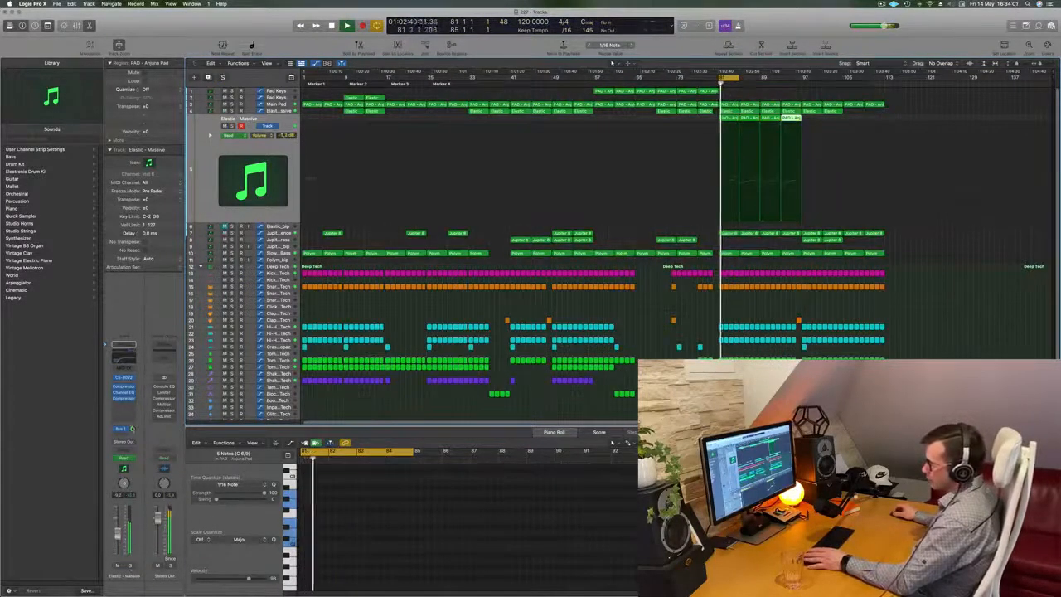
left_click(131, 429)
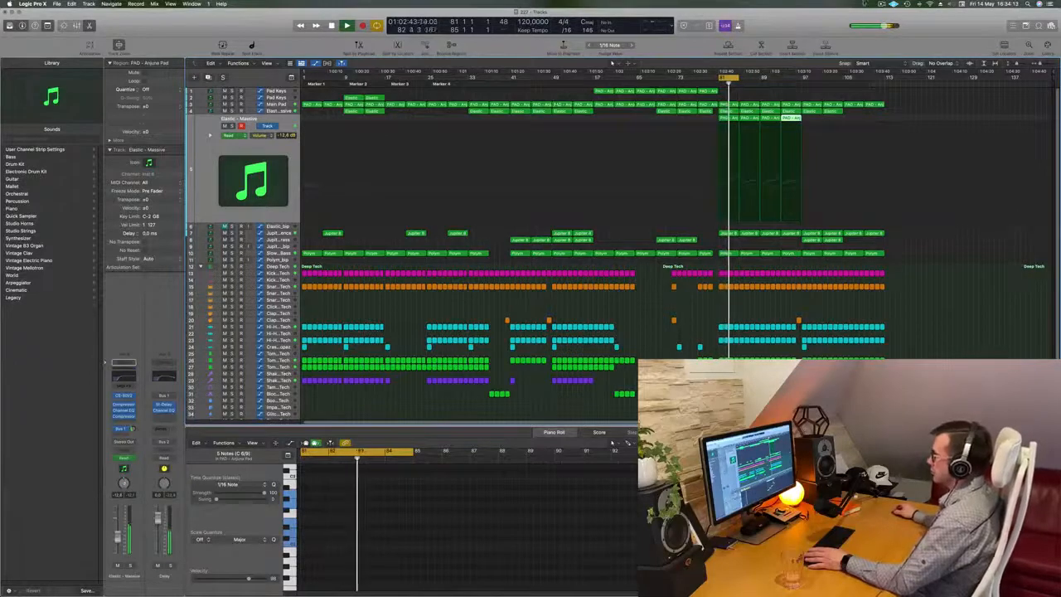
Step: Extend the cycle range to bars 81–97 and repeat the two lower Jupiter 8 regions at bar 97 up to bar 113
key("shift+d")
left_click_drag(723, 77, 804, 78)
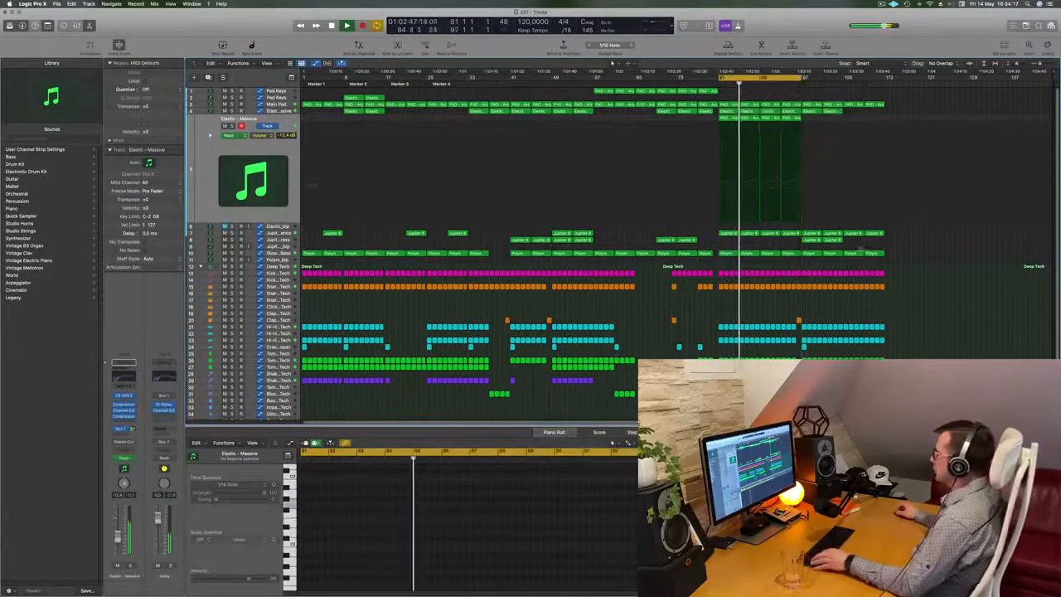
left_click_drag(840, 246, 816, 239)
key("super+r")
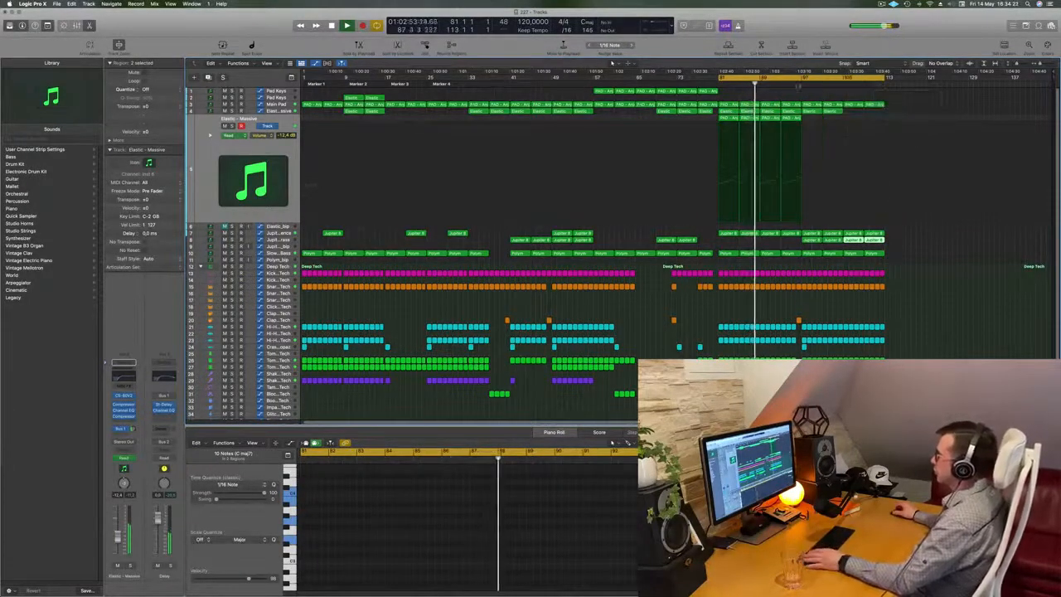
Step: Set the cycle range to bars 97–113 and repeat that section of the whole arrangement from bar 113
left_click_drag(788, 80, 869, 79)
key("space")
key("space")
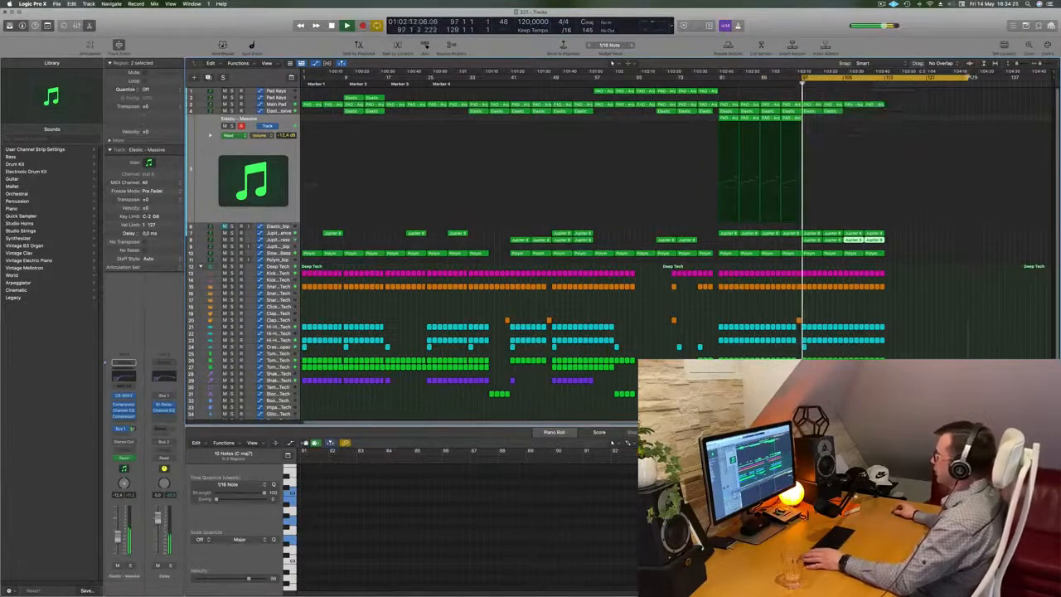
left_click_drag(969, 81, 884, 79)
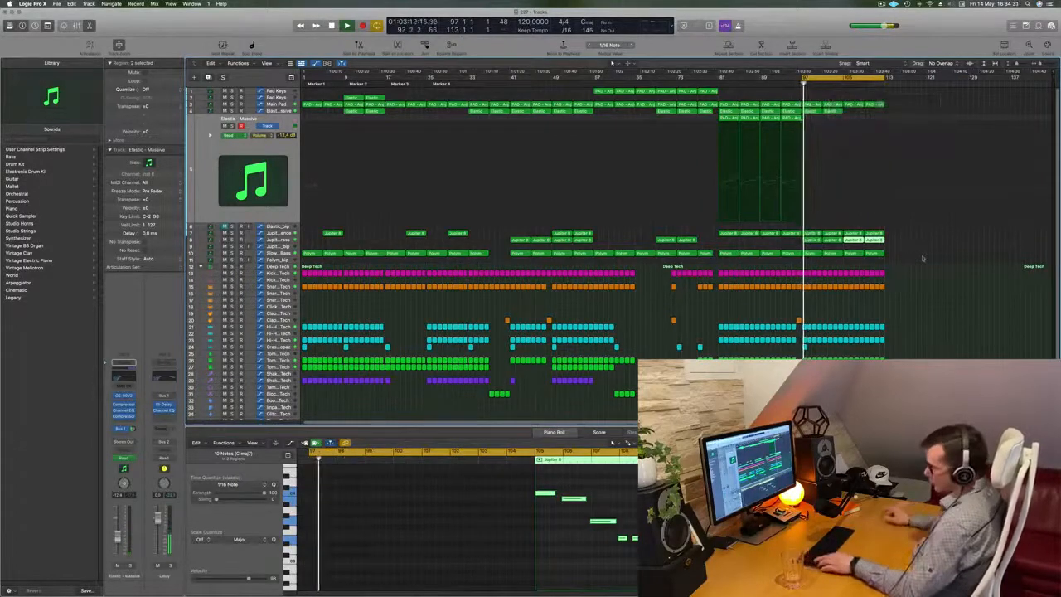
key("ctrl+super+r")
key("ctrl+super+r")
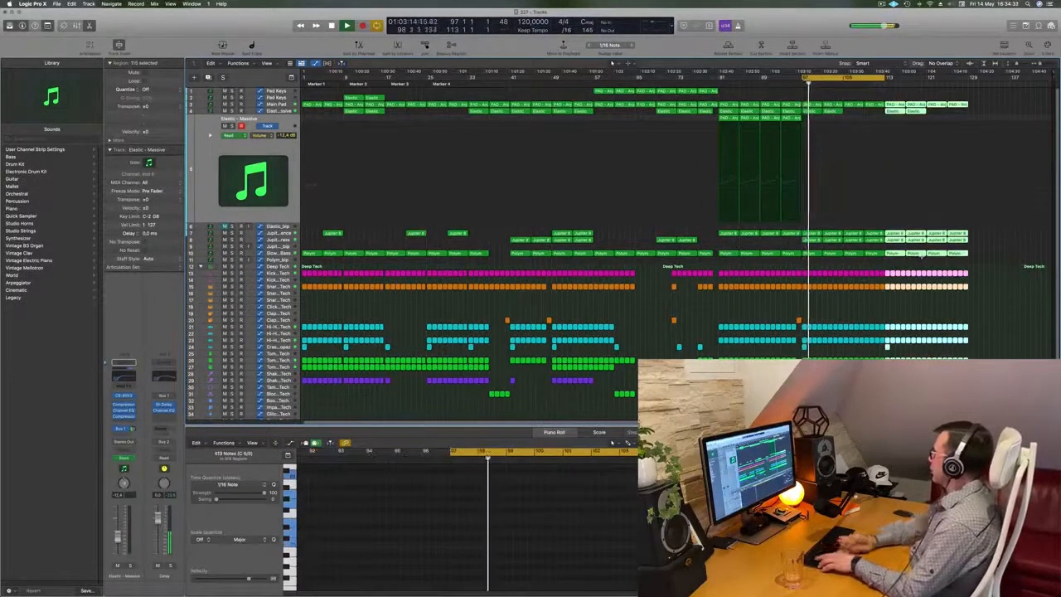
Step: Restart playback at bar 97 and repeat the 16 shaker regions of bars 81–97 twice
key("space")
key("space")
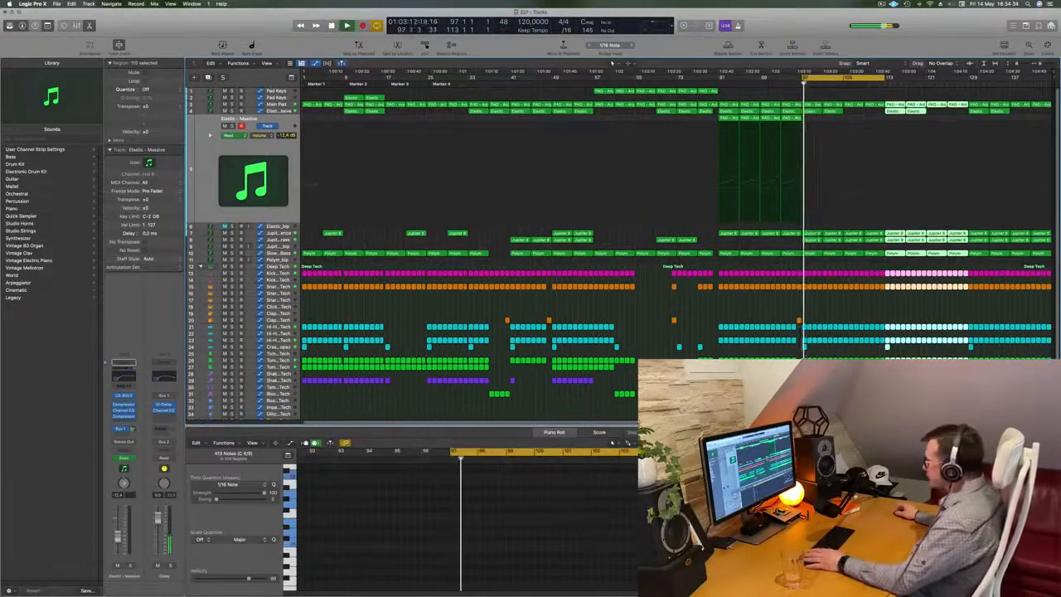
left_click_drag(718, 384, 795, 377)
key("super+r")
key("super+r")
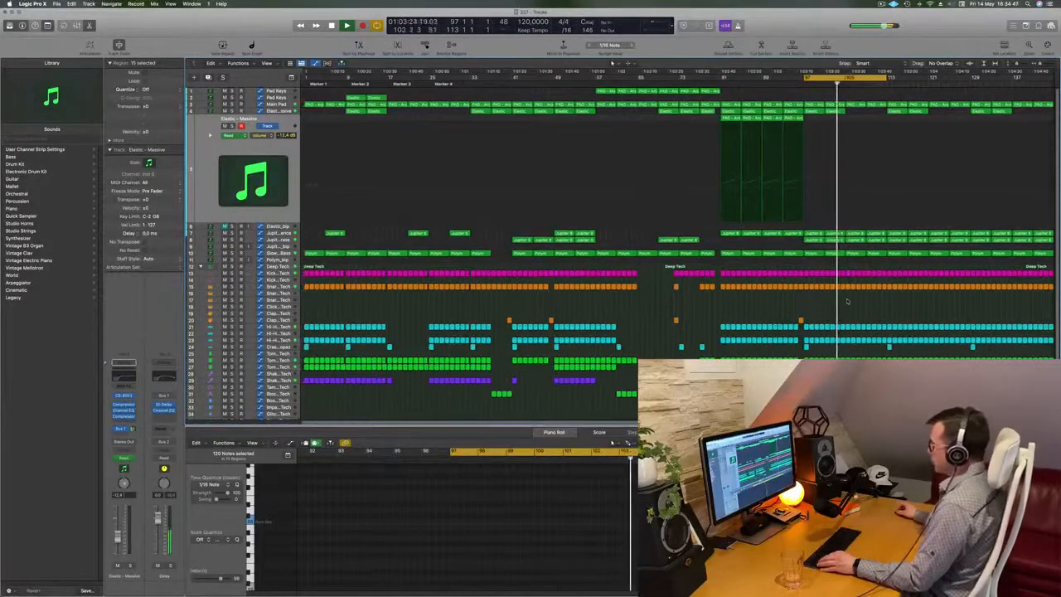
Step: Raise the Main Pad automation at bar 113 so the curve keeps climbing from bar 97 and drops at bar 113
key("super+Right")
key("super+Right")
key("super+Left")
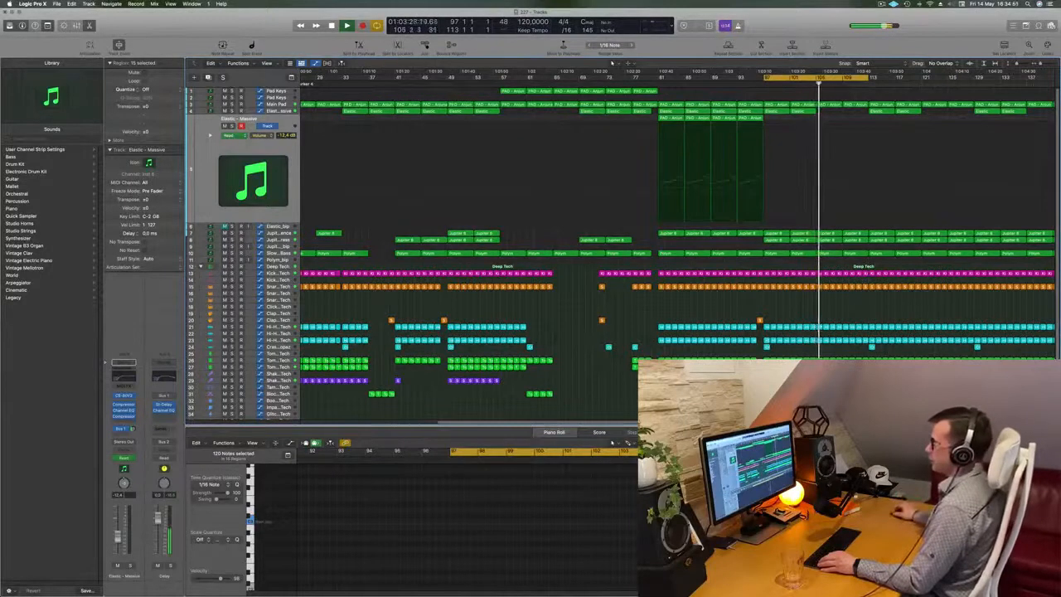
left_click(270, 104)
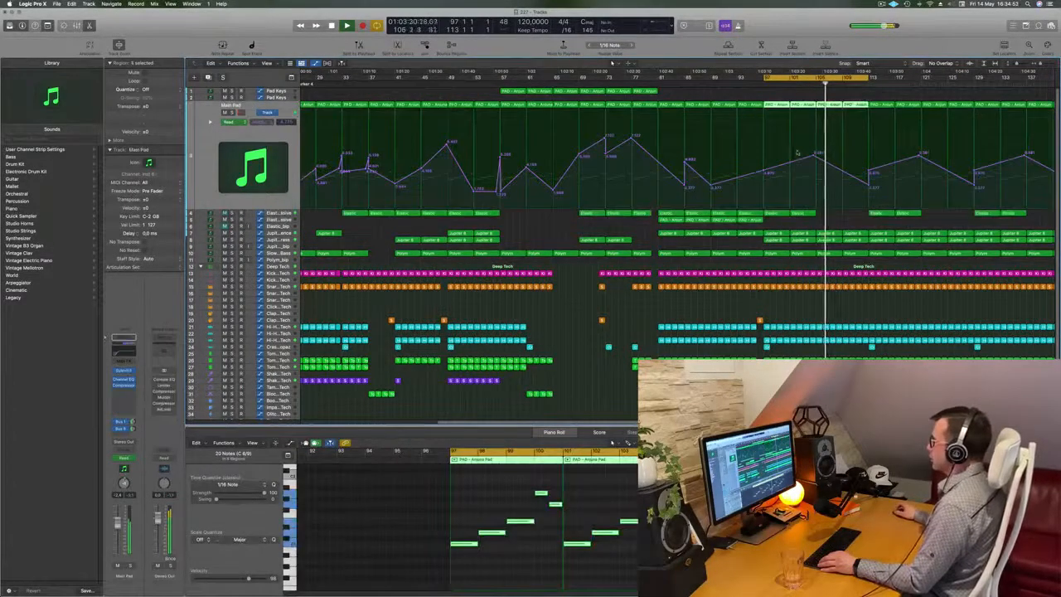
left_click(868, 187)
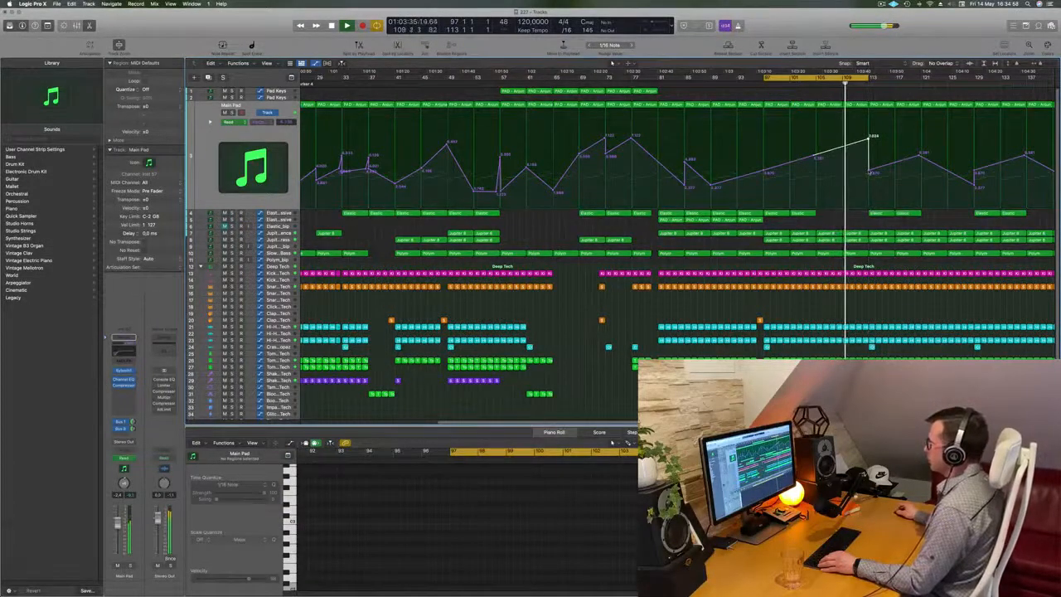
scroll(887, 83, "up", 4)
key("super+Left")
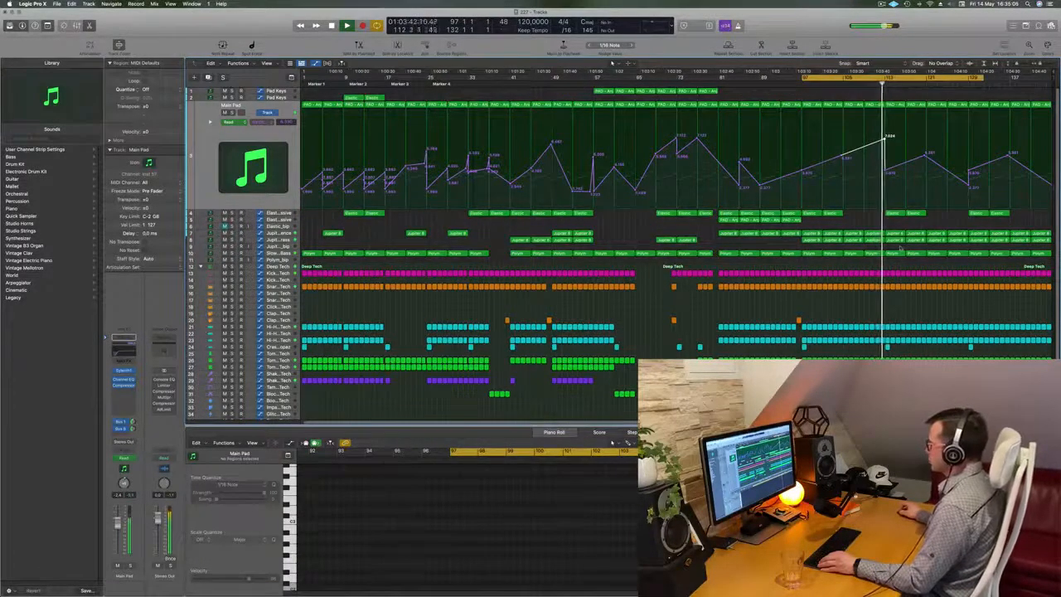
Step: Delete the lower Jupiter 8 regions between bars 113 and 125 and bring up the Jupiter 8 Sequence track
left_click(926, 240)
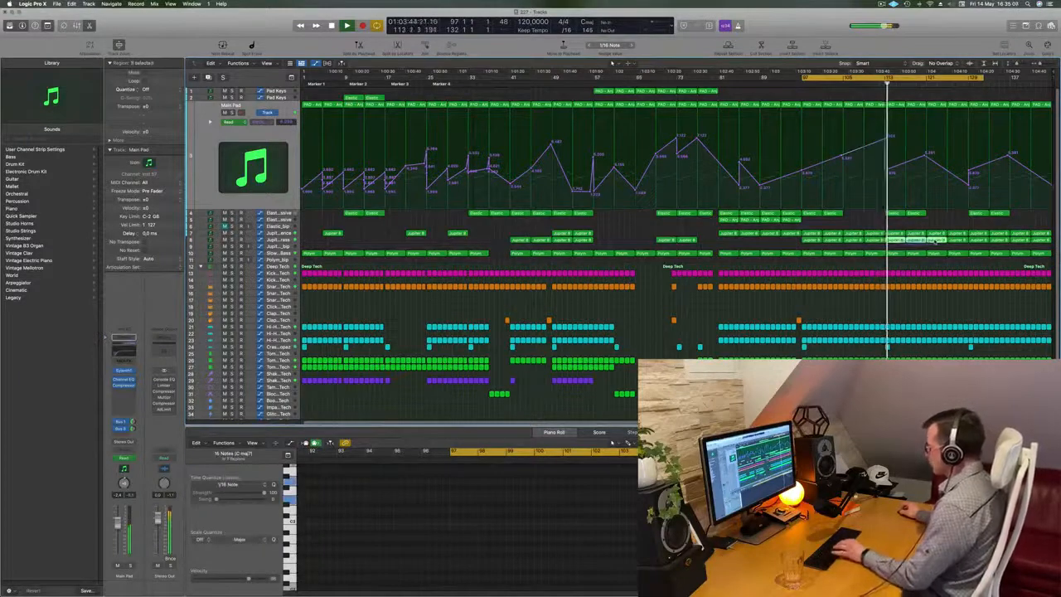
left_click(900, 229)
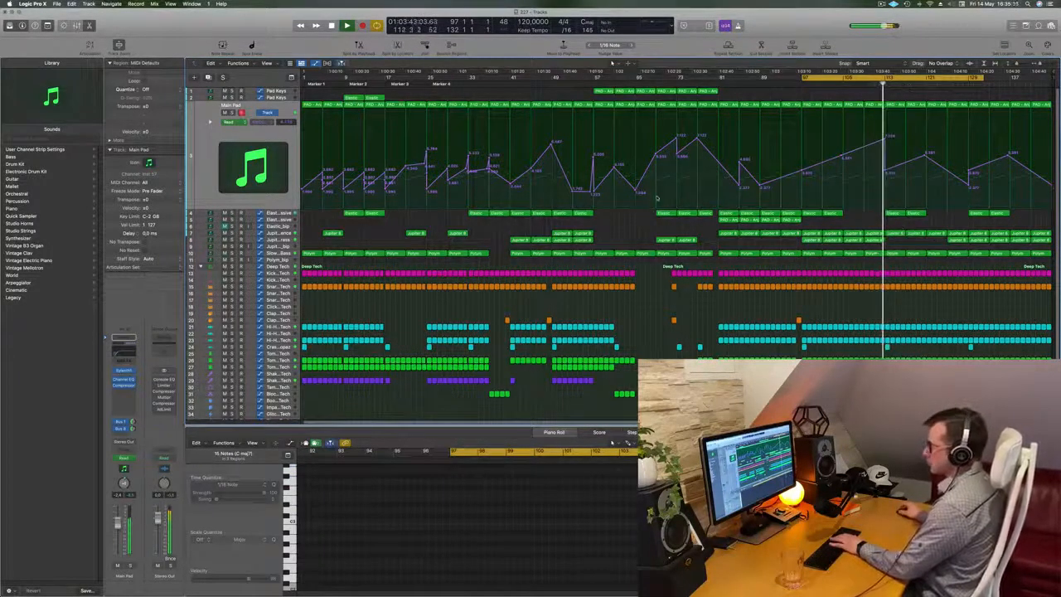
left_click(285, 235)
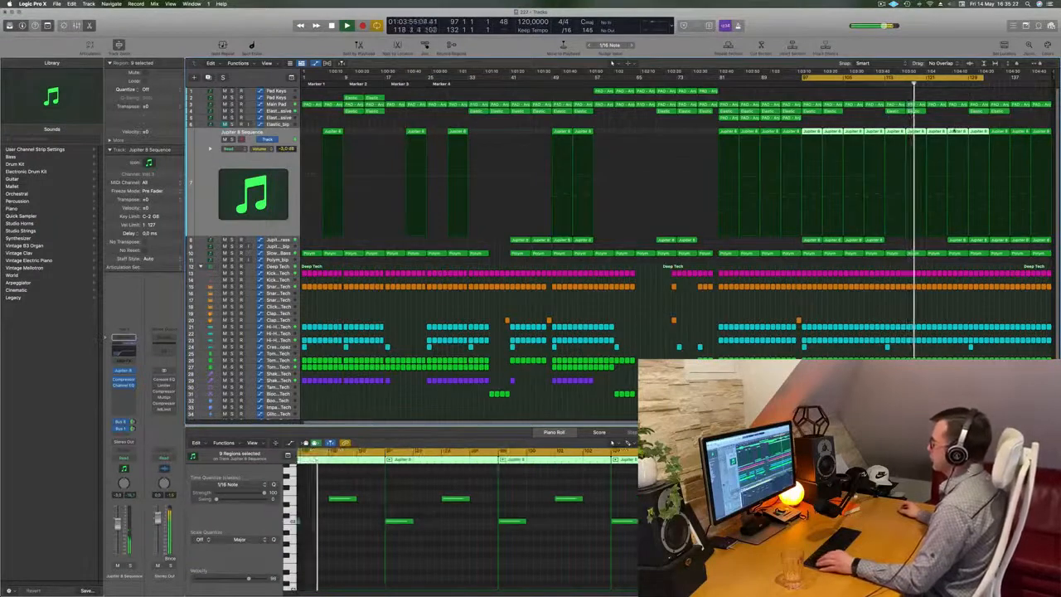
scroll(952, 131, "up", 2)
scroll(953, 130, "down", 2)
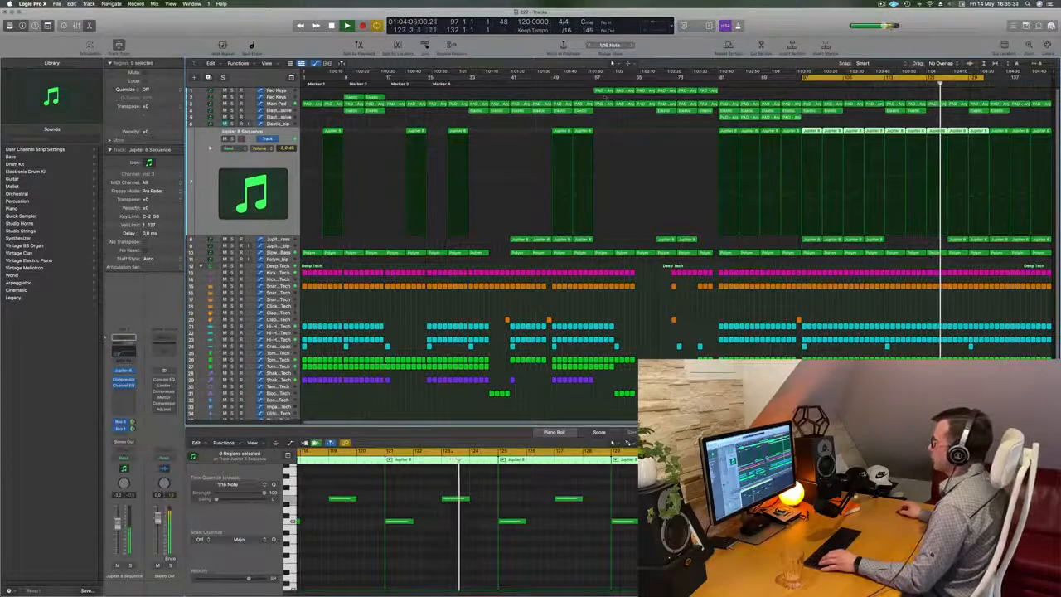
Step: Copy four Pad Keys regions from bar 57 to bar 121 and delete the lower Jupiter 8 regions between bars 125 and 137
left_click(595, 92)
left_click_drag(605, 92, 945, 101)
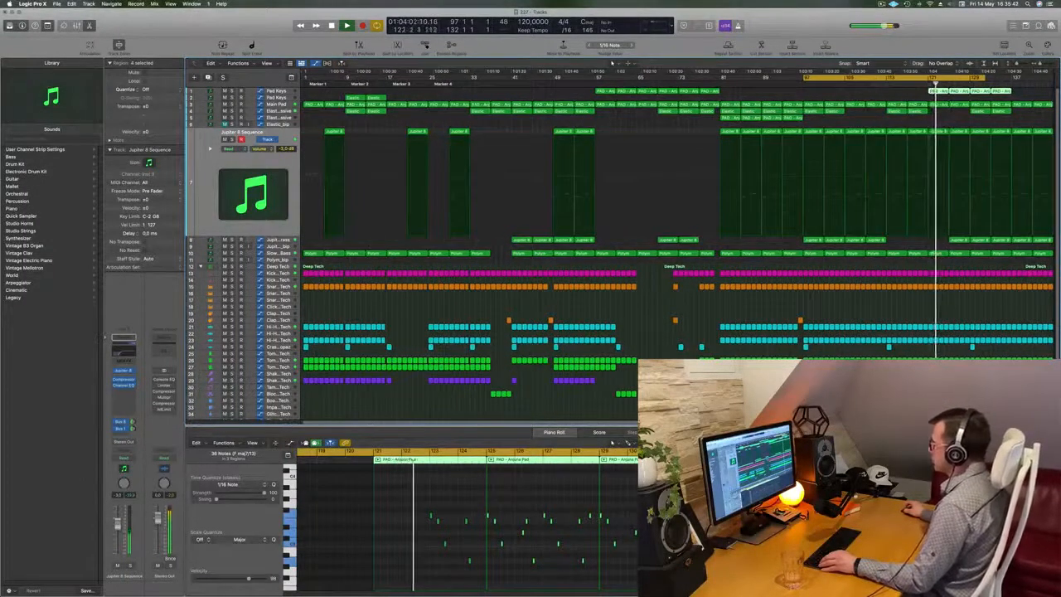
key("Delete")
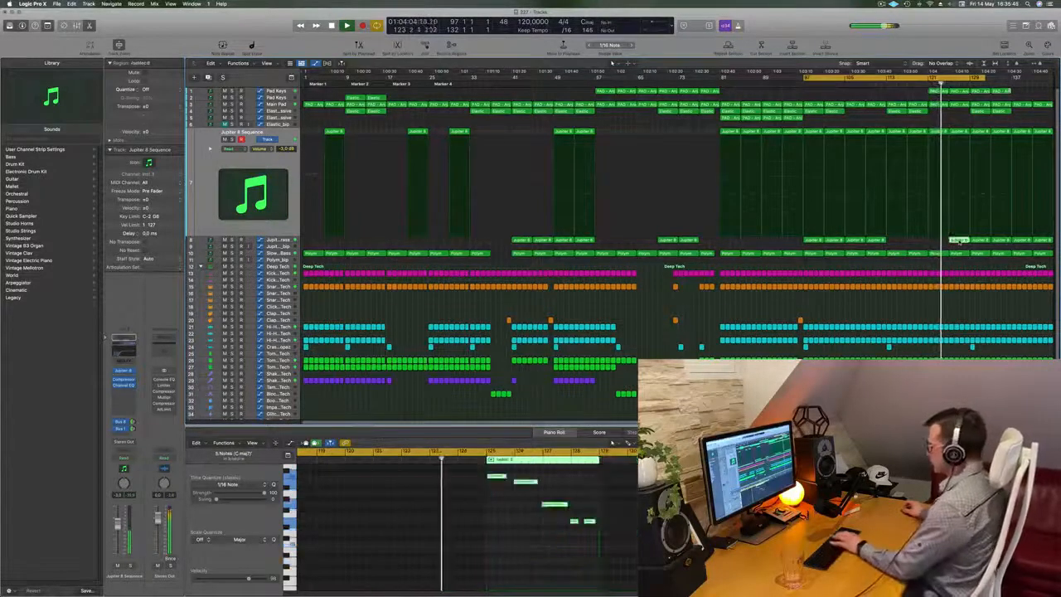
left_click(983, 242)
key("Delete")
left_click(1000, 241)
key("Delete")
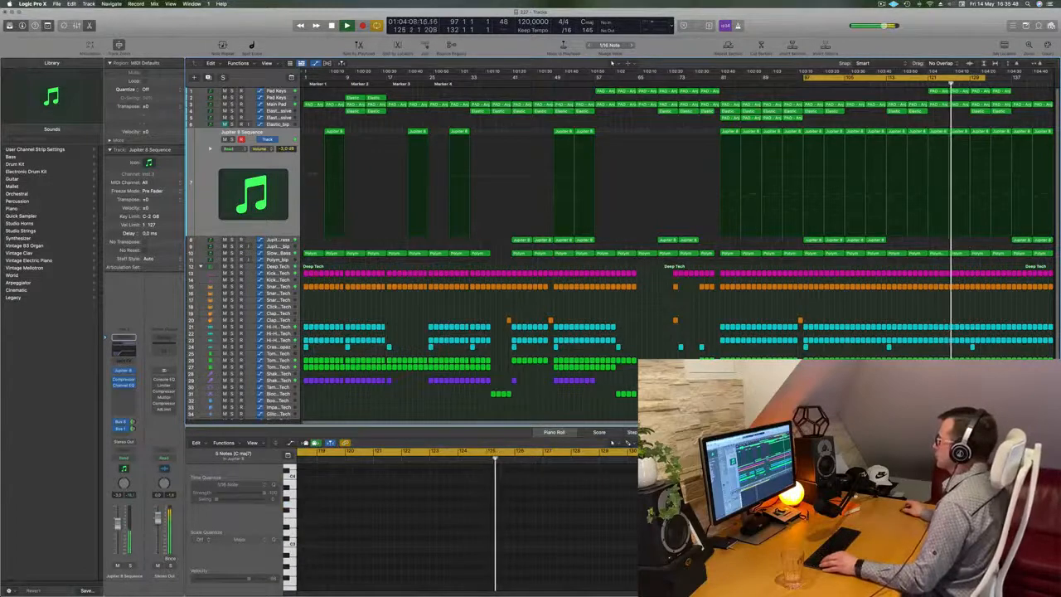
Step: Set the cycle range to bars 129–145 and repeat that section of the whole arrangement from bar 145
left_click_drag(986, 78, 1041, 100)
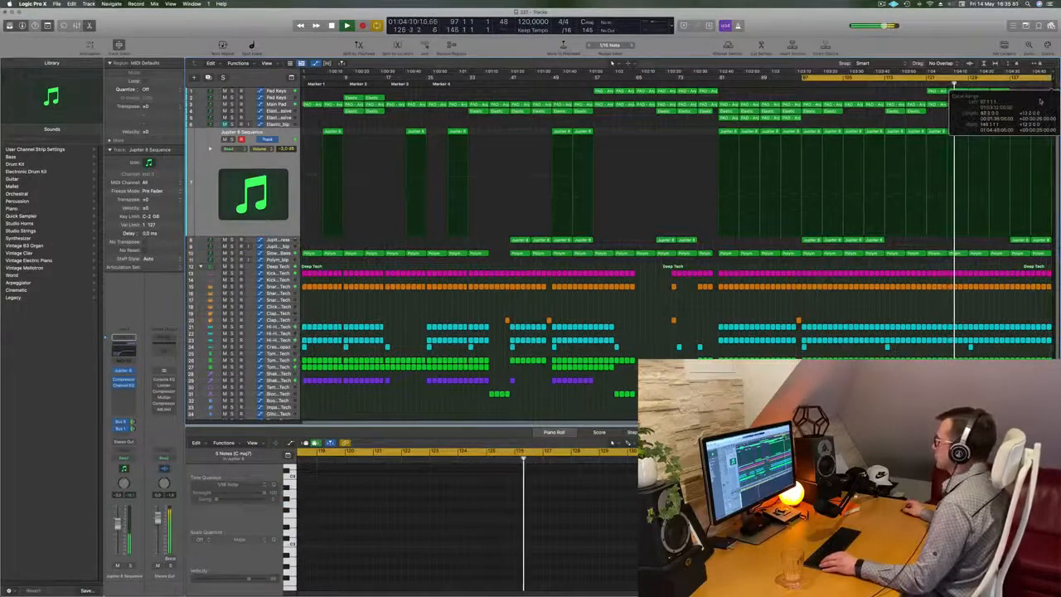
left_click(968, 78)
left_click(968, 80)
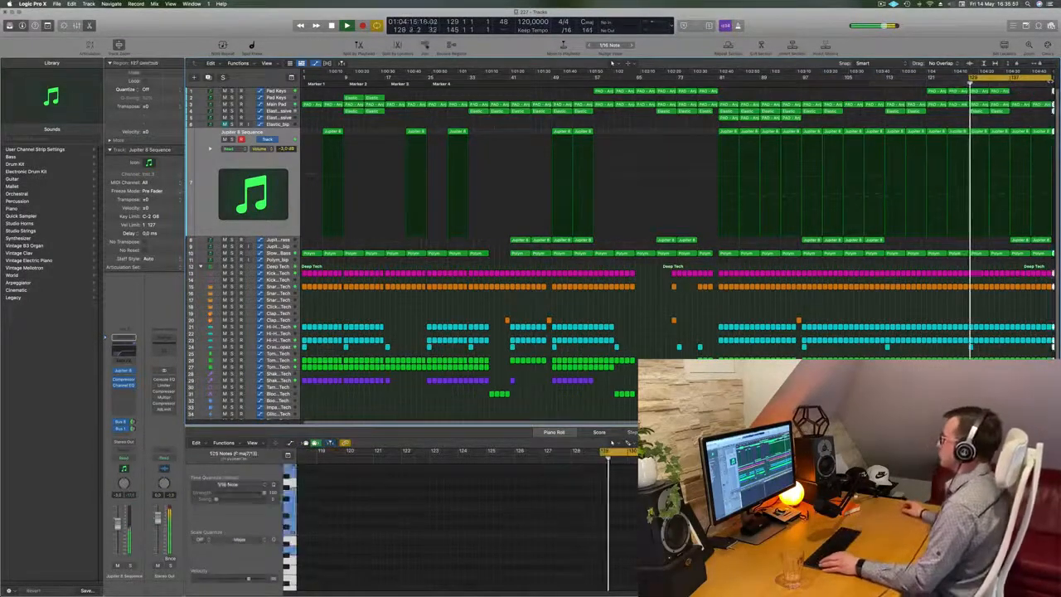
left_click(1019, 99, "ctrl+alt")
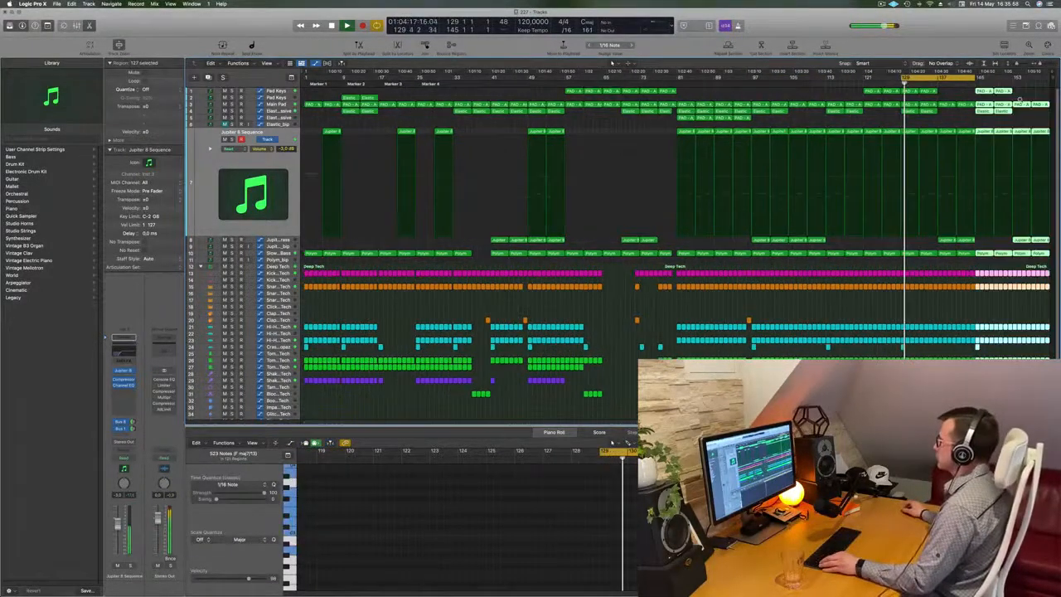
left_click(962, 122)
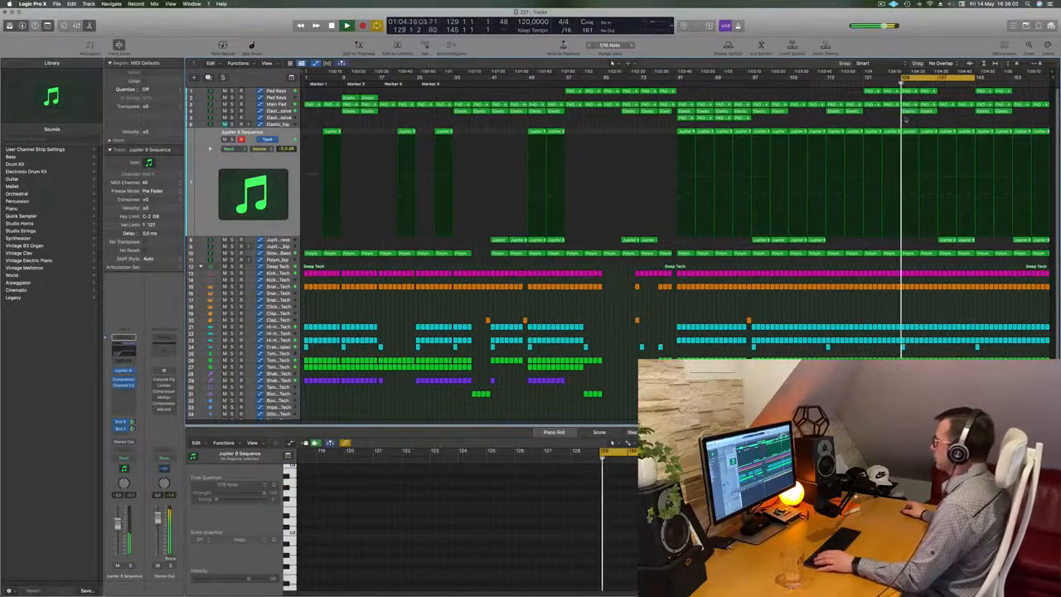
Step: Clear the two Elastic regions from bars 129–137 and the two lower Jupiter 8 regions from bars 137–145
left_click_drag(905, 119, 930, 114)
left_click(926, 122)
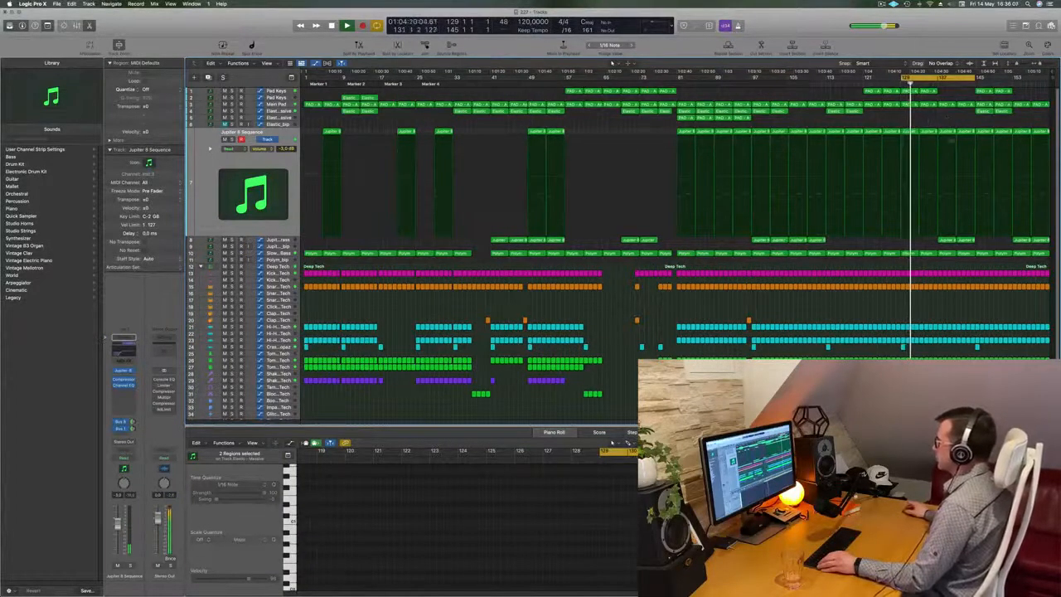
left_click(968, 240)
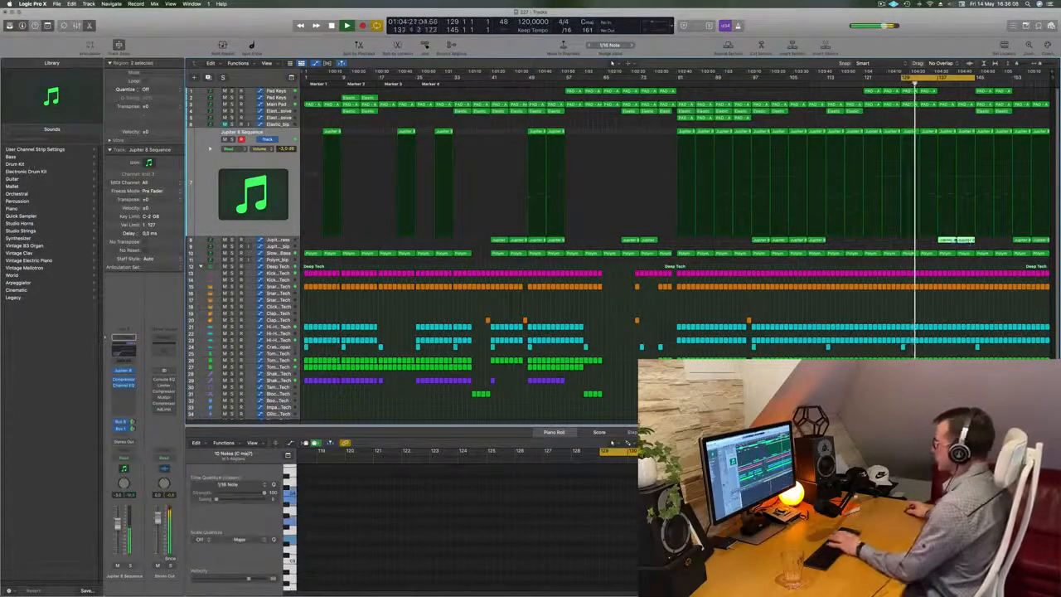
Step: Delete the two Pad Keys regions at bars 145–153 and select the two Elastic regions at the same bars
left_click(998, 90)
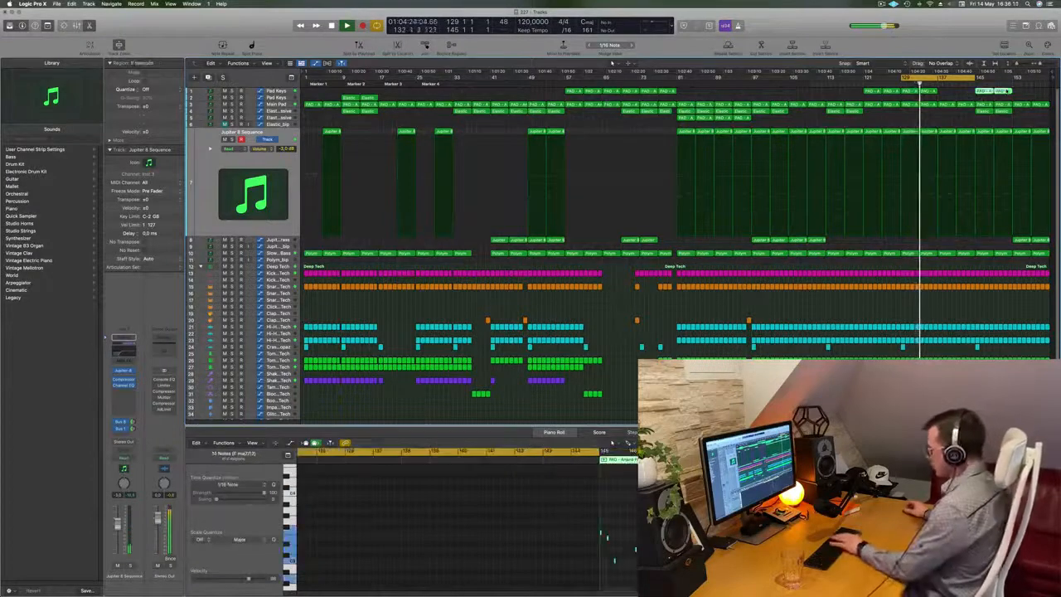
key("BackSpace")
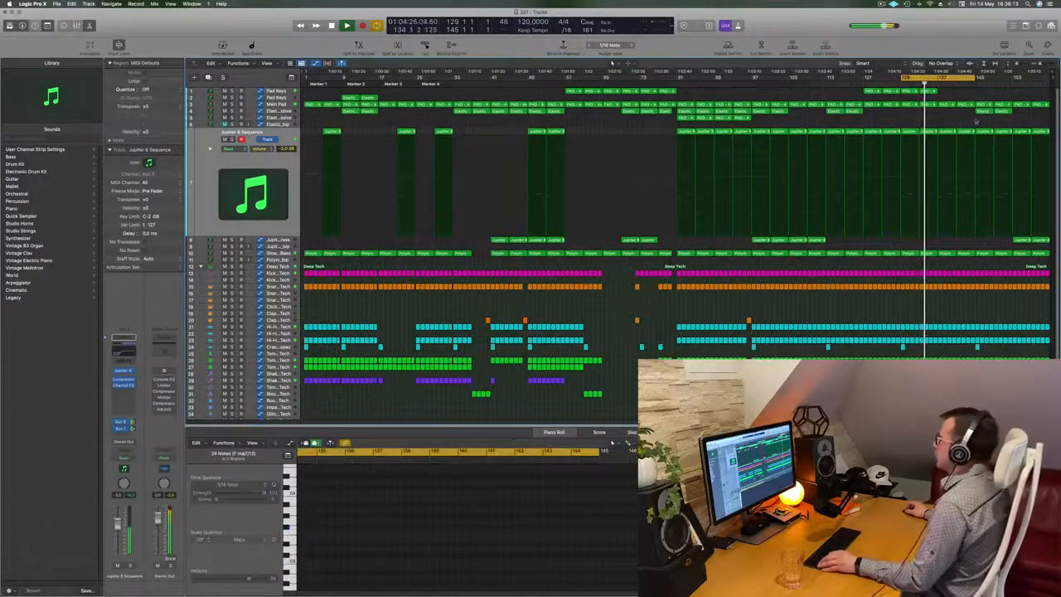
left_click_drag(975, 121, 1007, 113)
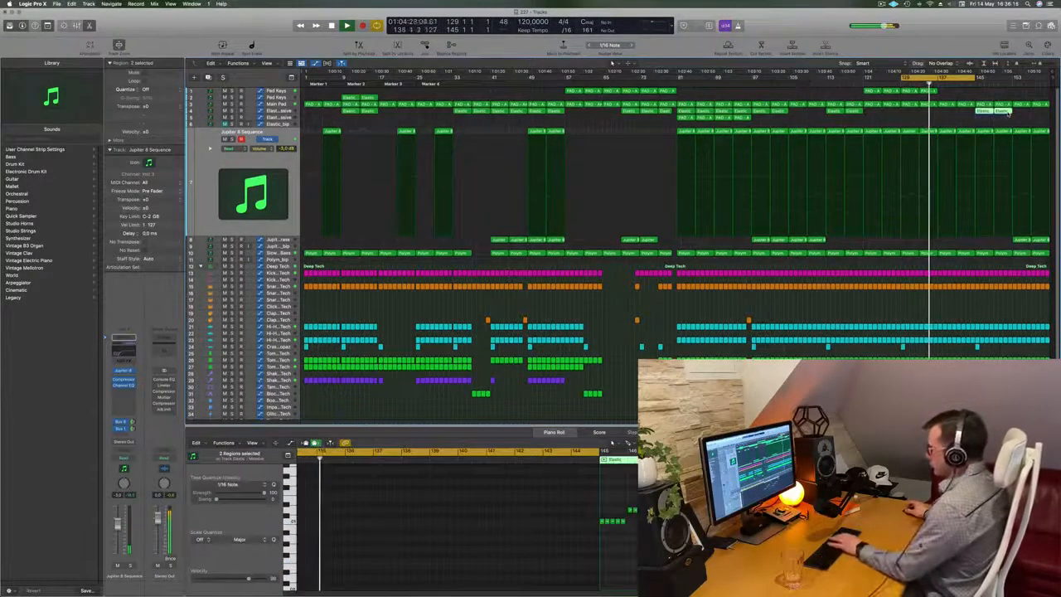
mouse_move(982, 114)
left_mouse_down()
mouse_move(945, 113)
mouse_move(984, 113)
left_mouse_up()
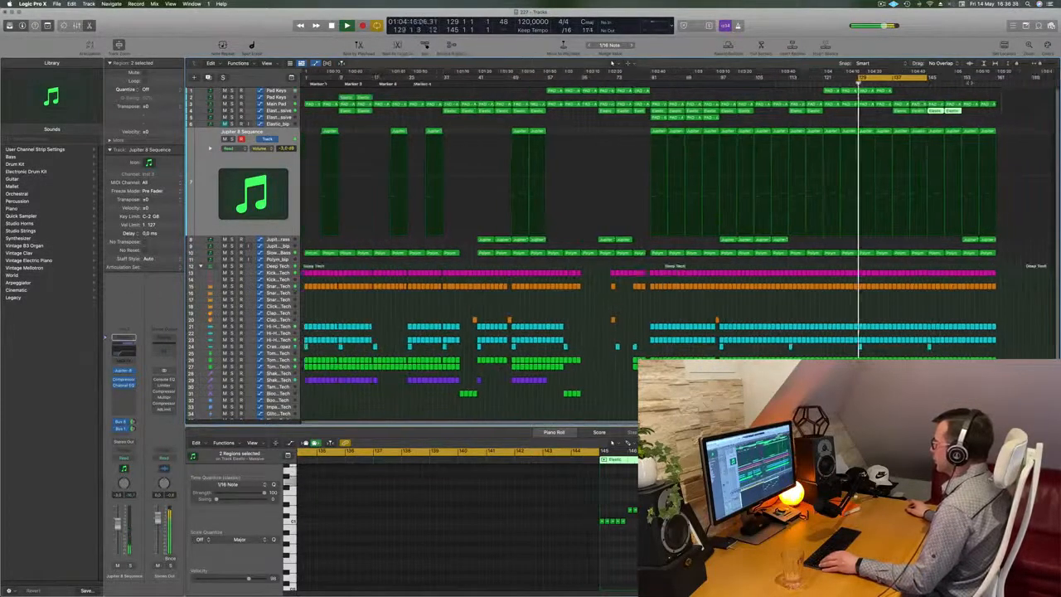
Step: Extend the cycle range past bar 161 and delete the two Elastic regions at bars 145–153
left_click_drag(928, 78, 1021, 78)
left_click(925, 123)
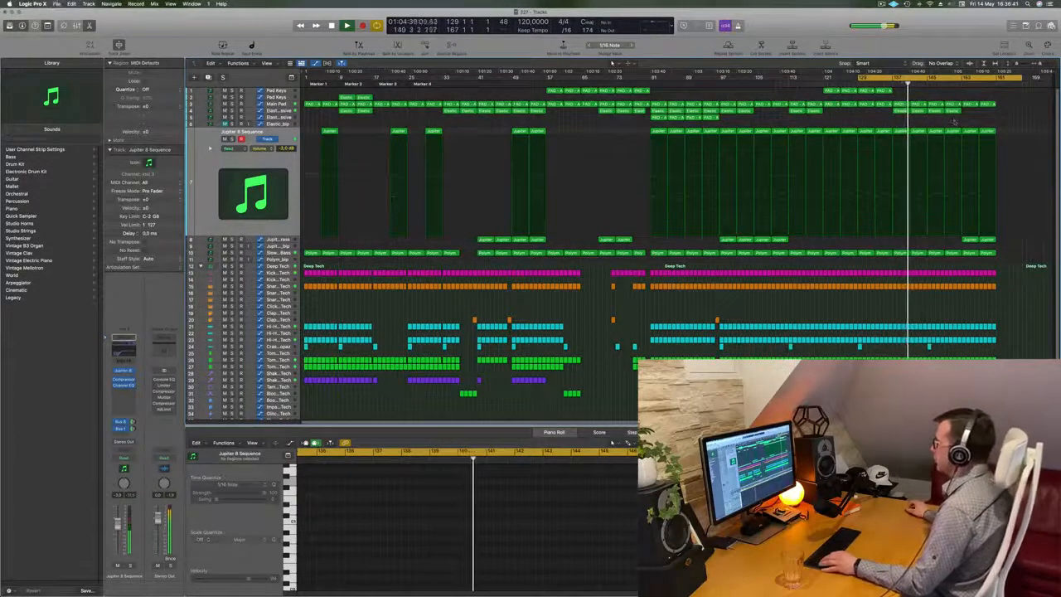
left_click_drag(957, 113, 938, 109)
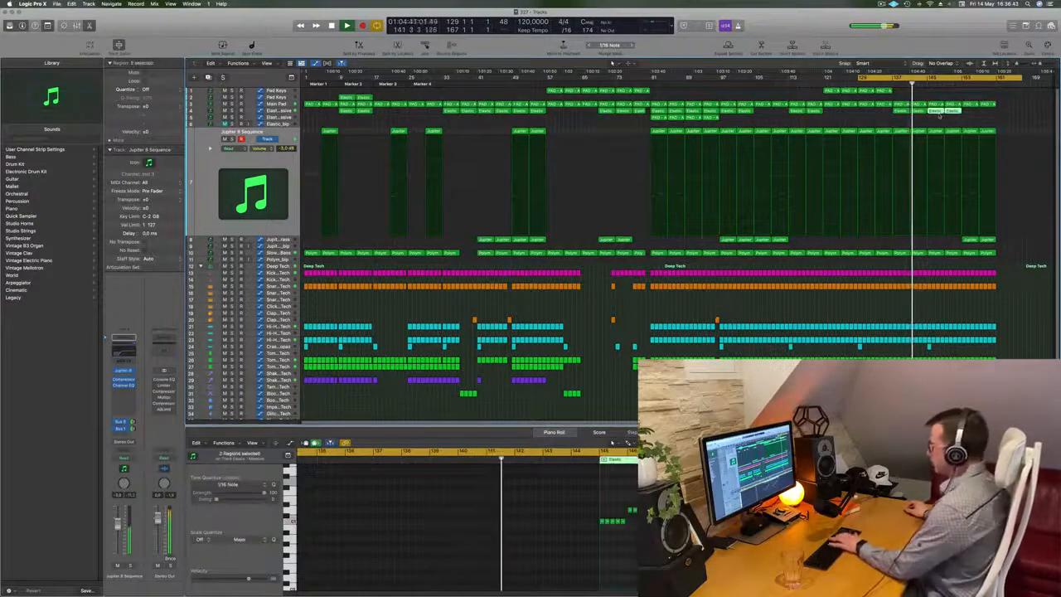
key("BackSpace")
Step: Delete the shaker and upper hi-hat regions from bar 145 onward and the lower hi-hat regions from bar 153 onward
left_click(930, 273)
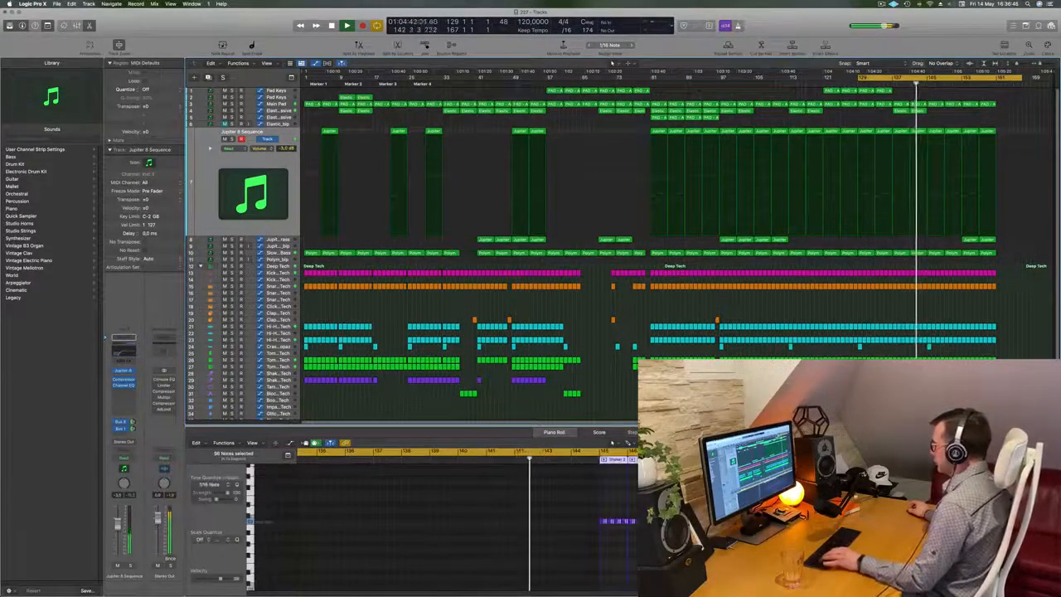
left_click(967, 344)
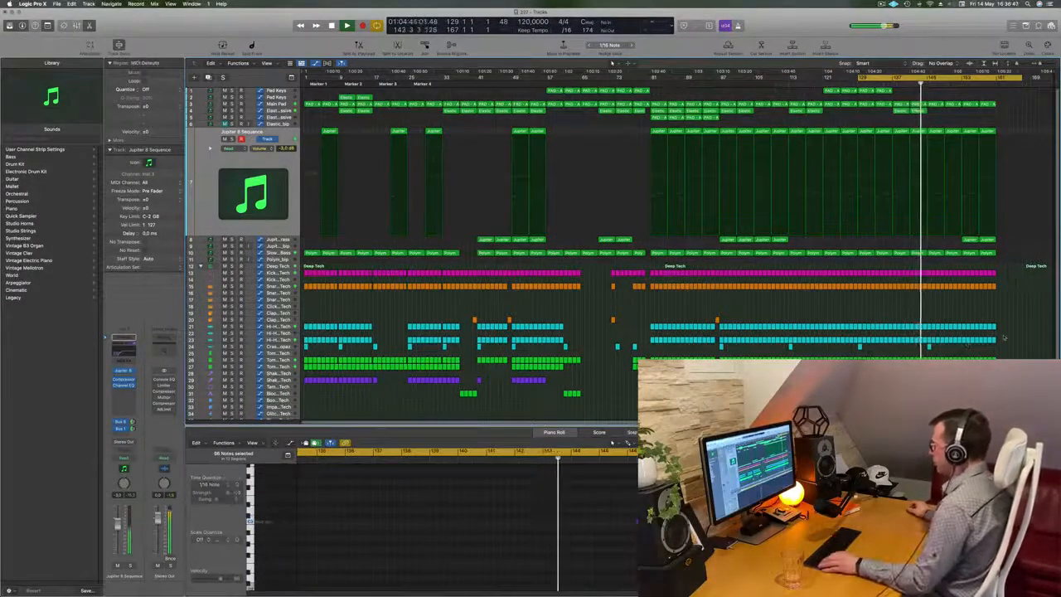
left_click_drag(1011, 321, 929, 333)
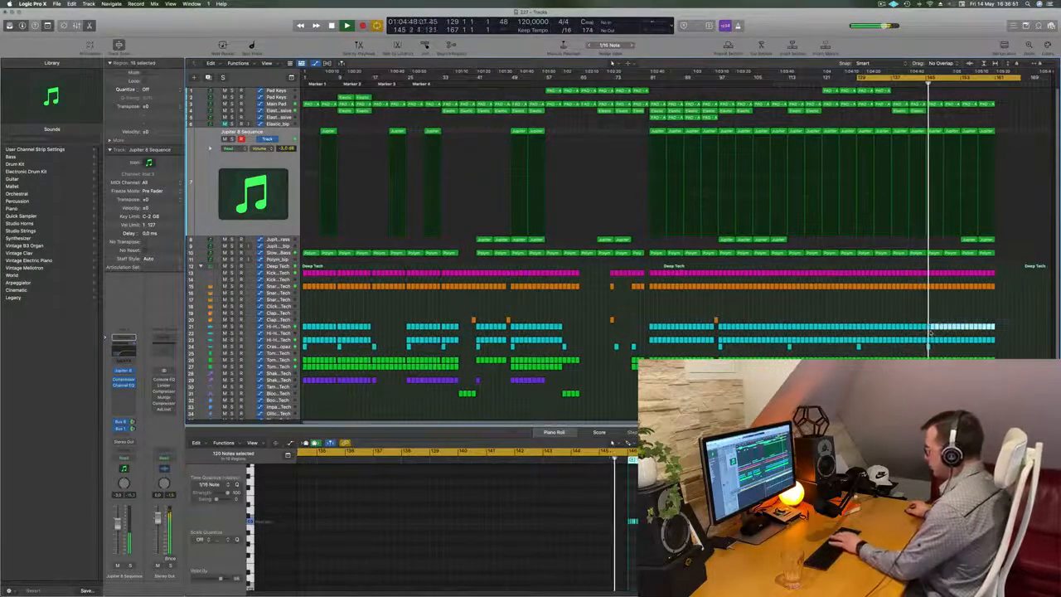
key("Delete")
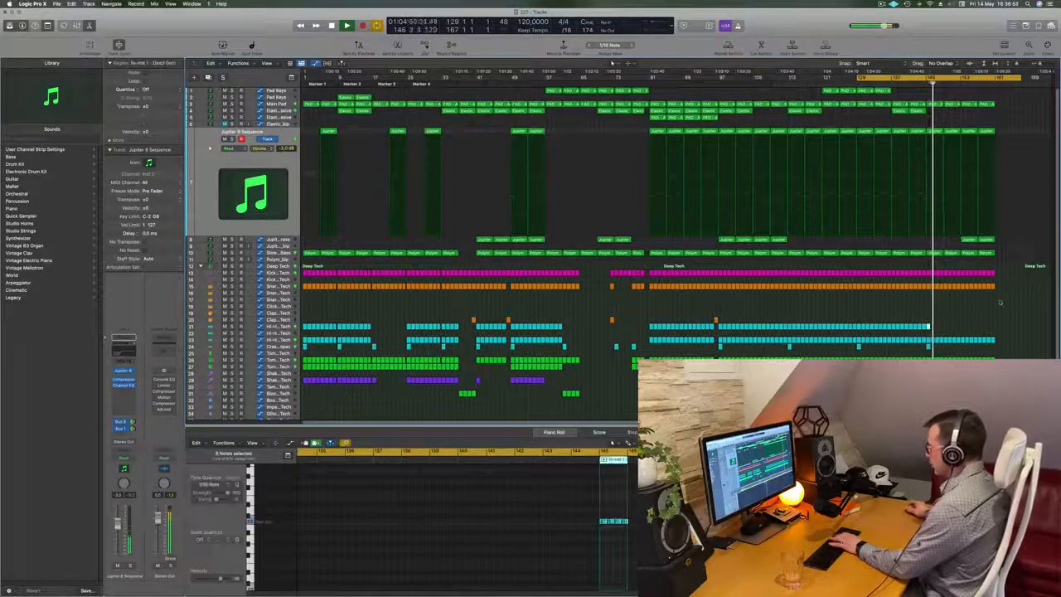
key("Delete")
left_click_drag(1009, 337, 964, 346)
key("Delete")
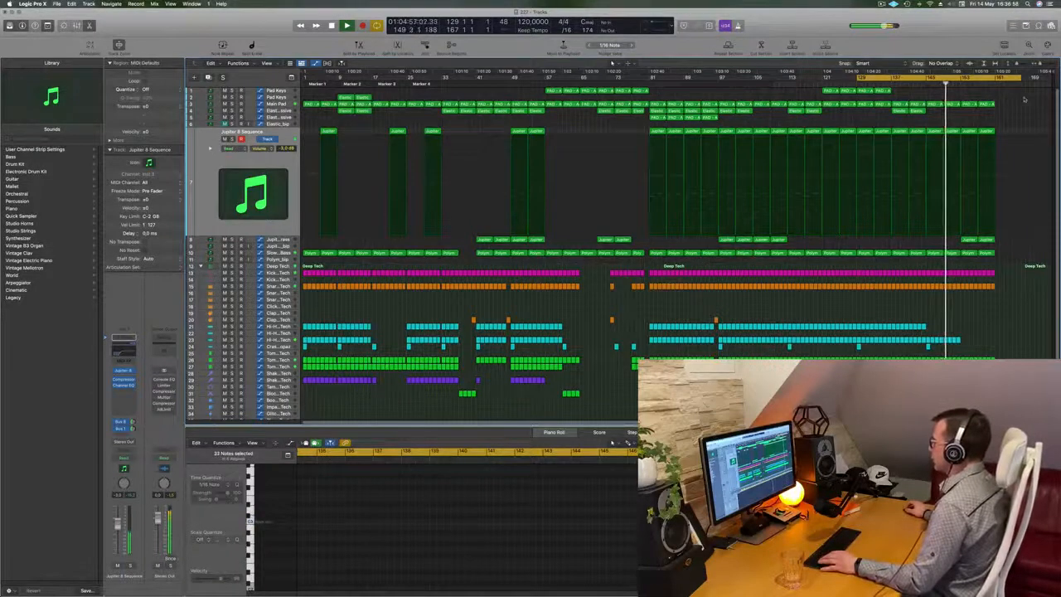
Step: Pull the Main Pad automation down to its lowest level at bar 153 and delete the Slow Bass regions from that bar onward
left_click(279, 105)
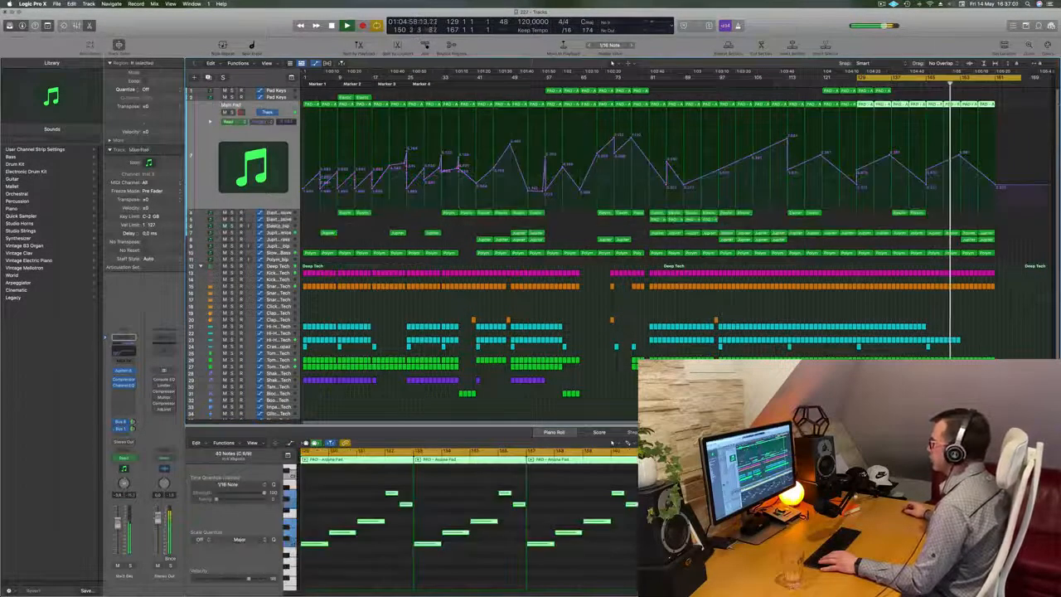
left_click_drag(959, 156, 963, 170)
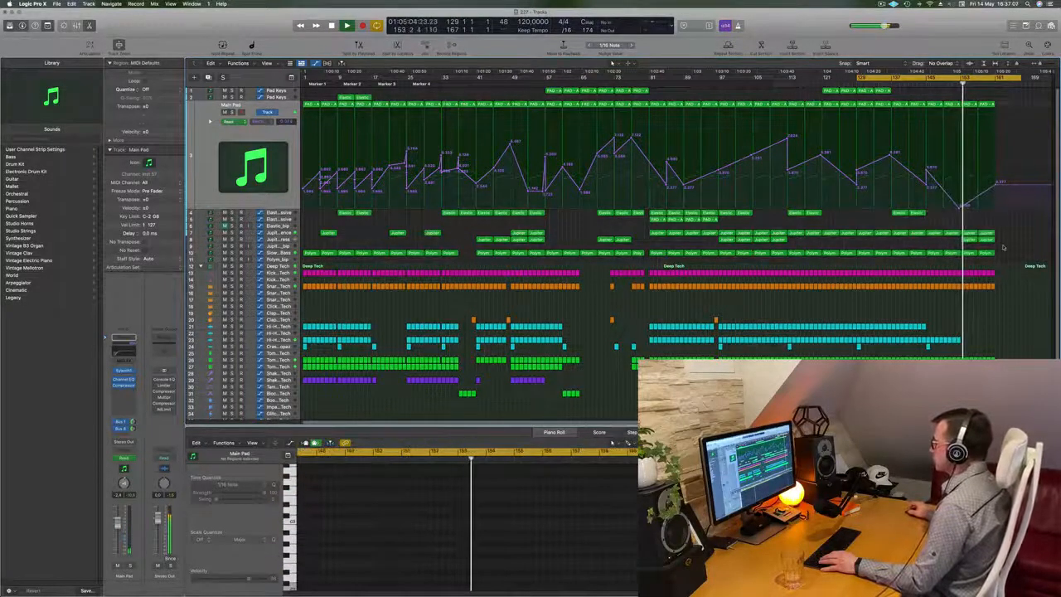
left_click_drag(1005, 250, 972, 254)
key("BackSpace")
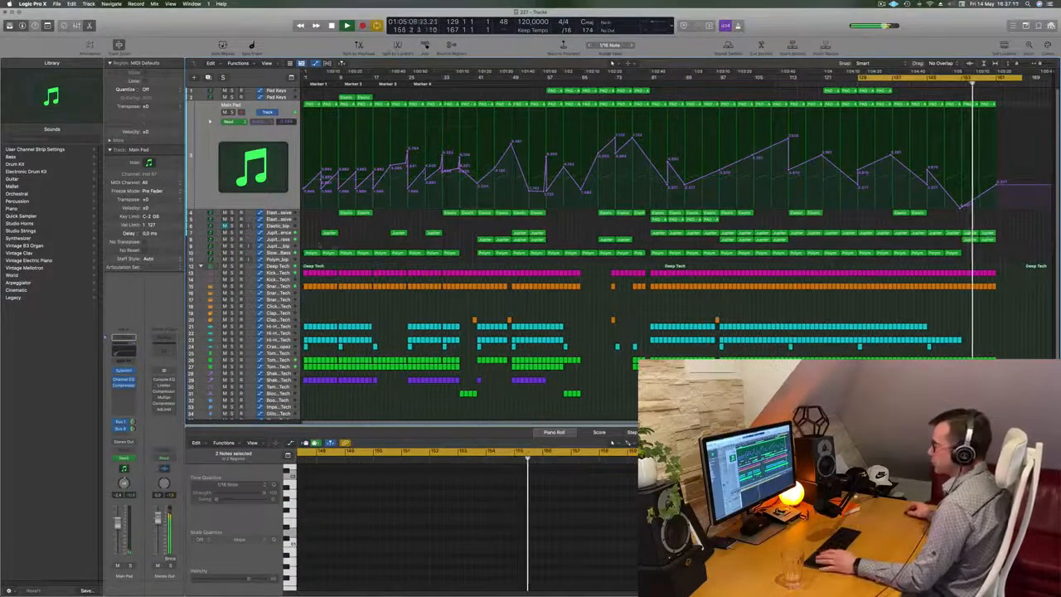
left_click(957, 84)
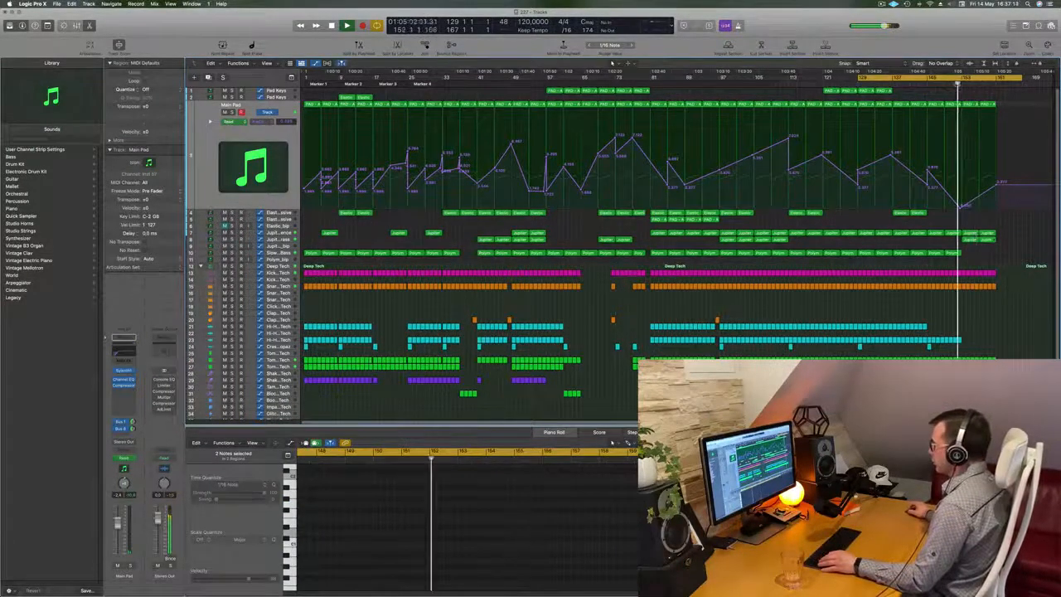